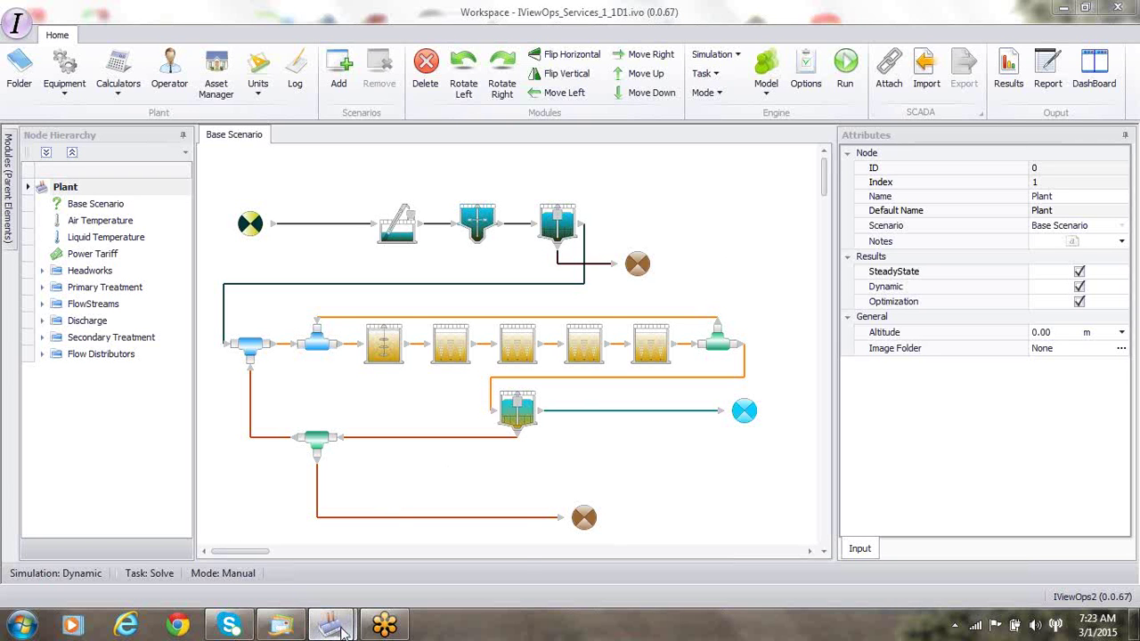
Step: Review the anaerobic digester, DAF, sludge holding tank and dewatering attributes in the IViewOps_Services_1_1D1E_WAStoDig reference workspace
mouse_move(350, 629)
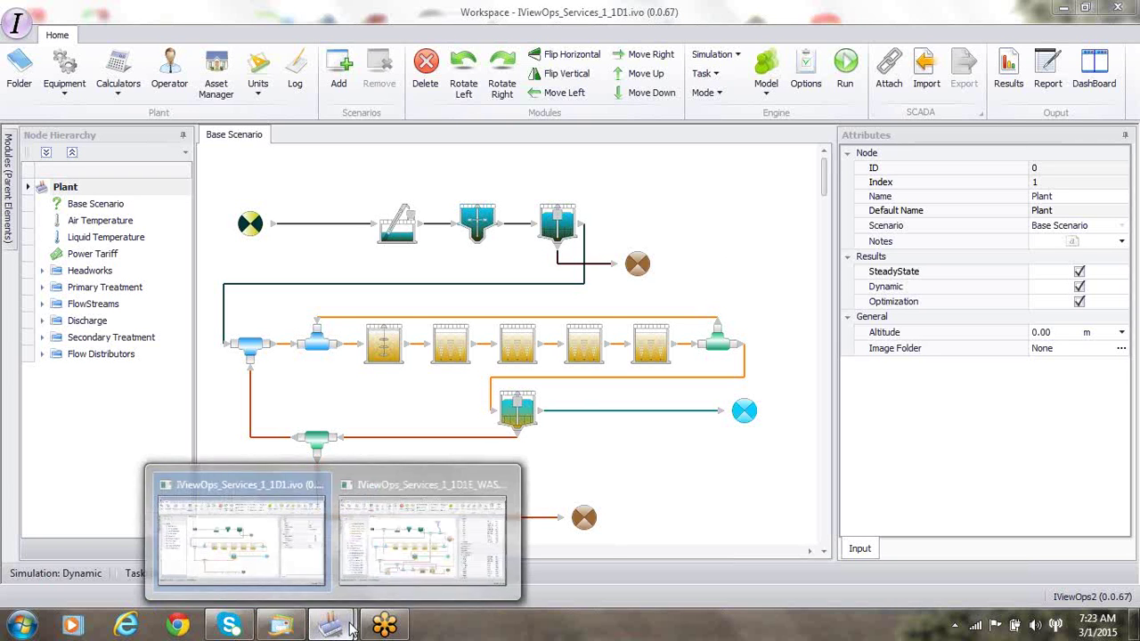
left_click(405, 563)
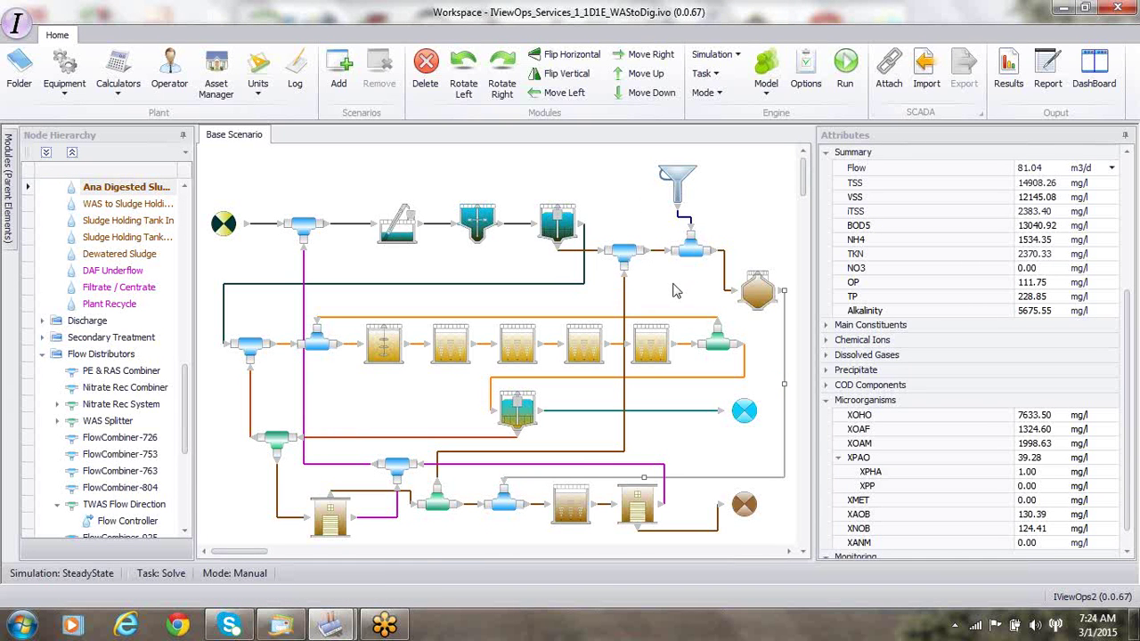
left_click(755, 301)
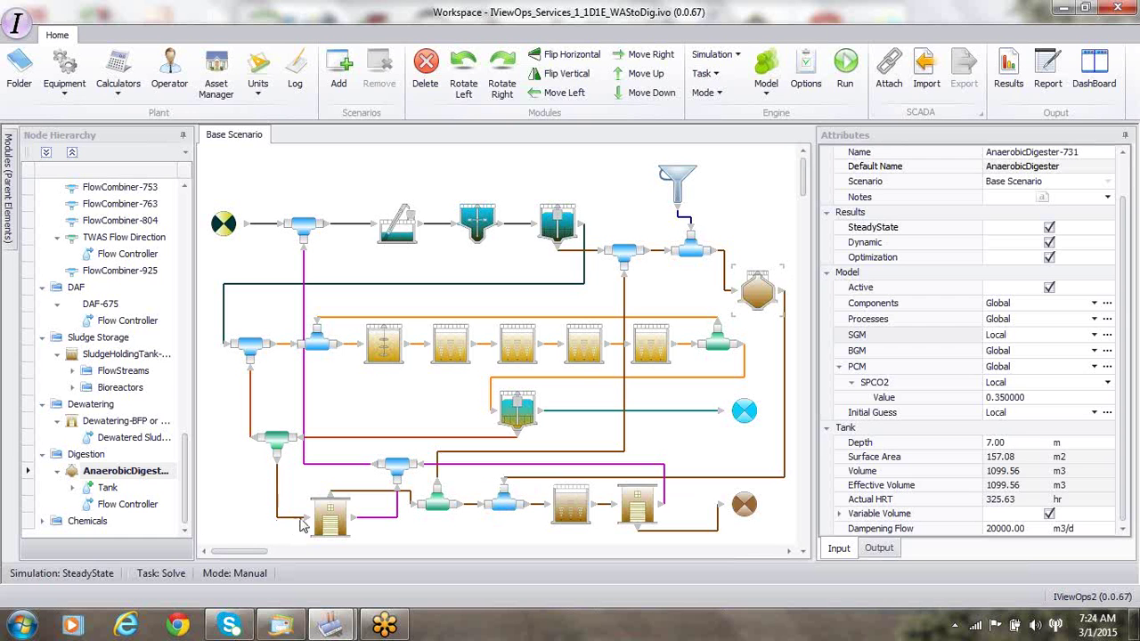
left_click(331, 522)
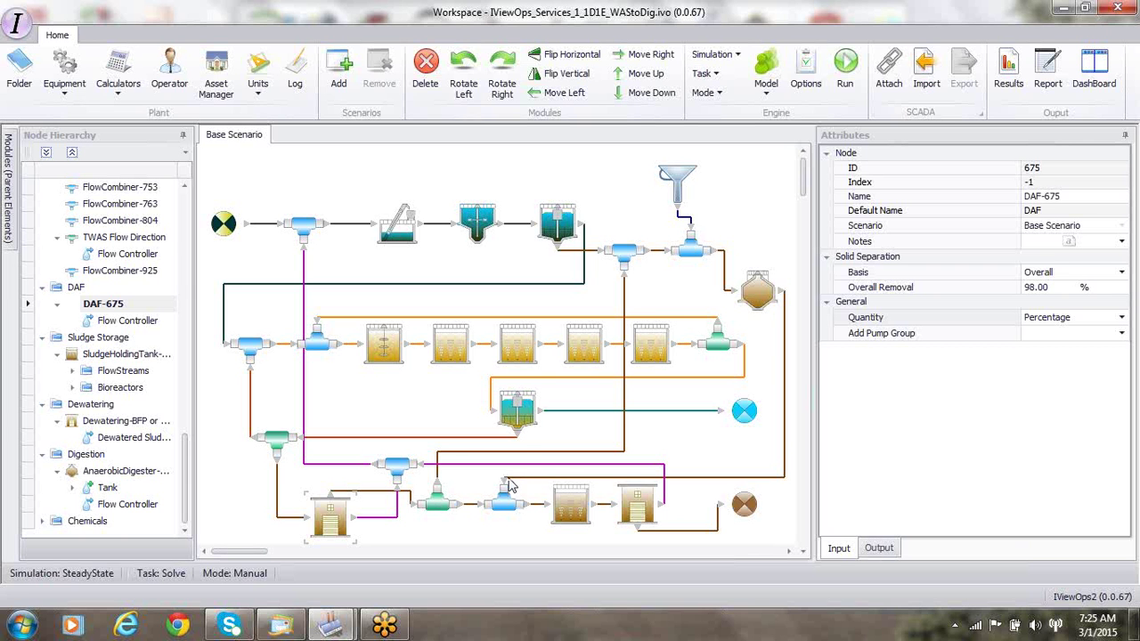
left_click(579, 506)
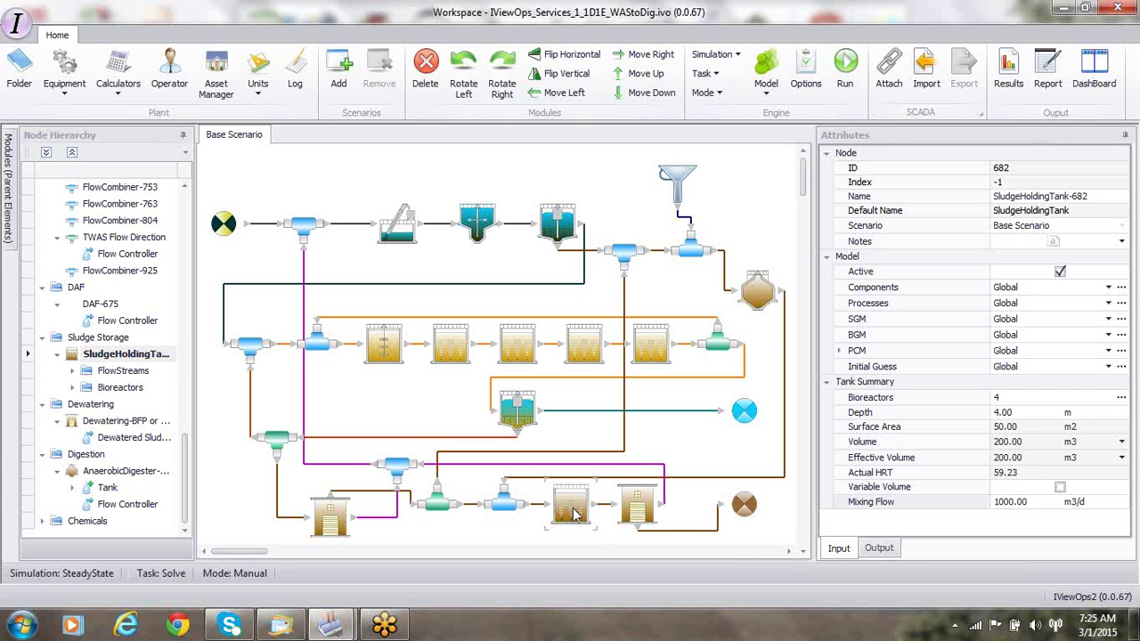
left_click(637, 510)
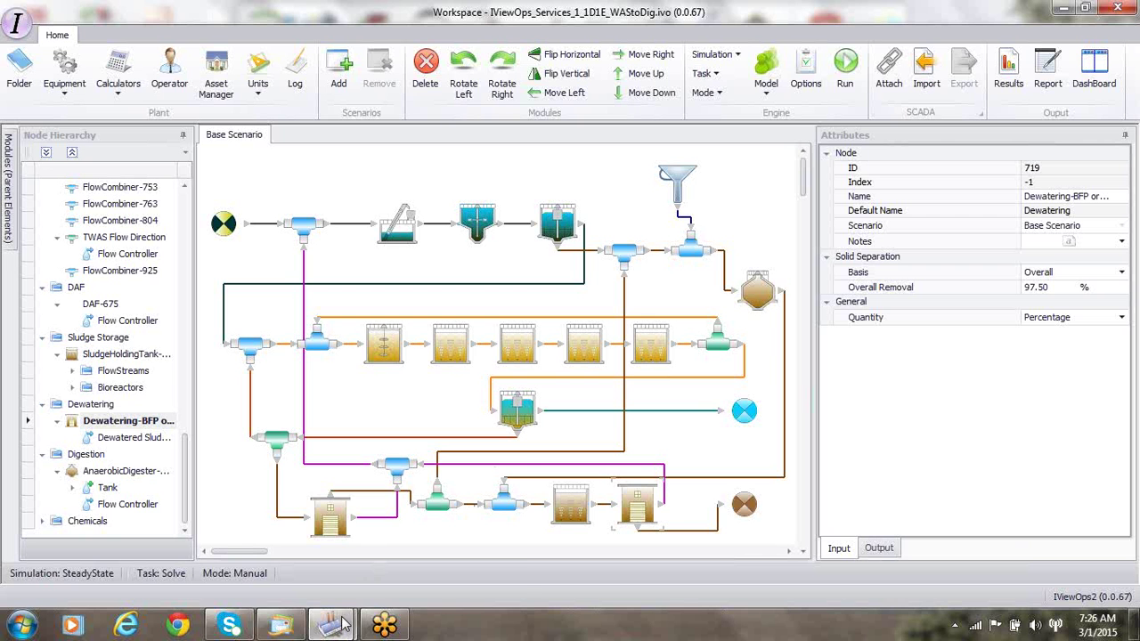
Step: Return to the IViewOps_Services_1_1D1 workspace and delete the sludge discharge below the primary clarifier
mouse_move(341, 626)
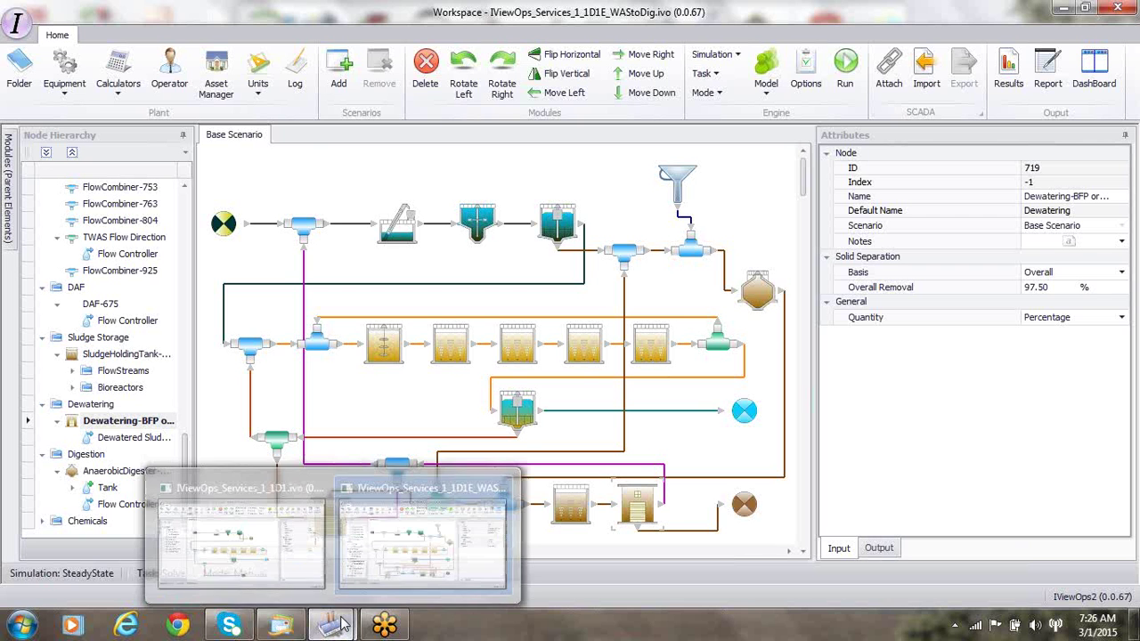
left_click(287, 557)
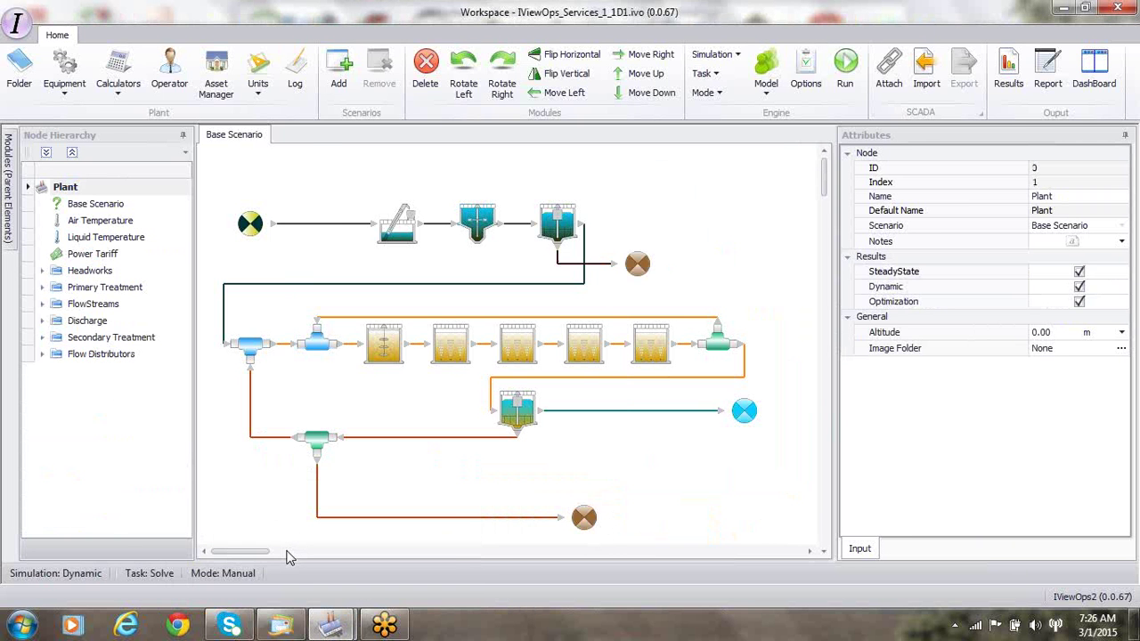
left_click(636, 265)
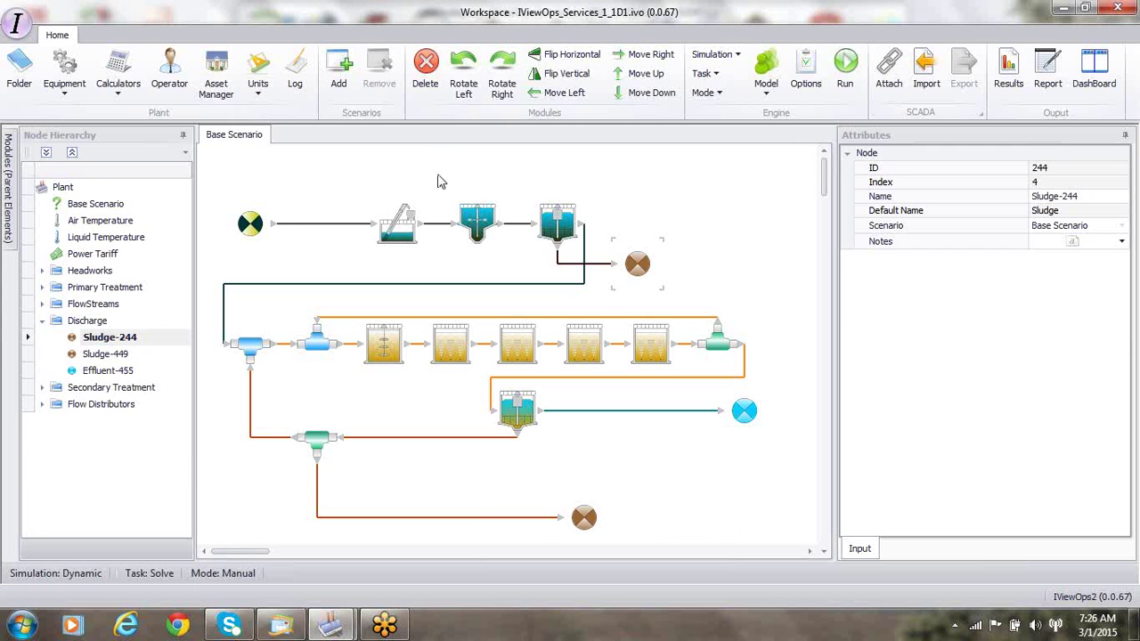
left_click(424, 71)
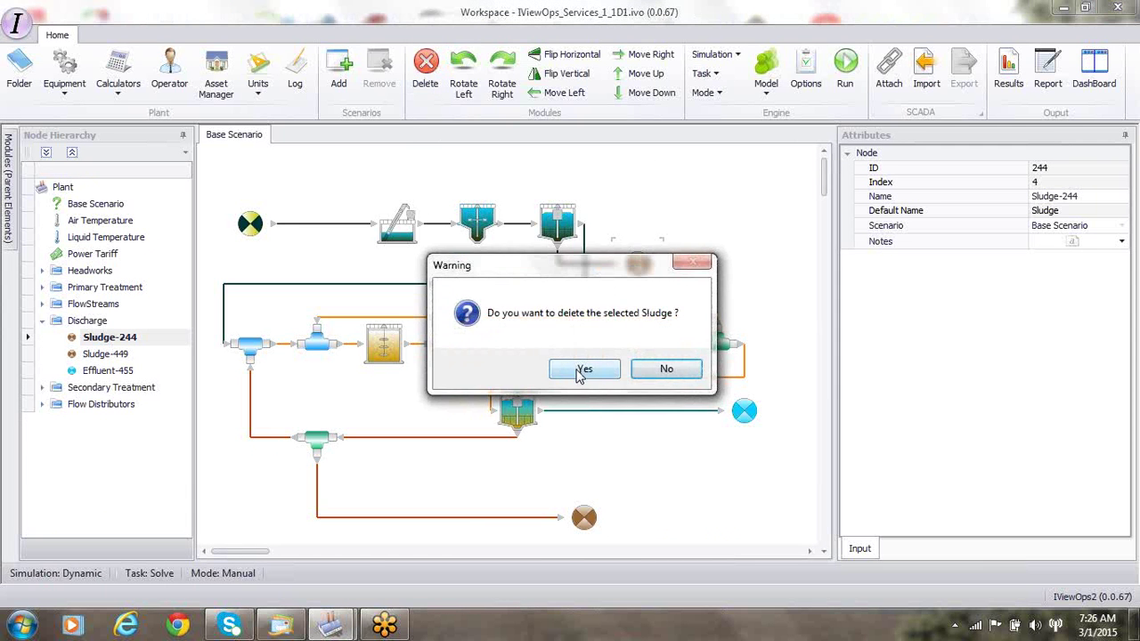
left_click(580, 373)
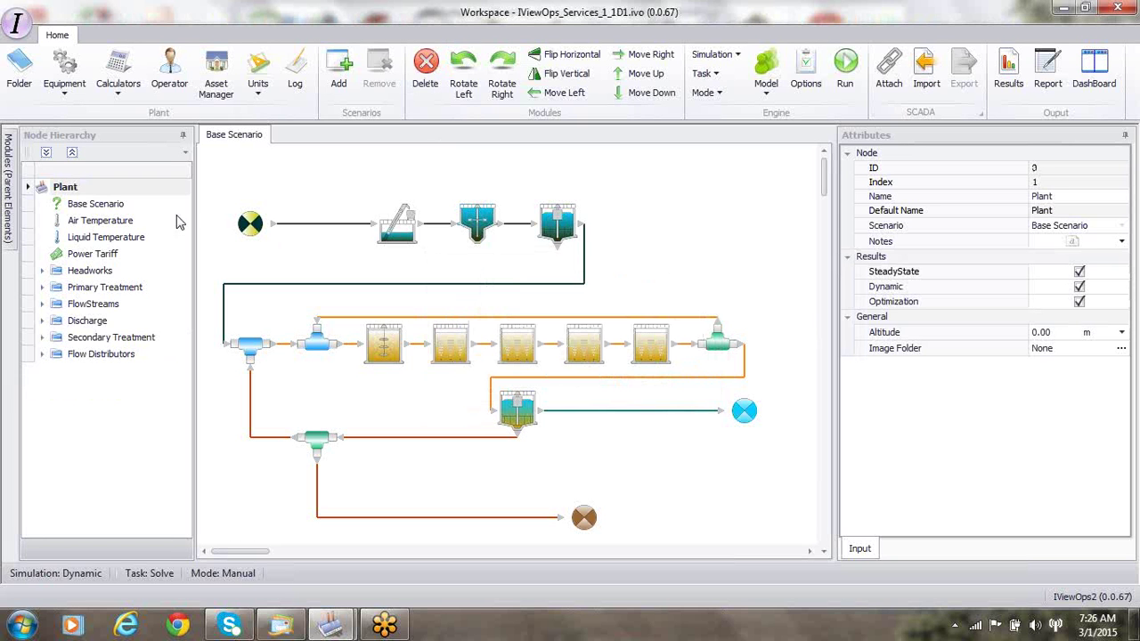
Step: Place two flow combiners side by side to the right of the primary clarifier, with the second flipped vertically
mouse_move(7, 189)
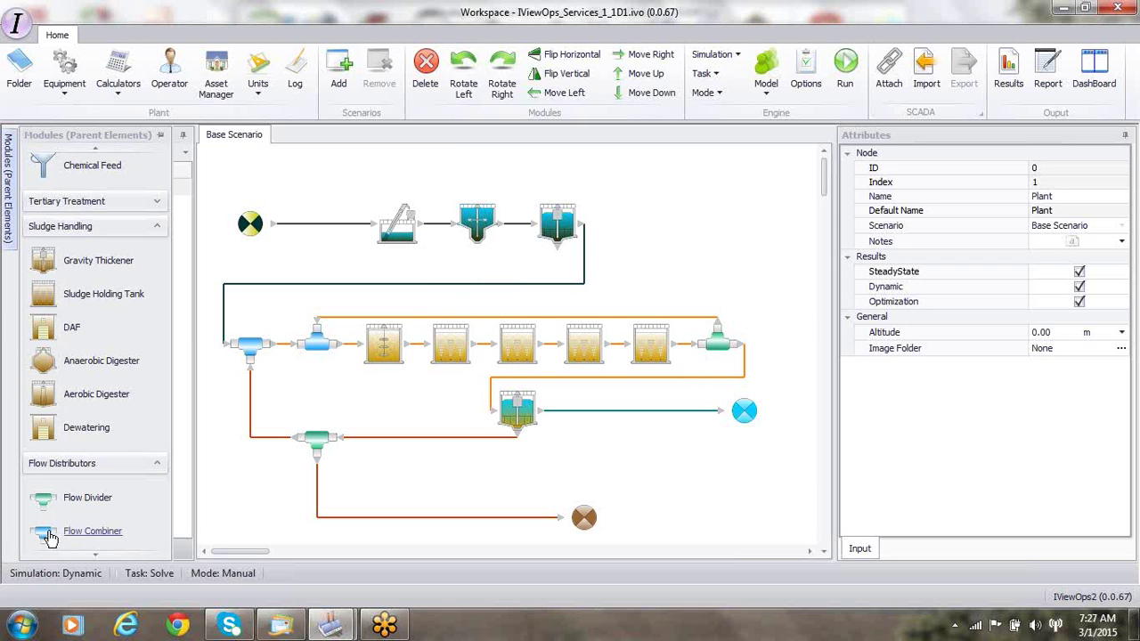
left_click_drag(72, 533, 598, 228)
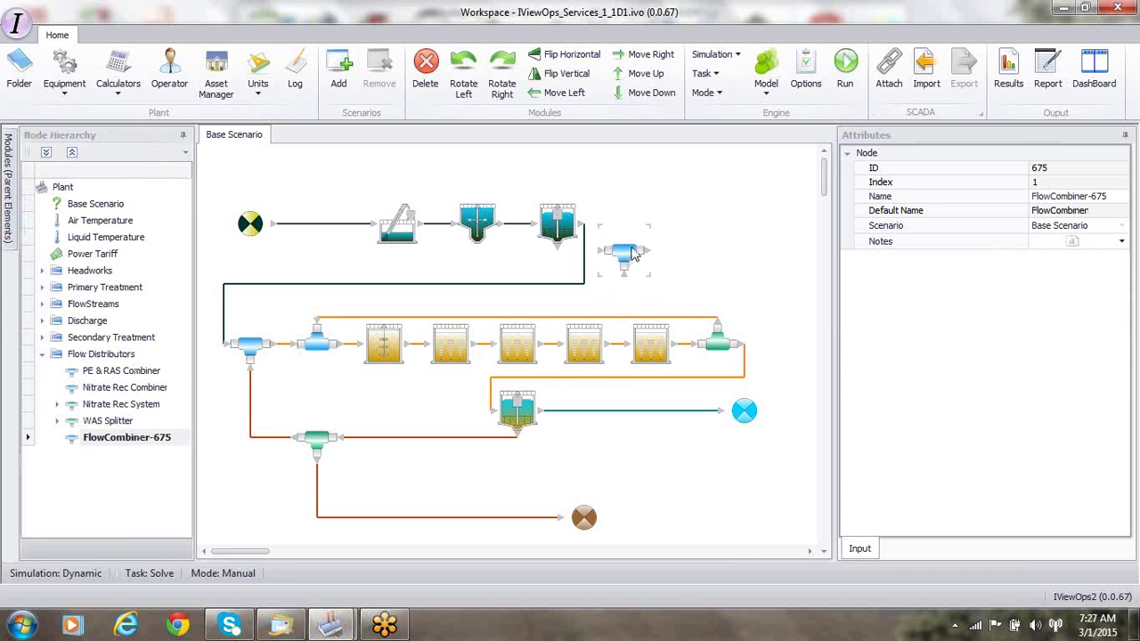
left_click(11, 219)
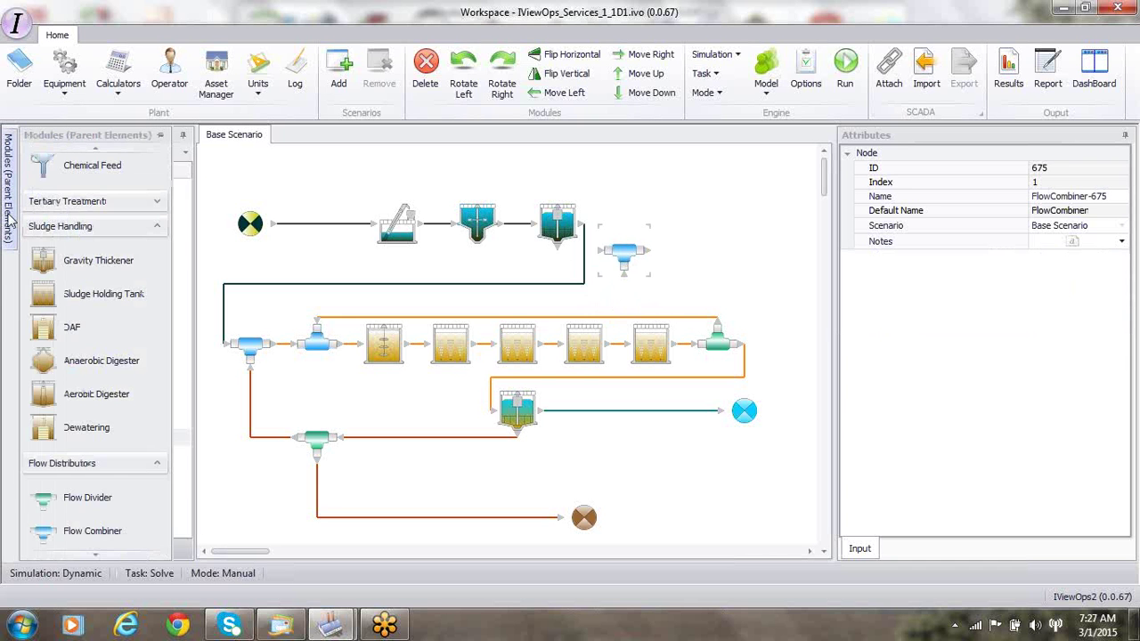
left_click_drag(43, 538, 661, 229)
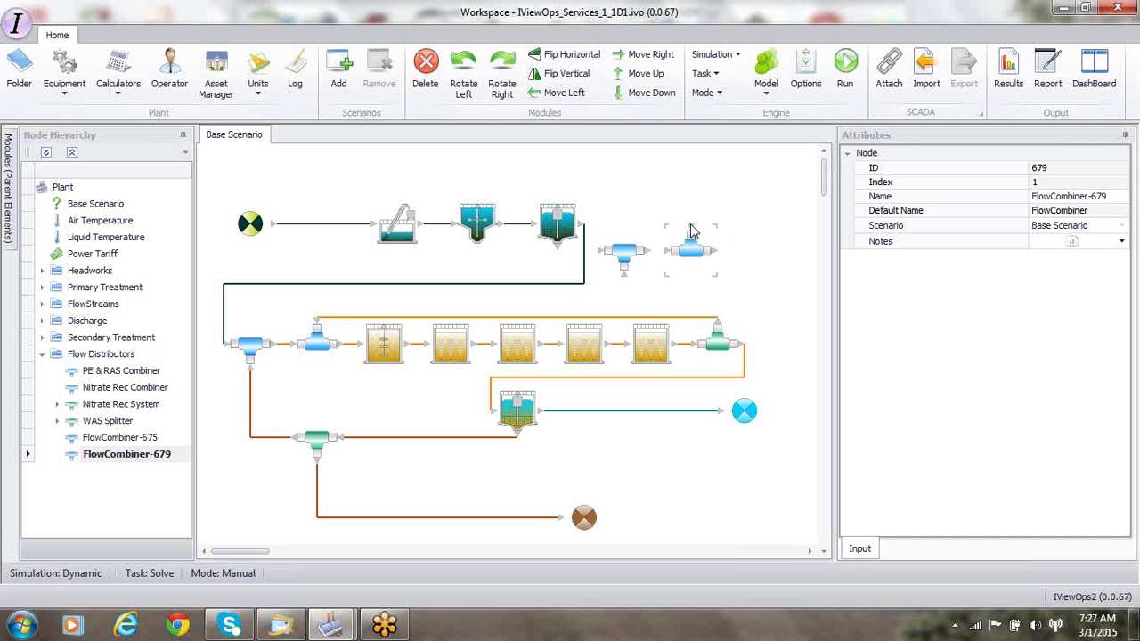
Step: Add a chemical feed above the second flow combiner and an anaerobic digester to its right
left_click(7, 222)
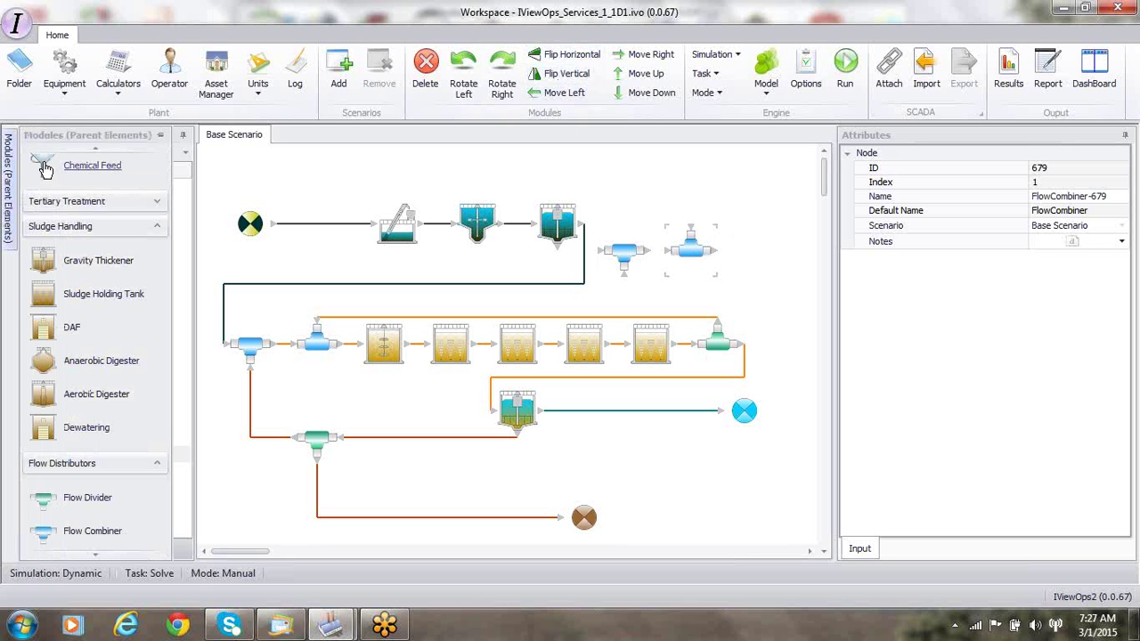
left_click_drag(44, 167, 710, 168)
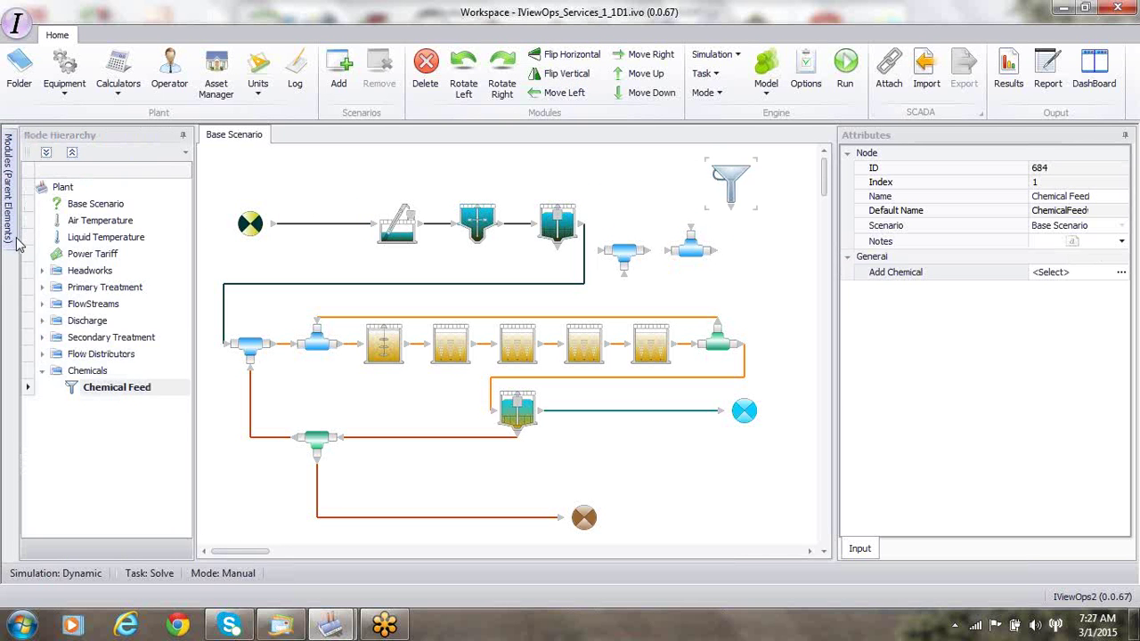
mouse_move(14, 238)
left_click_drag(41, 361, 737, 243)
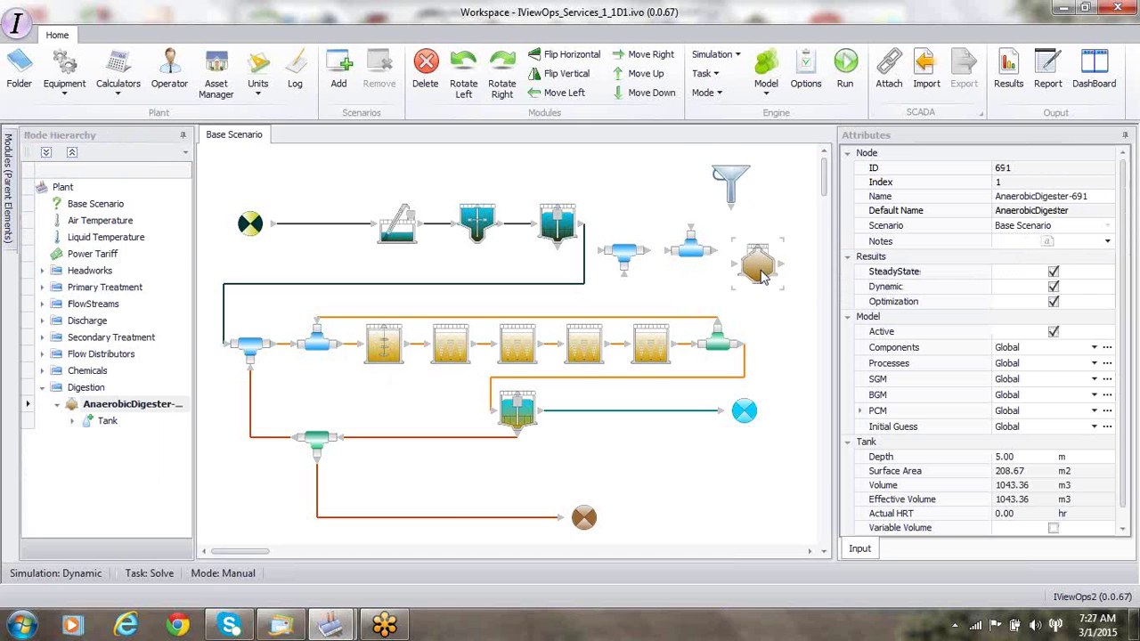
Step: Delete the WAS flow stream and move the remaining sludge discharge to the right, beneath the effluent discharge
left_click(462, 519)
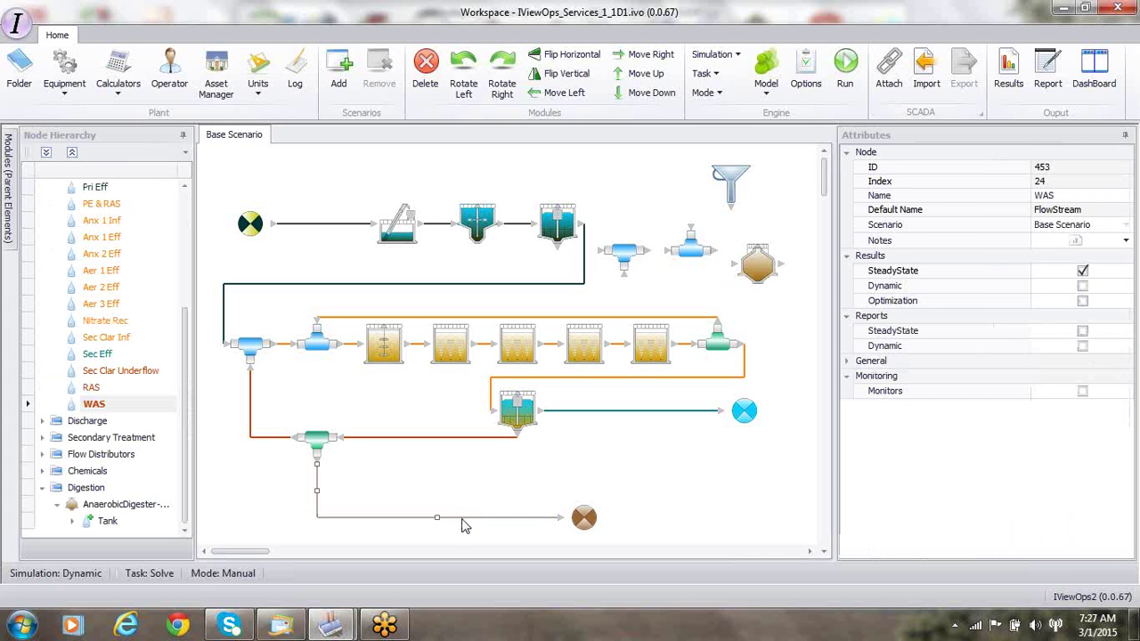
left_click(426, 71)
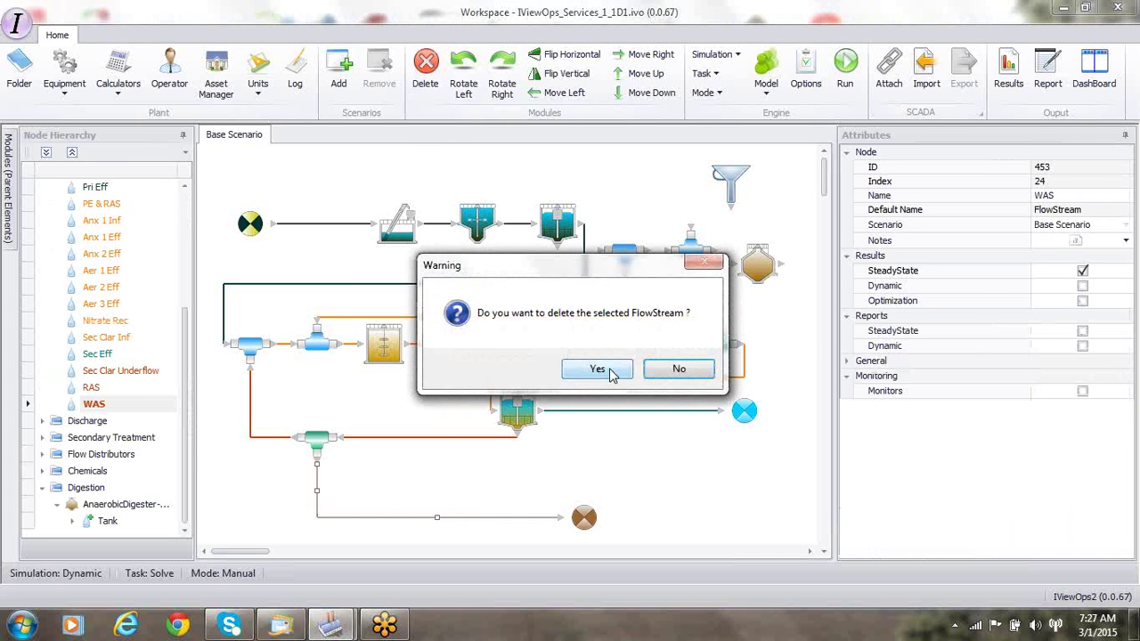
left_click(596, 368)
left_click(584, 518)
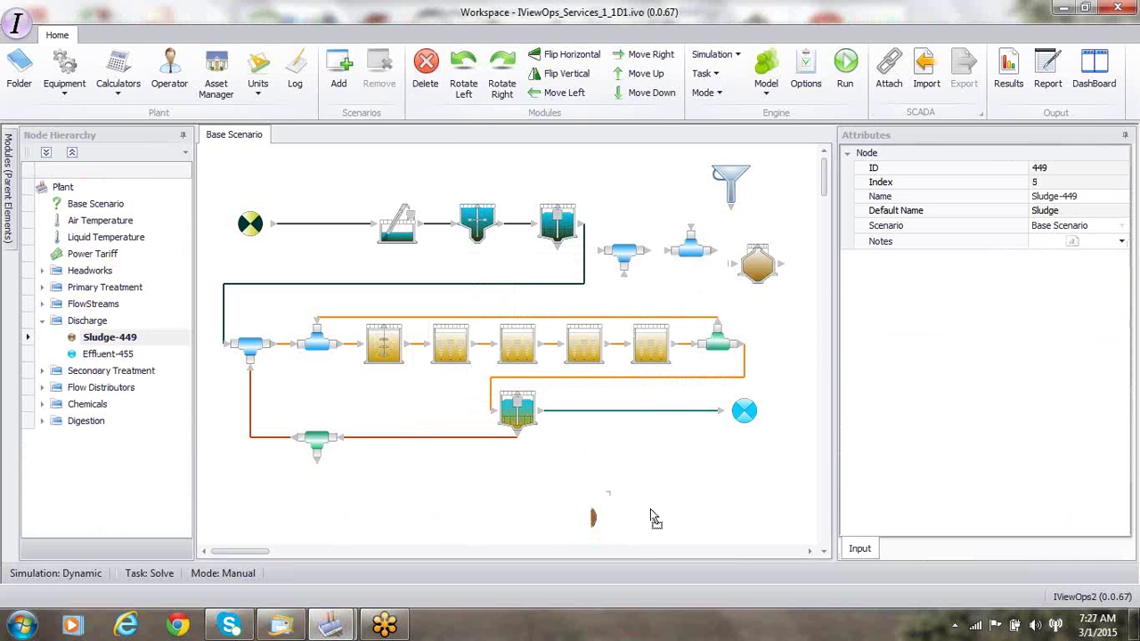
left_click_drag(584, 518, 761, 509)
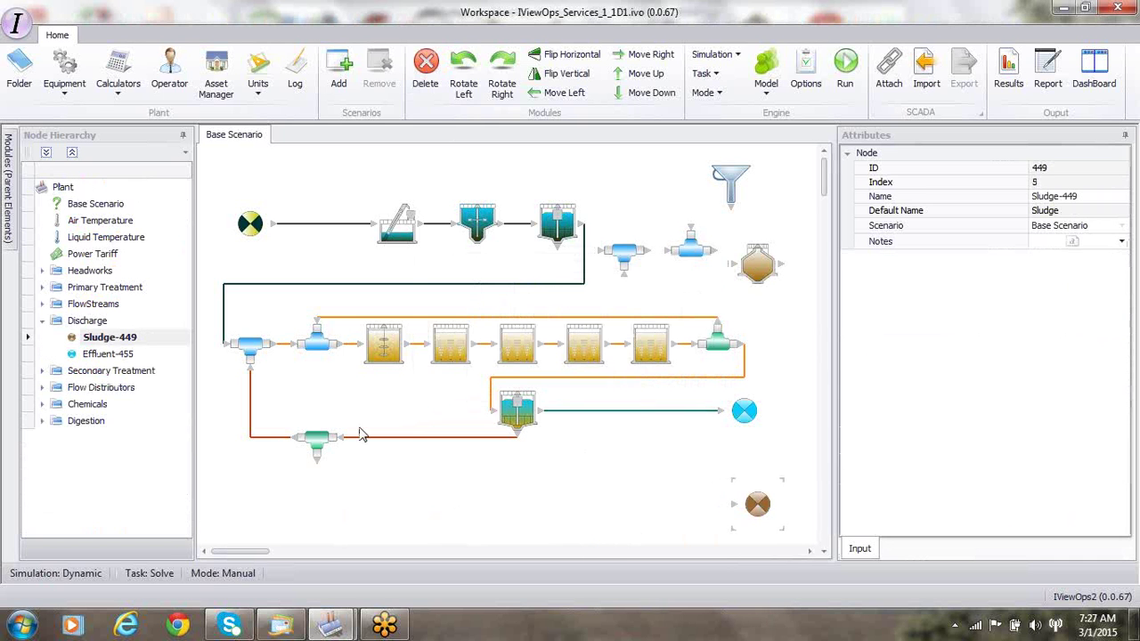
Step: Add a DAF unit below the WAS splitter and a vertically flipped flow divider to the right of the DAF
mouse_move(11, 239)
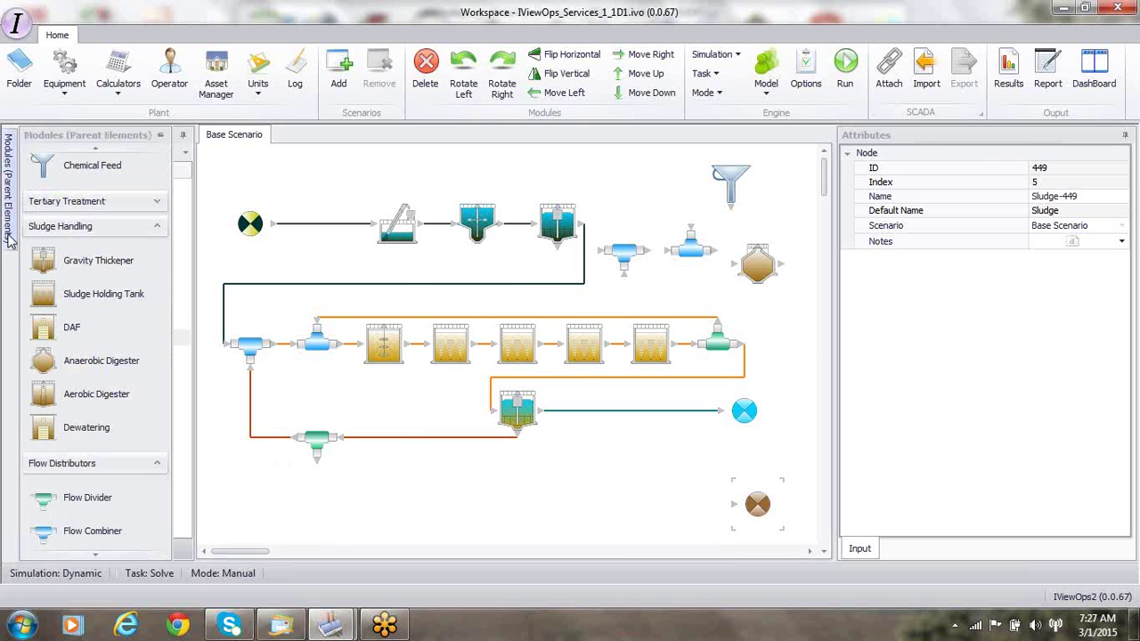
left_click_drag(43, 327, 337, 482)
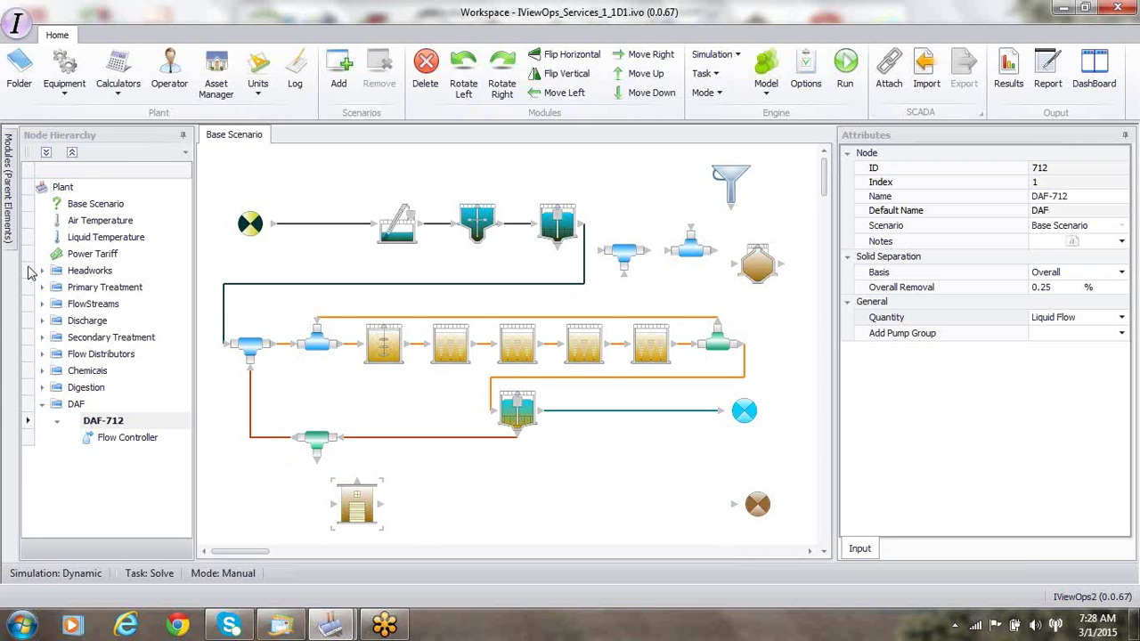
mouse_move(12, 241)
left_click_drag(44, 502, 407, 471)
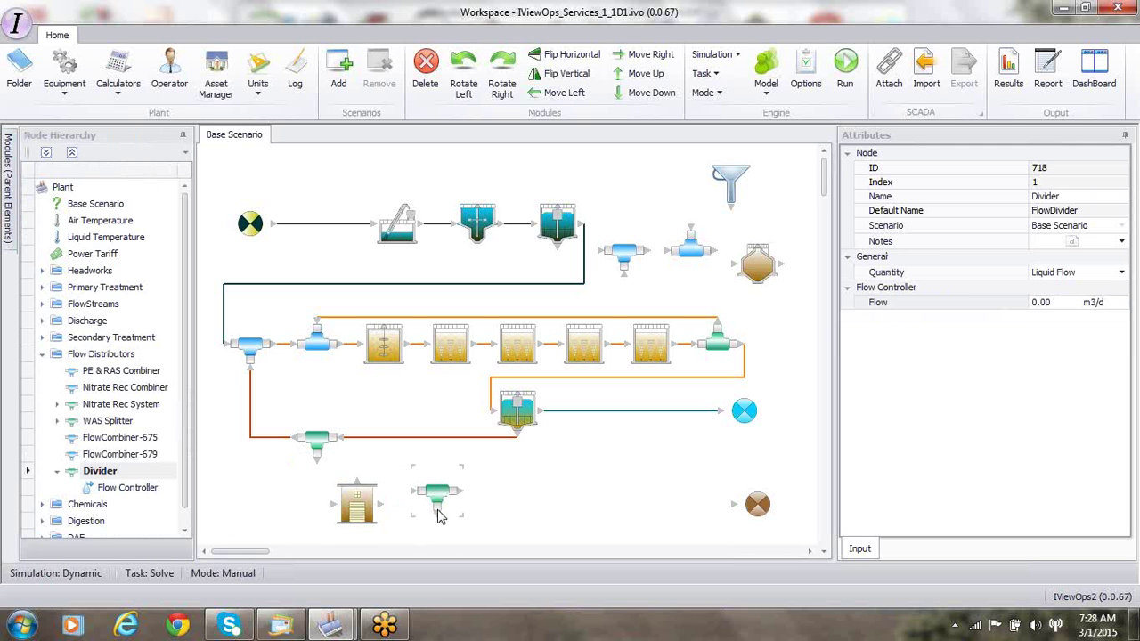
left_click(567, 73)
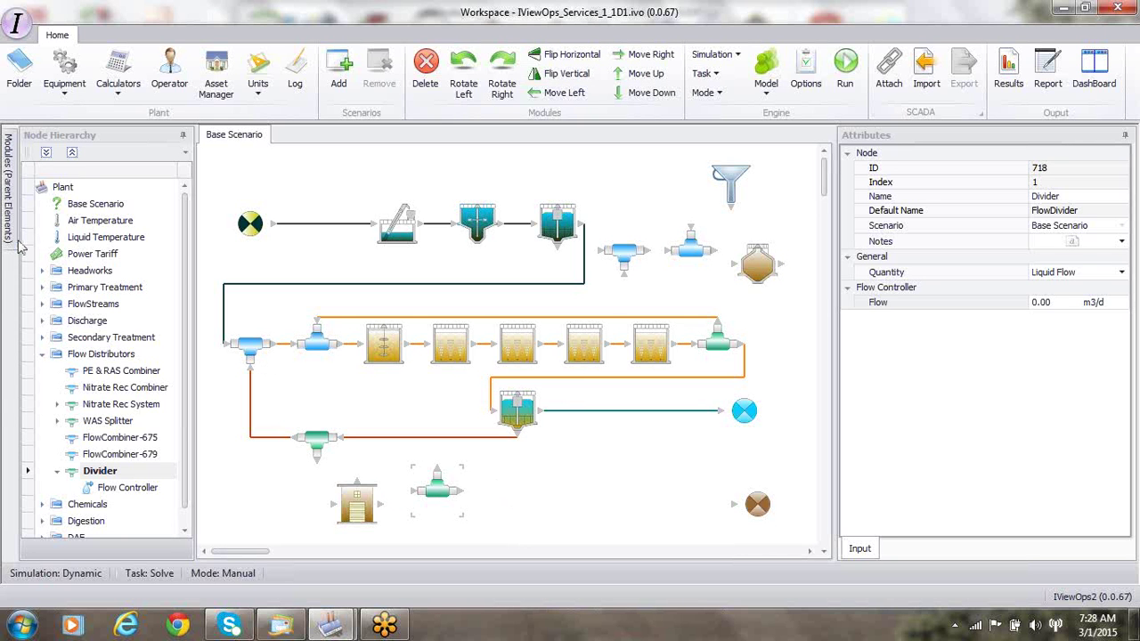
Step: Add a flow combiner to the right of the new flow divider and flip it so its side inlet faces up
mouse_move(11, 256)
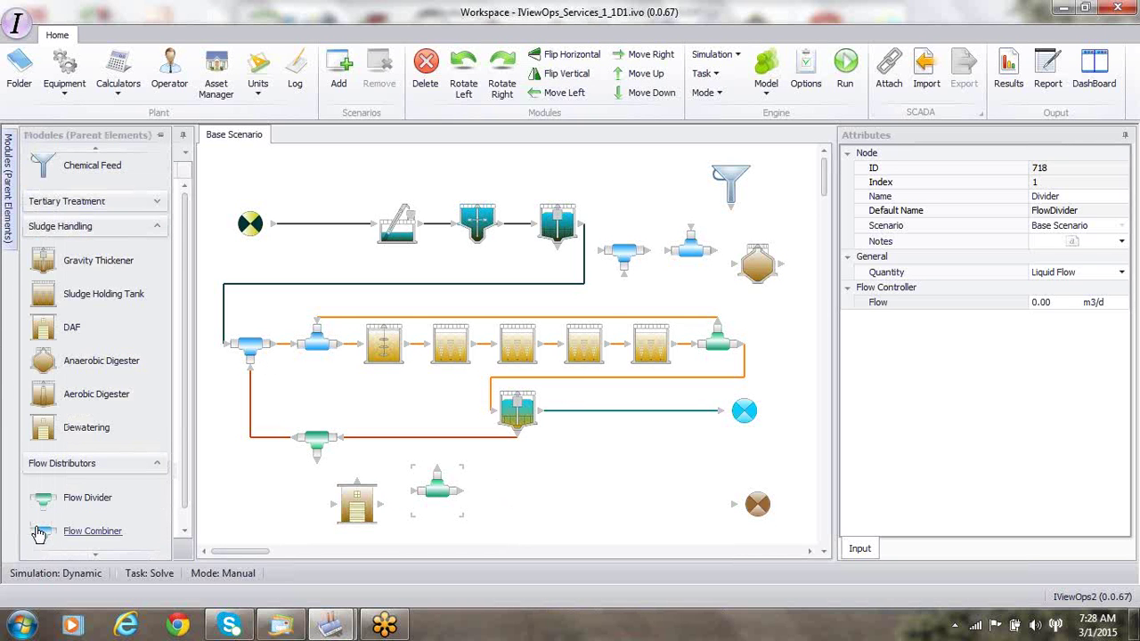
left_click_drag(42, 532, 518, 492)
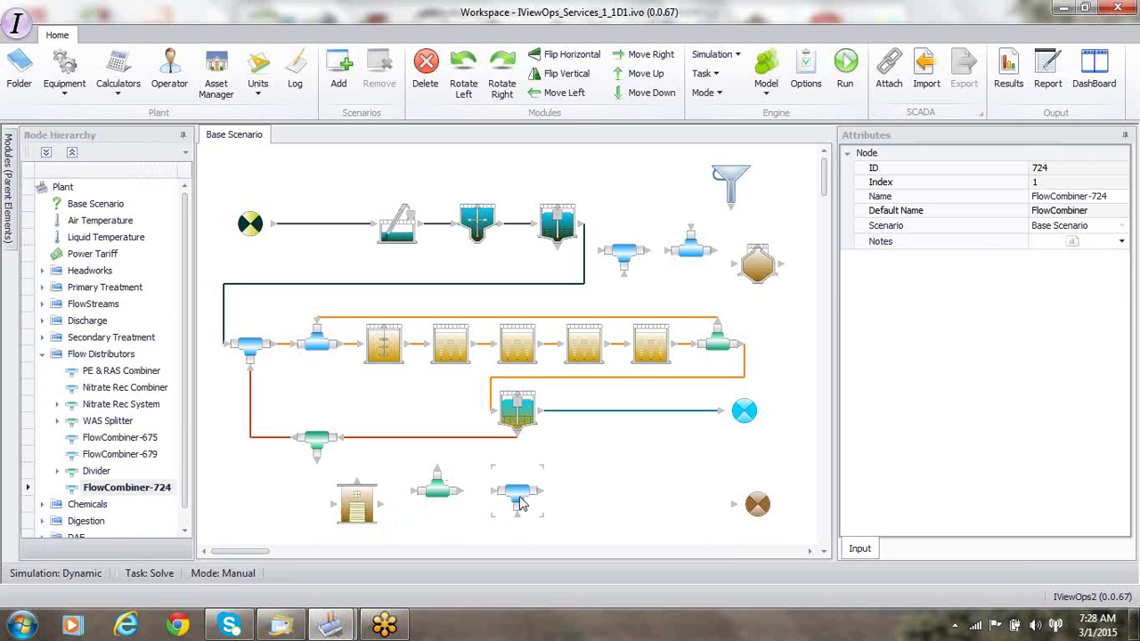
left_click(561, 54)
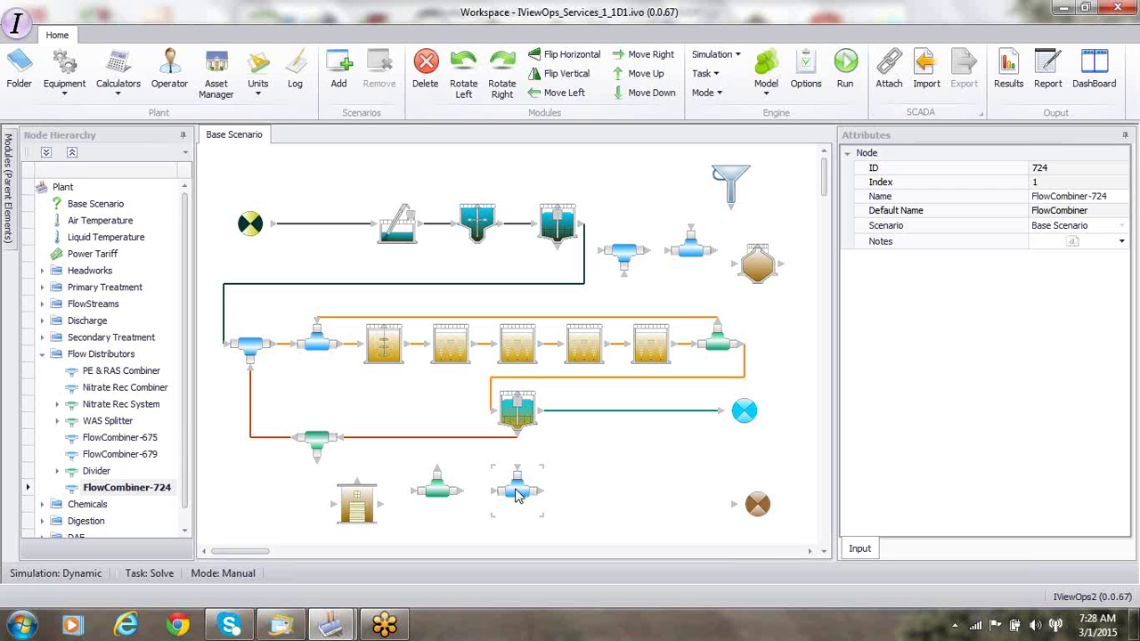
Step: Add a sludge holding tank and a dewatering unit in line between the lower flow combiner and the sludge discharge
mouse_move(12, 237)
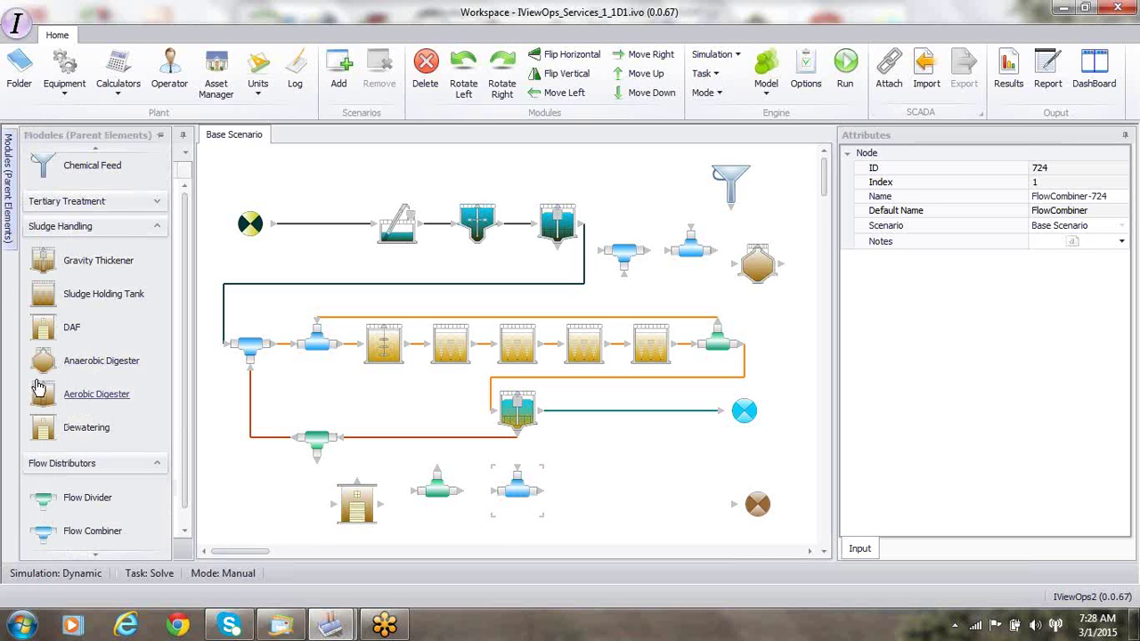
left_click_drag(43, 295, 570, 476)
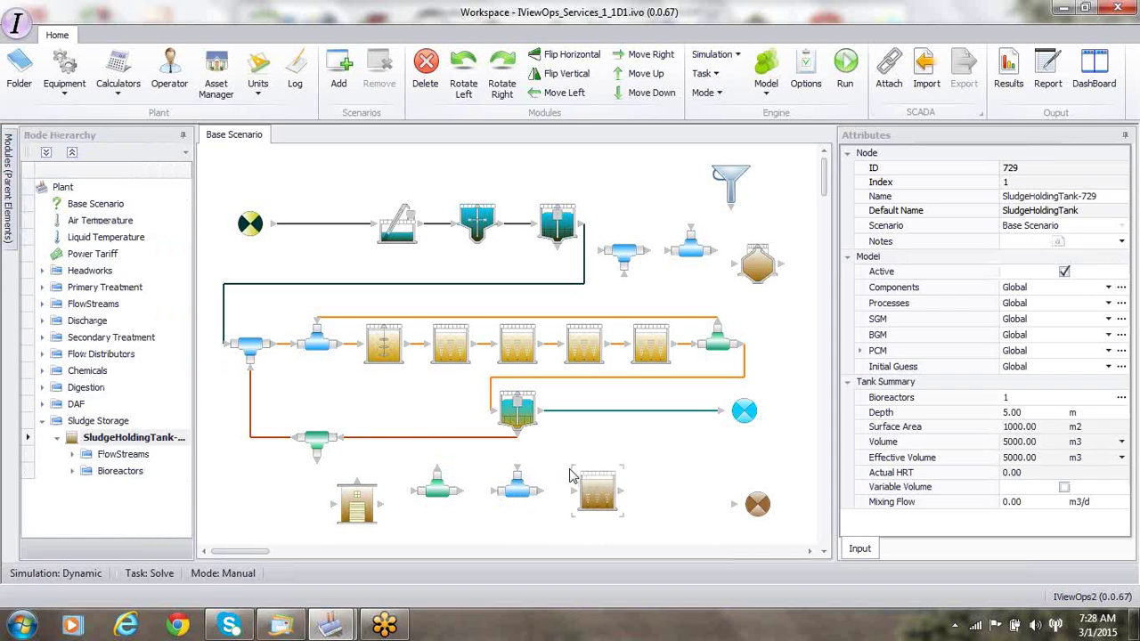
mouse_move(9, 235)
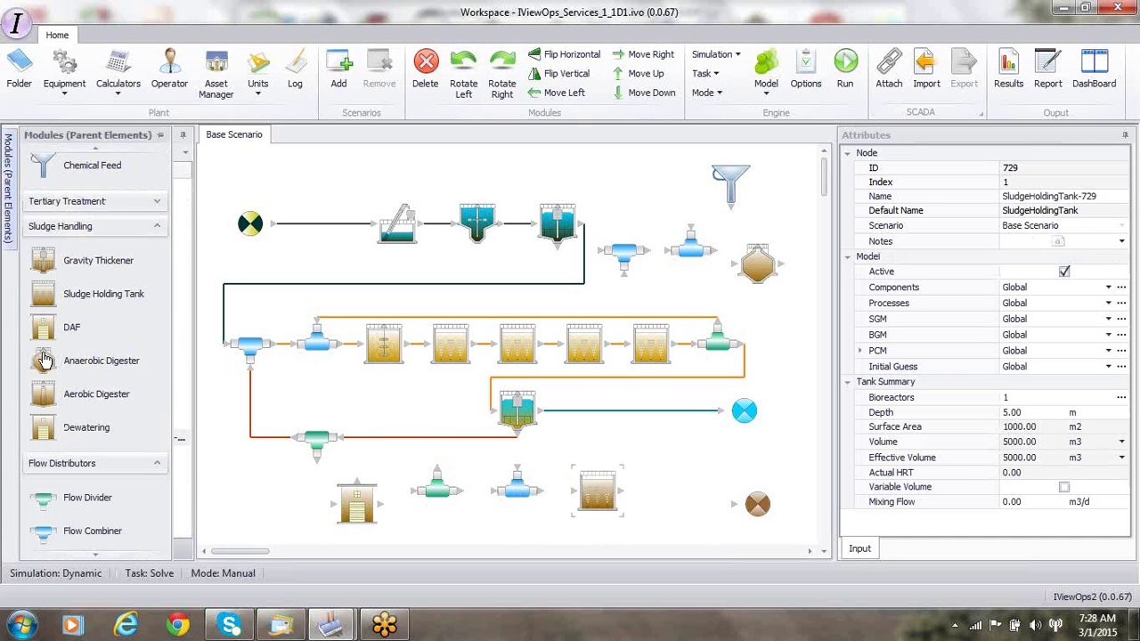
left_click_drag(43, 428, 659, 475)
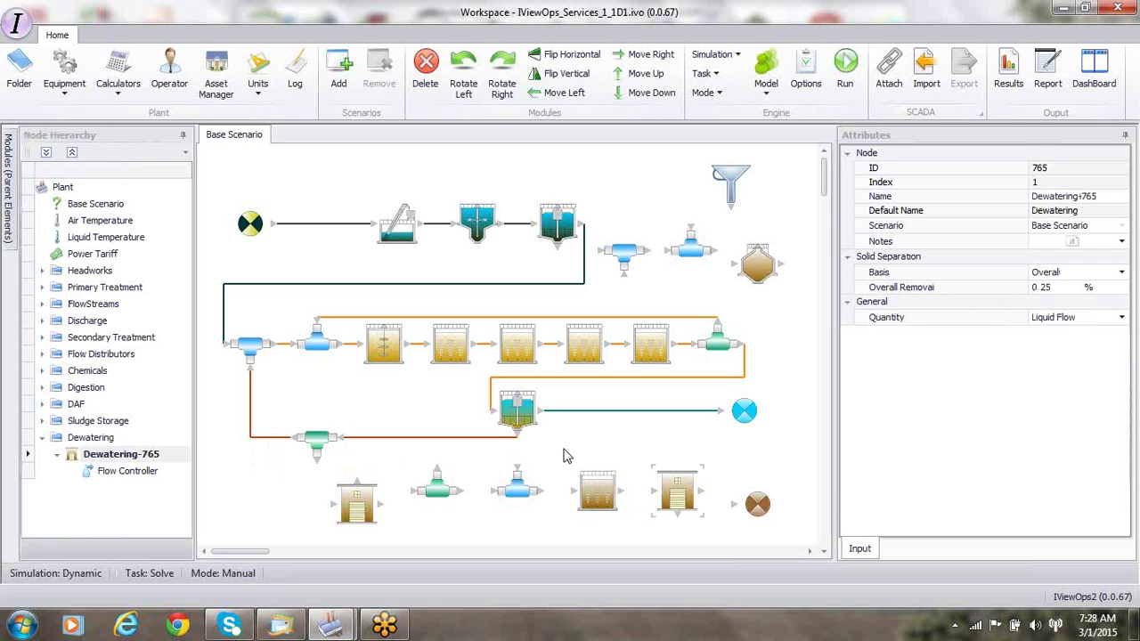
Step: Delete the Raw Influent flow stream between the influent source and the influent screen
left_click(324, 229)
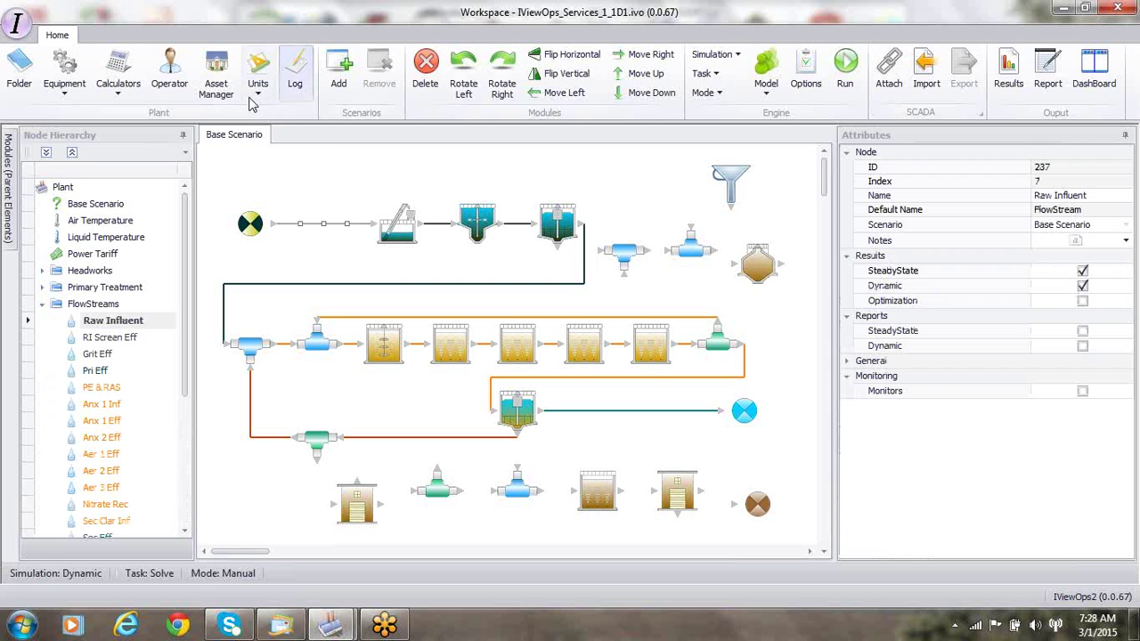
left_click(421, 86)
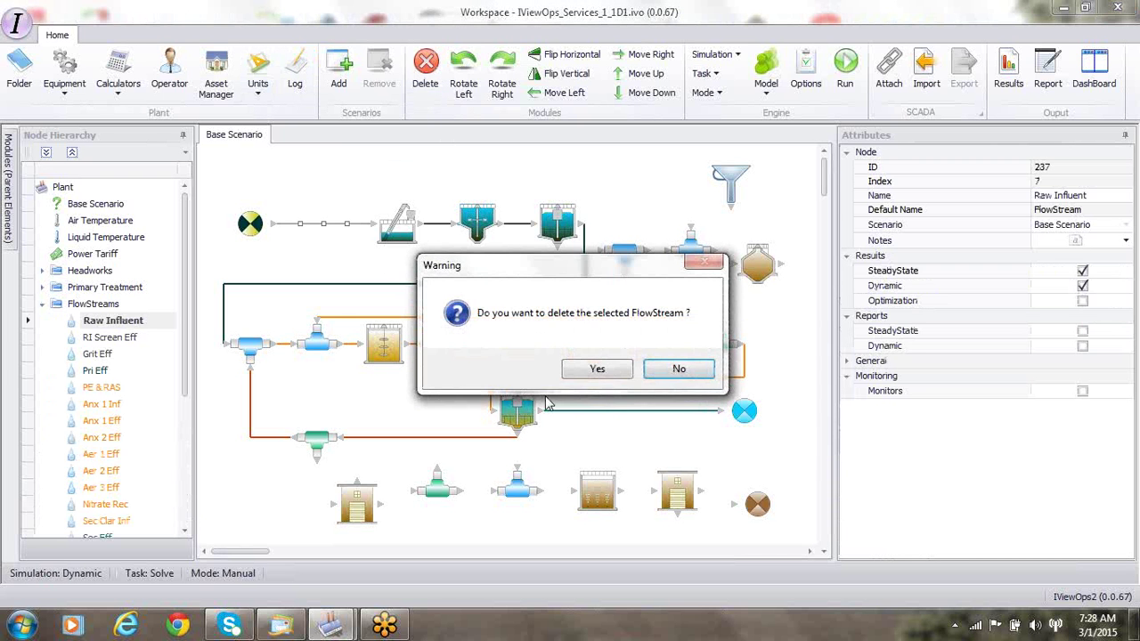
left_click(592, 369)
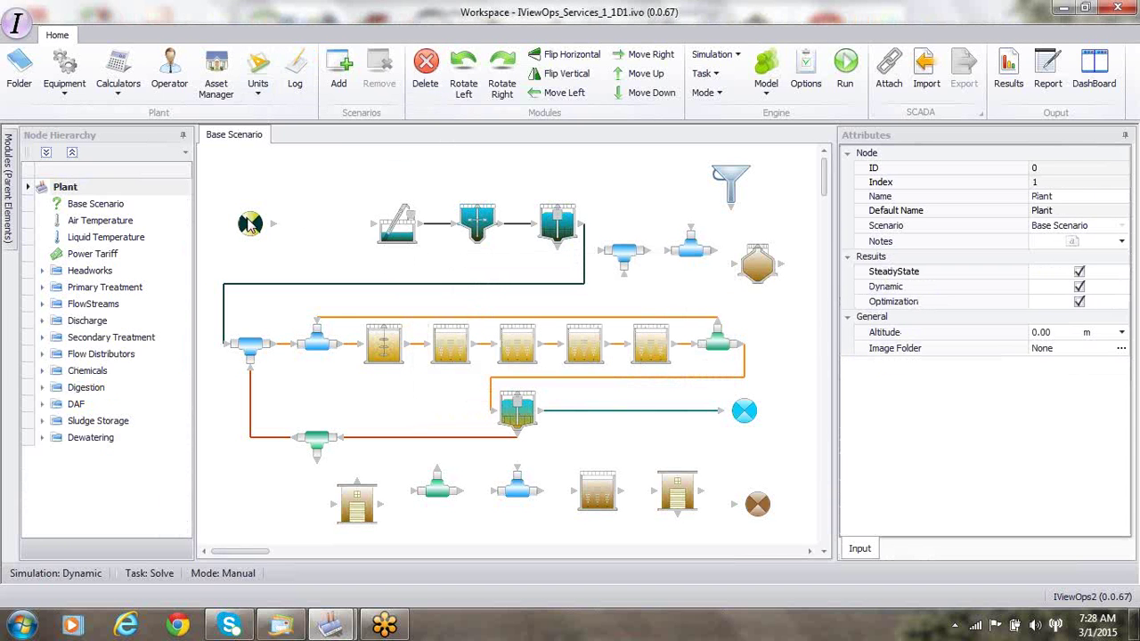
Step: Move the raw influent to the upper-left corner of the layout and add a flow combiner just before the influent screen
left_click_drag(249, 222, 230, 182)
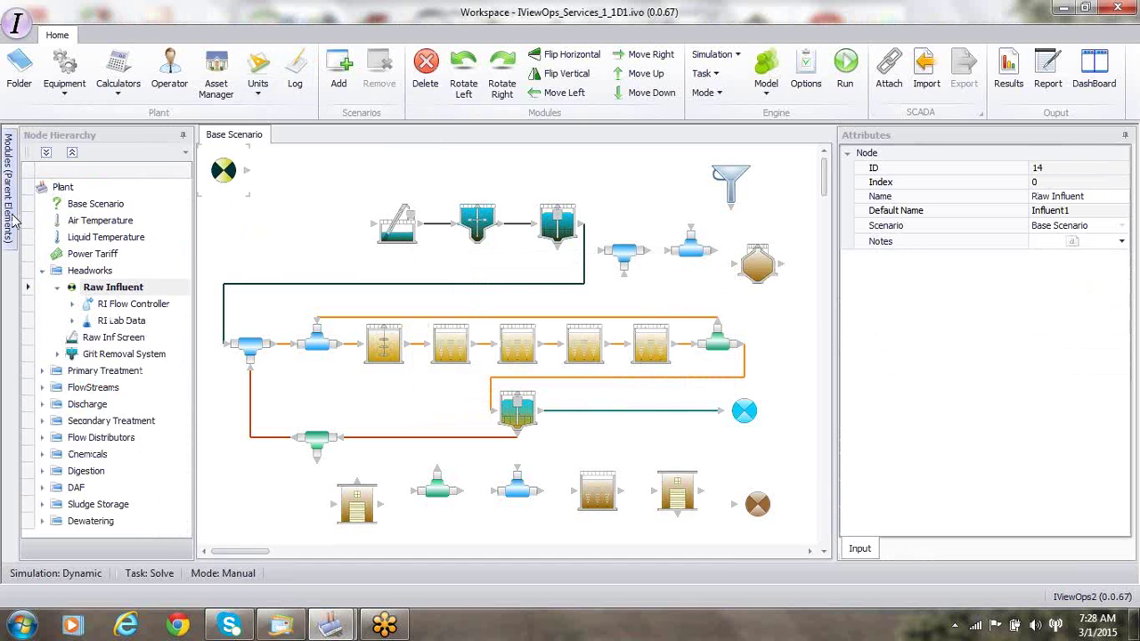
mouse_move(10, 218)
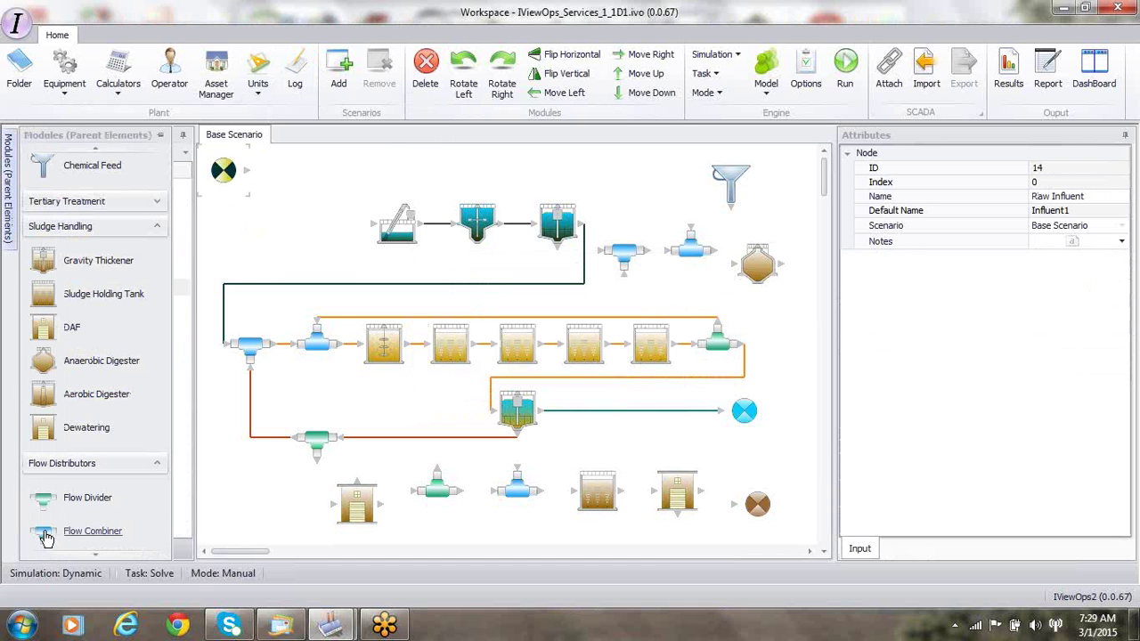
left_click_drag(89, 532, 274, 200)
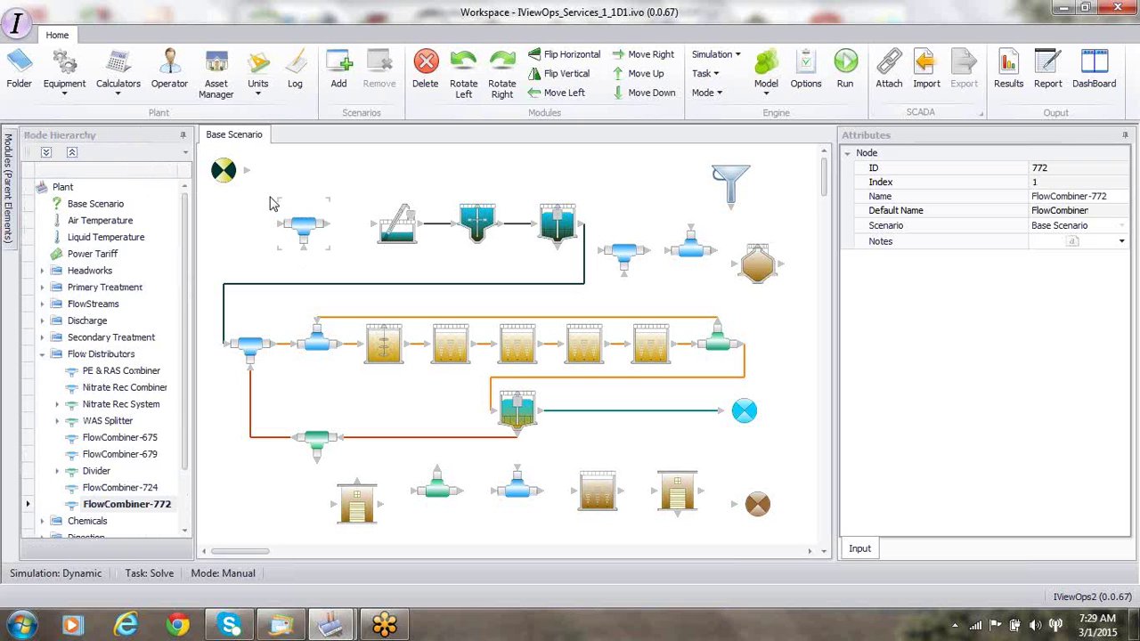
Step: Shift the DAF, the lower flow divider, the lower flow combiner and the sludge holding tank slightly downward
left_click(358, 520)
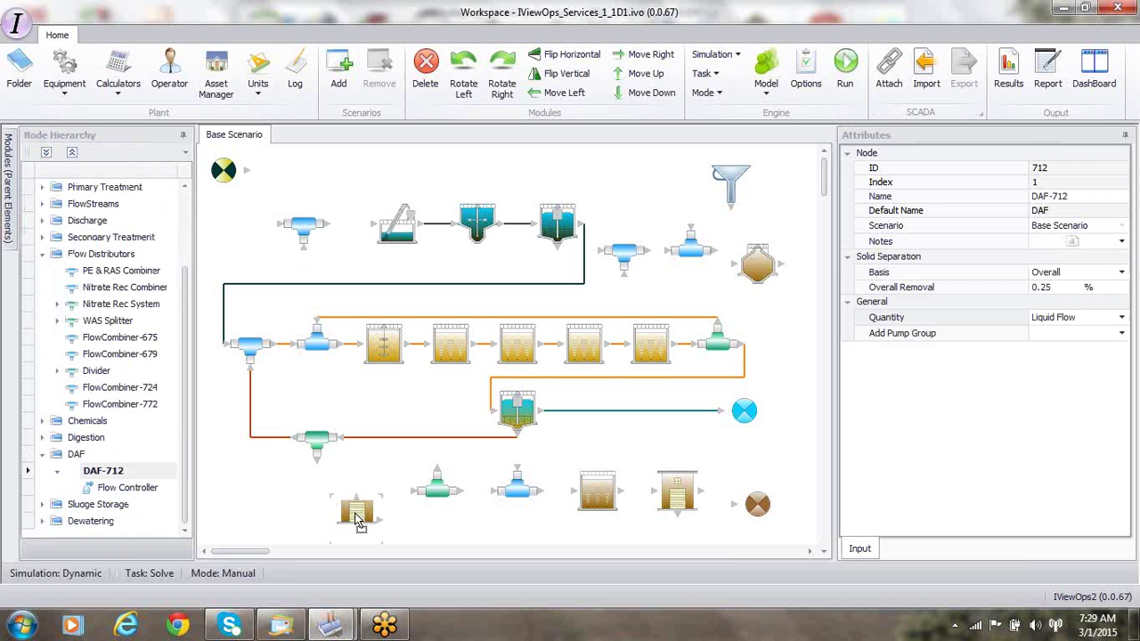
left_click(436, 515)
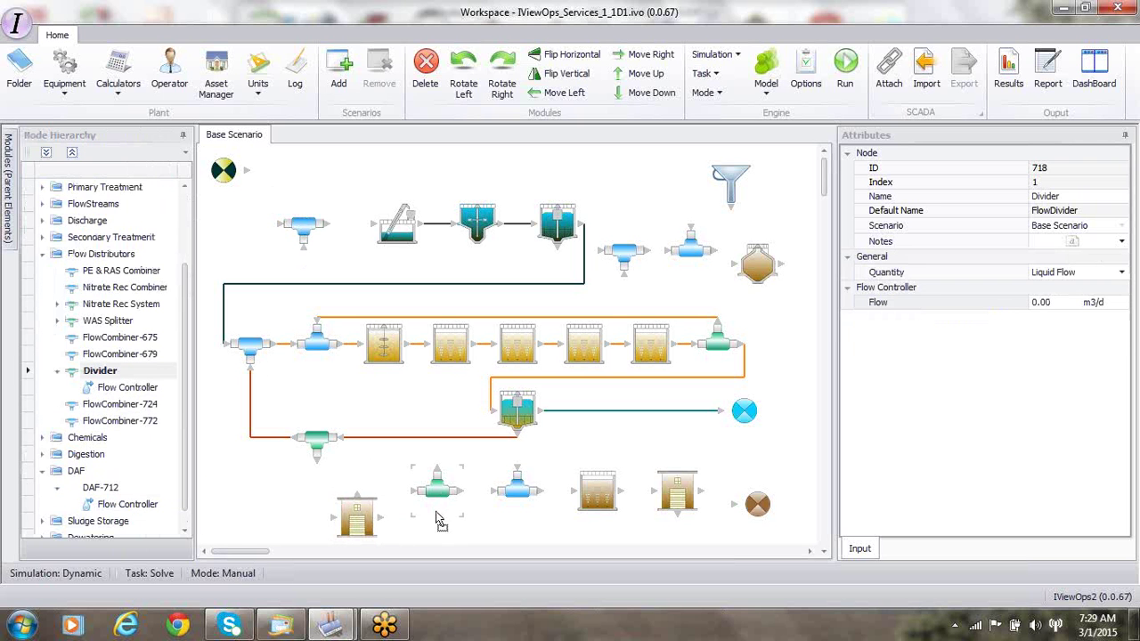
left_click_drag(440, 522, 440, 546)
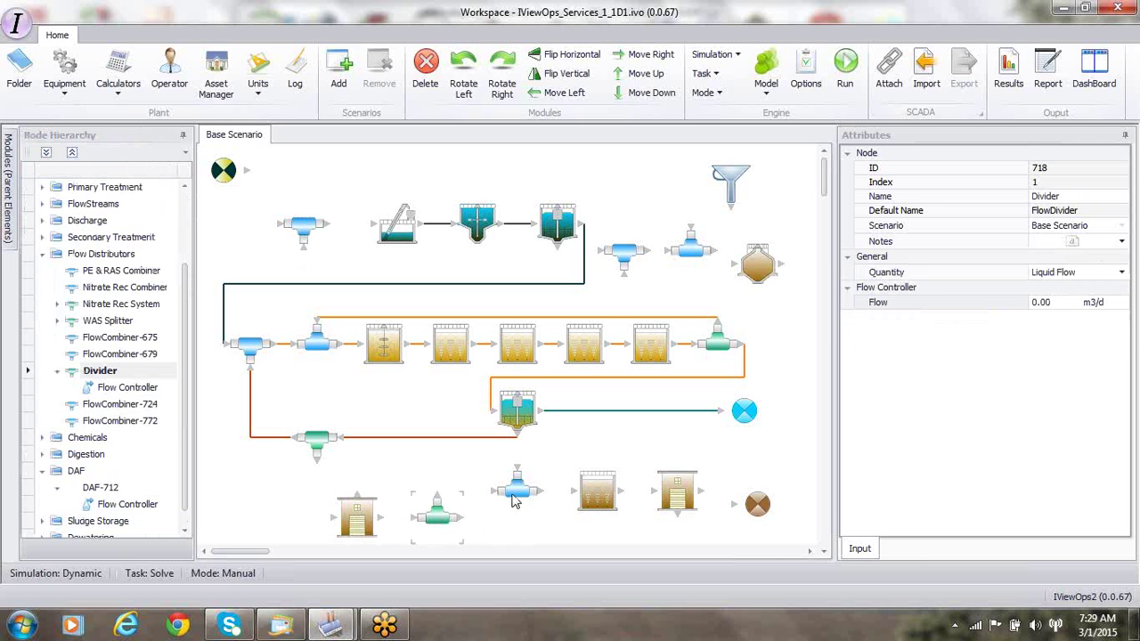
left_click_drag(519, 496, 521, 520)
left_click_drag(596, 499, 594, 525)
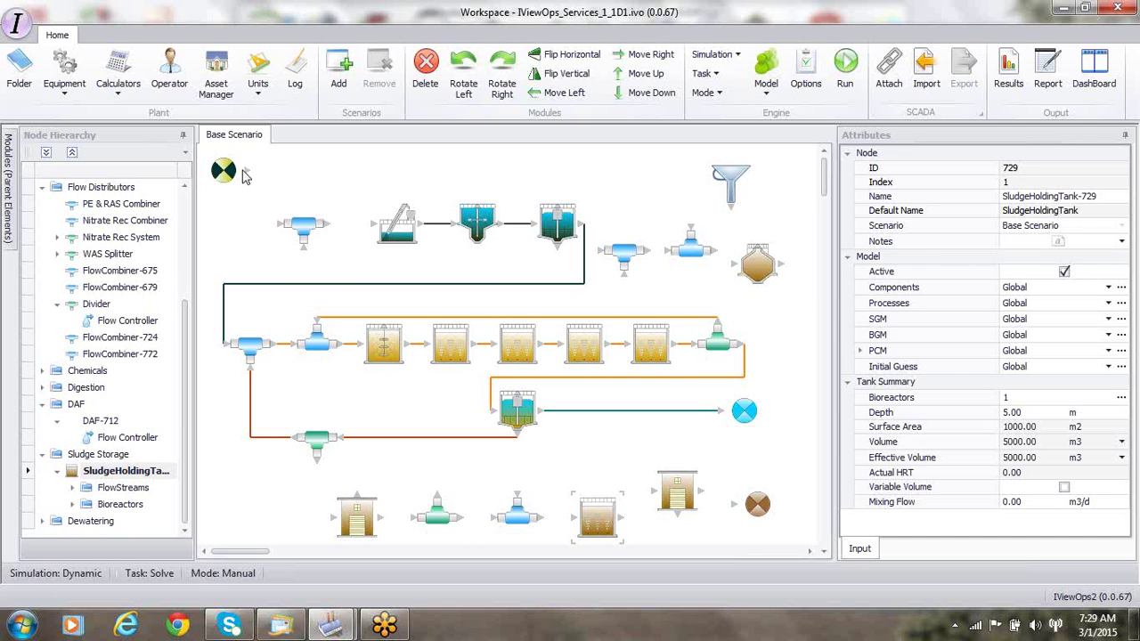
Step: Connect the raw influent to the new flow combiner and the combiner's outlet to the influent screen
left_click(280, 228)
left_click_drag(327, 230, 377, 228)
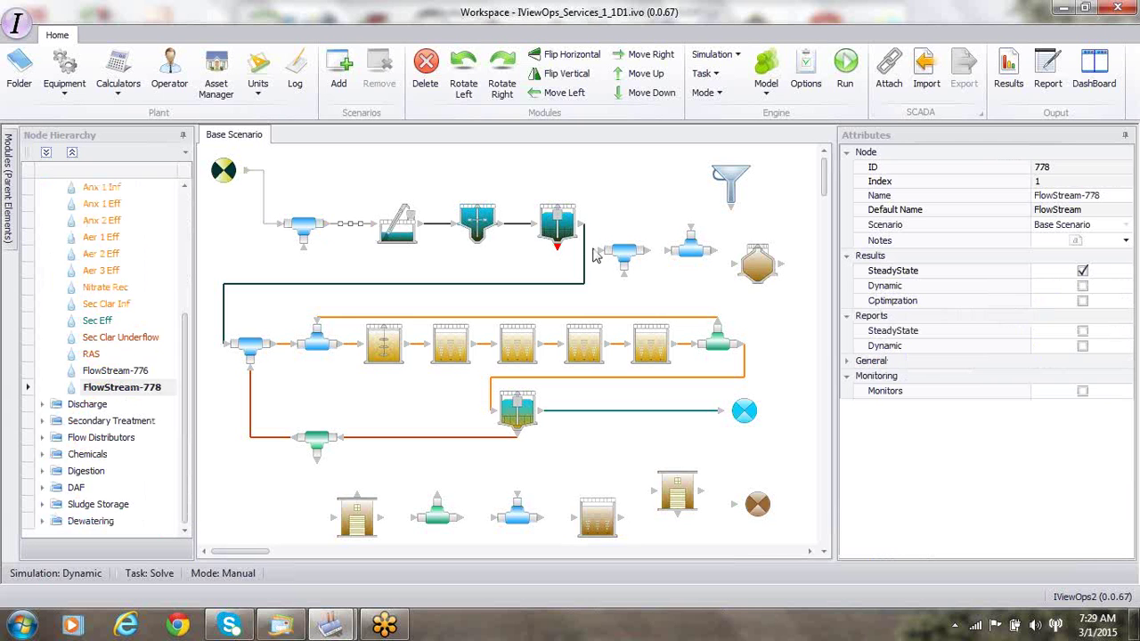
Step: Connect the primary clarifier sludge through both upper-right flow combiners to the anaerobic digester, feeding the chemical feed into the second combiner
left_click_drag(602, 258, 604, 256)
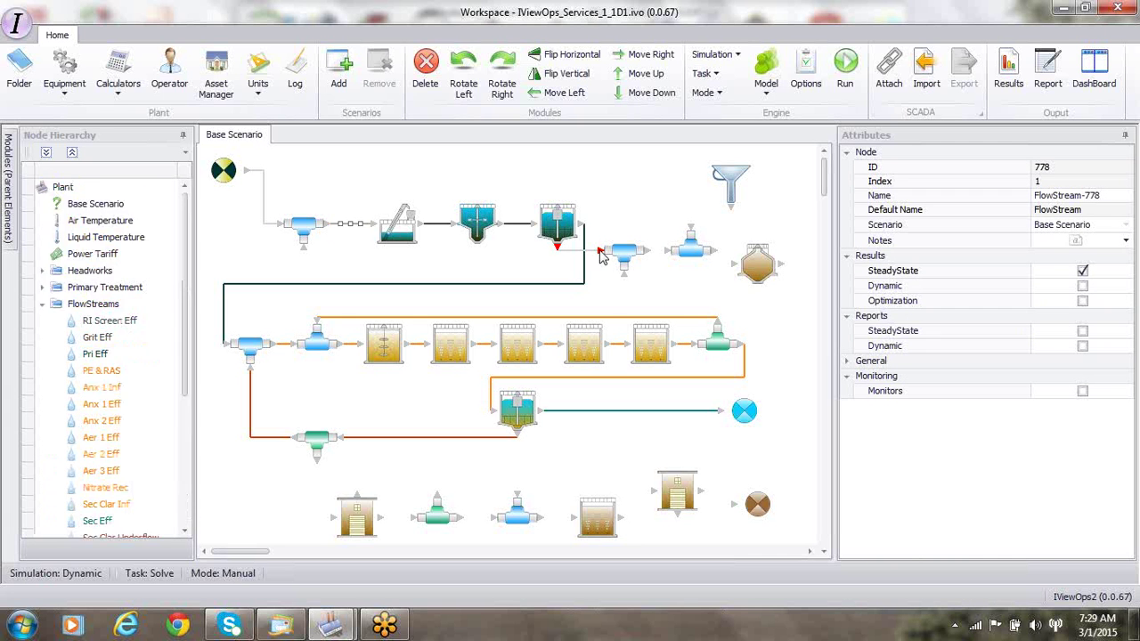
left_click(669, 256)
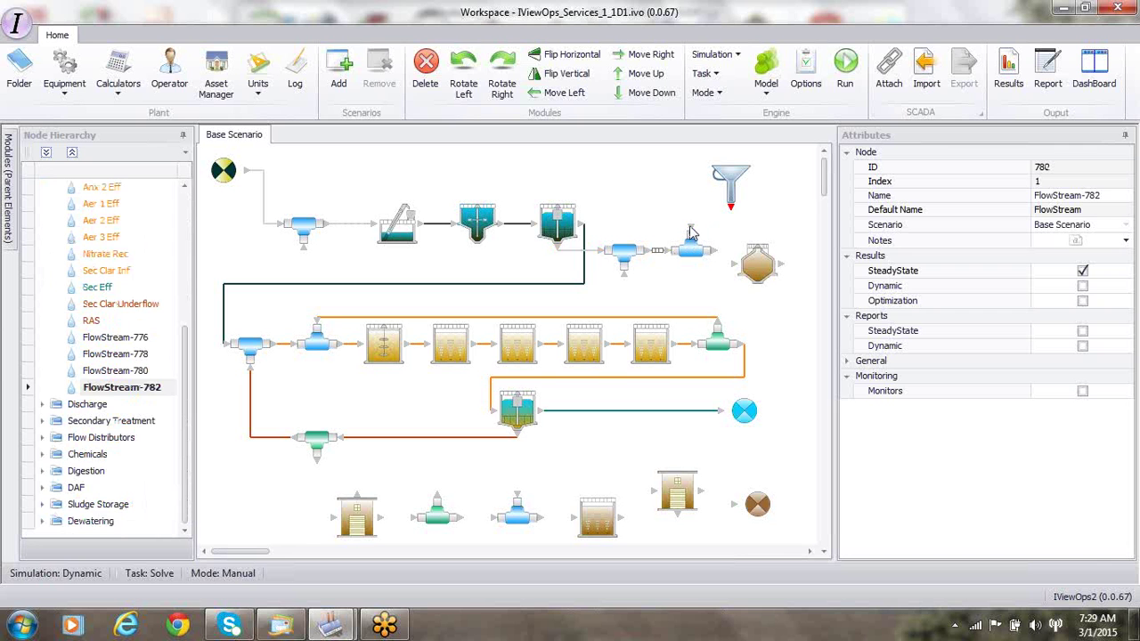
left_click(689, 229)
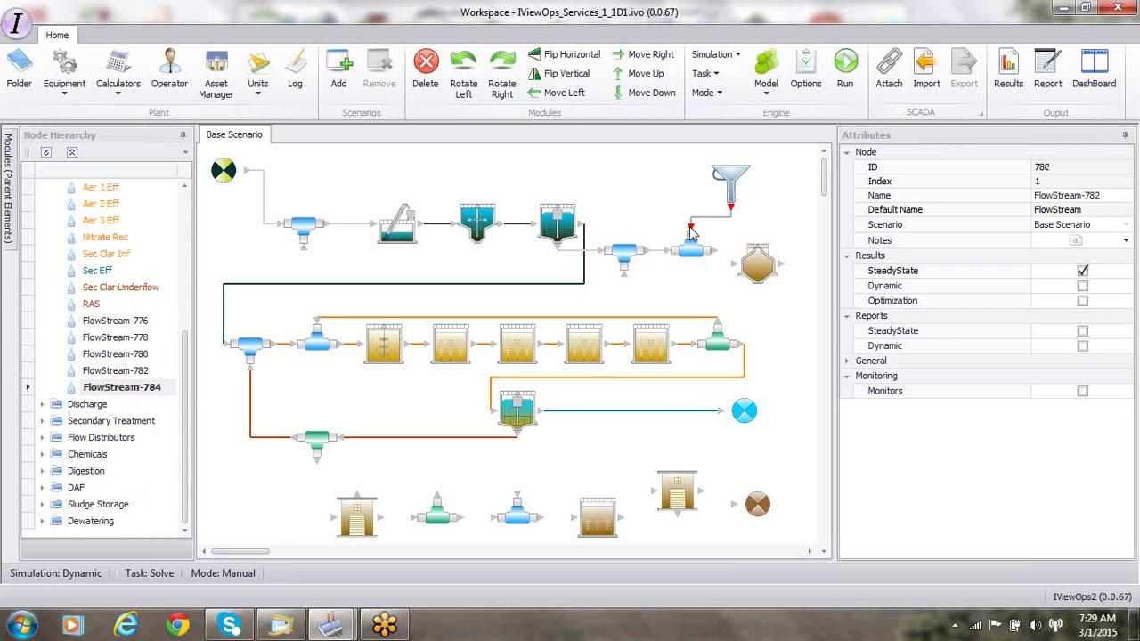
left_click(734, 265)
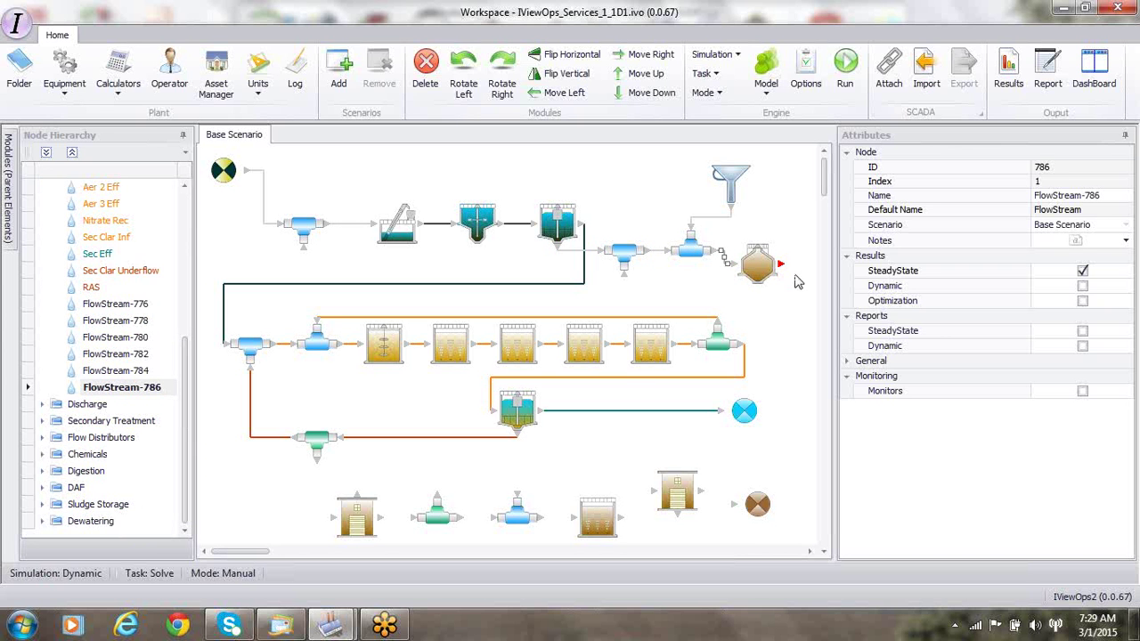
Step: Connect the anaerobic digester's outlet to the lower flow combiner and route the stream's horizontal run above the dewatering unit
left_click(519, 496)
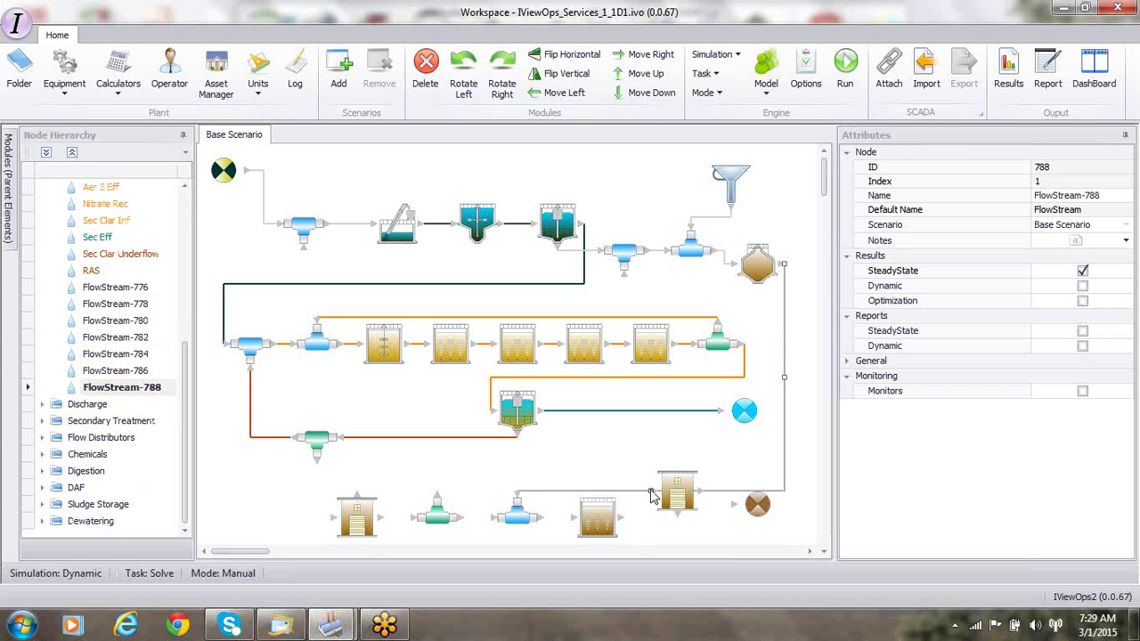
left_click_drag(651, 495, 651, 460)
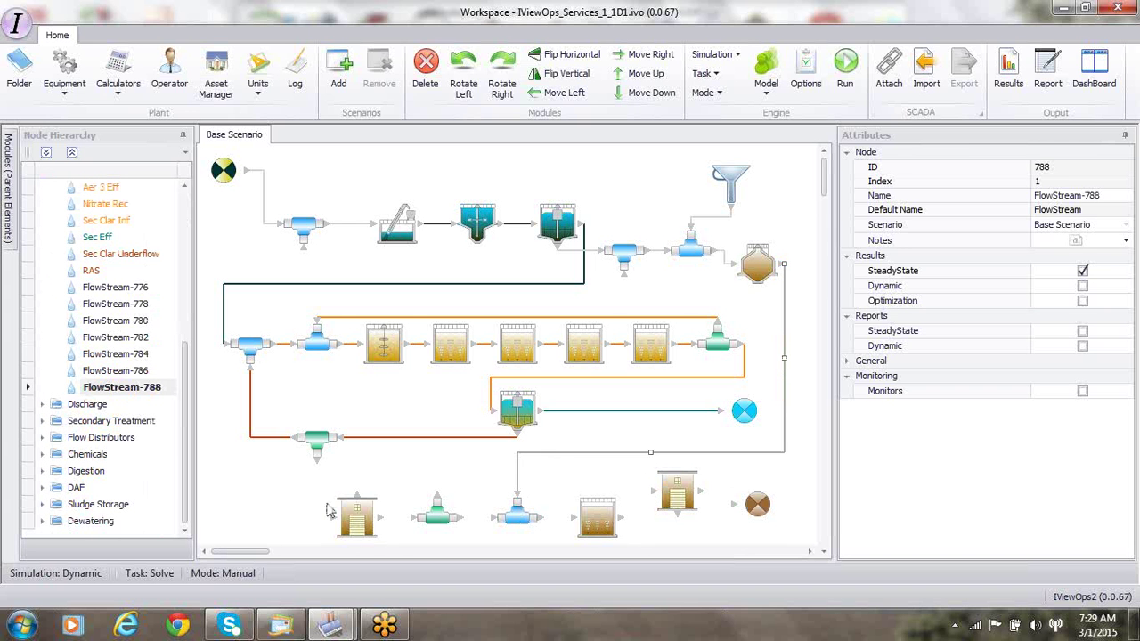
Step: Connect the WAS splitter to the DAF and the DAF's upper outlet to the flow divider, raising the divider slightly
left_click(317, 460)
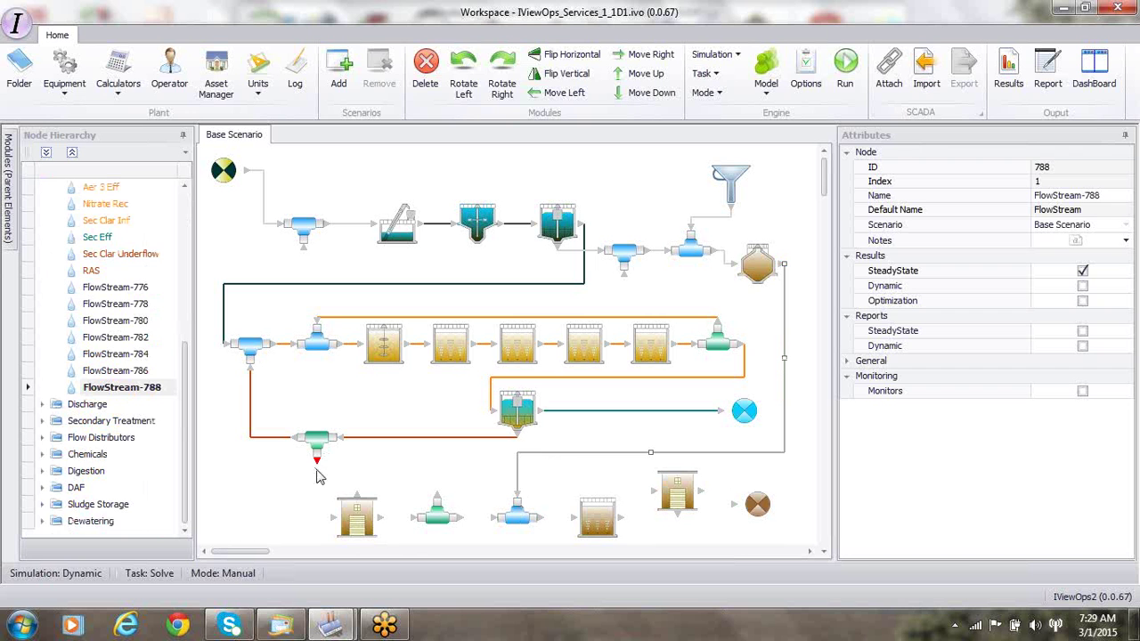
left_click(333, 522)
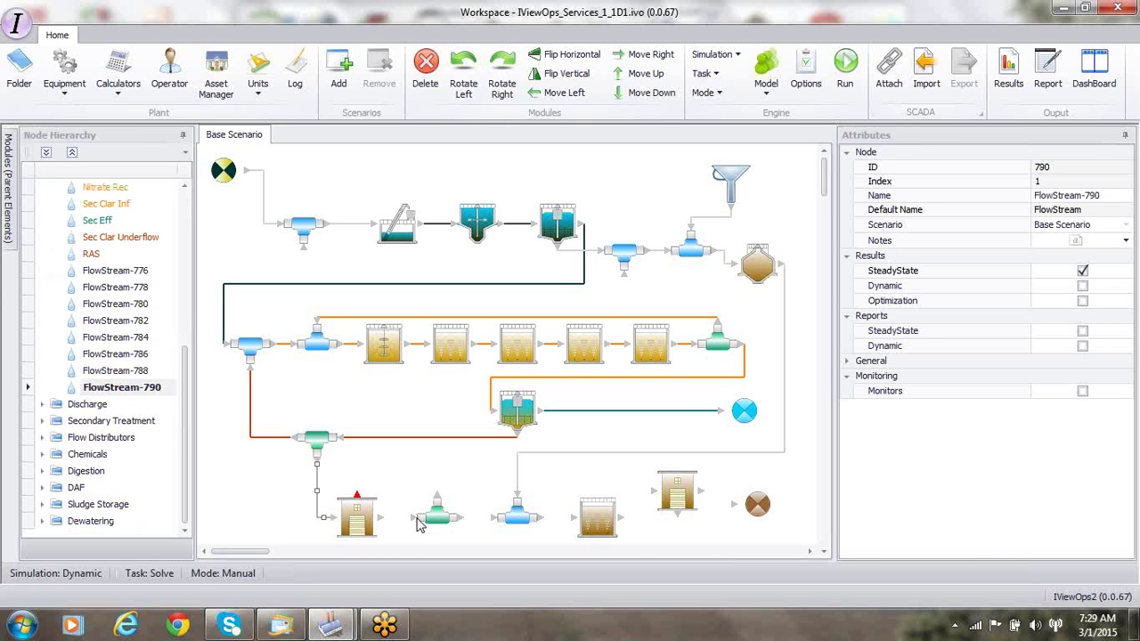
left_click_drag(439, 518, 440, 491)
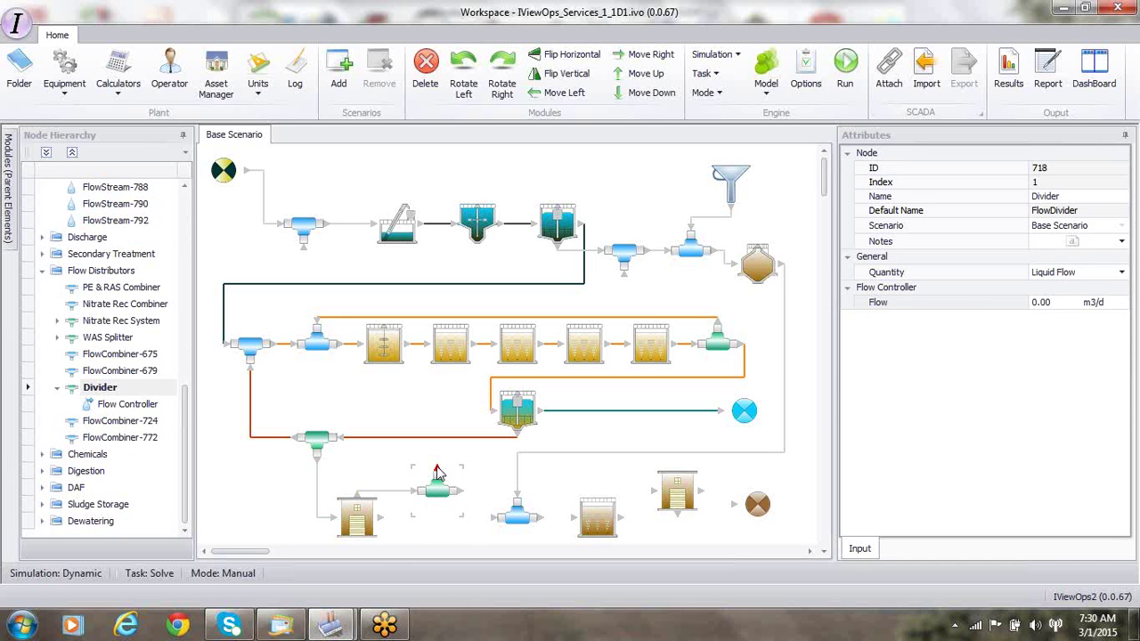
Step: Connect the divider's upper outlet to the combiner beside the primary clarifier and its side outlet to the lower flow combiner
left_click(625, 277)
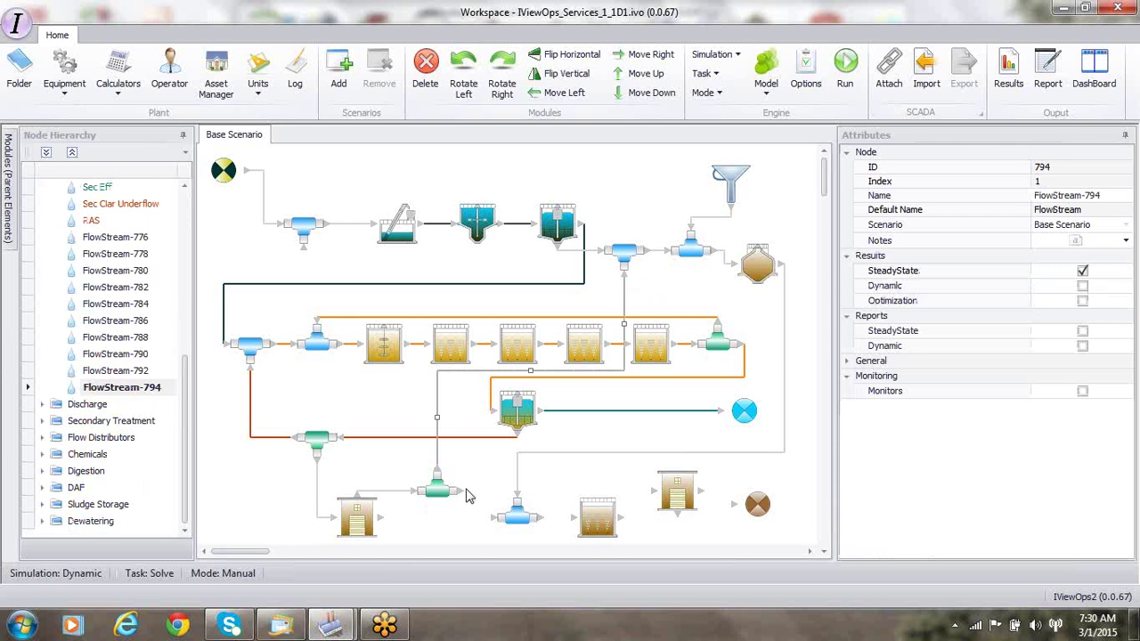
left_click(494, 525)
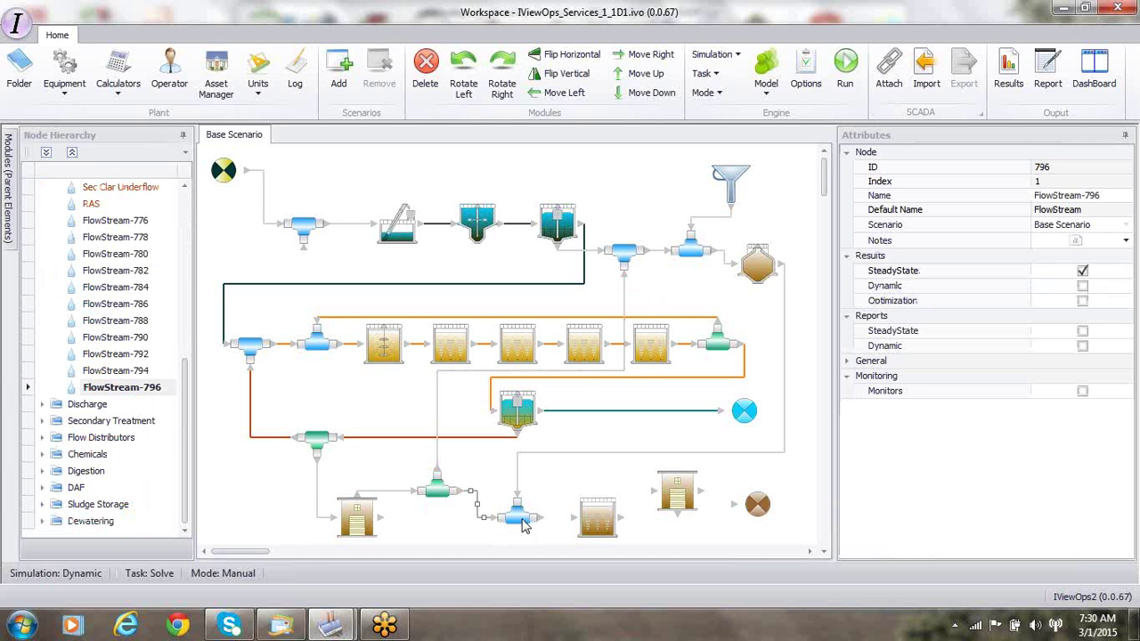
Step: Connect the lower flow combiner to the sludge holding tank and the tank to the dewatering unit
left_click(575, 525)
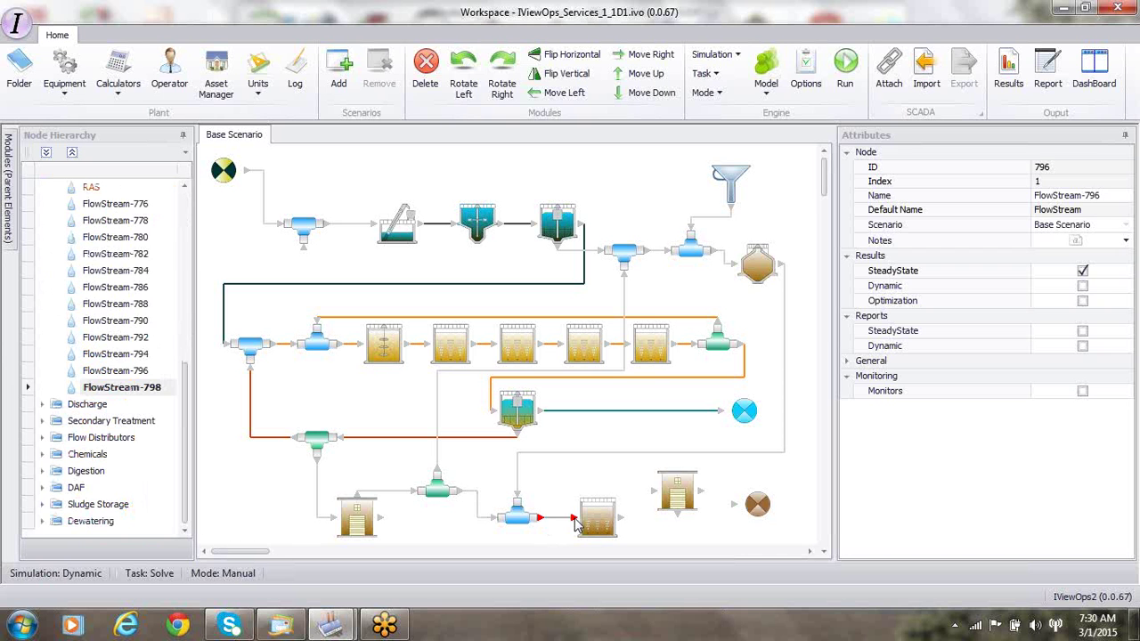
left_click(621, 520)
left_click(655, 494)
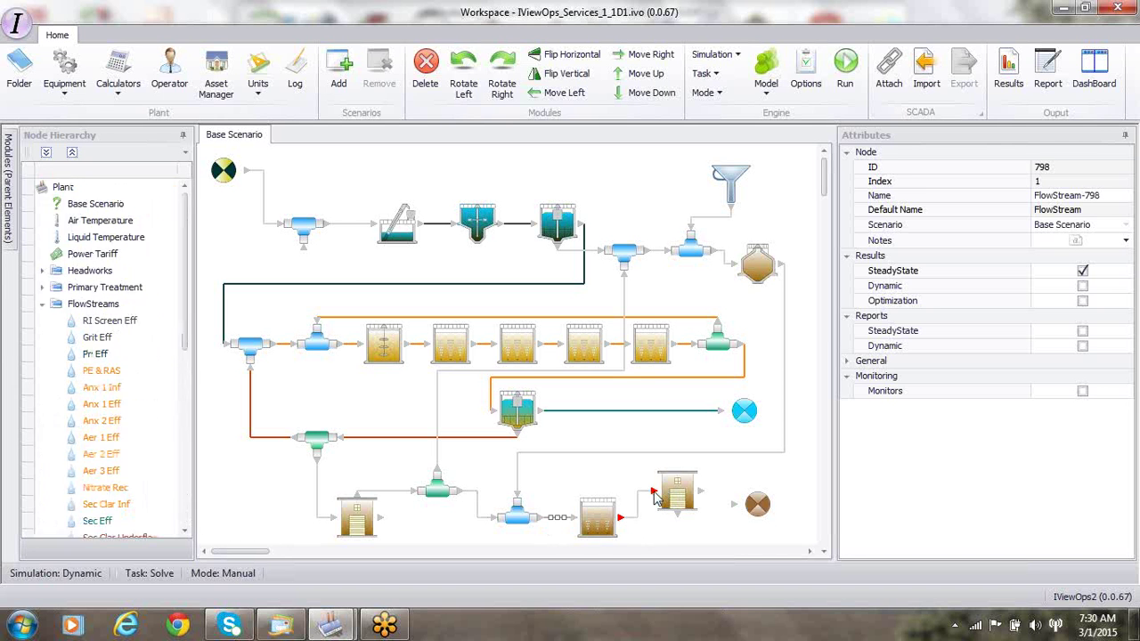
Step: Lower the dewatering unit slightly and connect its bottom outlet to the sludge discharge, shifting the discharge down and to the right
left_click(677, 507)
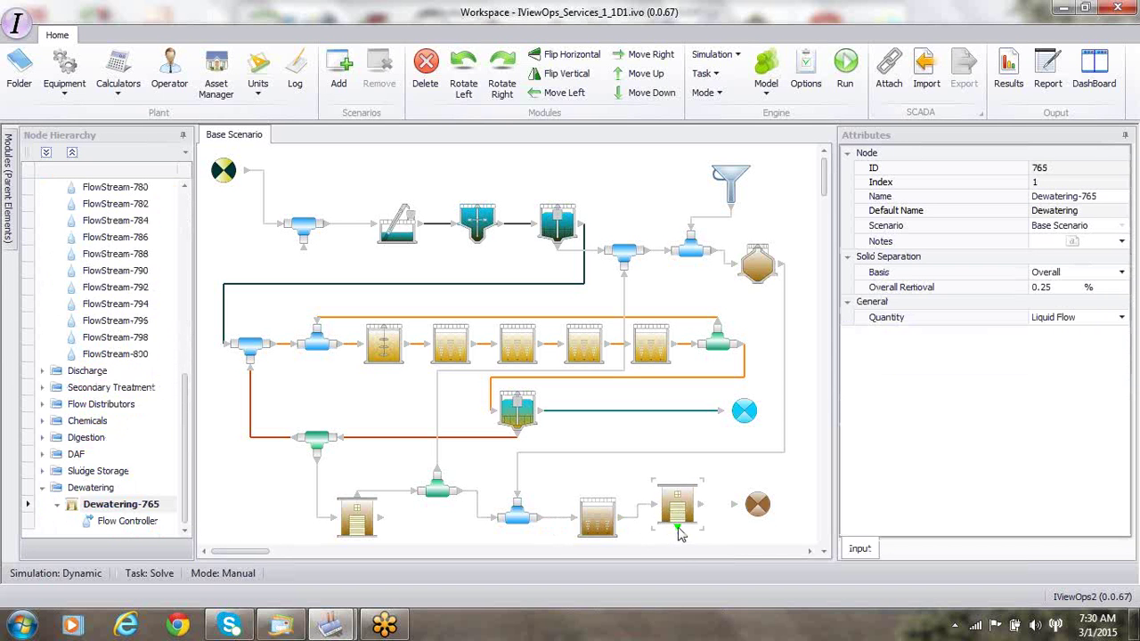
left_click(734, 510)
left_click_drag(757, 506, 777, 521)
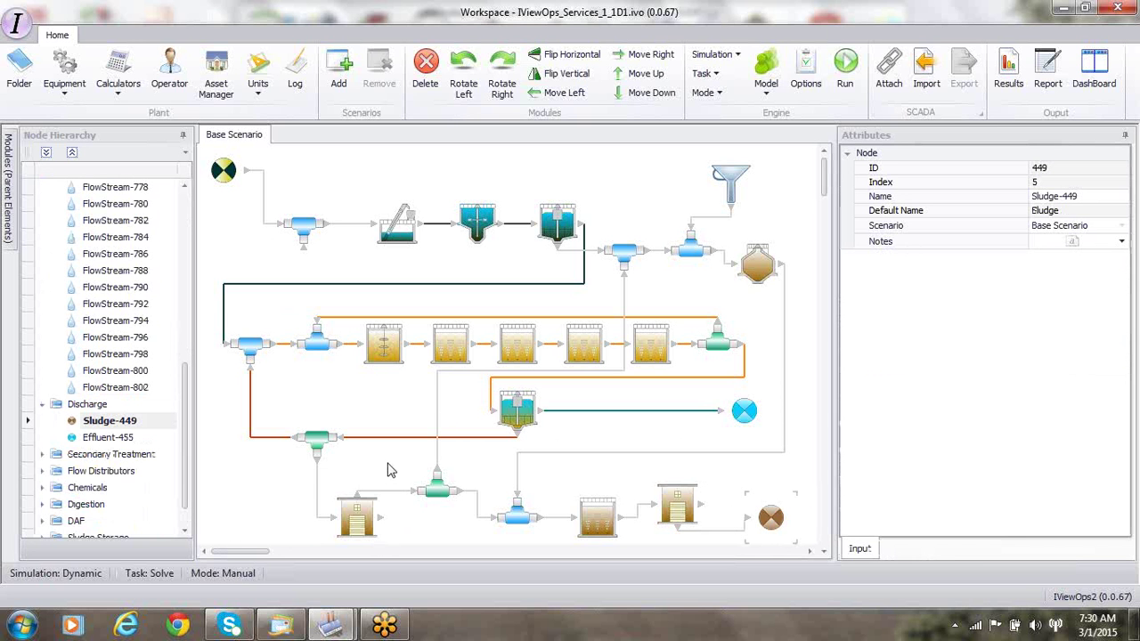
Step: Add a flow combiner to the right of the WAS splitter, above the DAF, and flip it horizontally
left_click(7, 227)
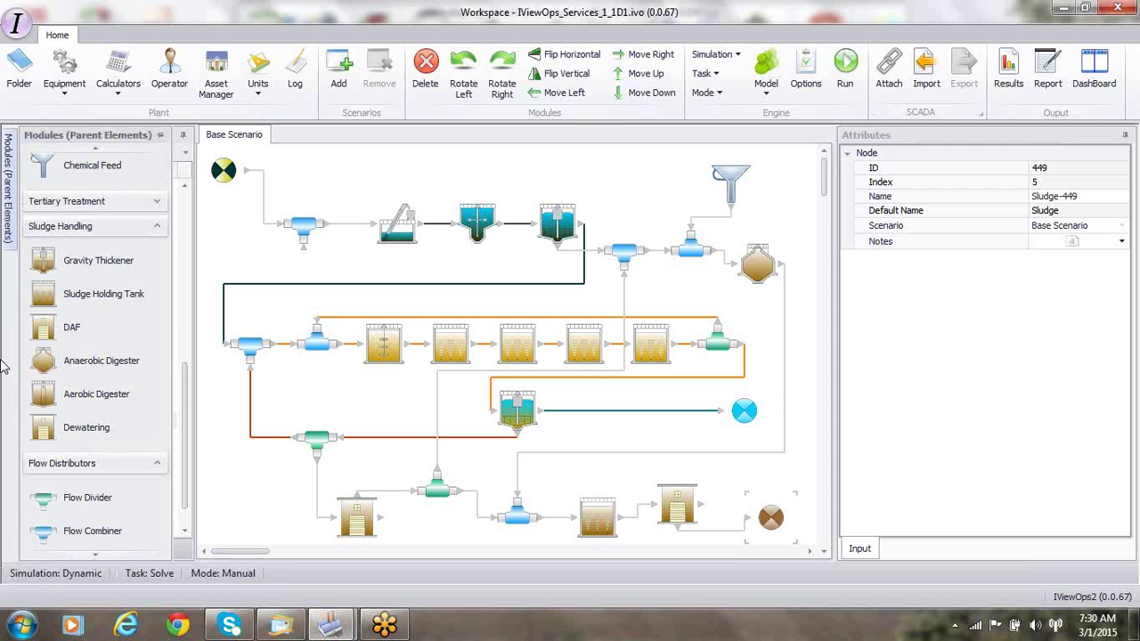
left_click_drag(53, 533, 258, 489)
left_click_drag(396, 446, 374, 434)
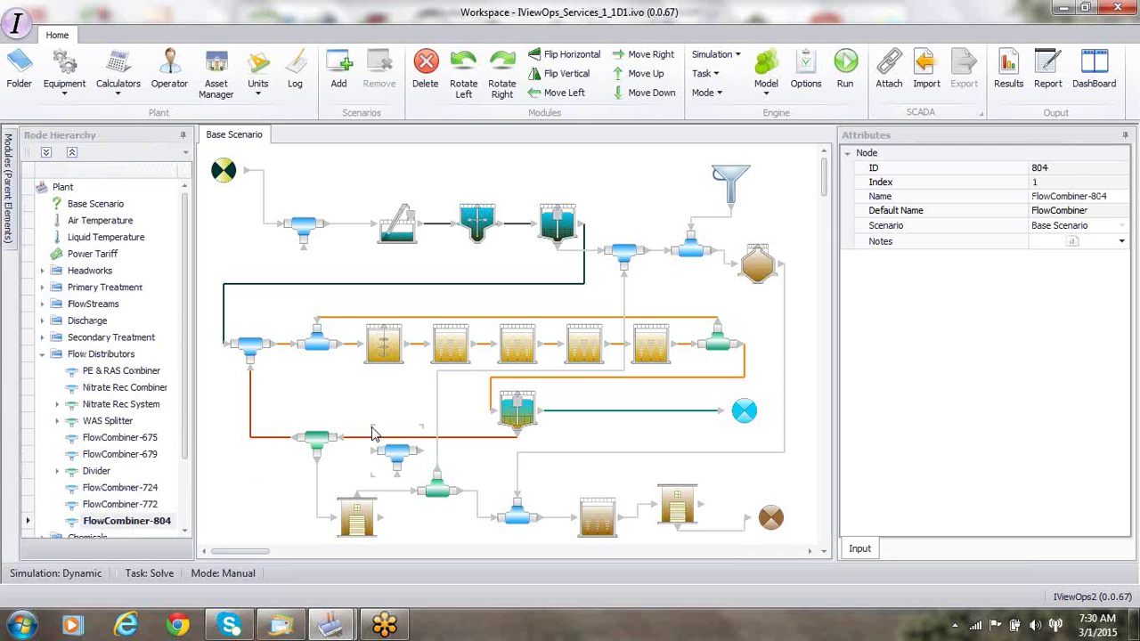
left_click(585, 76)
Step: Connect the side outlets of the DAF and the dewatering unit to the horizontally flipped flow combiner
left_click_drag(380, 524, 400, 480)
left_click(398, 481)
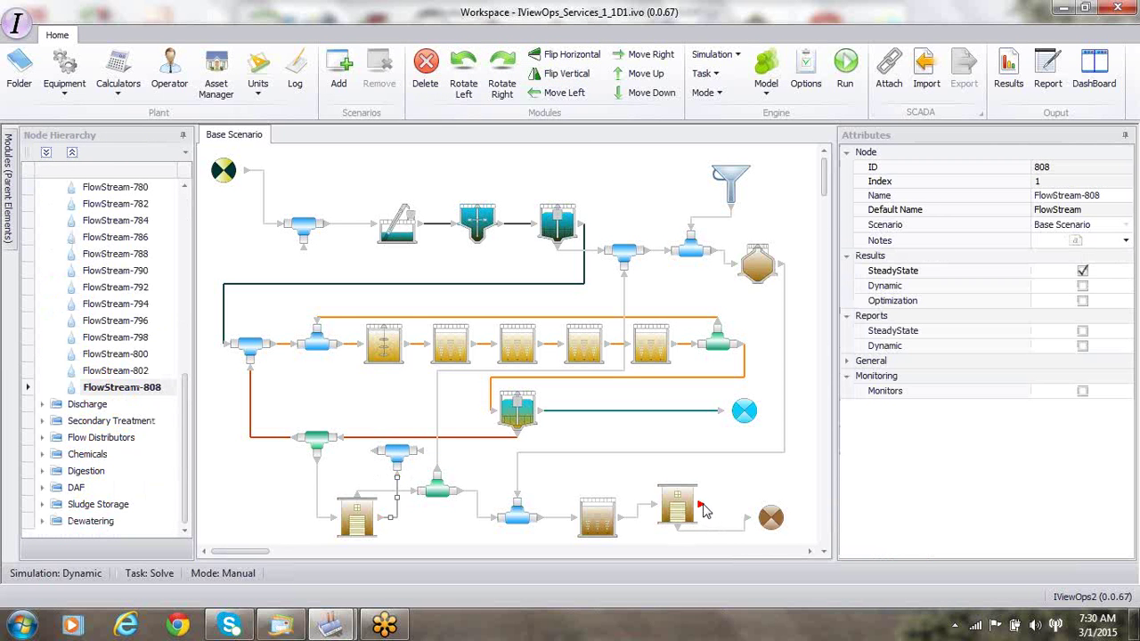
left_click(425, 456)
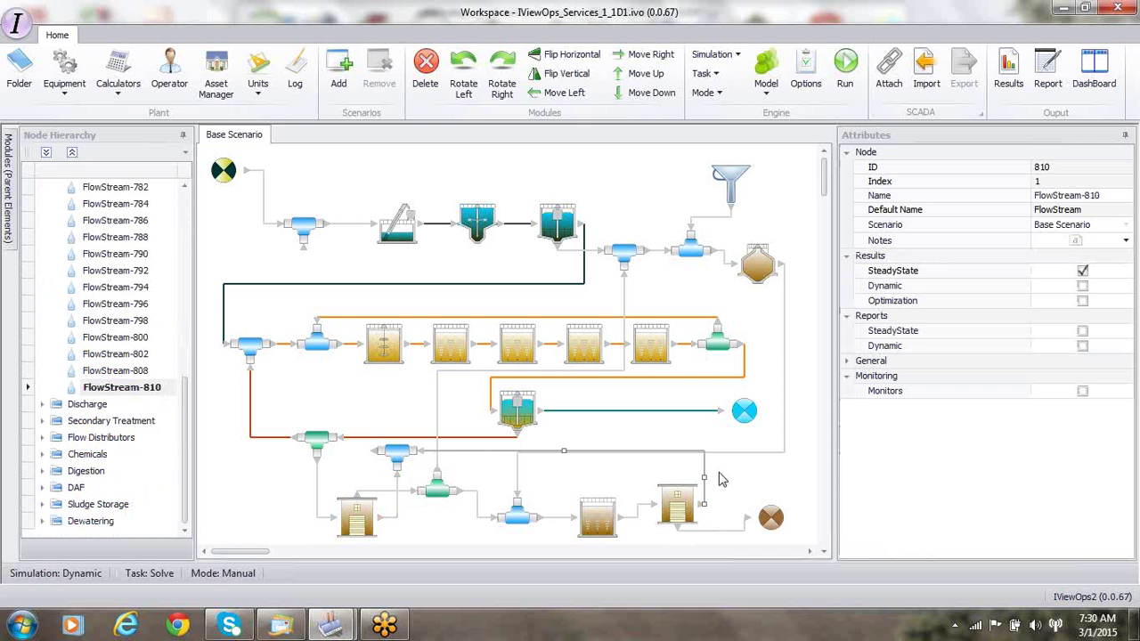
Step: Lower the digester stream's horizontal run clear of the dewatering return, and connect the flipped combiner's outlet to the combiner before the influent screen
left_click(754, 453)
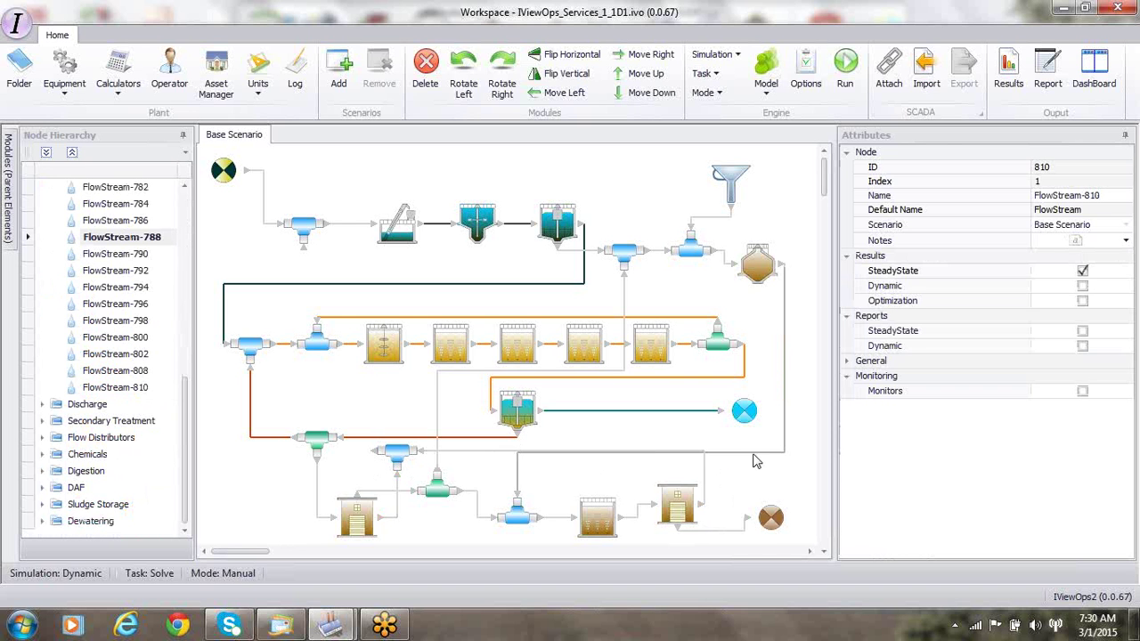
left_click(651, 461)
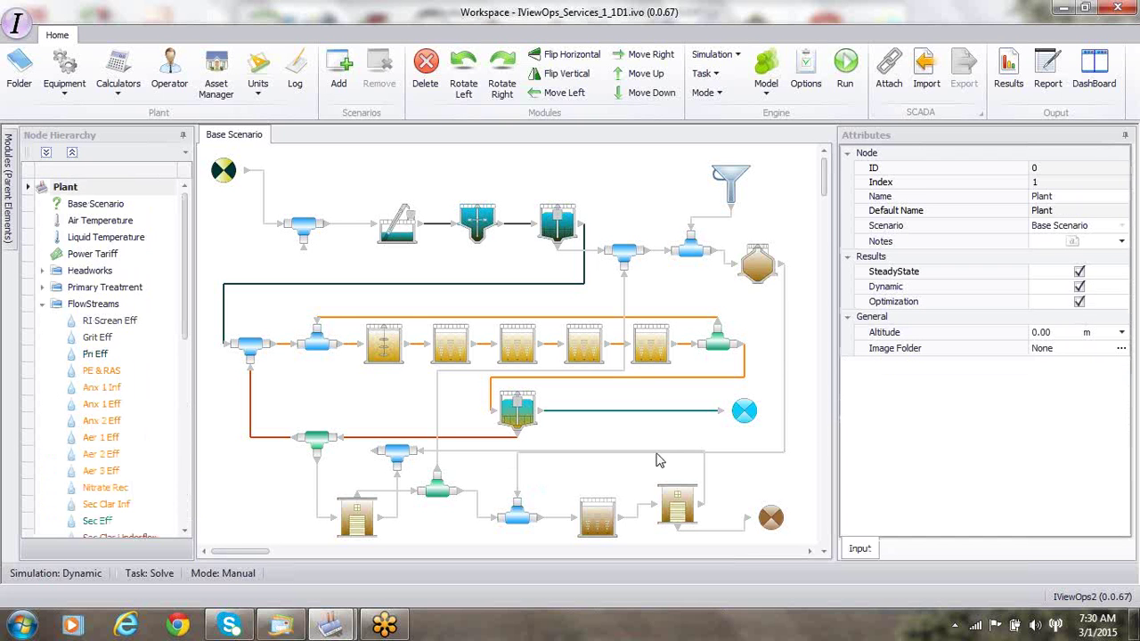
left_click(784, 409)
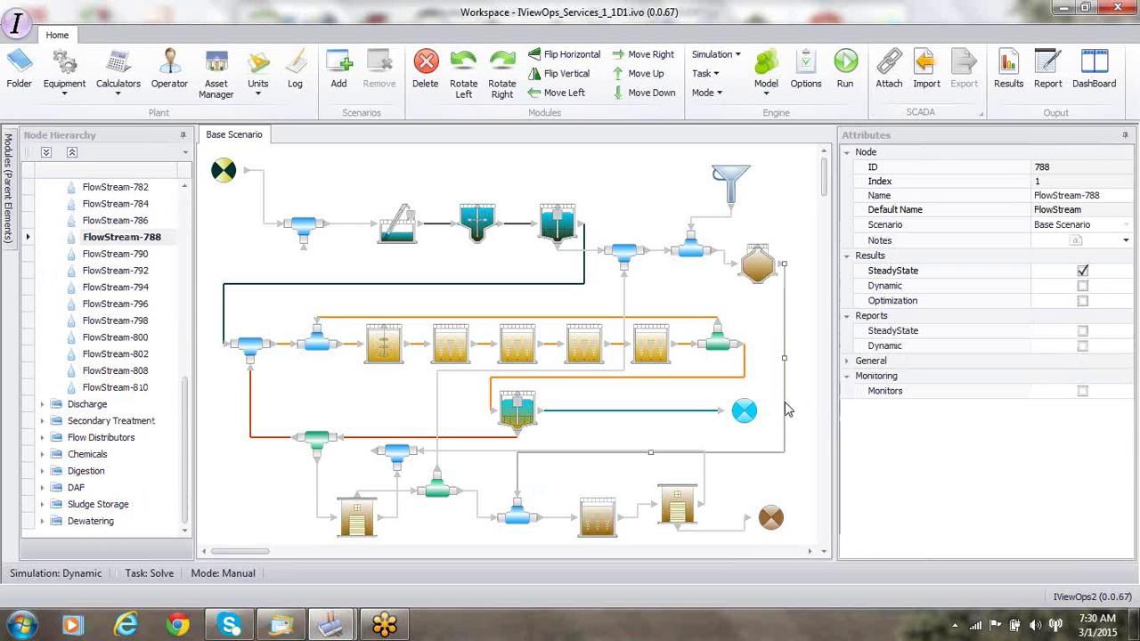
left_click_drag(650, 454, 651, 463)
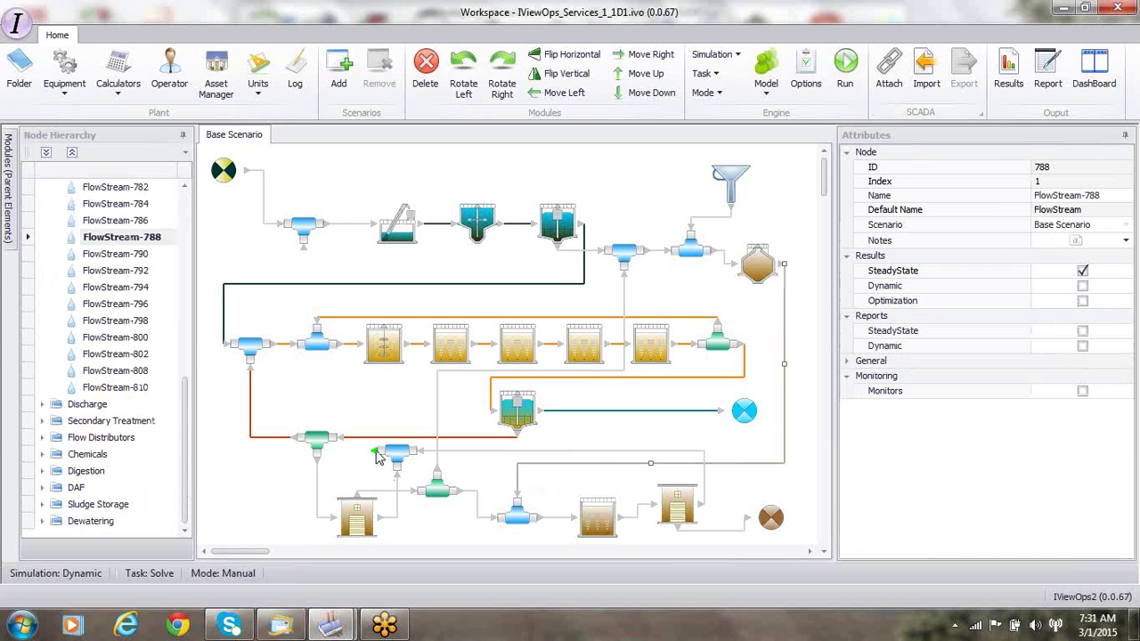
left_click(303, 252)
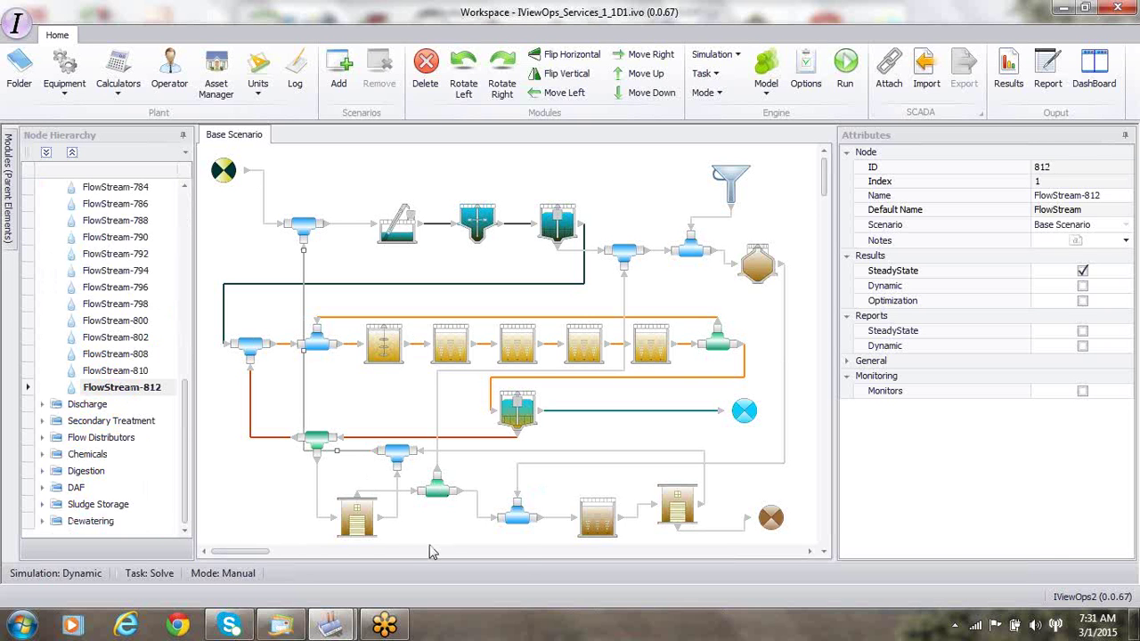
Step: View the plant layout in the IViewOps_Services_1_1D1E_WAStoDig.ivo reference workspace and return to IViewOps_Services_1_1D1.ivo
mouse_move(332, 626)
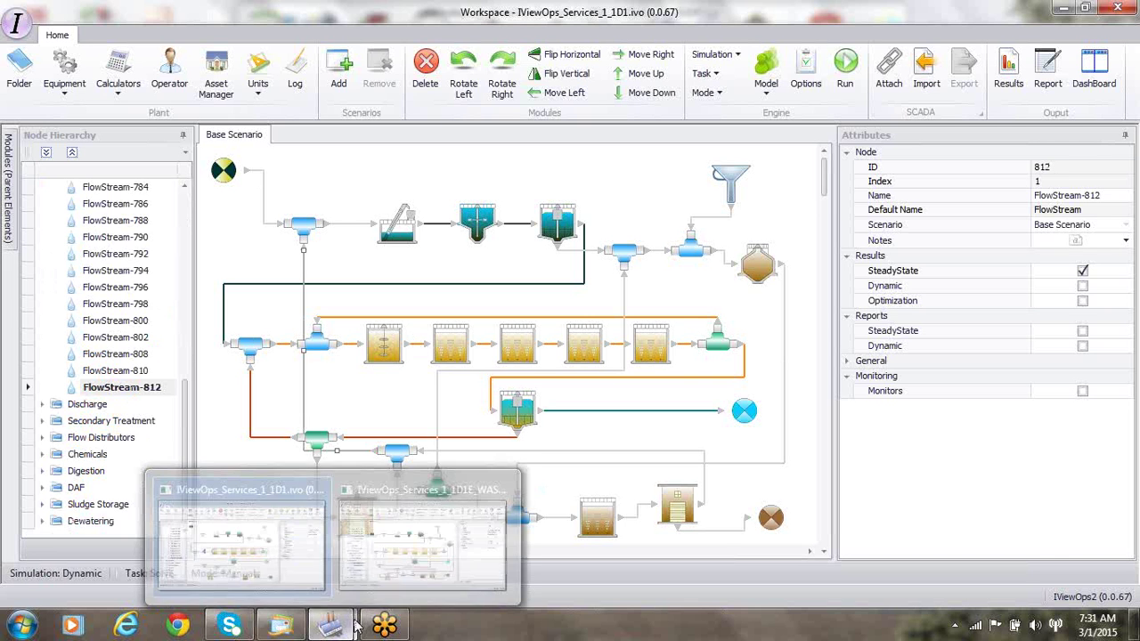
left_click(405, 574)
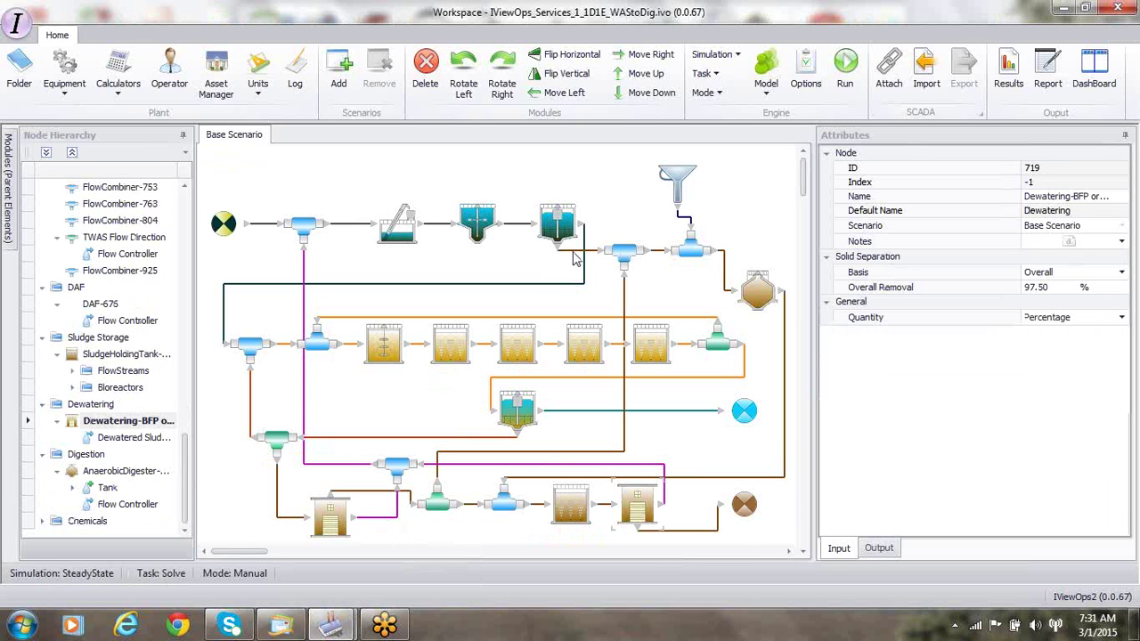
mouse_move(331, 625)
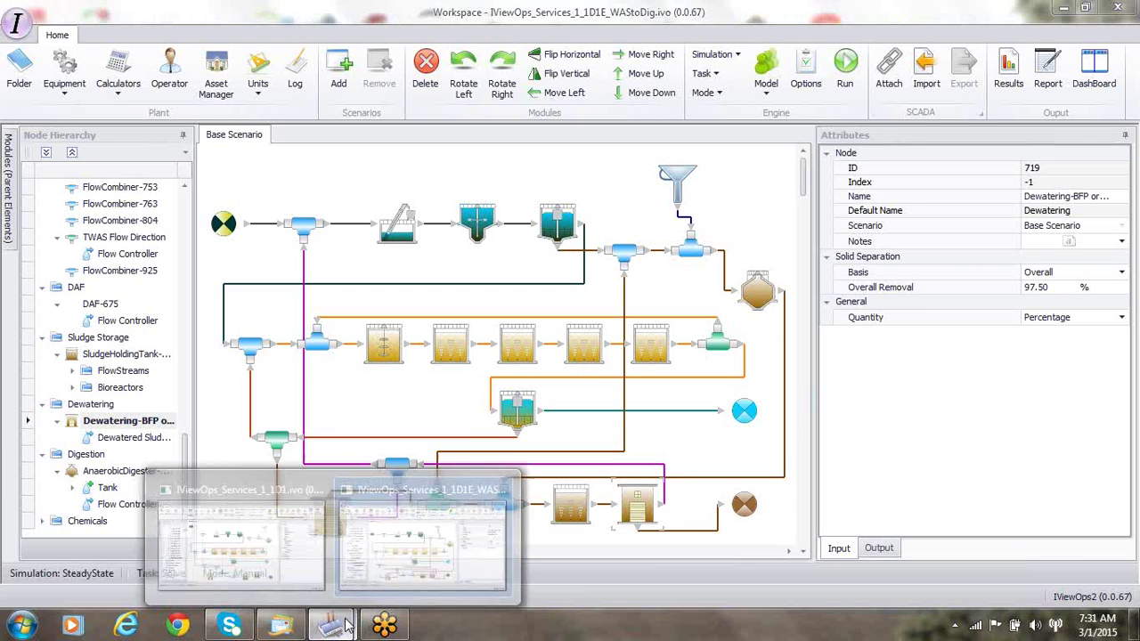
left_click(272, 560)
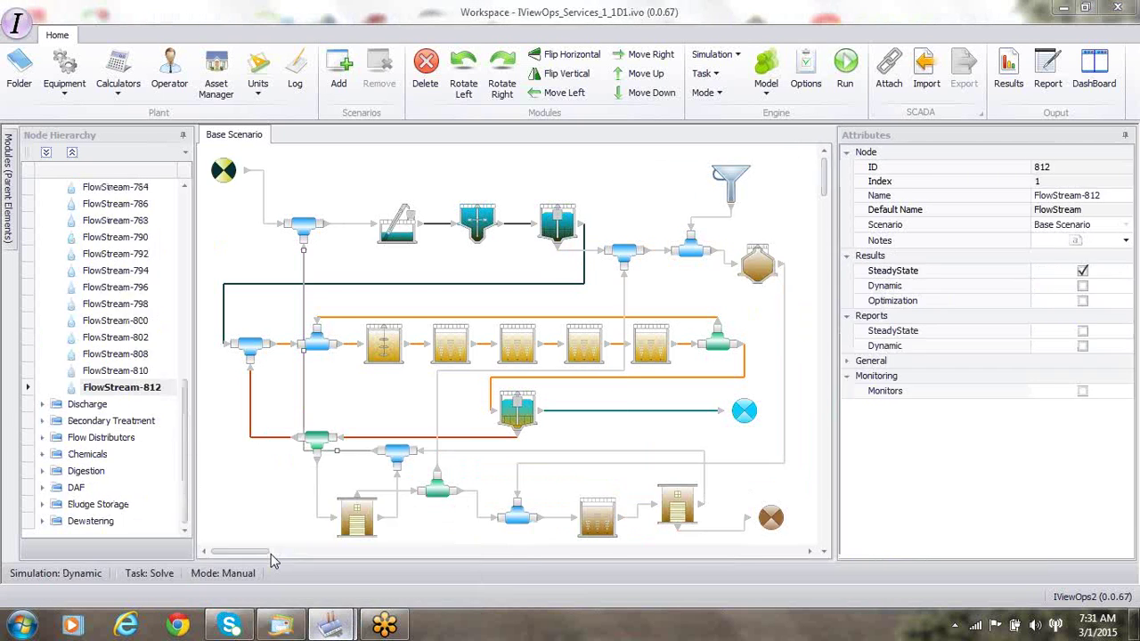
Step: Rename the flow stream from the primary clarifier's bottom outlet to the adjacent combiner as Primary Sludge
left_click(576, 252)
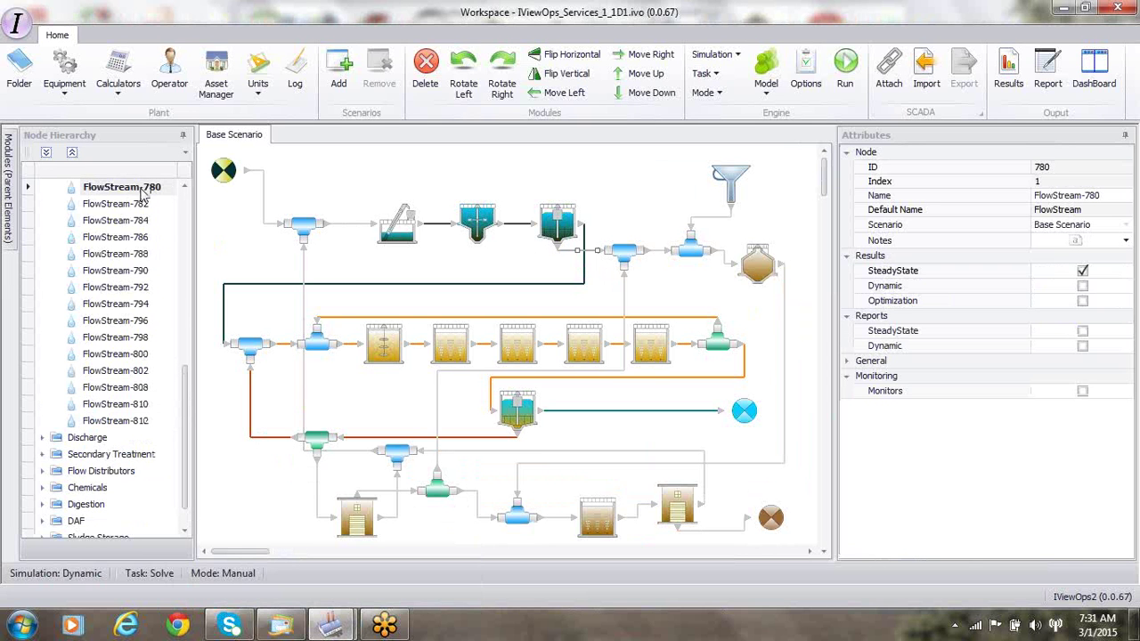
left_click(1102, 203)
type("Pl")
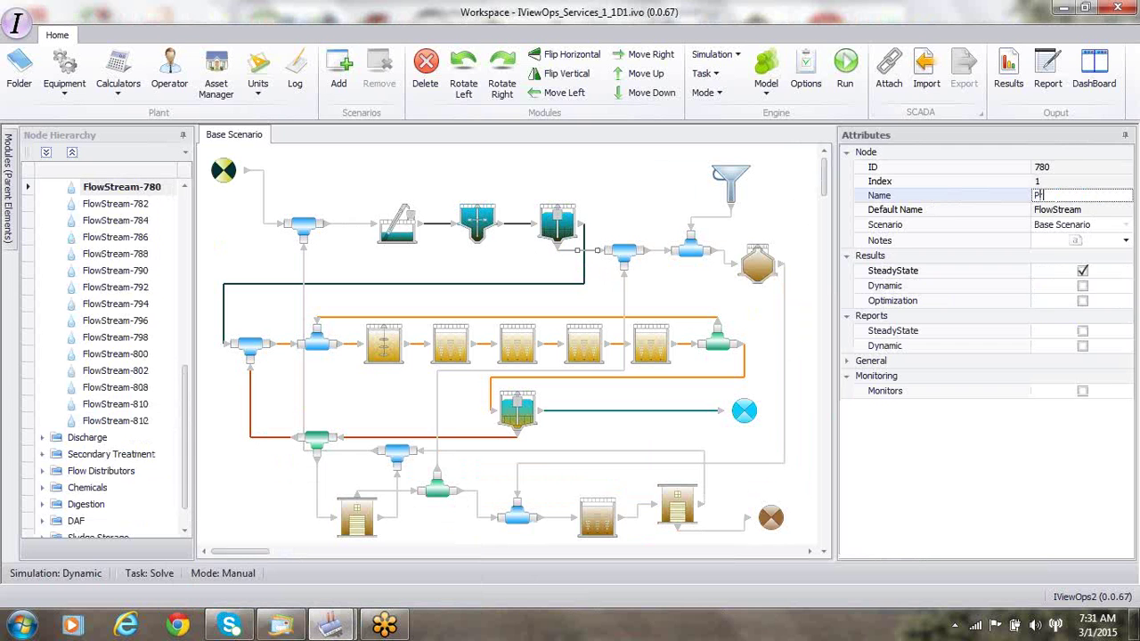
key("Return")
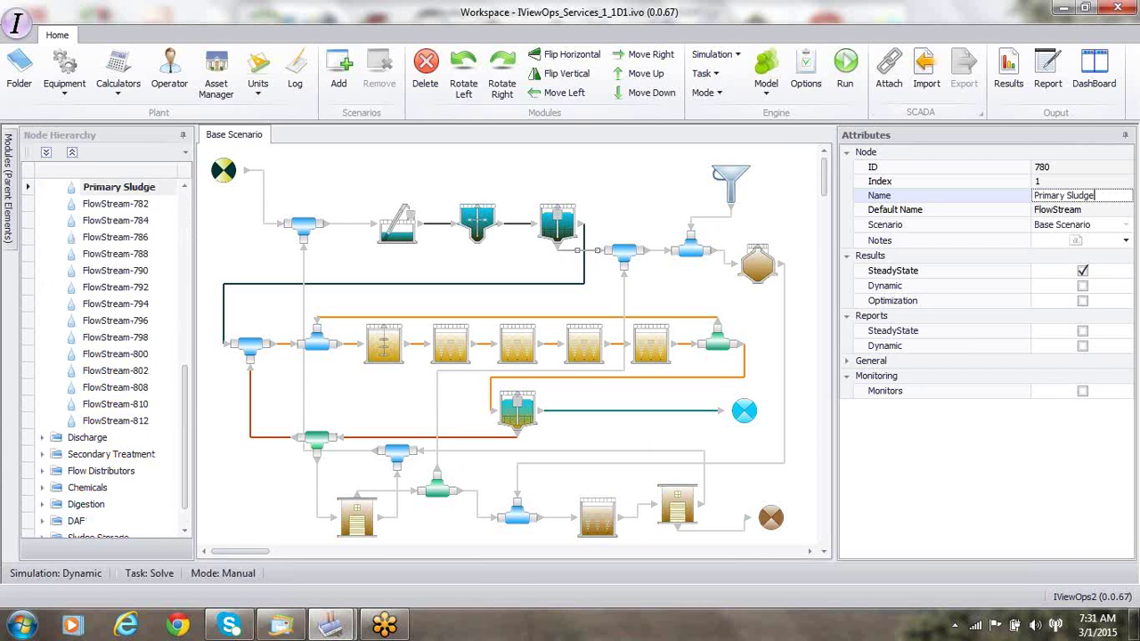
Step: Set the Primary Sludge stream's color to dark brown (64, 0, 0) and check it in the layout and node hierarchy
left_click(847, 367)
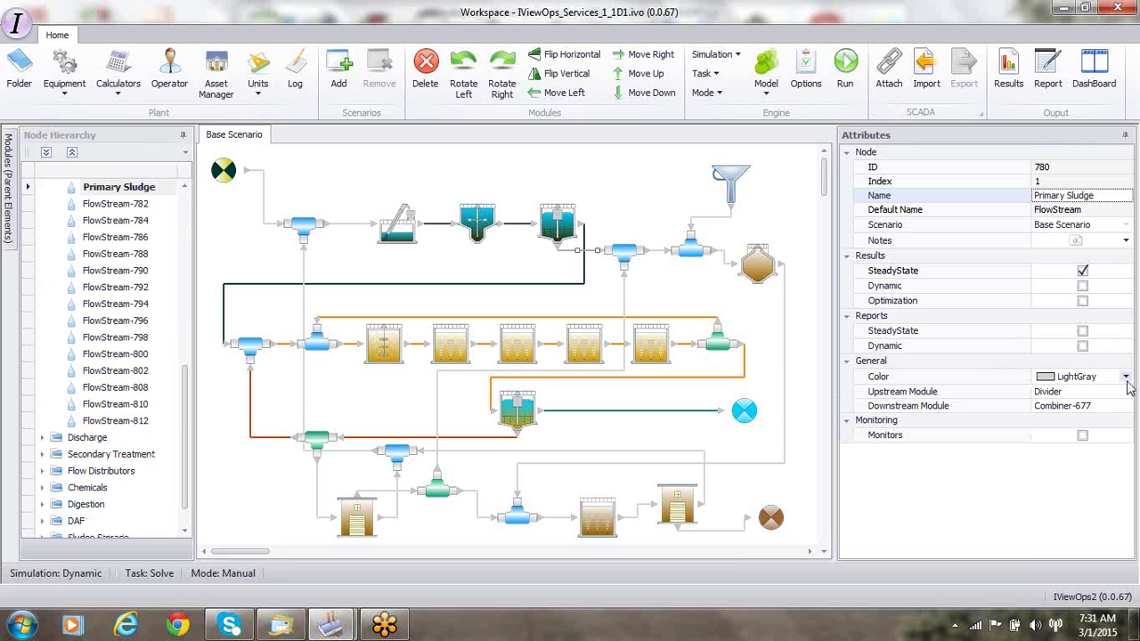
left_click(1126, 376)
left_click(1004, 395)
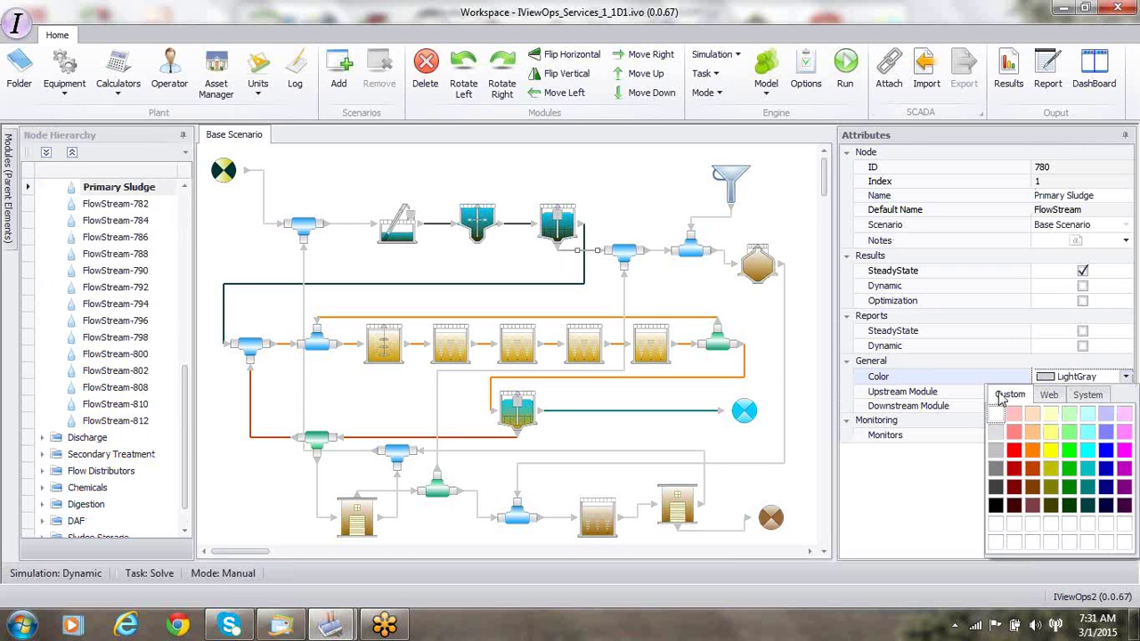
left_click(1016, 505)
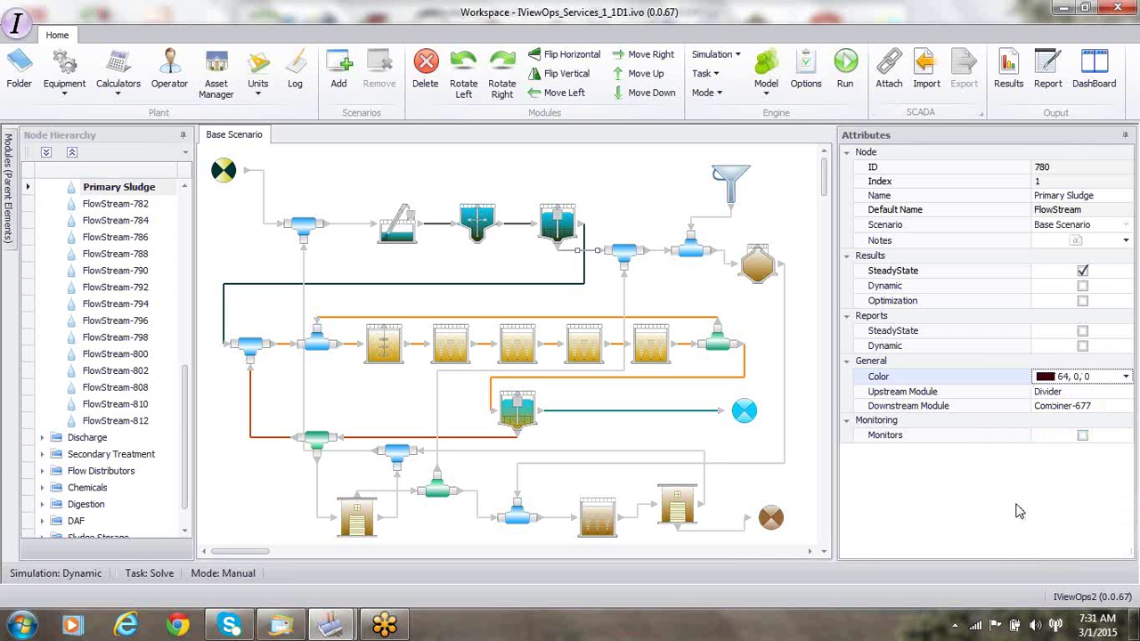
left_click(644, 204)
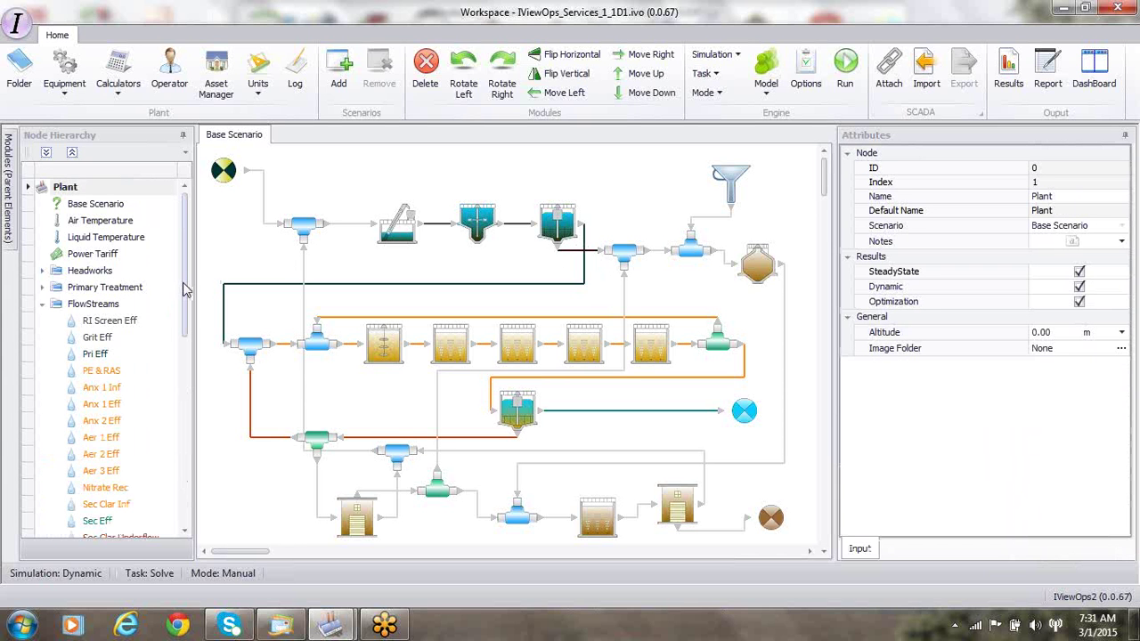
left_click_drag(186, 298, 188, 395)
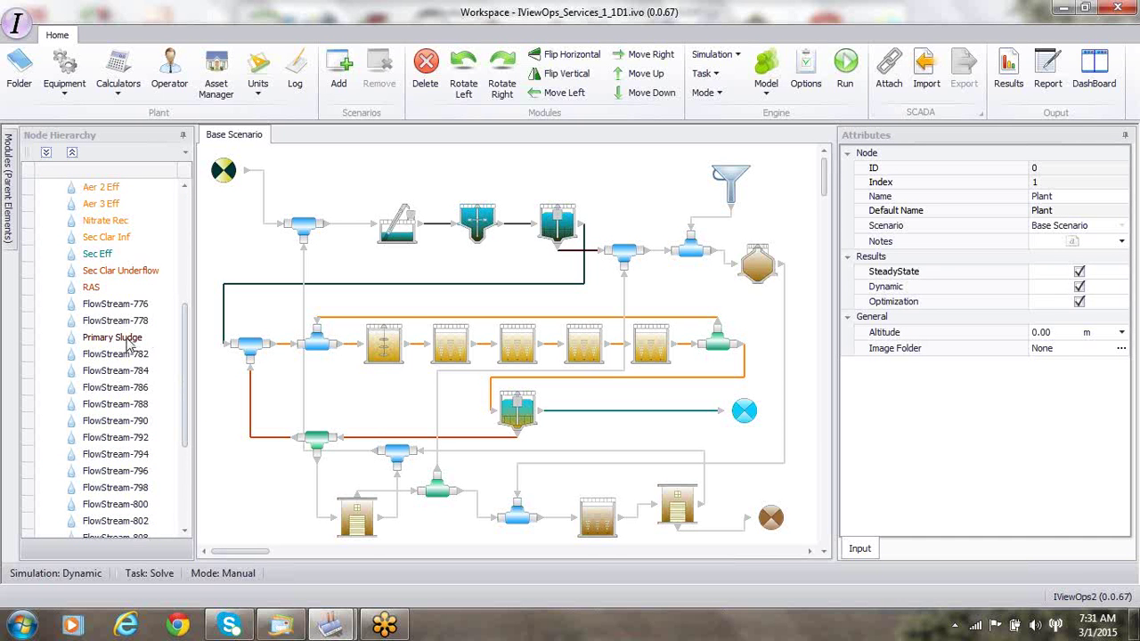
left_click(30, 337)
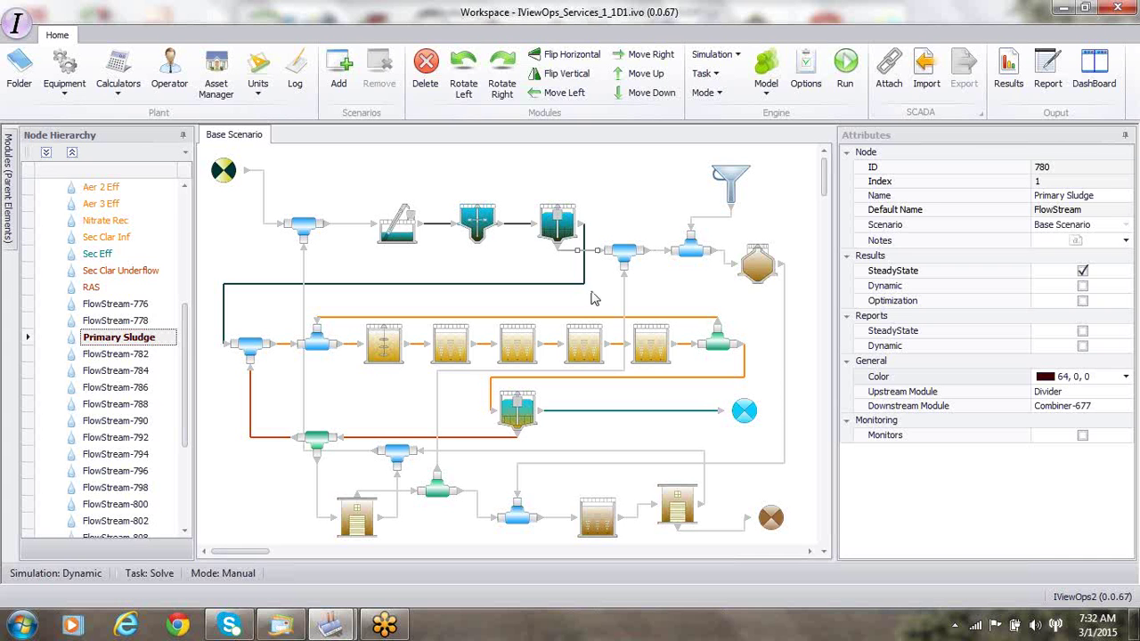
Step: Rename the flow stream running from the WAS splitter down to the DAF inlet as WAS
left_click(316, 491)
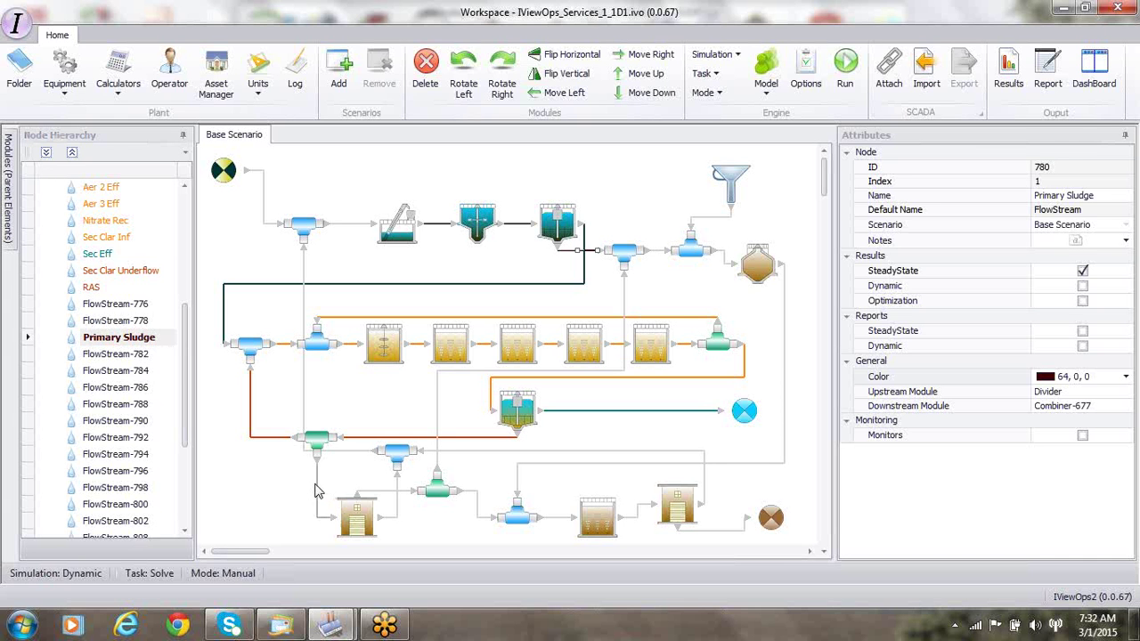
left_click(1099, 198)
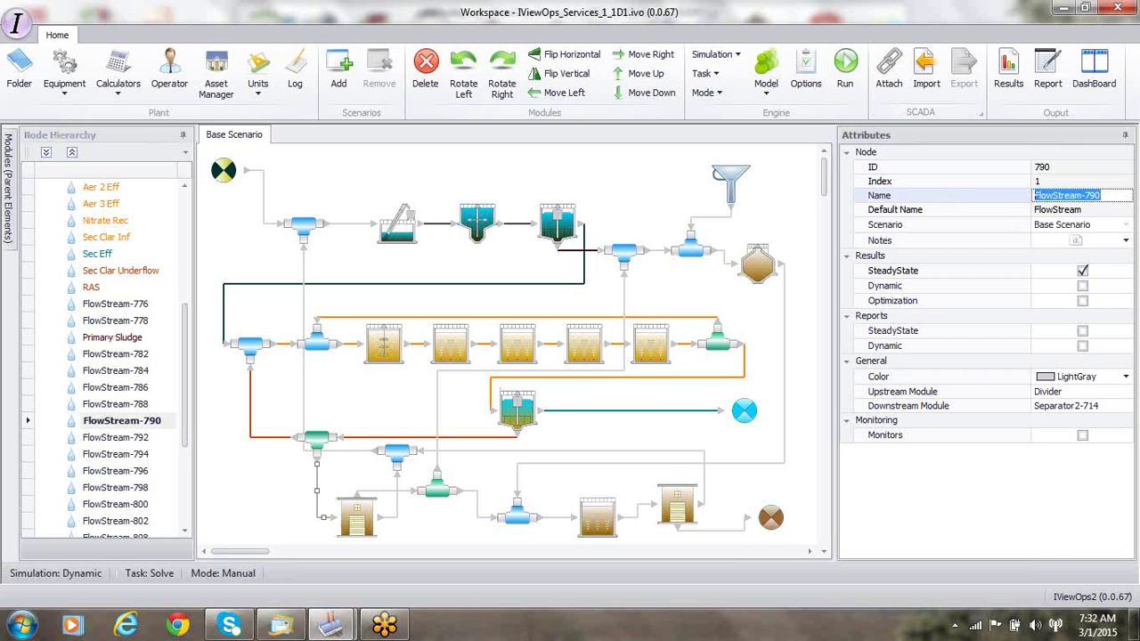
type("WAS")
key("Return")
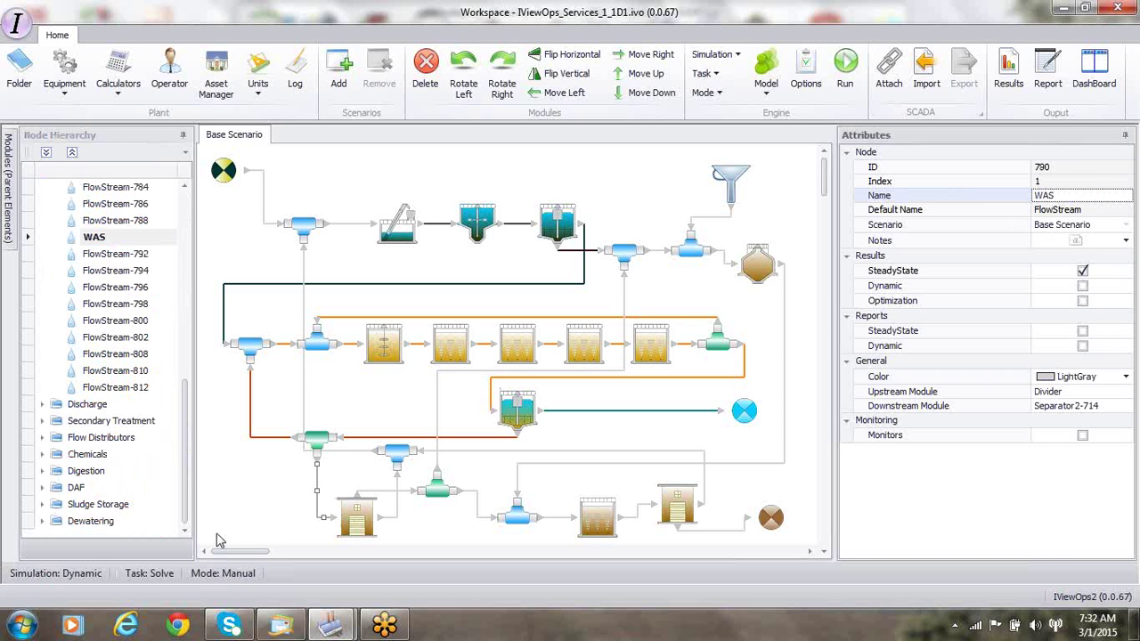
Step: Rename the flow stream from the DAF's top outlet to the divider as Thickened WAS
left_click(391, 492)
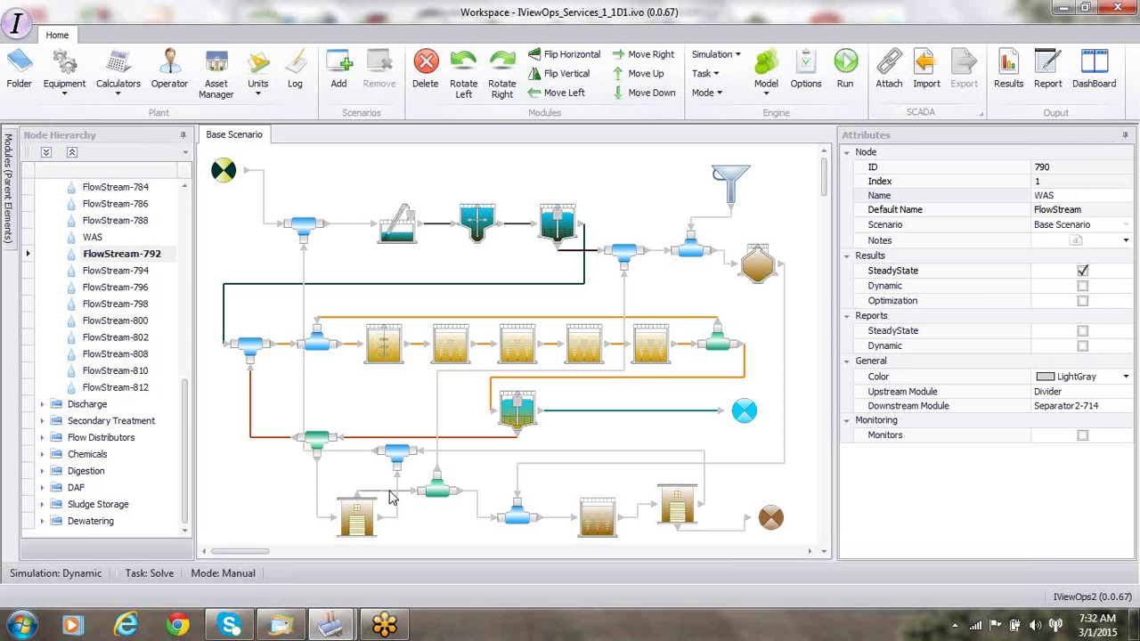
left_click(1102, 196)
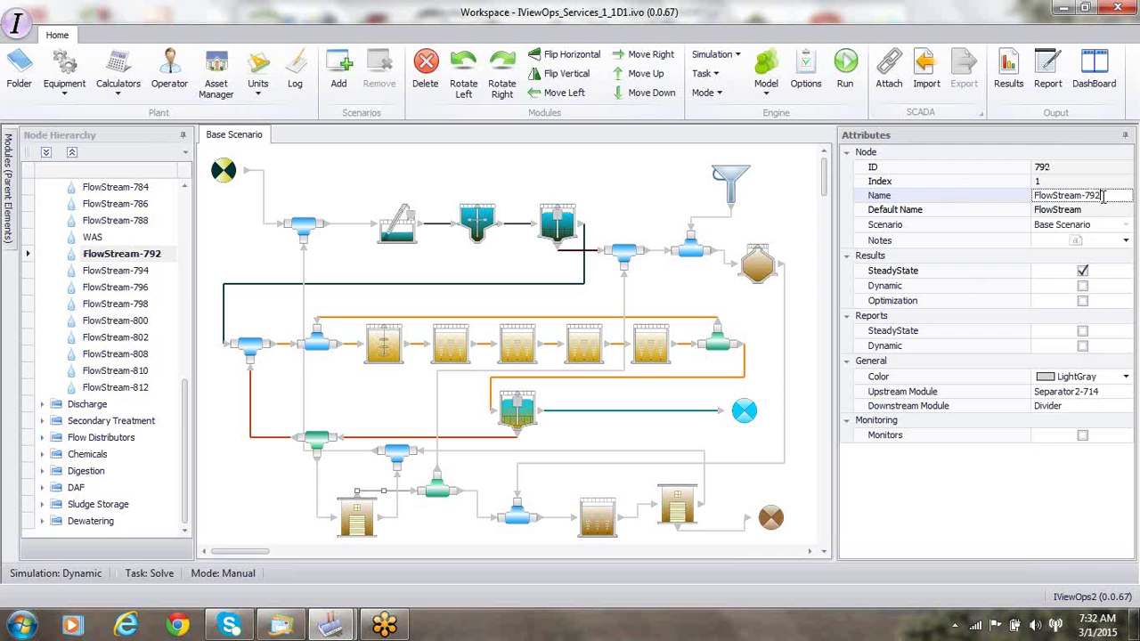
type("Thickened WAS")
key("Return")
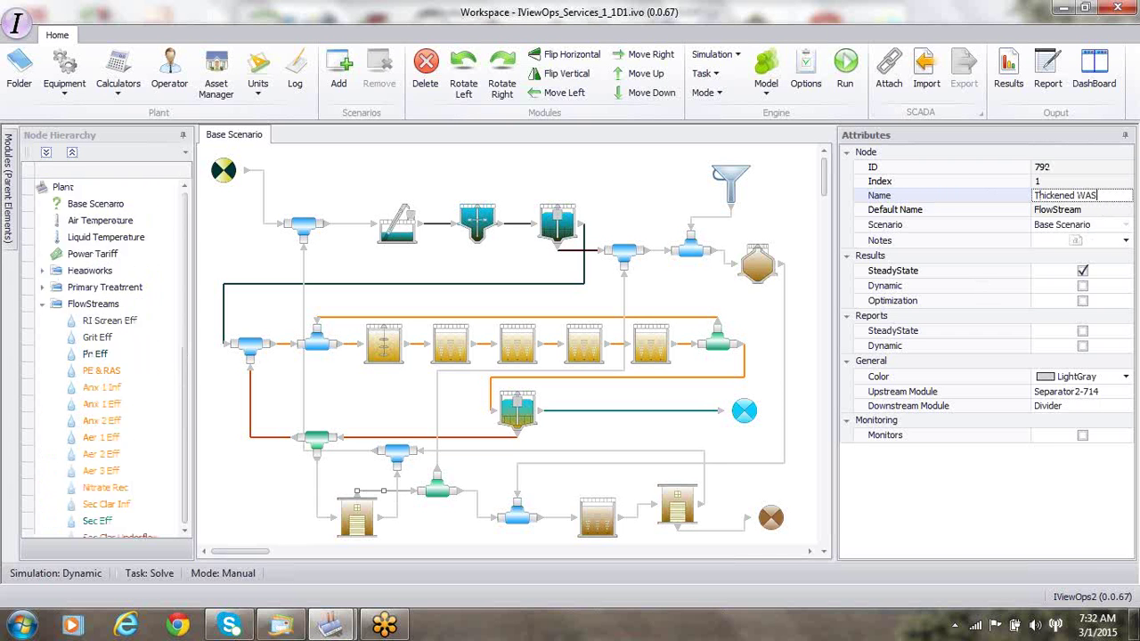
Step: Rename the flow stream from the DAF's side outlet up to the flipped combiner as DAF Subnatant
left_click(397, 524)
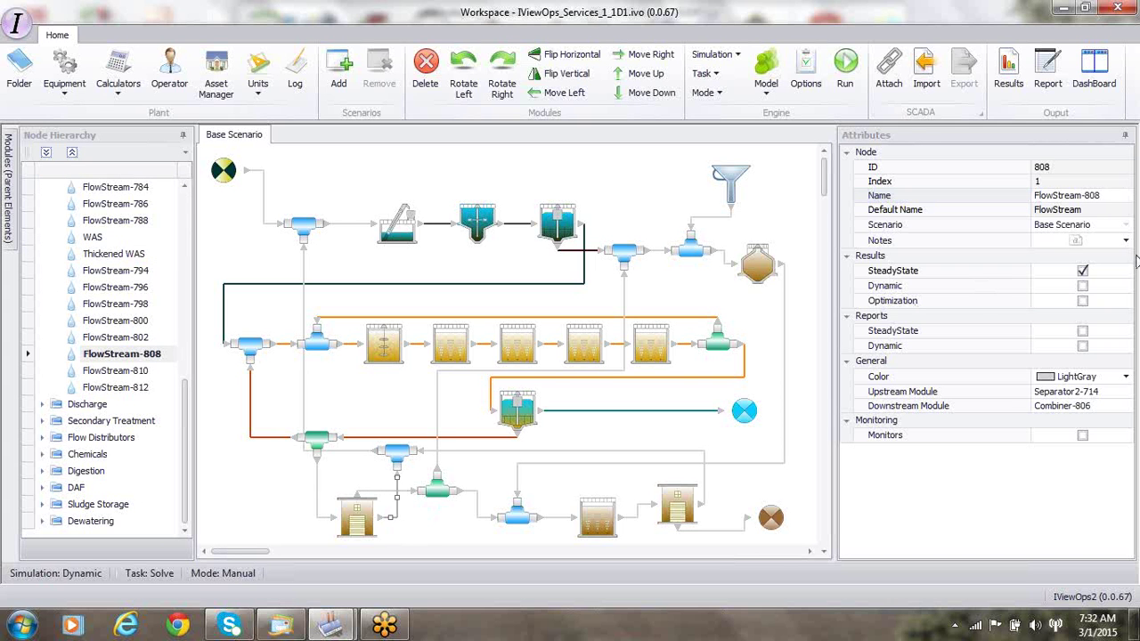
left_click(1108, 196)
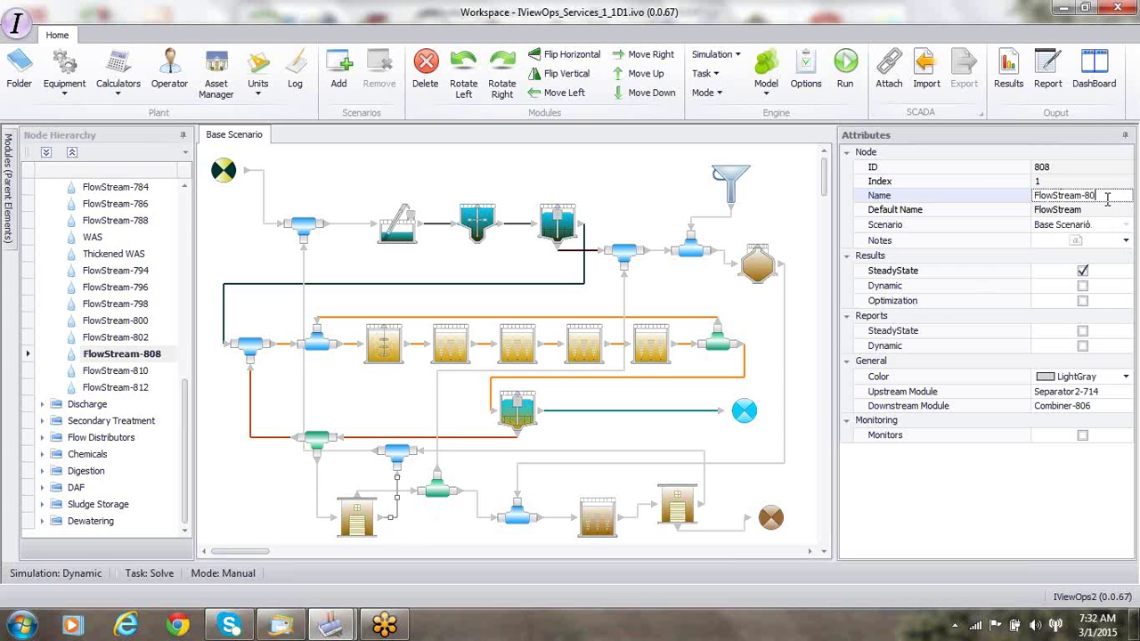
key("BackSpace")
key("BackSpace")
key("BackSpace")
key("BackSpace")
key("BackSpace")
key("BackSpace")
key("BackSpace")
key("BackSpace")
key("BackSpace")
key("BackSpace")
key("BackSpace")
key("BackSpace")
key("BackSpace")
type("DAF Subnatant")
key("Return")
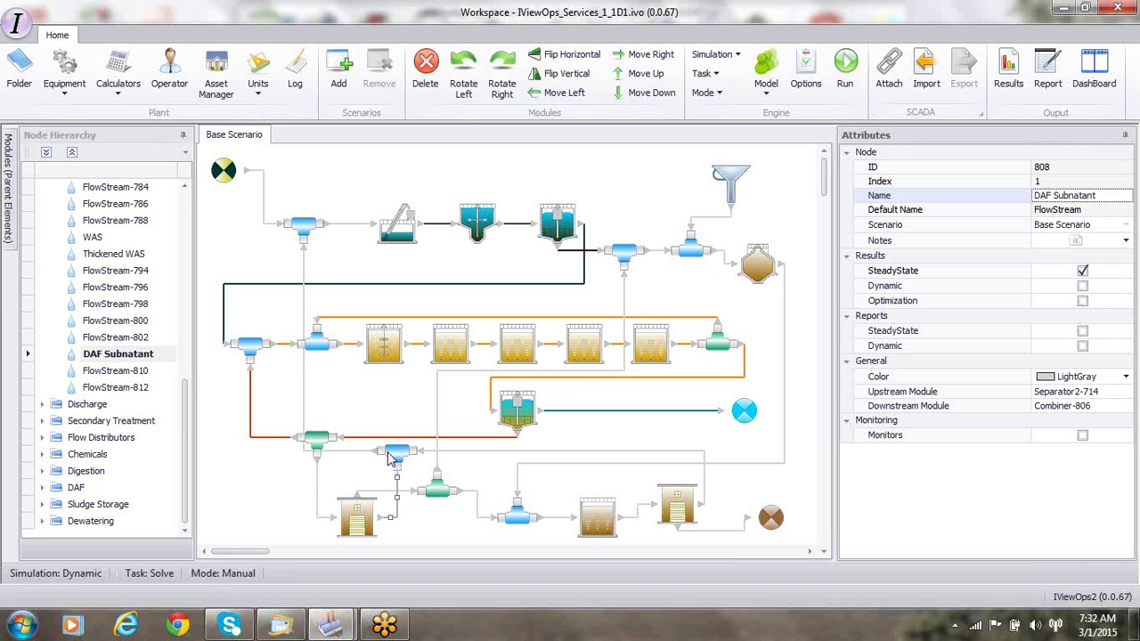
Step: Rename the return stream from the flipped combiner to the combiner before the influent screen as Plant Recycle
left_click(305, 392)
left_click(304, 392)
left_click(1103, 199)
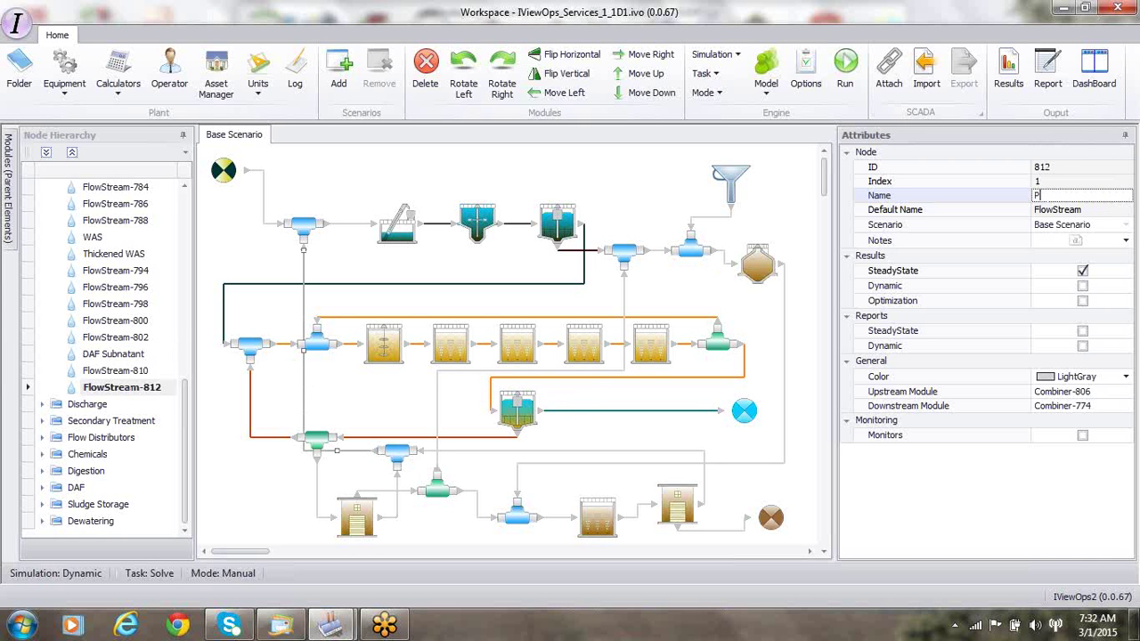
key("Return")
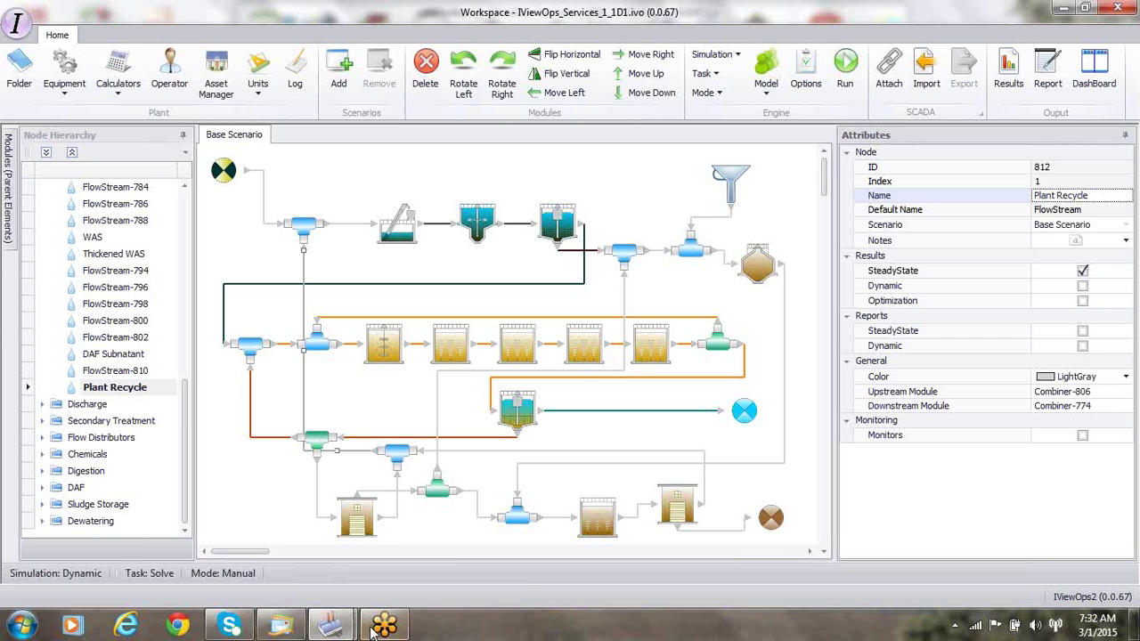
Step: Examine the Chemical Feed attributes in the IViewOps_Services_1_1D1E_WAStoDig.ivo reference workspace and return to IViewOps_Services_1_1D1.ivo
mouse_move(330, 623)
left_click(430, 553)
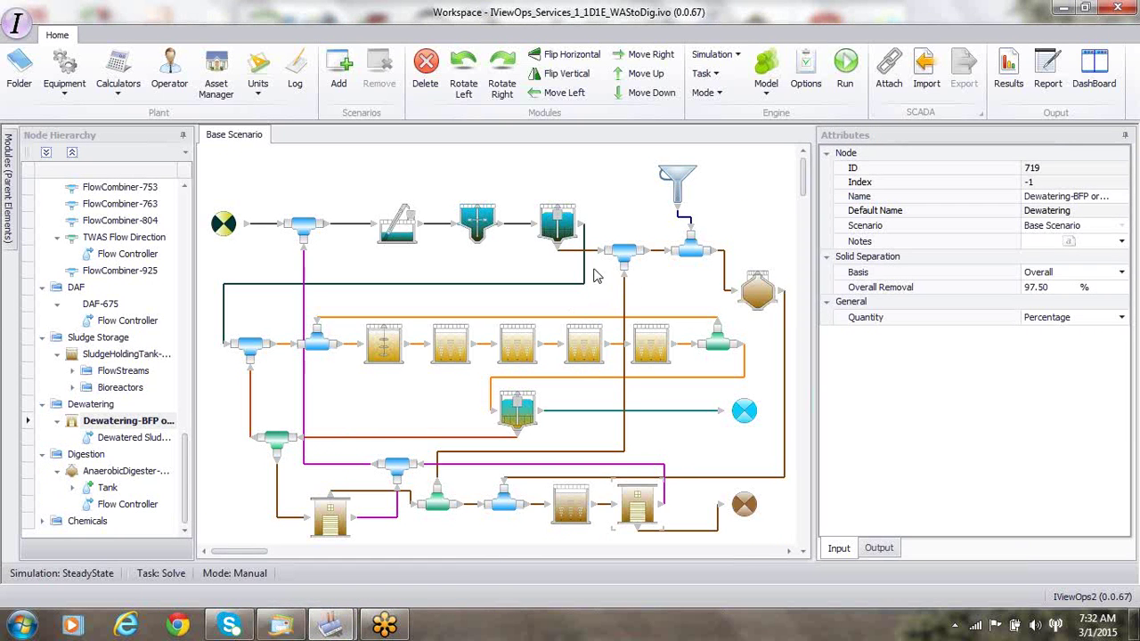
left_click(678, 194)
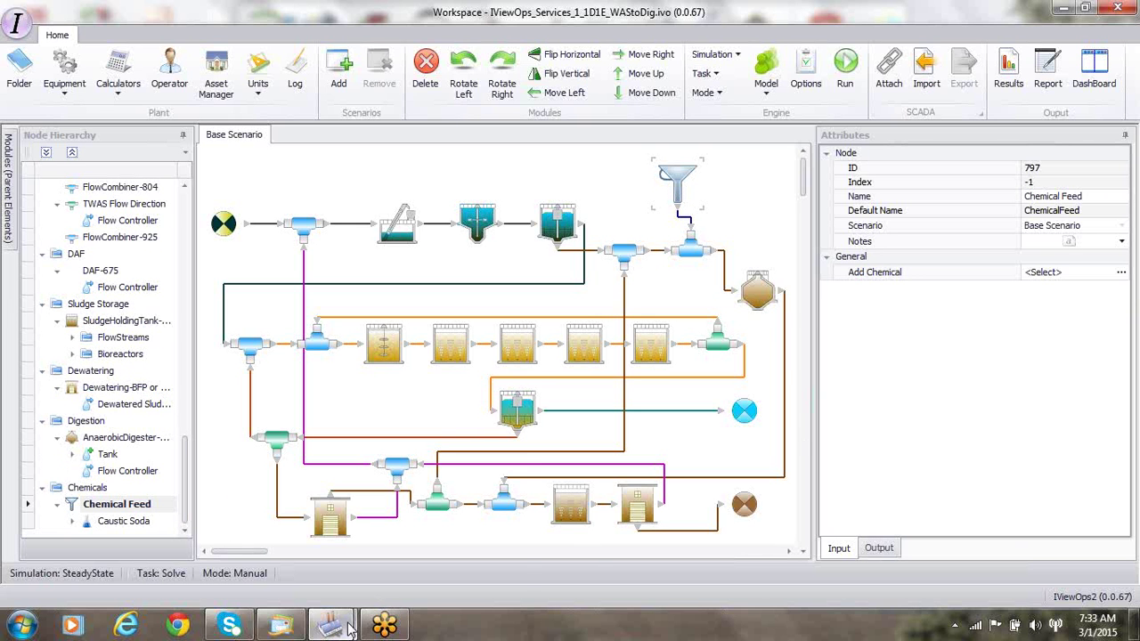
mouse_move(339, 629)
left_click(285, 559)
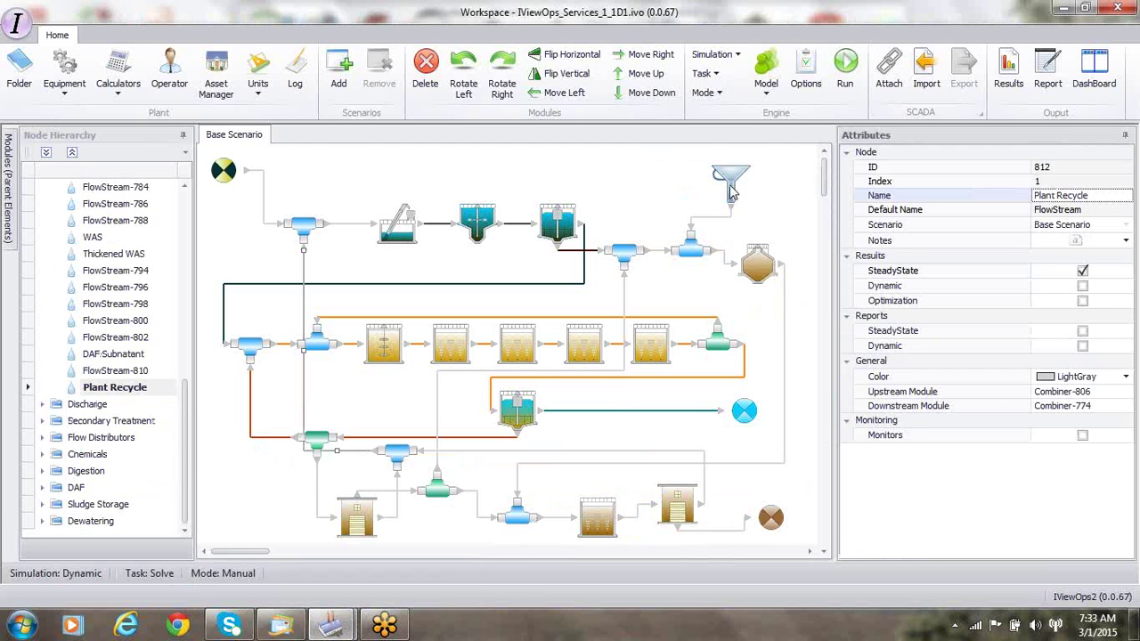
Step: Add one chemical child node to the Chemical Feed module above the digester inlet
left_click(730, 187)
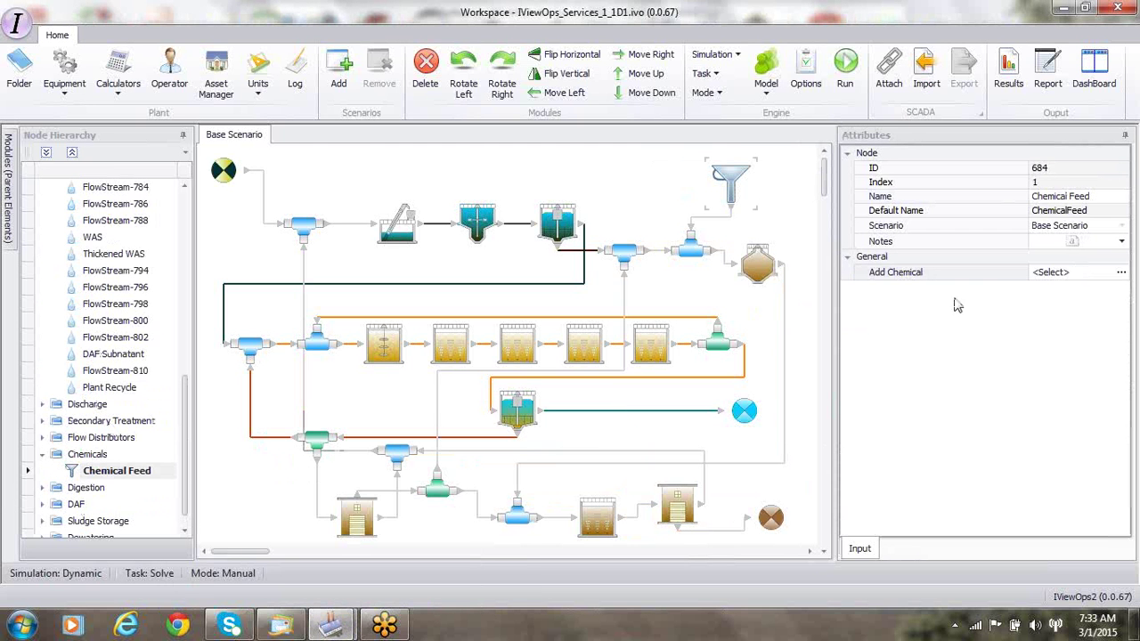
left_click(1121, 271)
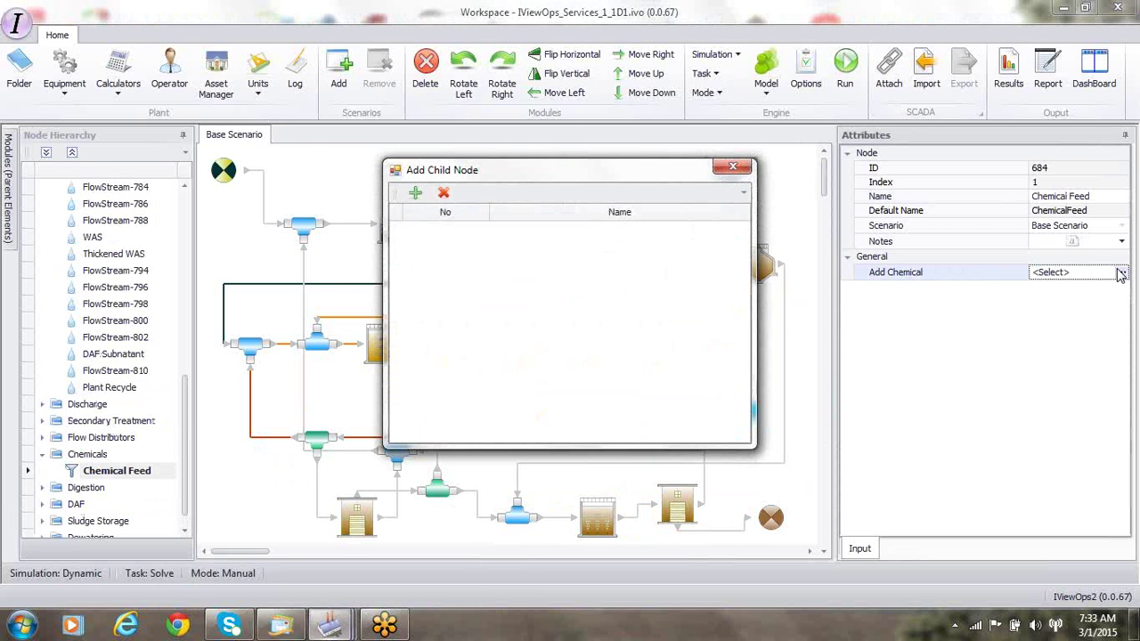
left_click(415, 192)
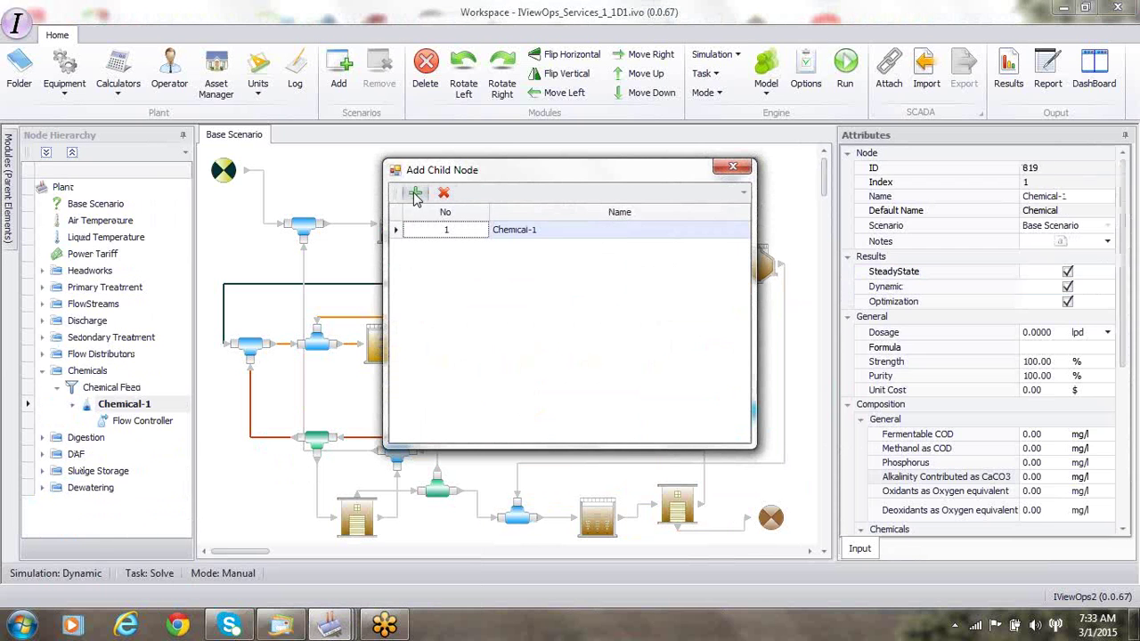
left_click(732, 166)
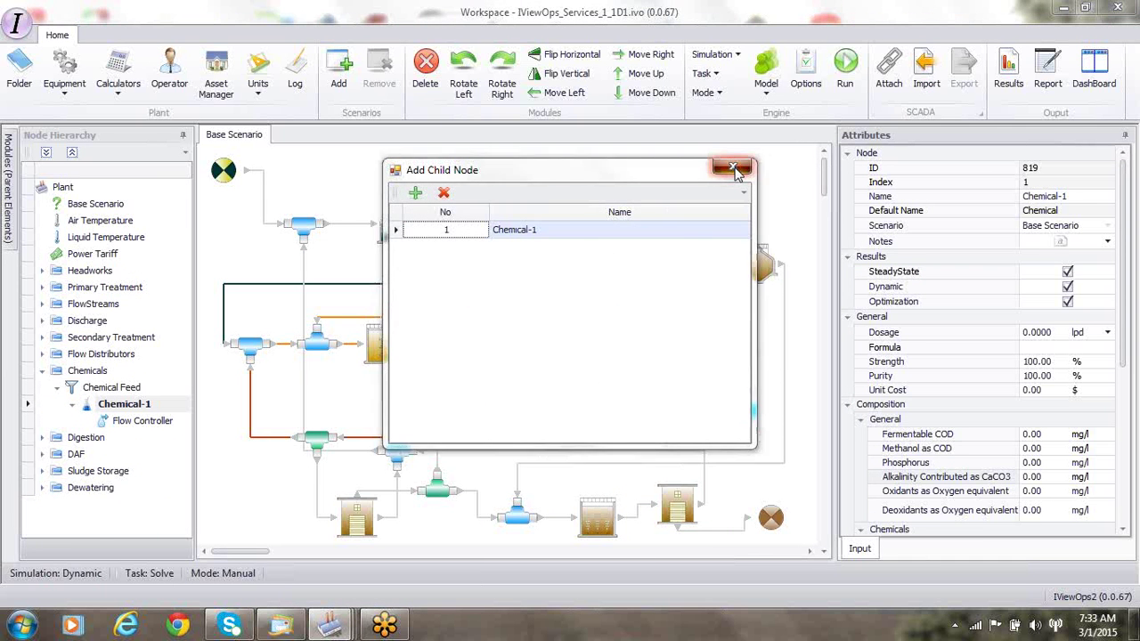
Step: Rename the new chemical as Caustic Soda and set its alkalinity contributed as CaCO3 to 400000 mg/l
left_click(1071, 196)
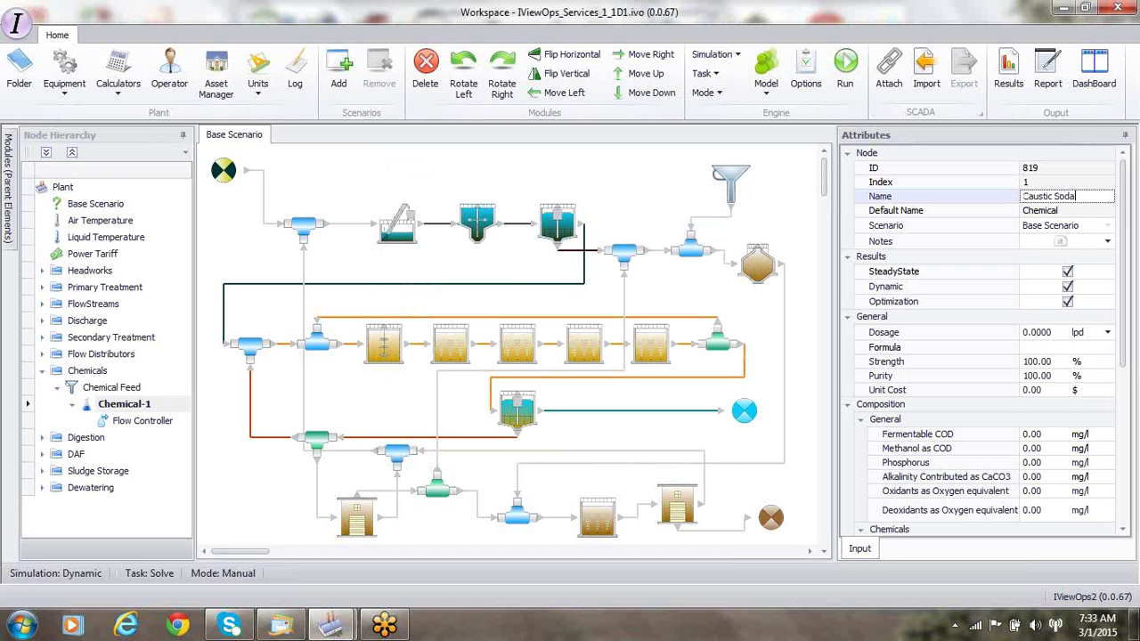
key("Return")
left_click(1029, 479)
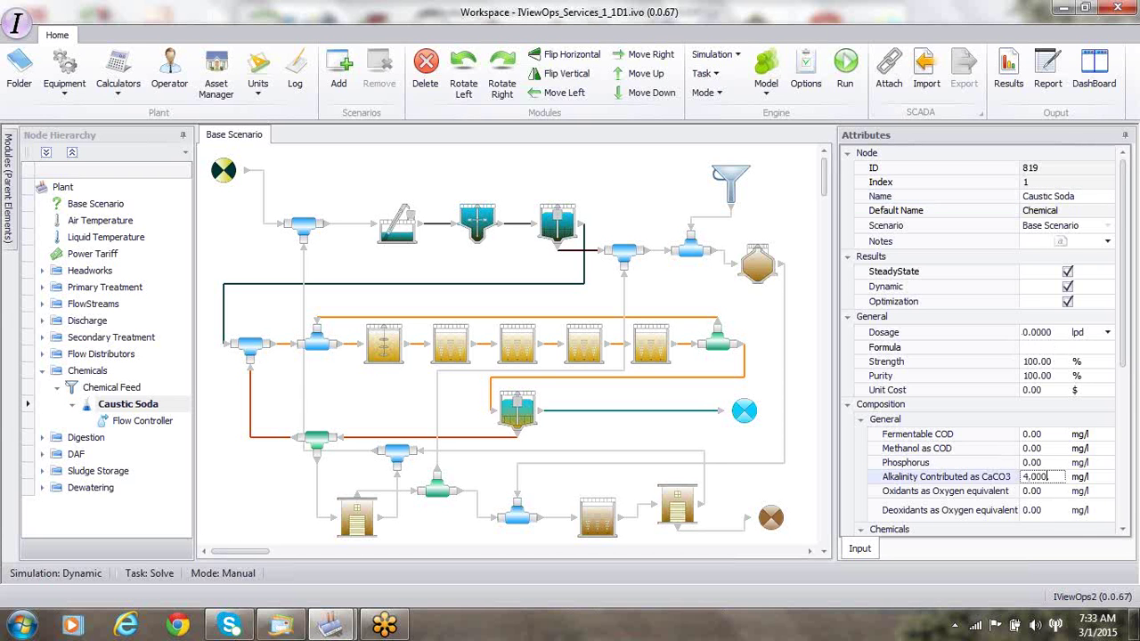
key("Return")
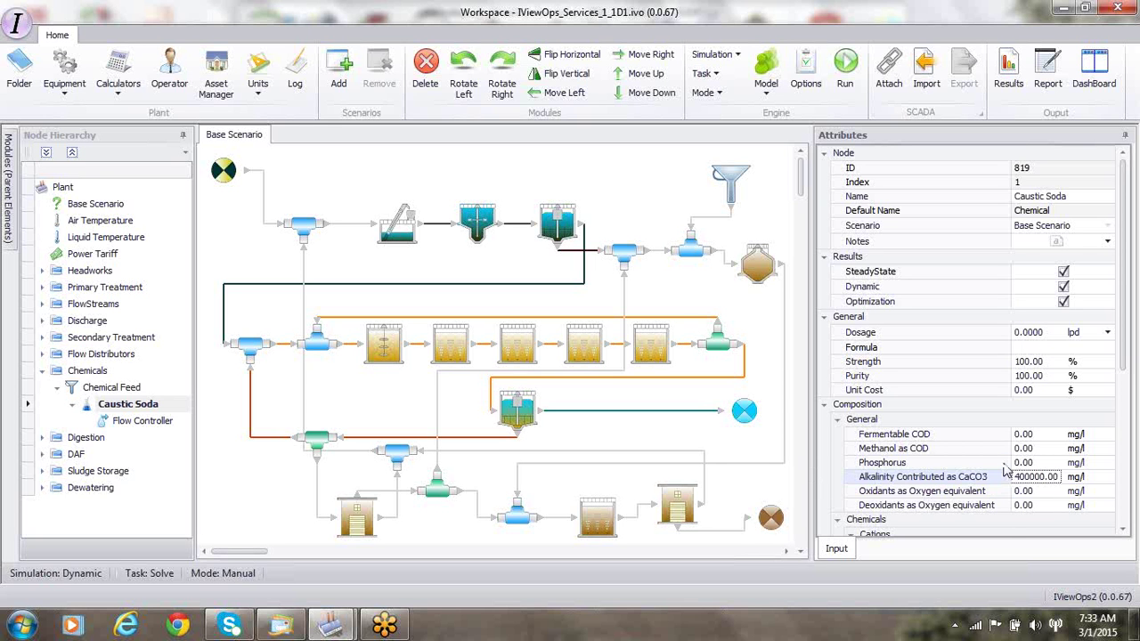
Step: Set the anaerobic digester's tank depth to 7 m
left_click(759, 274)
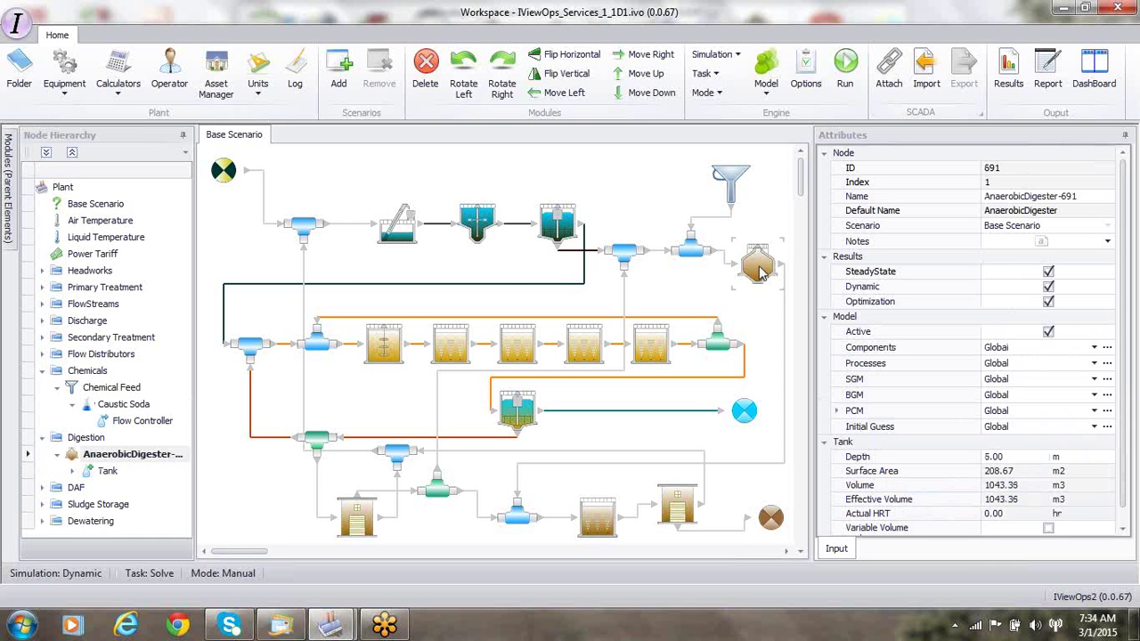
left_click(989, 458)
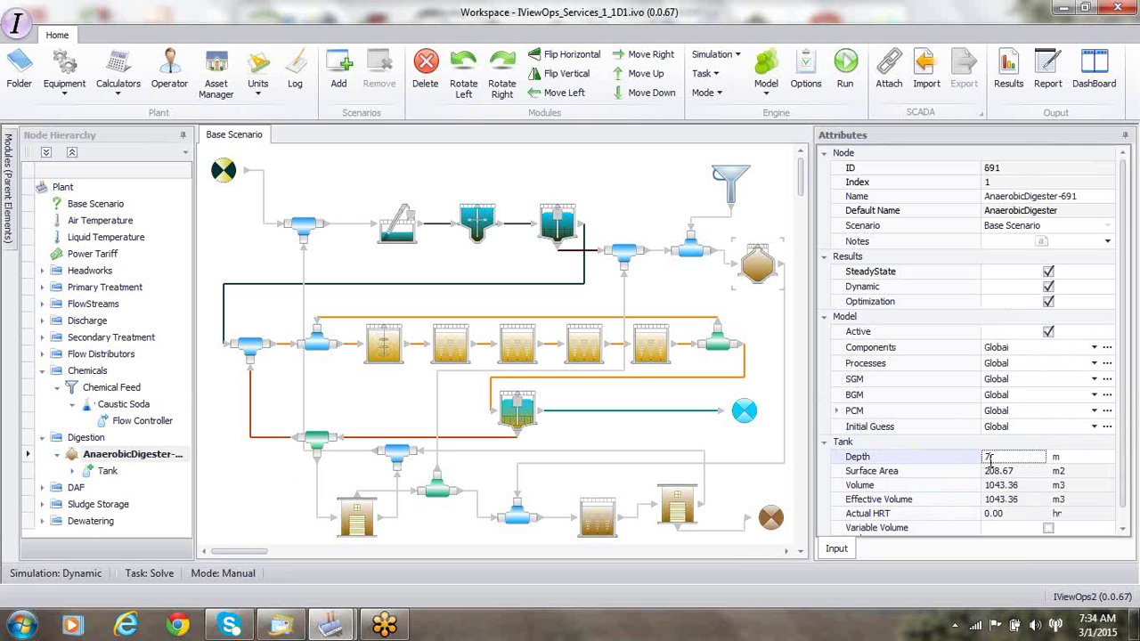
key("Return")
Step: Add a second circular cell to the anaerobic digester's Tank
left_click(107, 472)
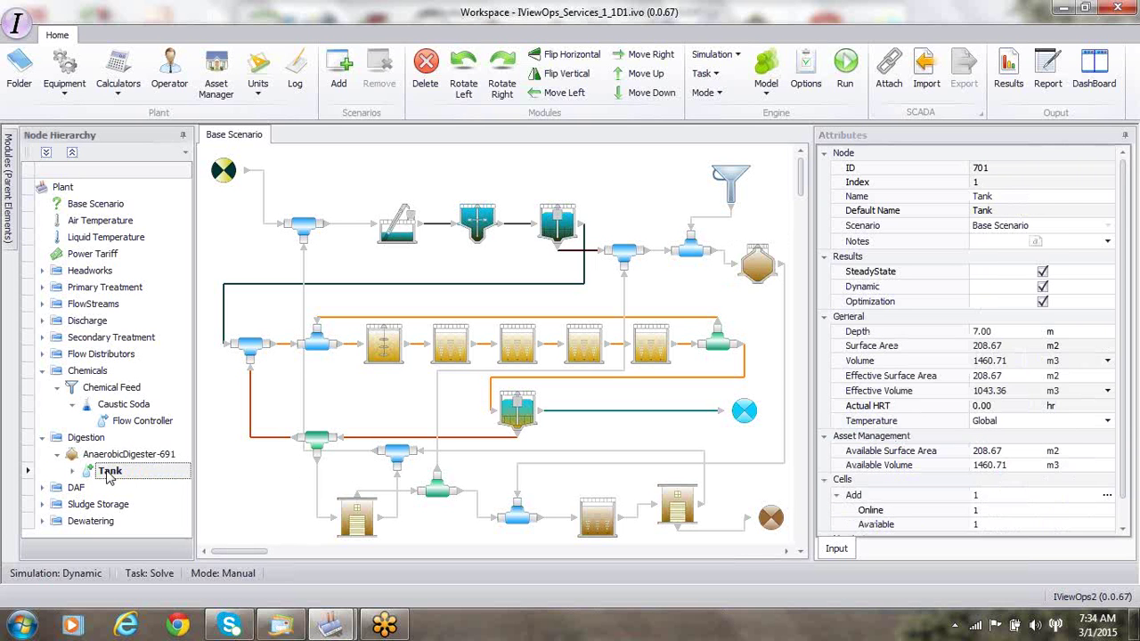
left_click(1107, 497)
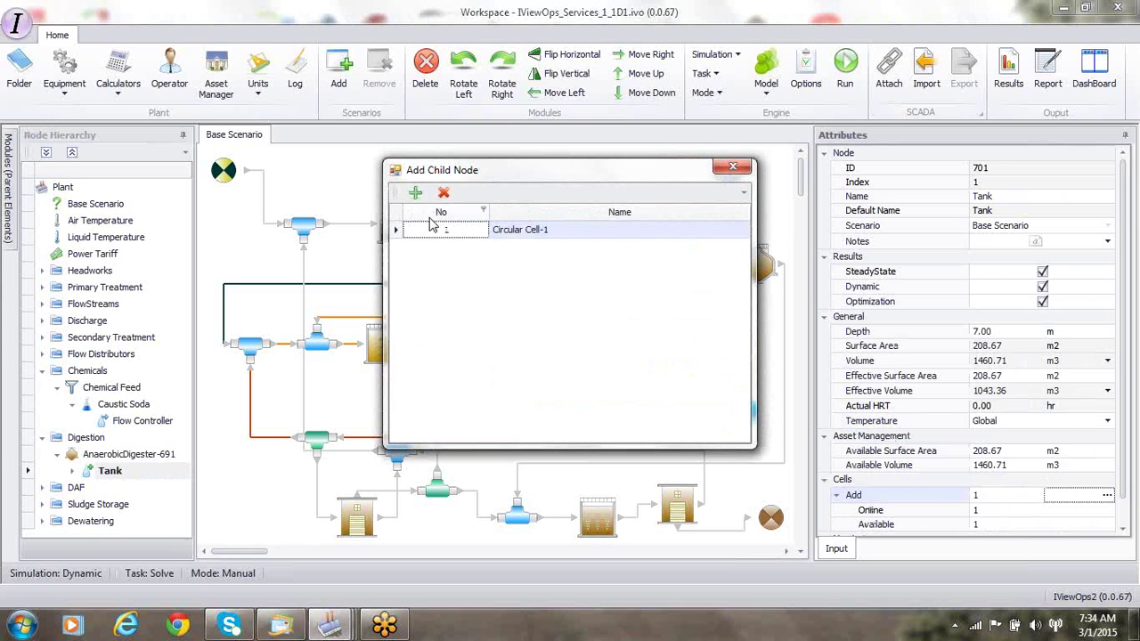
left_click(416, 194)
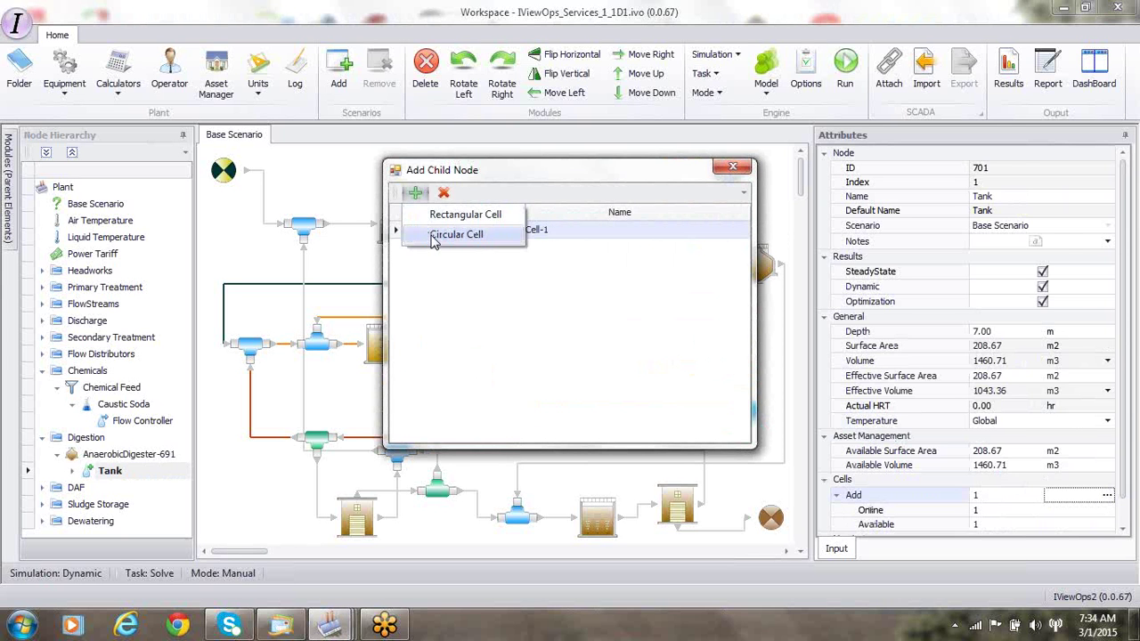
left_click(409, 168)
left_click(732, 167)
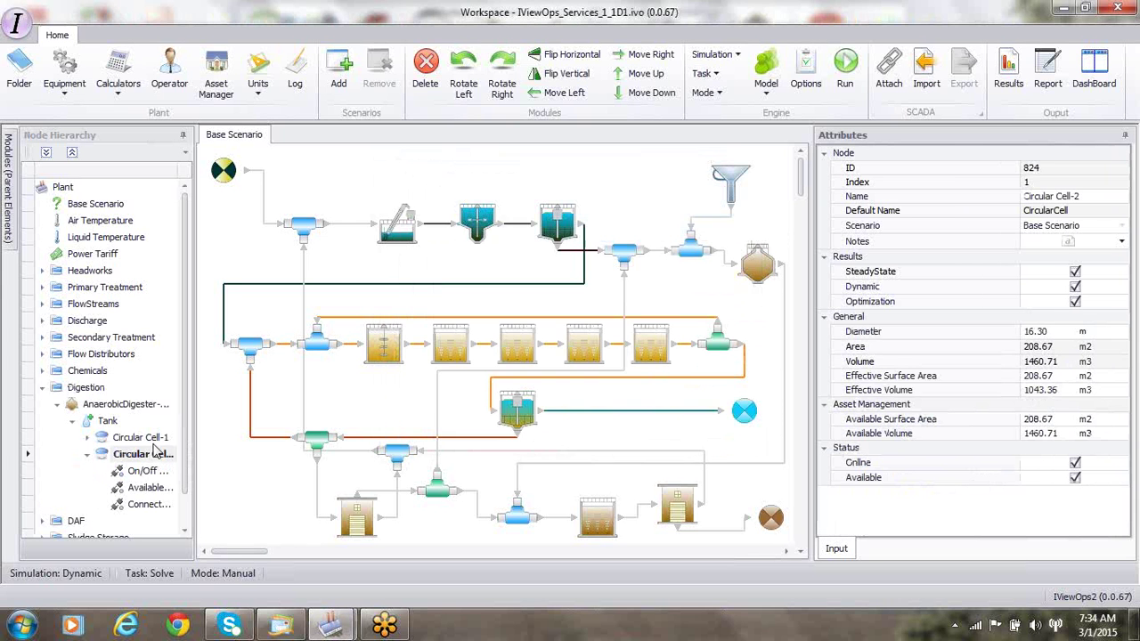
Step: Set the diameter of Circular Cell-1 in the digester tank to 10 m
left_click(139, 437)
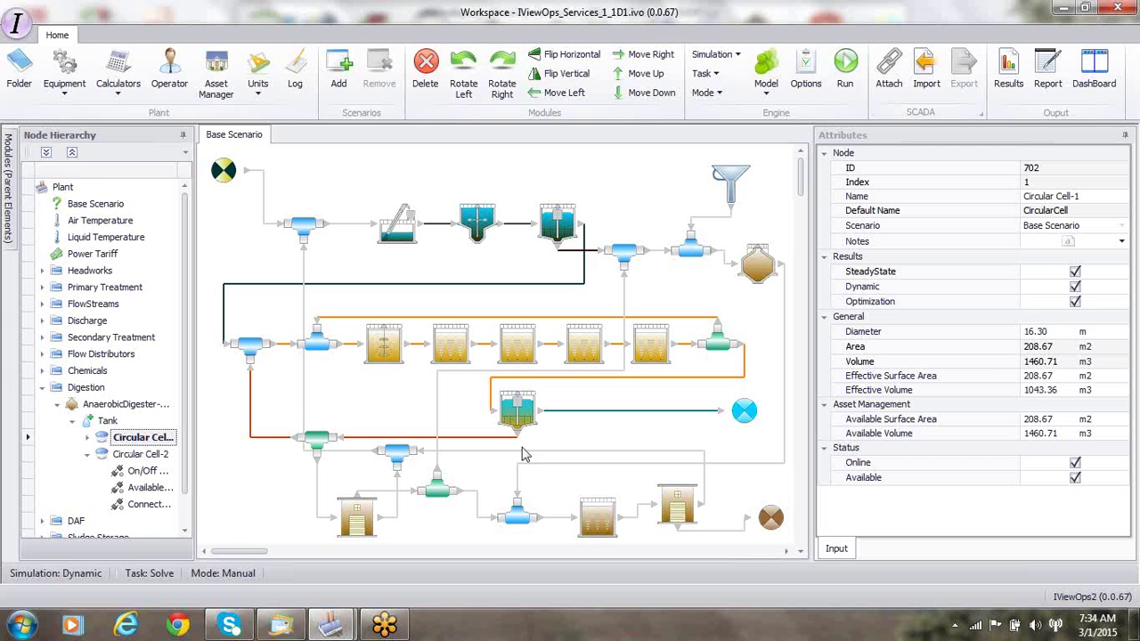
left_click(1058, 332)
key("BackSpace")
key("BackSpace")
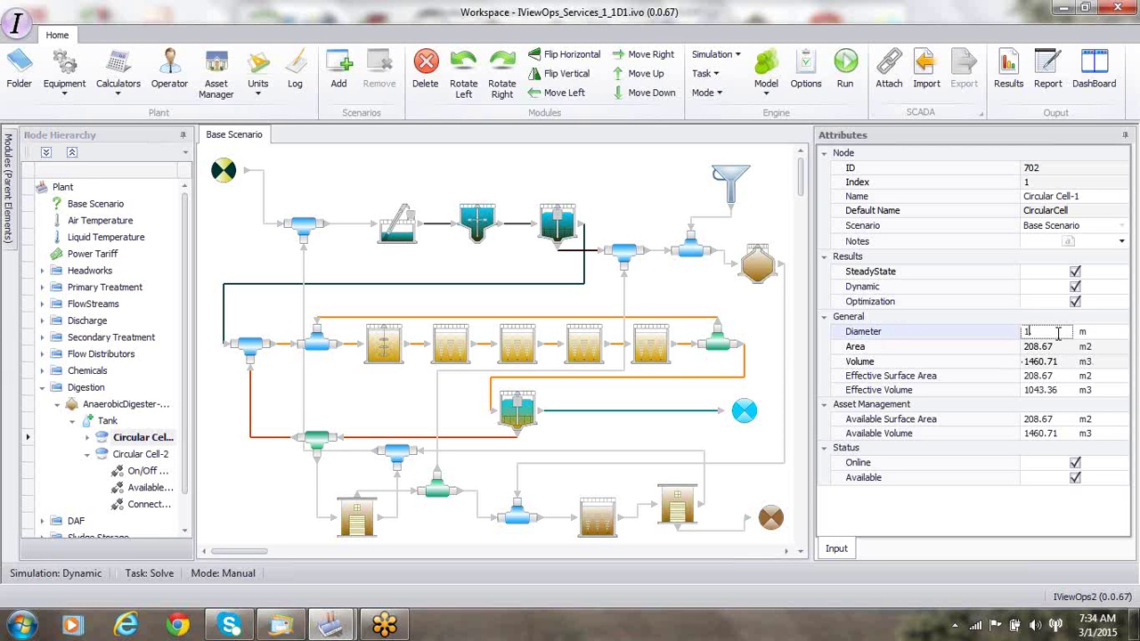
key("Return")
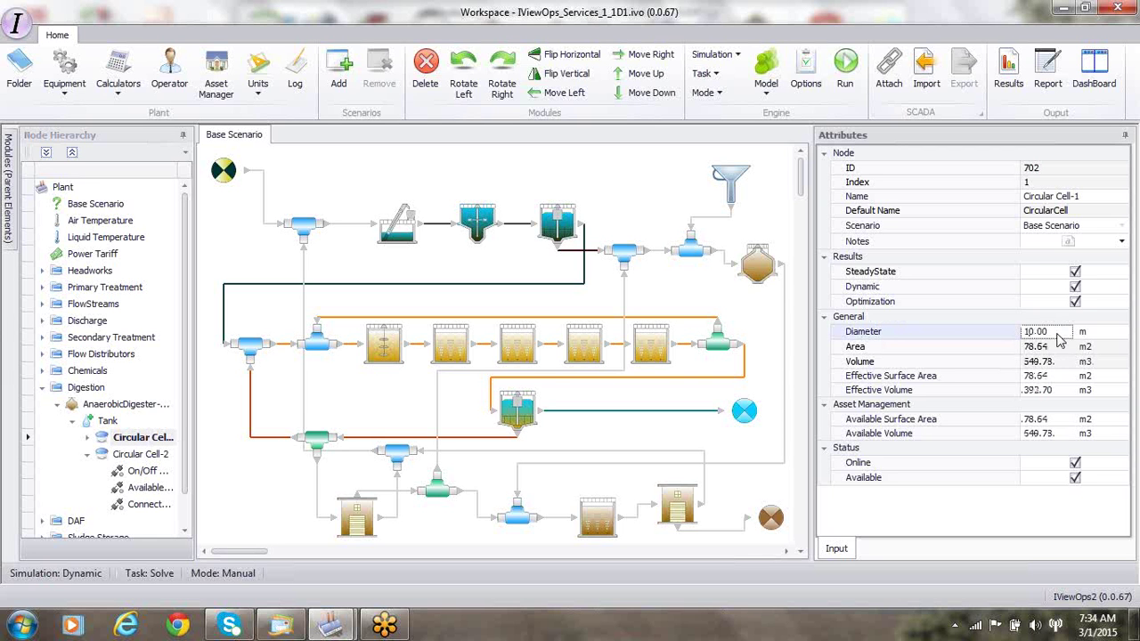
Step: Set the diameter of Circular Cell-2 to 10 m and review the tank and anaerobic digester attributes
left_click(156, 463)
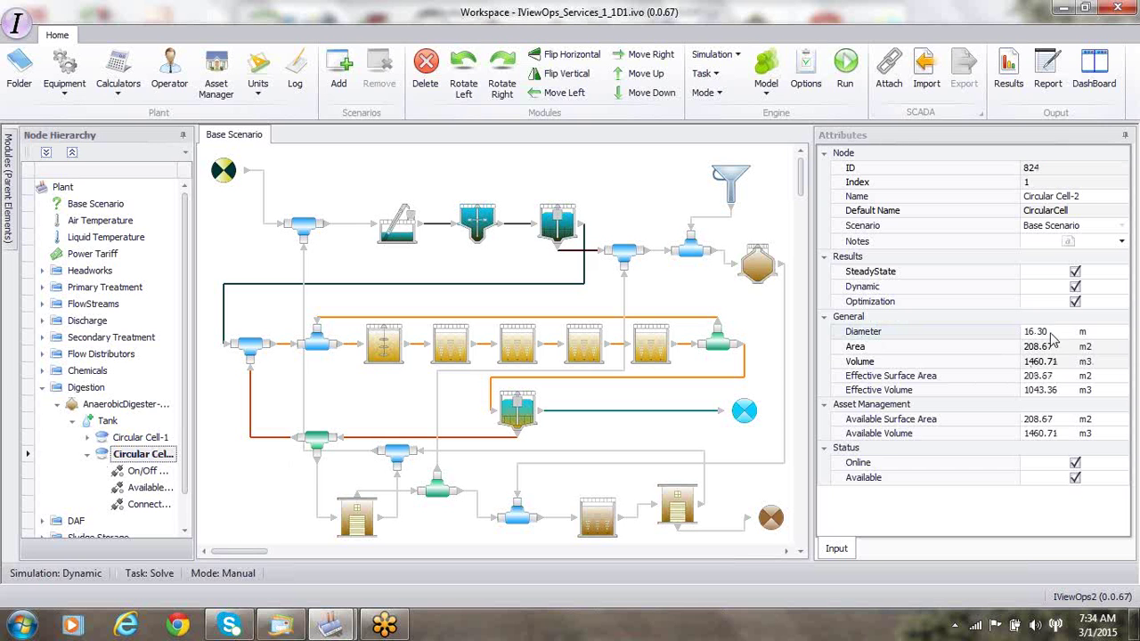
left_click(1051, 331)
key("BackSpace")
key("BackSpace")
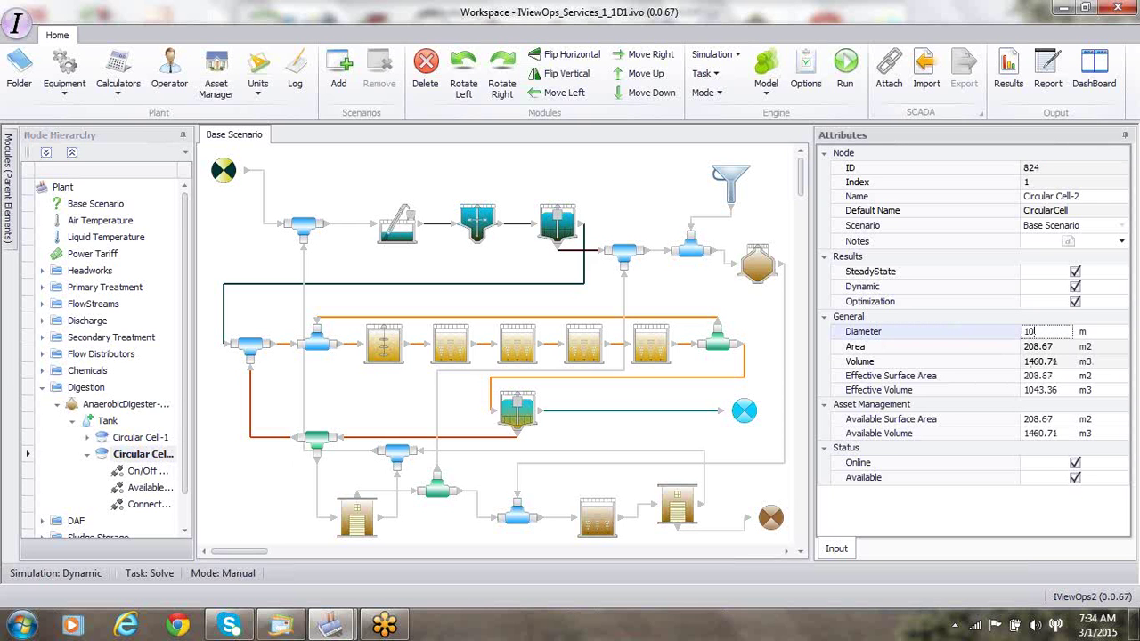
key("Return")
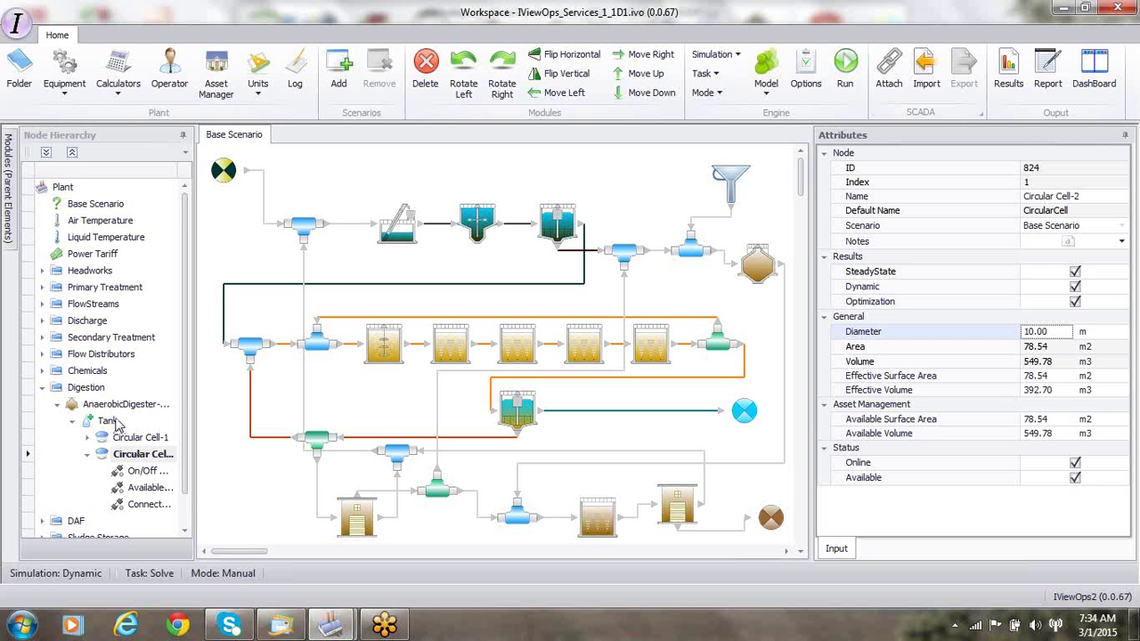
left_click(111, 422)
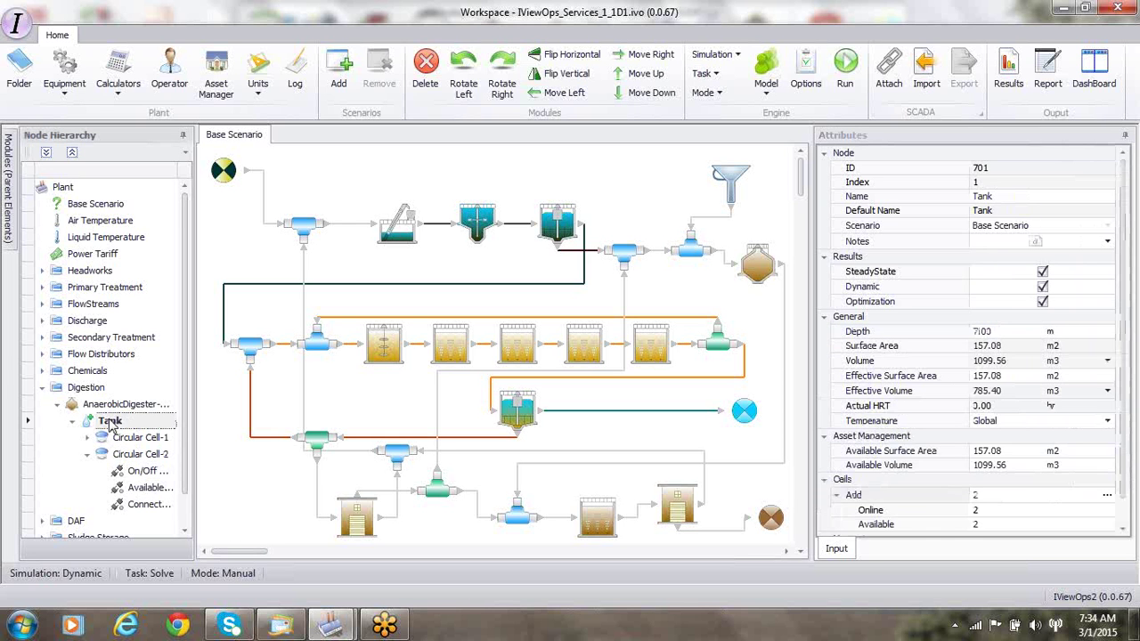
left_click(108, 406)
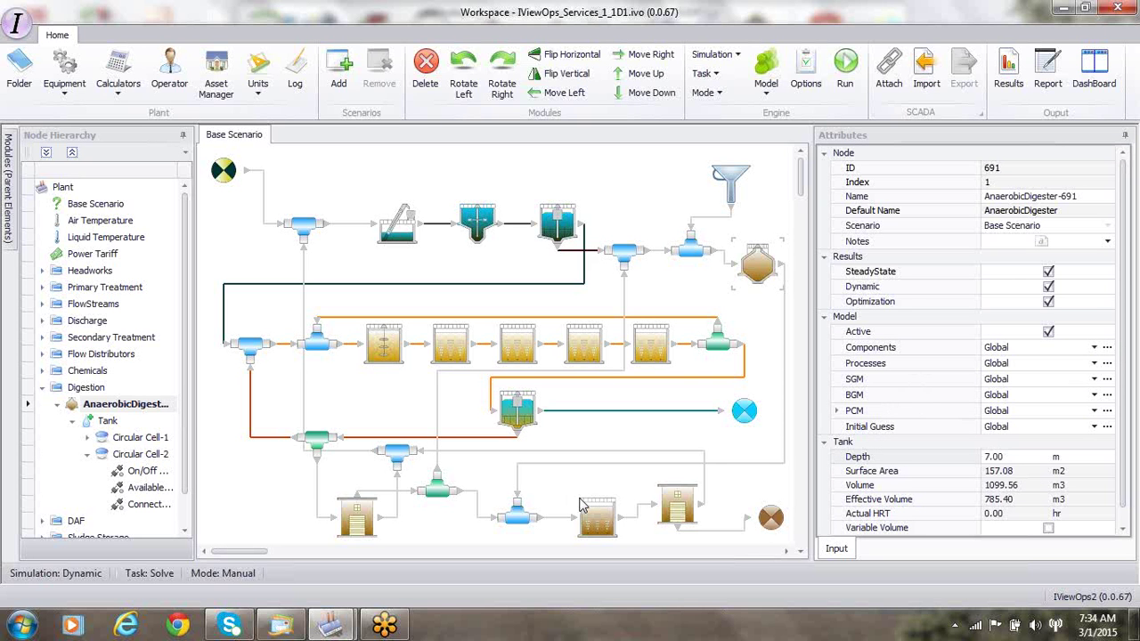
Step: Rename the DAF module fed by the WAS splitter as DAF-System
left_click(365, 517)
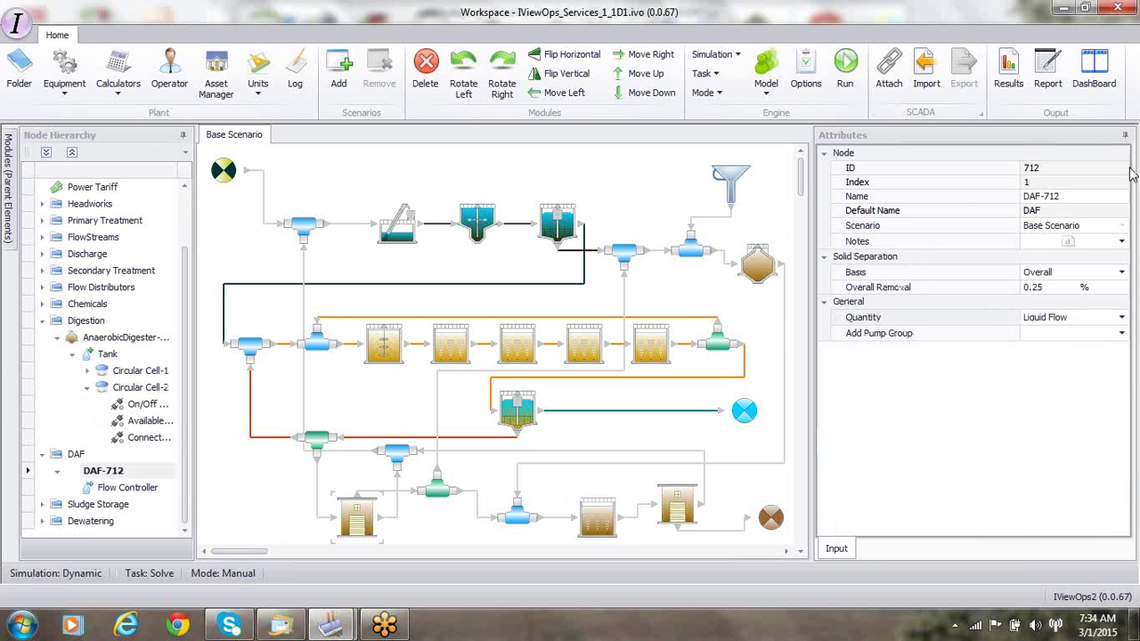
left_click(1066, 197)
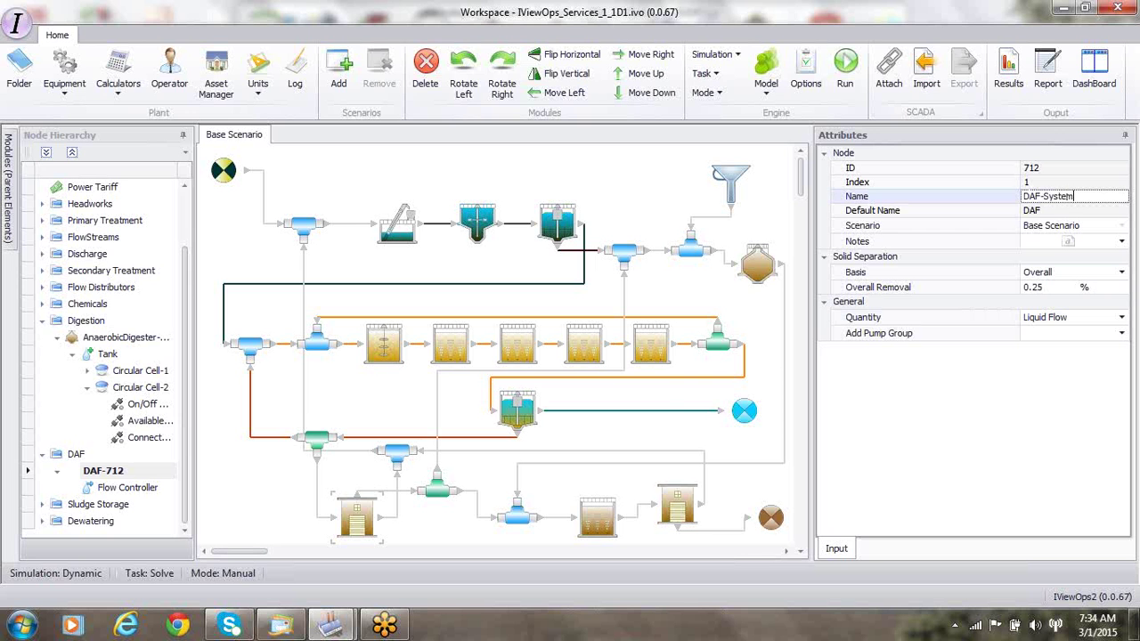
type("System")
key("Return")
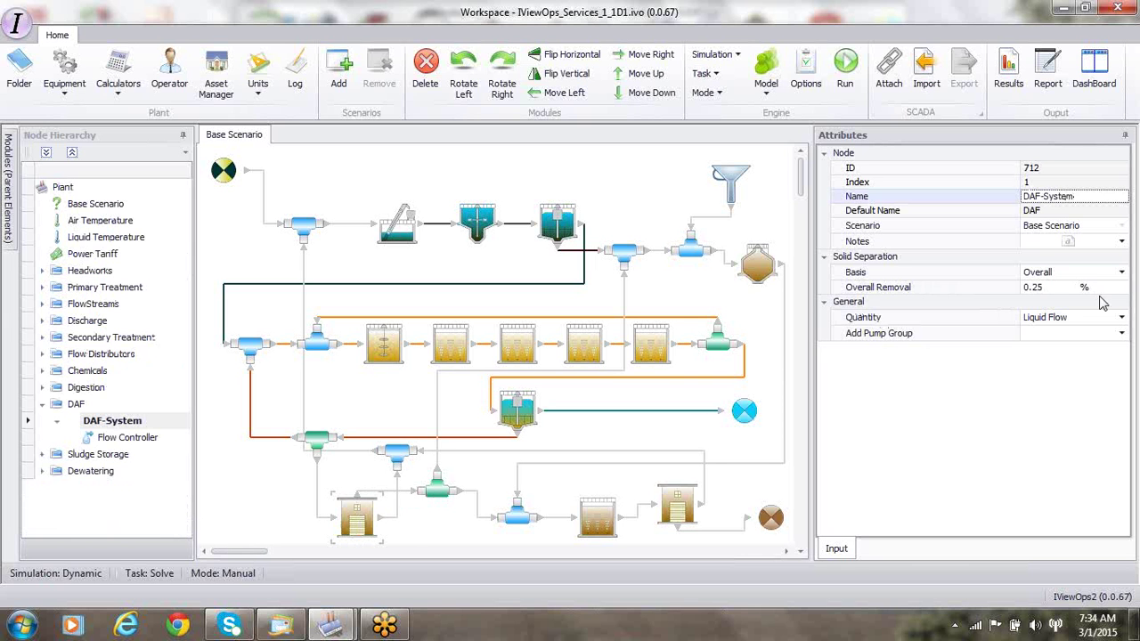
Step: Try the Componentwise basis for DAF-System's solid separation and return the basis to Overall
left_click(1050, 288)
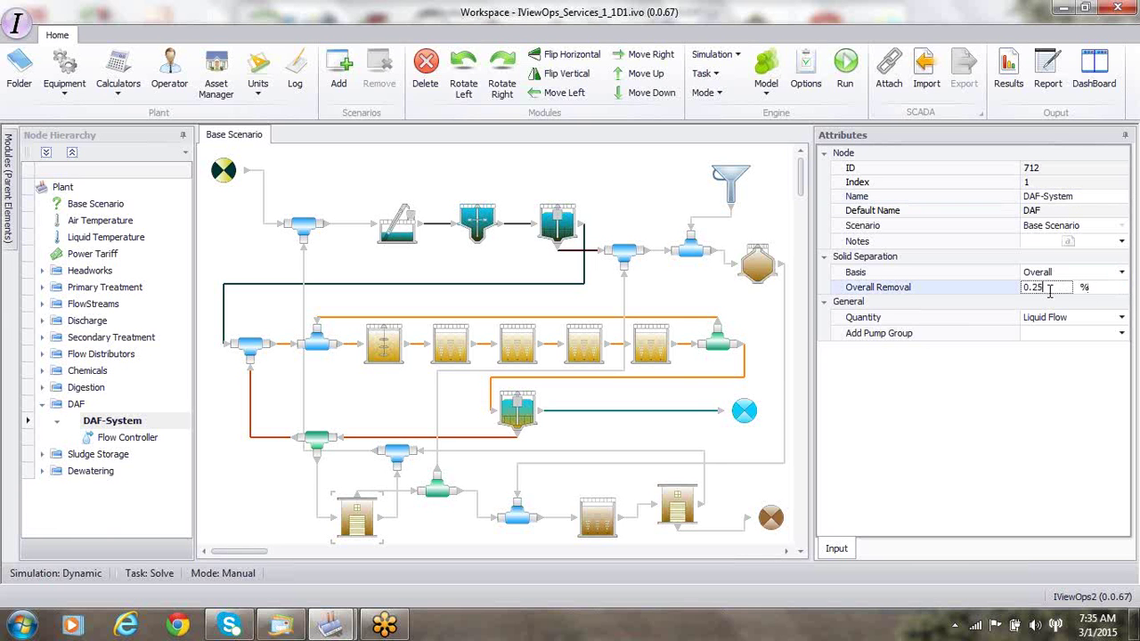
left_click(1121, 274)
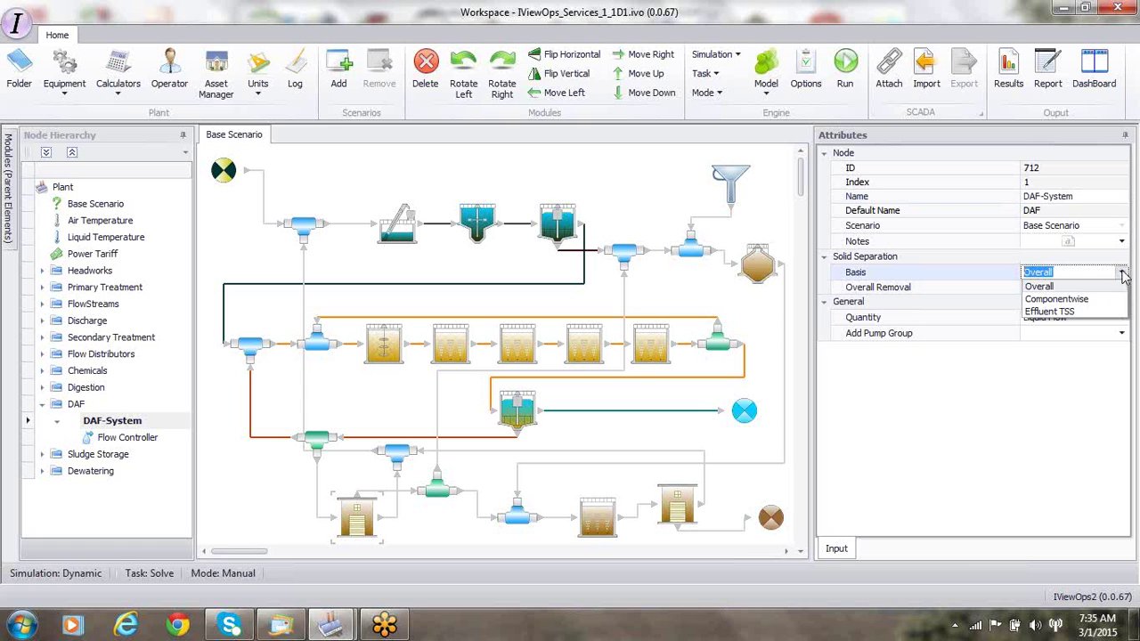
left_click(1058, 300)
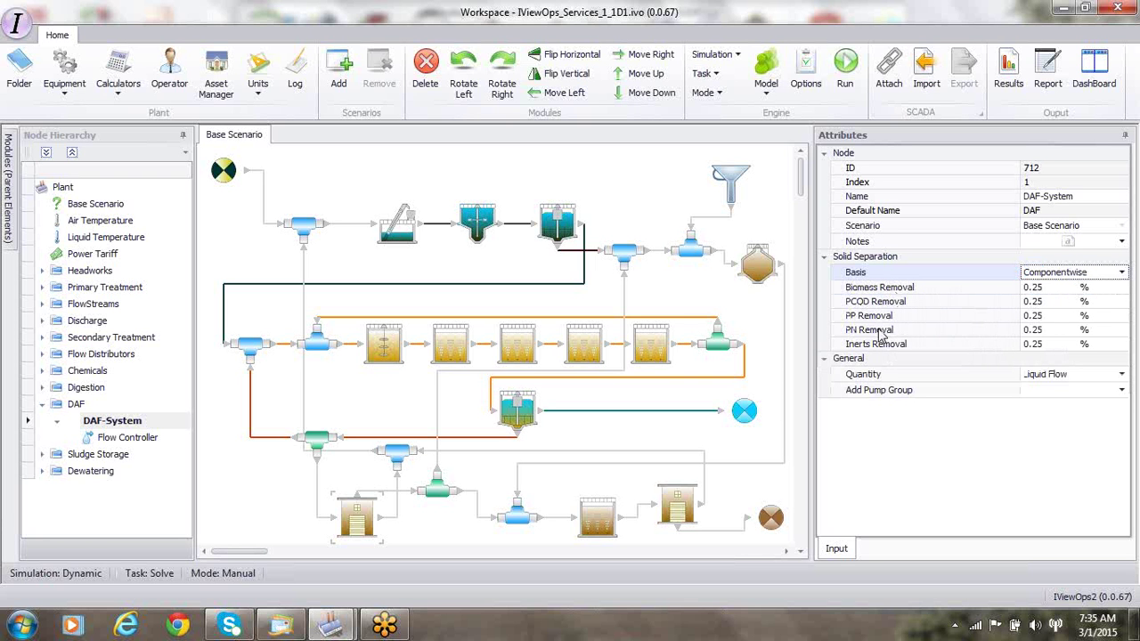
left_click(1123, 273)
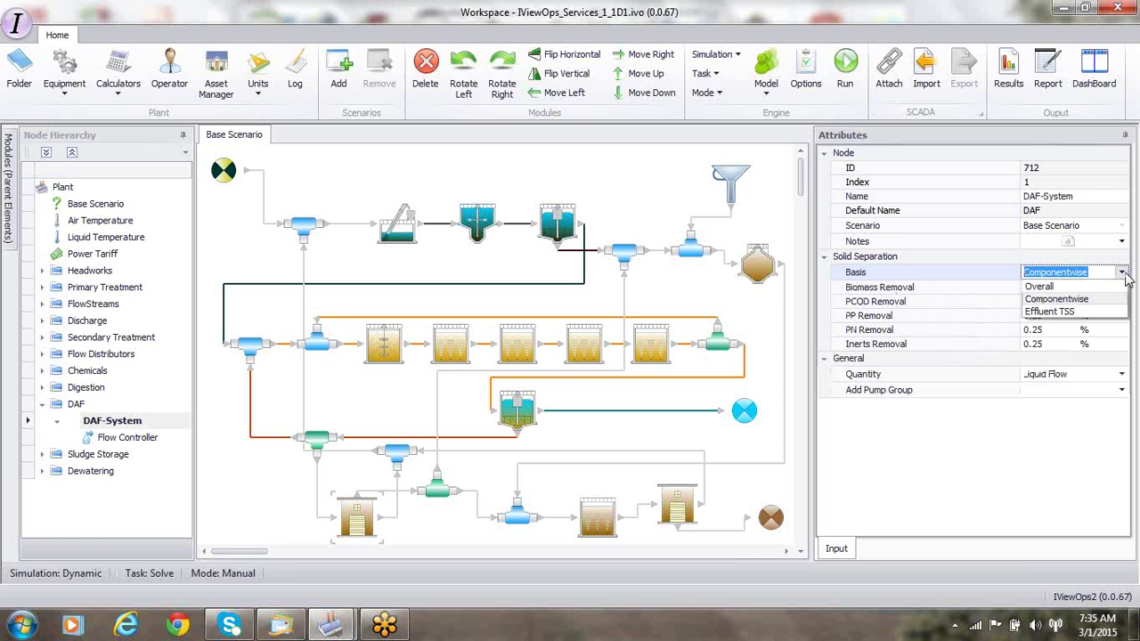
left_click(1048, 289)
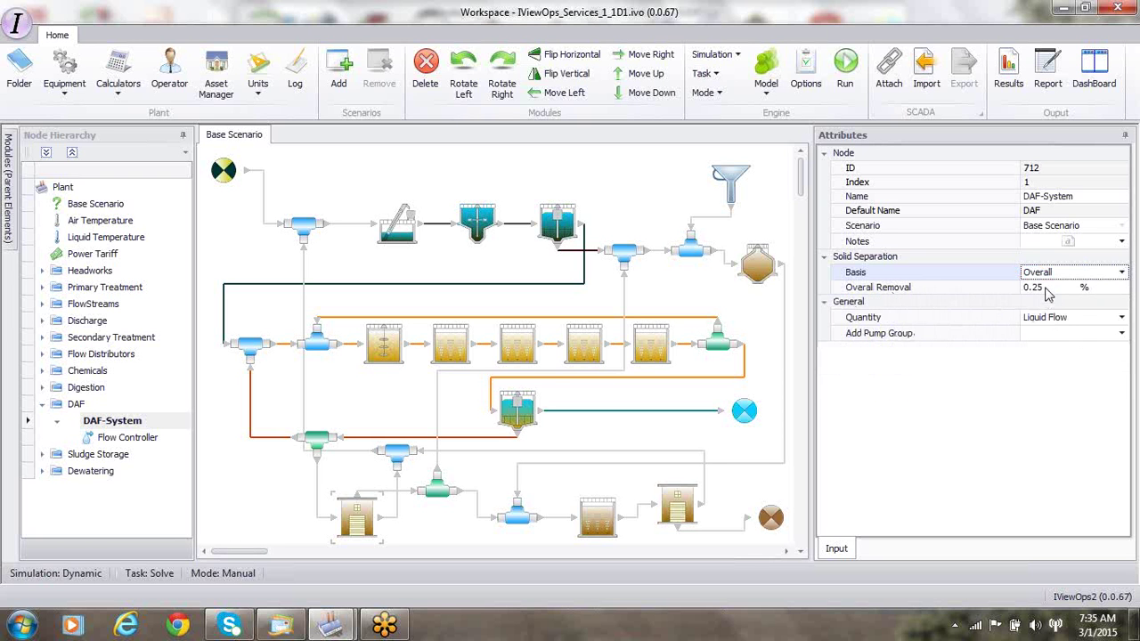
Step: Set DAF-System's overall solids removal to 98%
left_click(1046, 287)
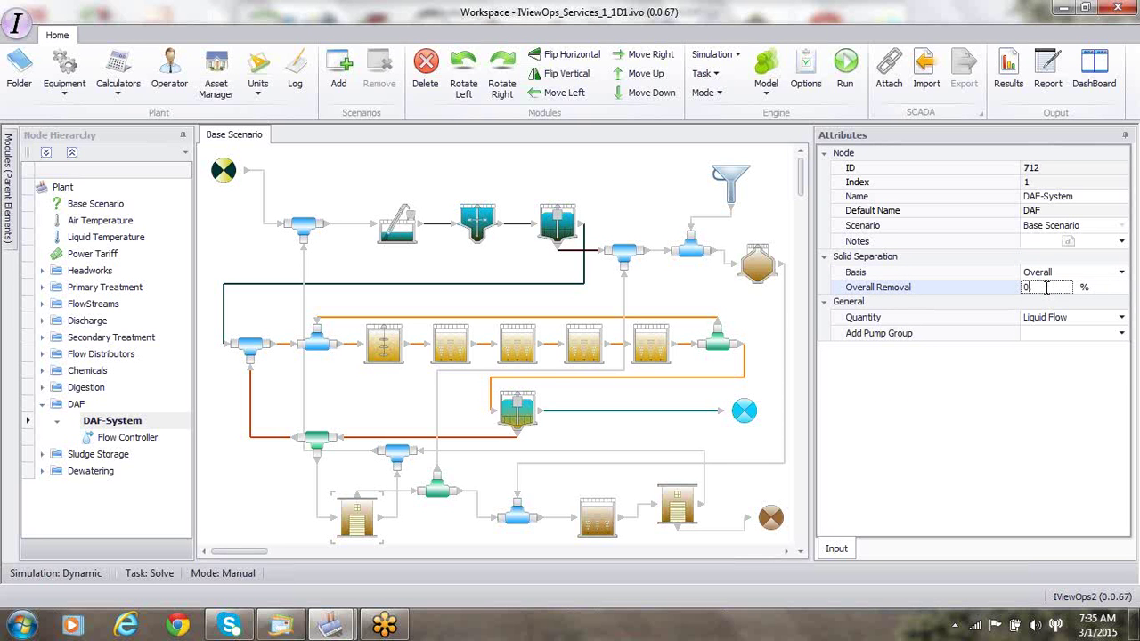
type("98")
key("Return")
Step: Define DAF-System's flow quantity as Percentage and set its Flow Controller default value to 40%
left_click(361, 530)
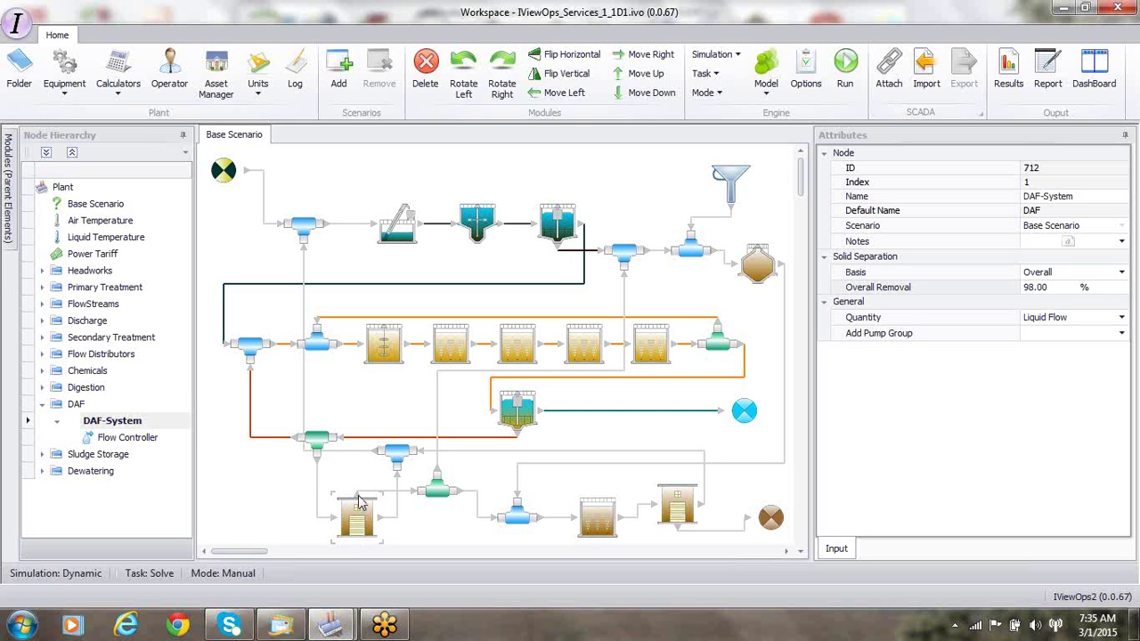
left_click(1121, 319)
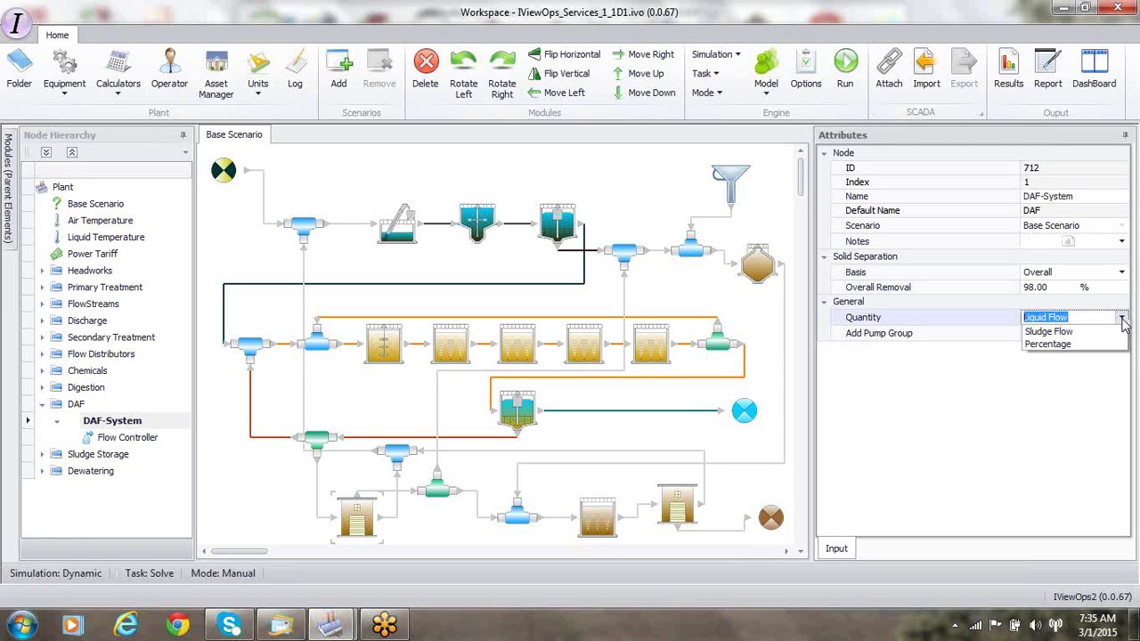
left_click(1066, 346)
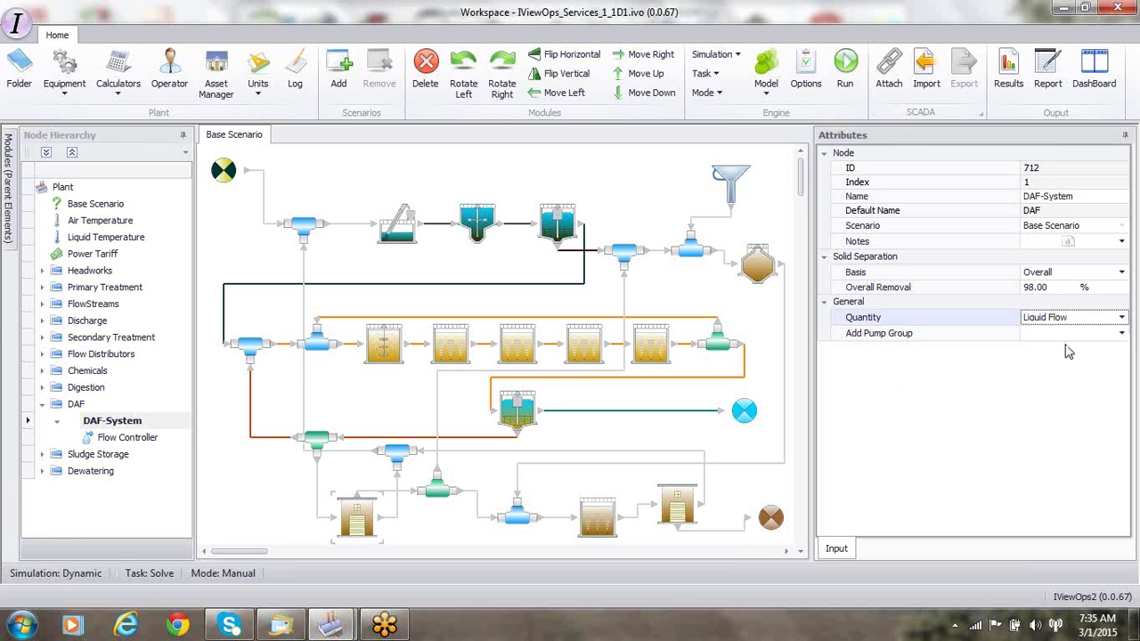
left_click(1121, 318)
left_click(1069, 346)
left_click(129, 437)
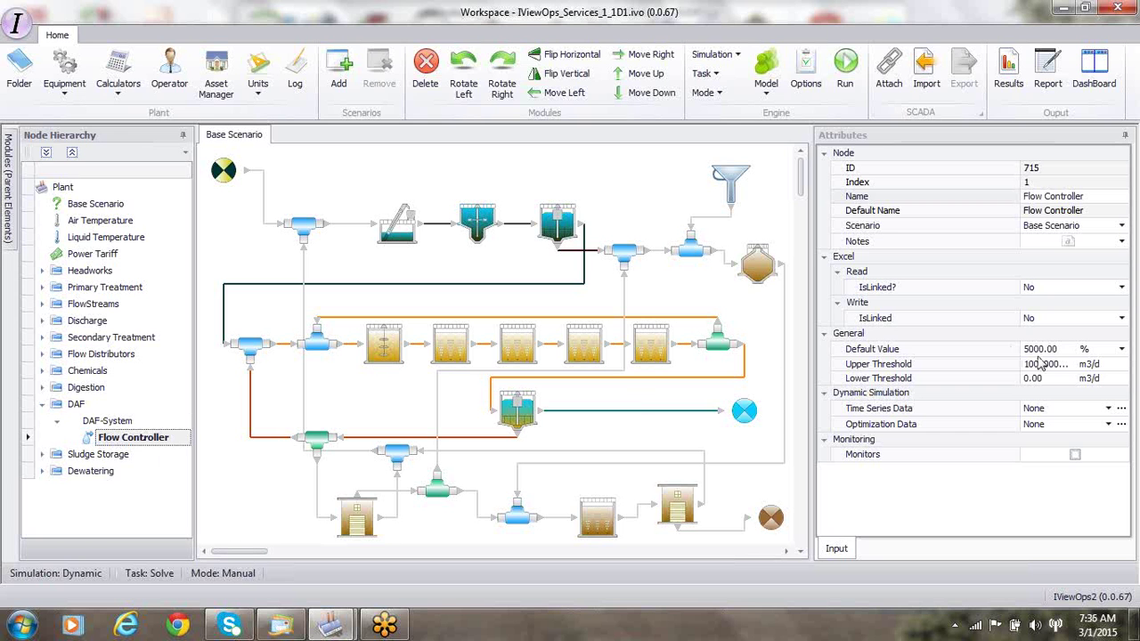
left_click(1046, 349)
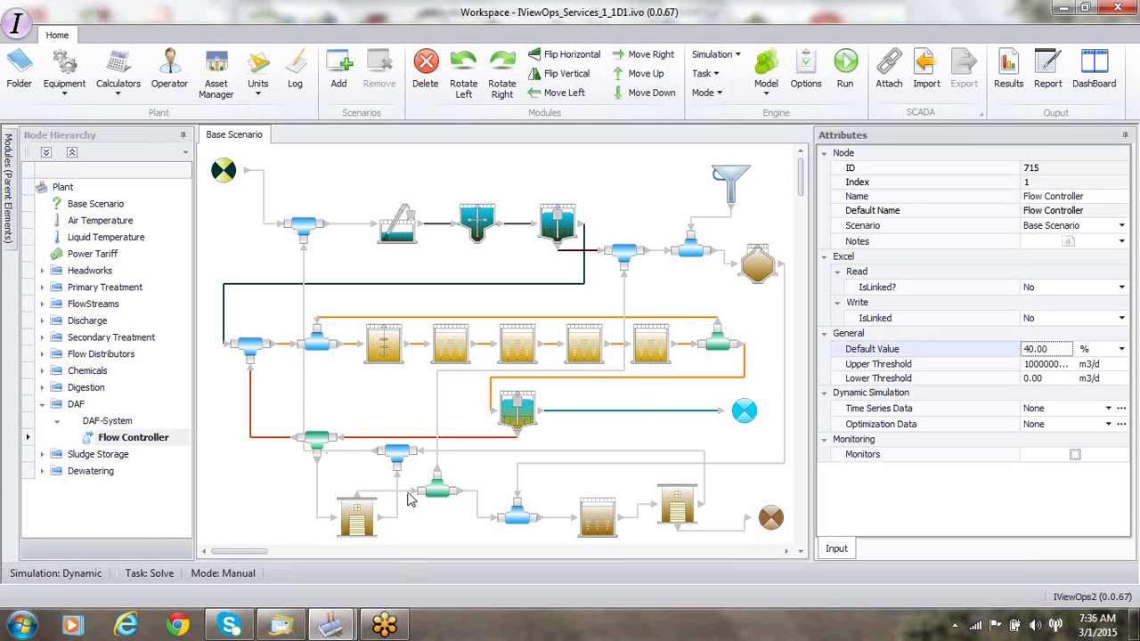
Step: Rename the flow divider downstream of DAF-System as TWAS Flow Director
left_click(443, 498)
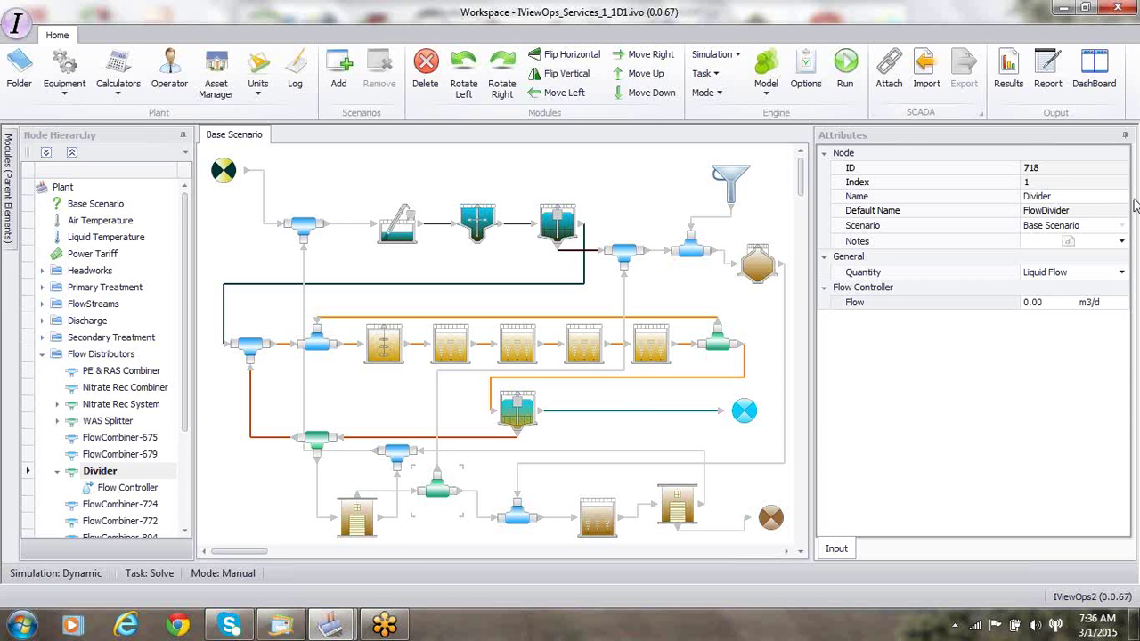
left_click(1073, 196)
key("BackSpace")
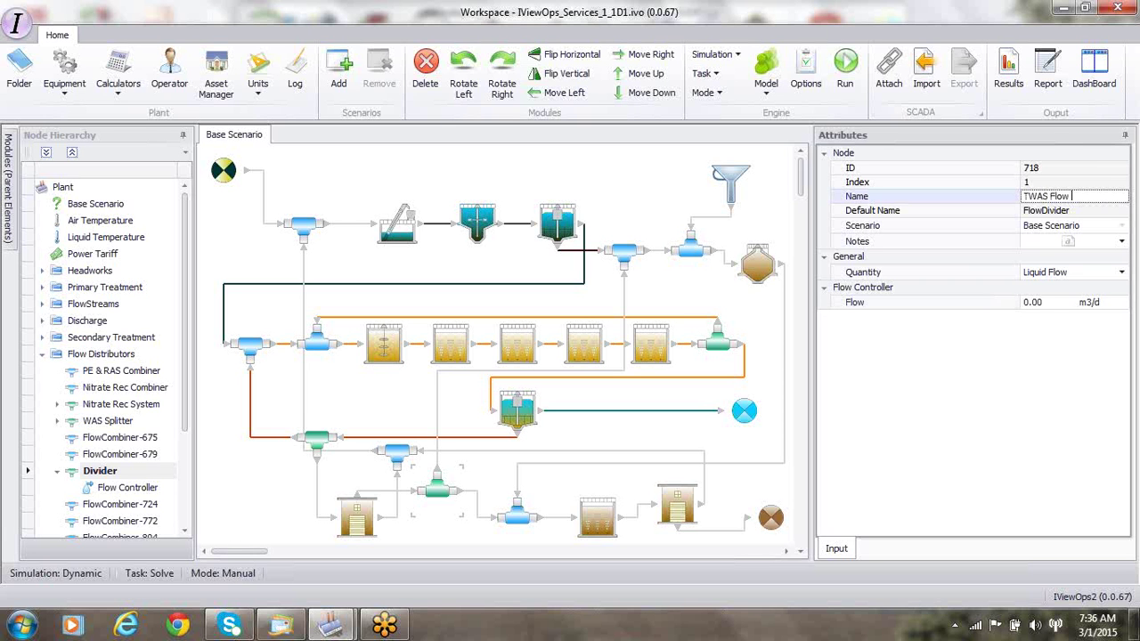
key("Return")
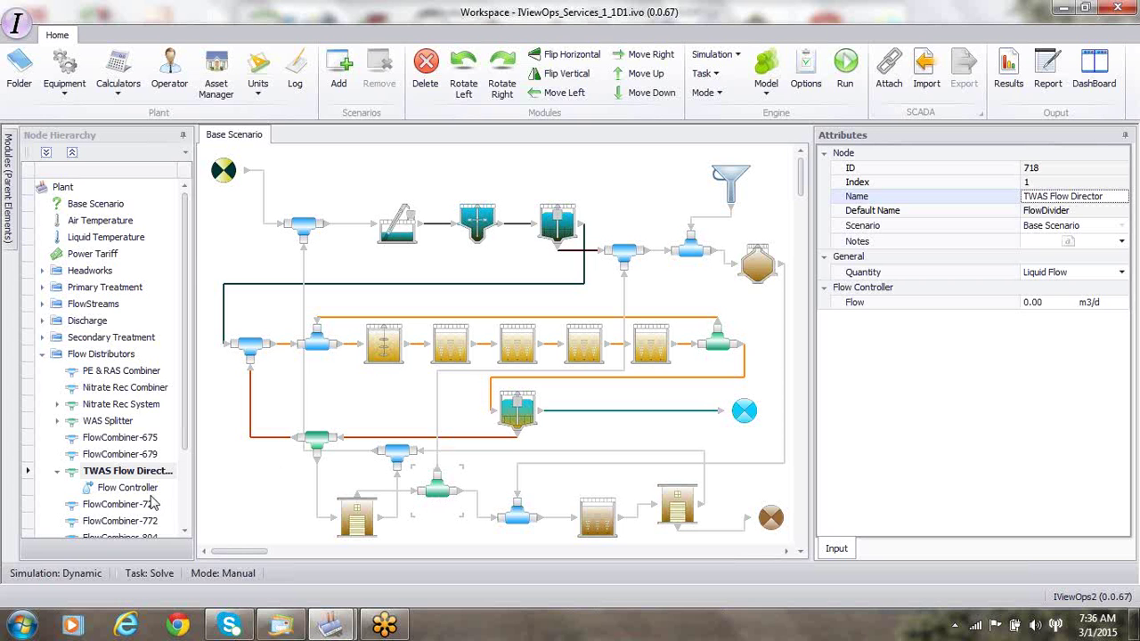
Step: Define the TWAS Flow Director's quantity as Percentage, set its flow to 100%, and check its Flow Controller
left_click(1121, 275)
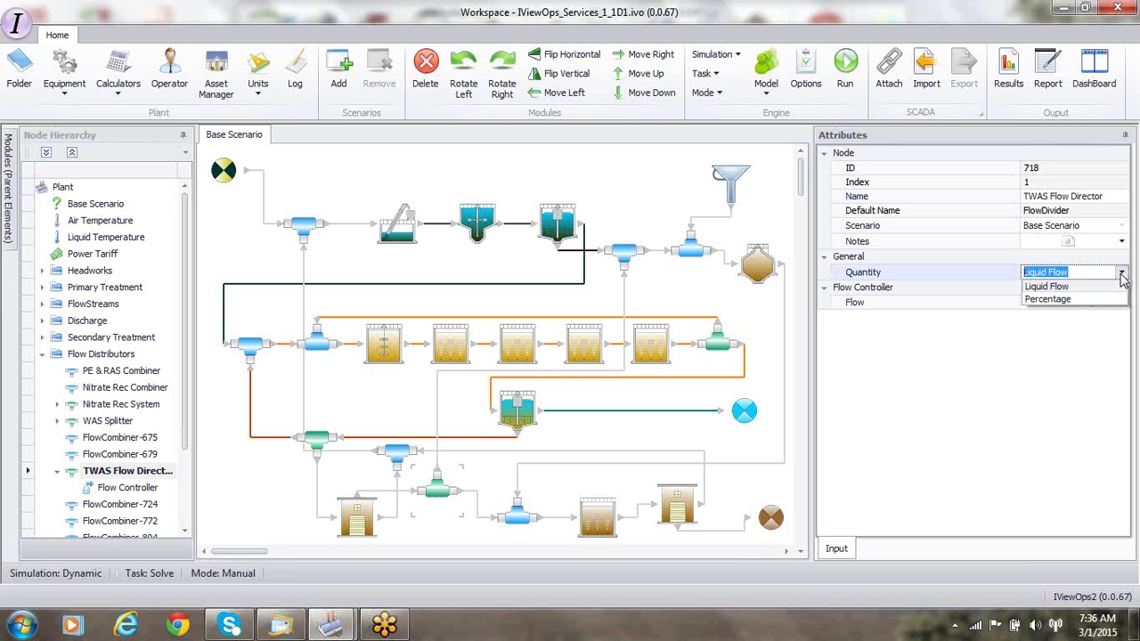
left_click(1060, 300)
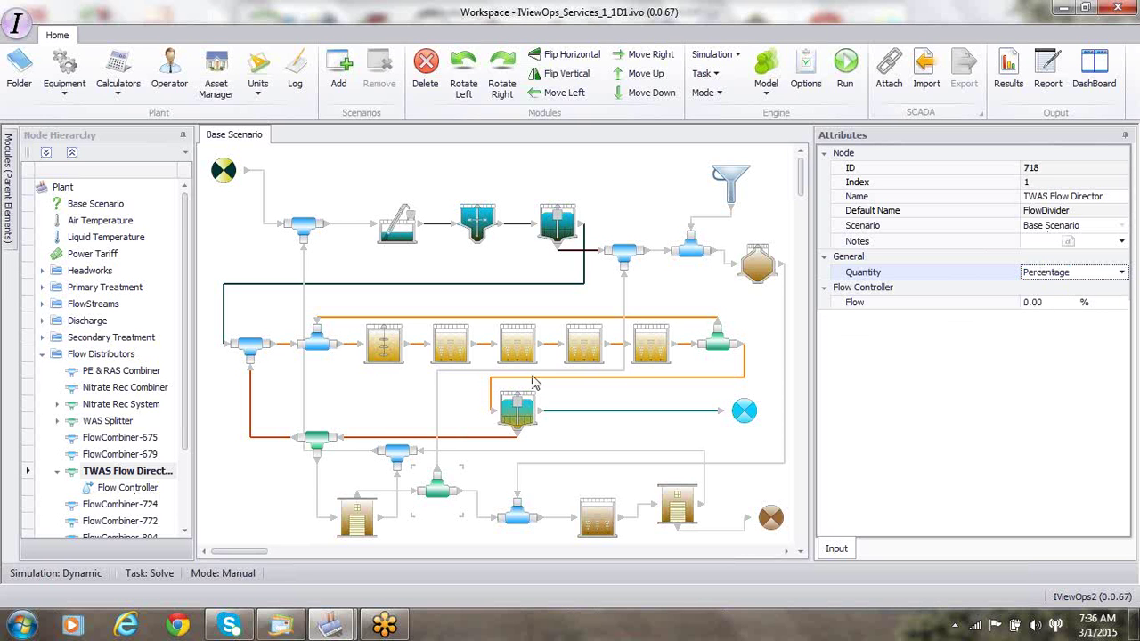
left_click(1027, 304)
type("10")
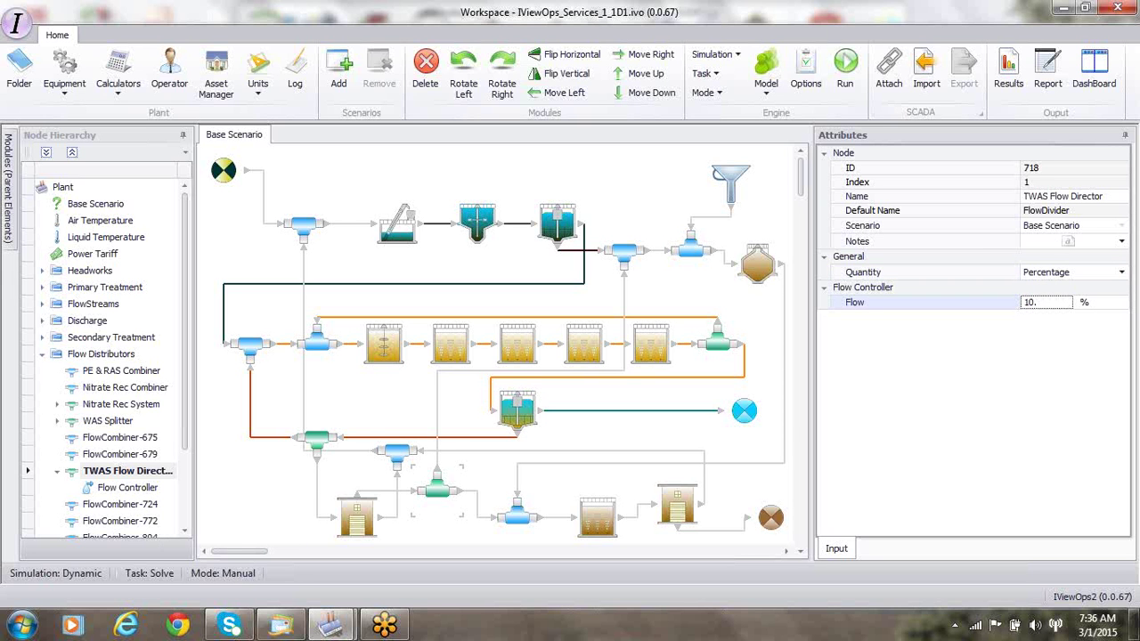
type("0")
key("Return")
left_click(135, 488)
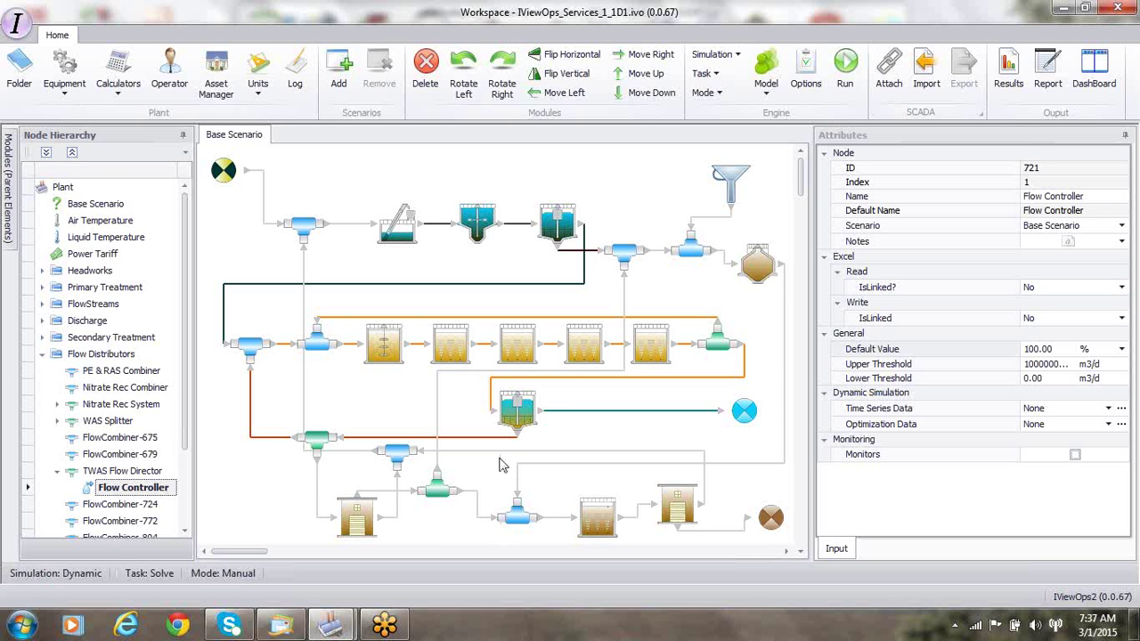
Step: Add three SGBioreactor child nodes to the sludge holding tank so that it has four bioreactors
left_click(596, 521)
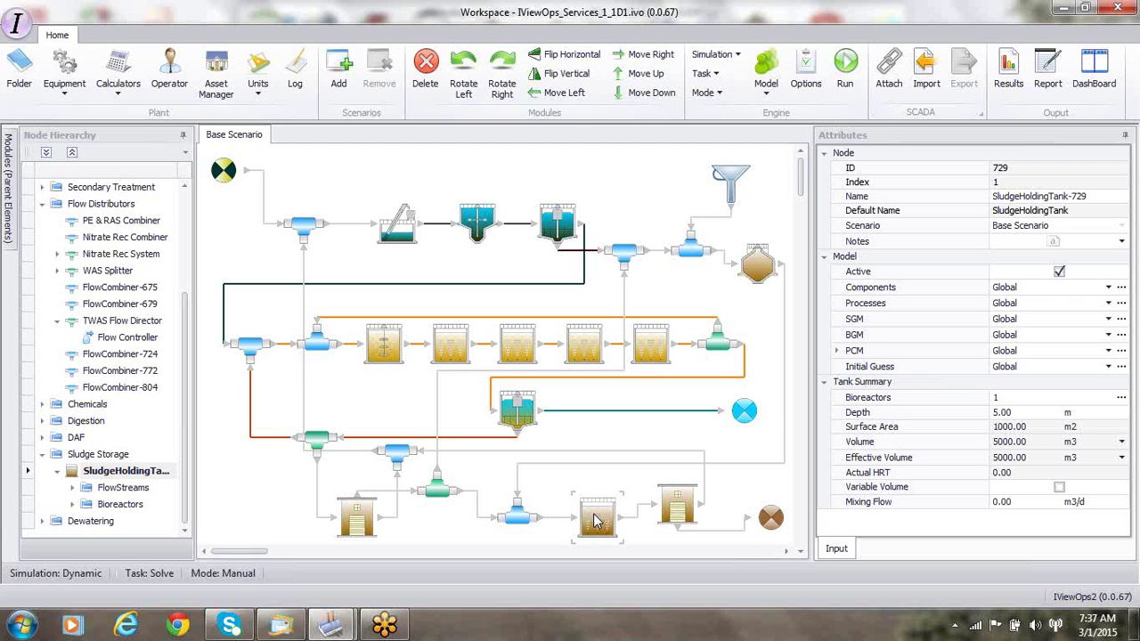
left_click(73, 504)
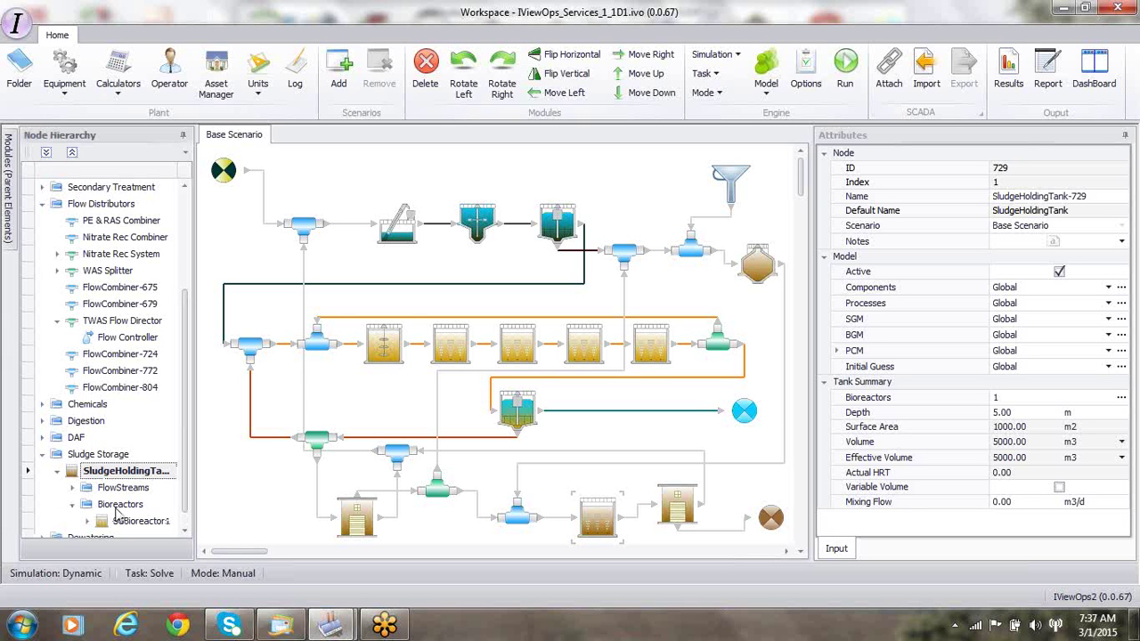
left_click(117, 506)
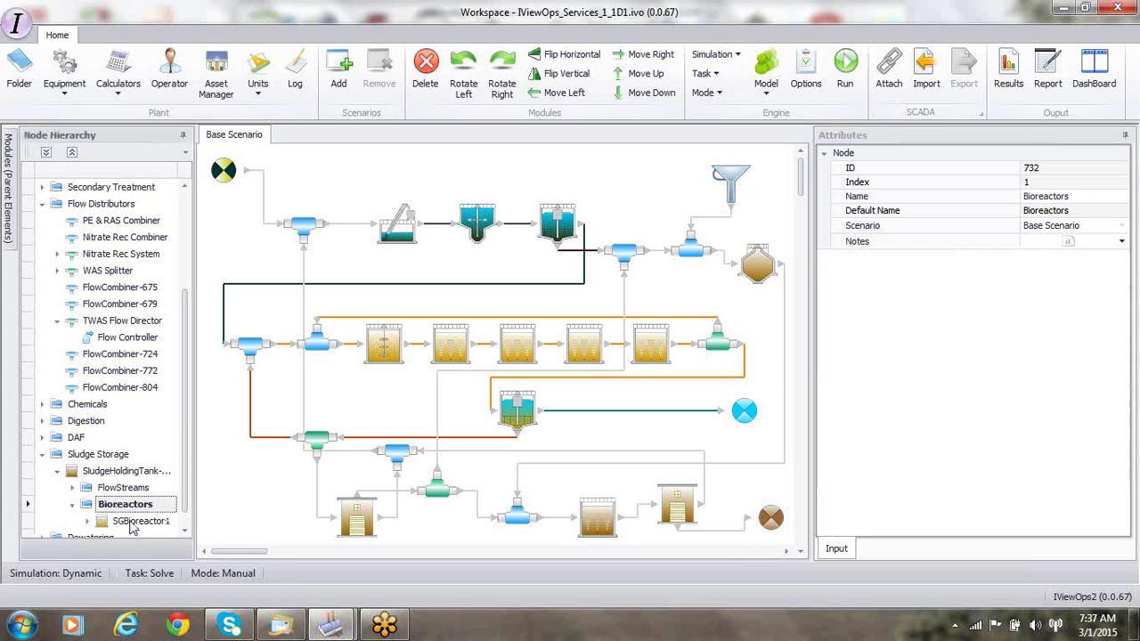
left_click(131, 524)
left_click(129, 507)
left_click(125, 471)
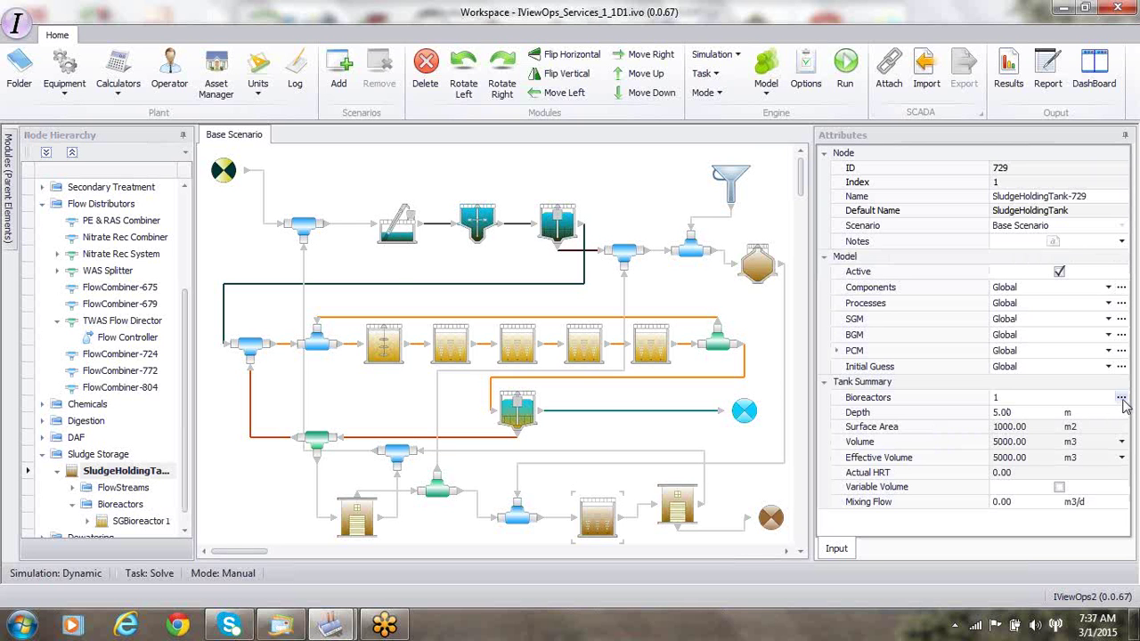
left_click(1121, 398)
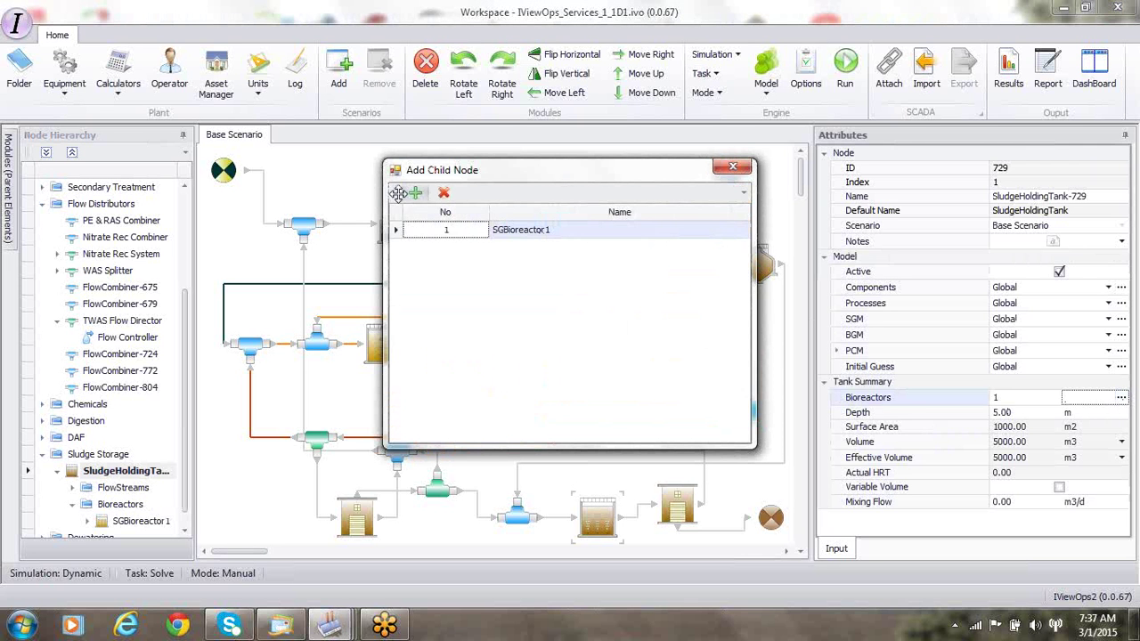
left_click(415, 193)
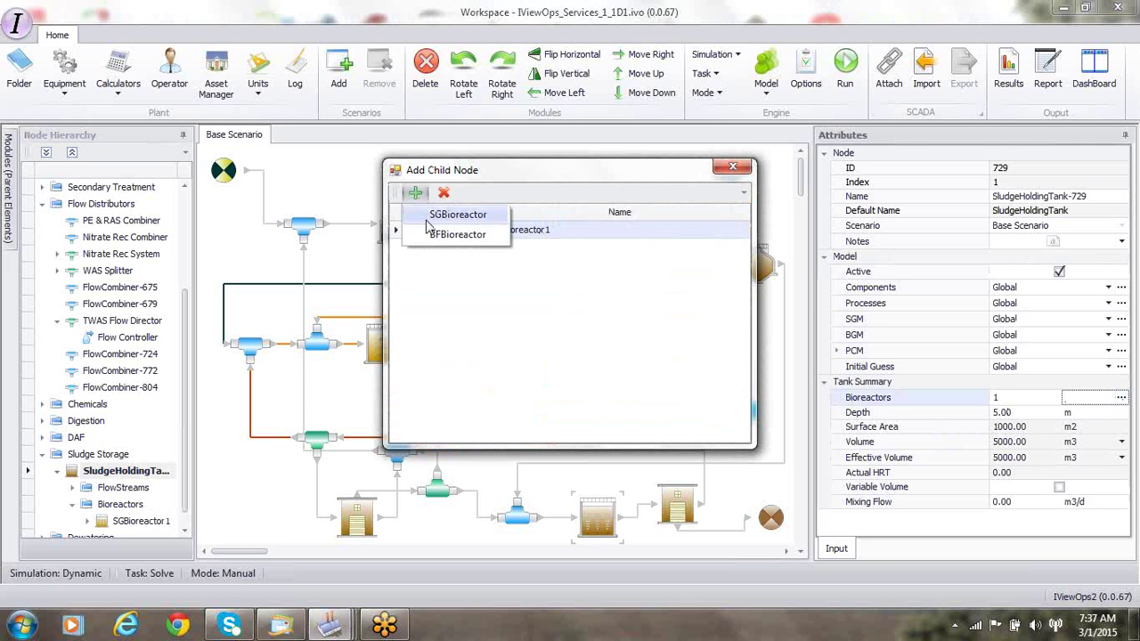
left_click(428, 215)
left_click(415, 193)
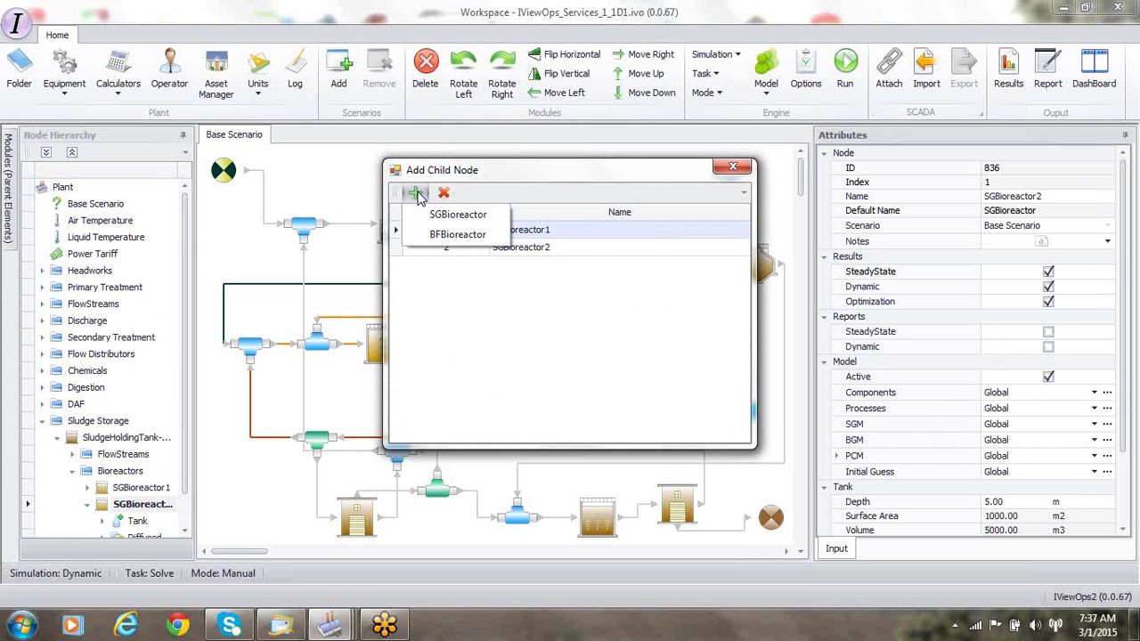
left_click(427, 215)
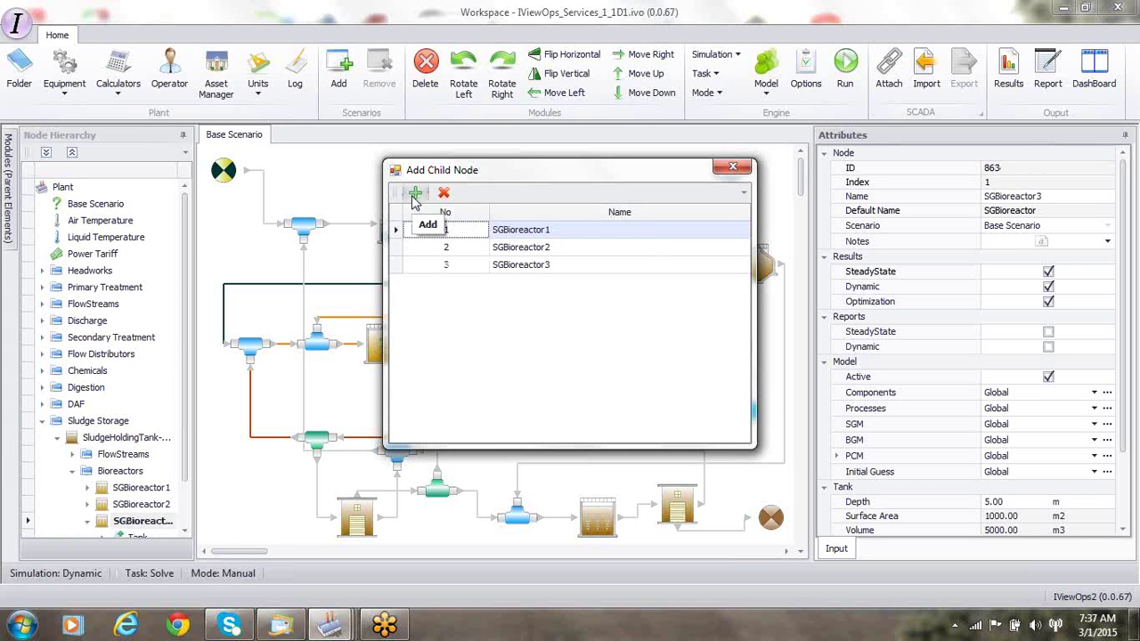
left_click(415, 194)
left_click(427, 218)
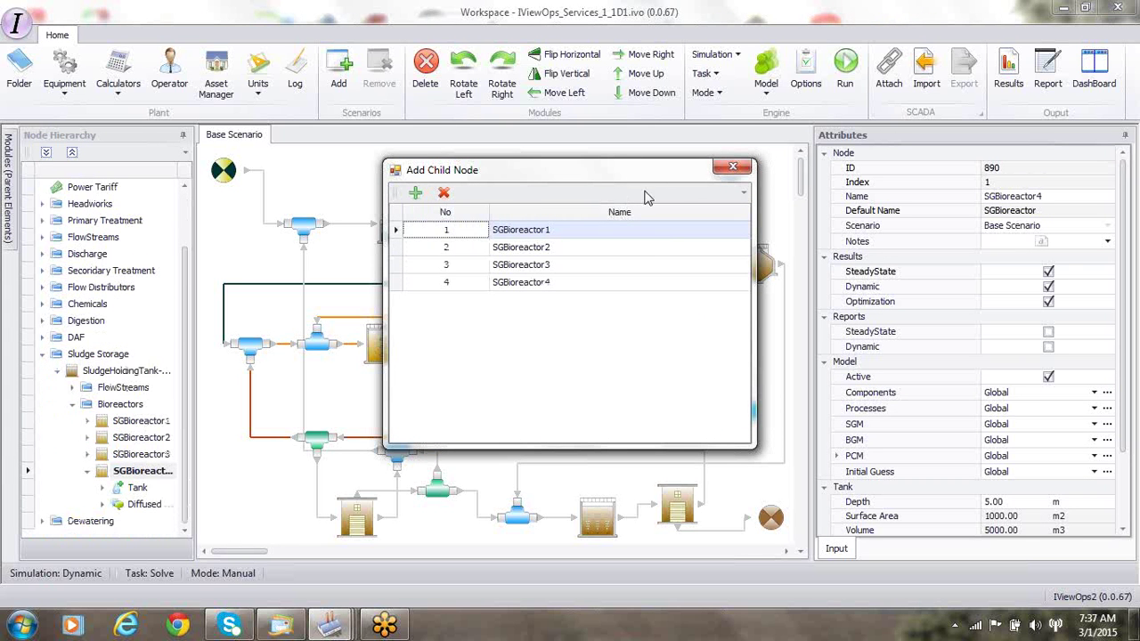
left_click(732, 169)
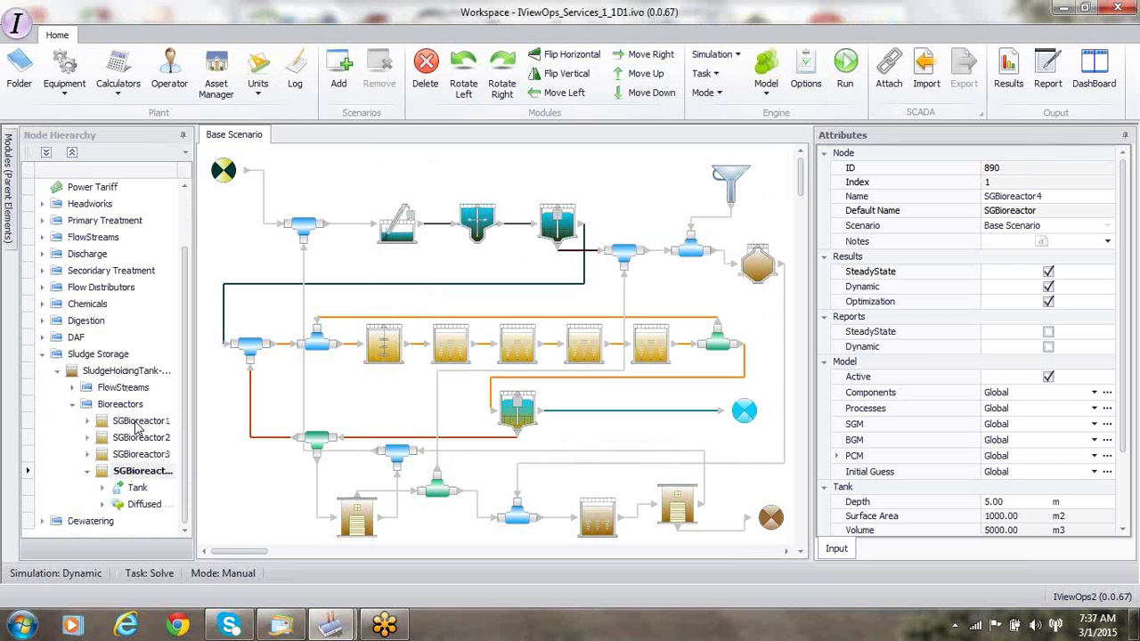
Step: Set the length of the rectangular cell in the sludge holding tank's SGBioreactor1 to 2.5 m
left_click(139, 420)
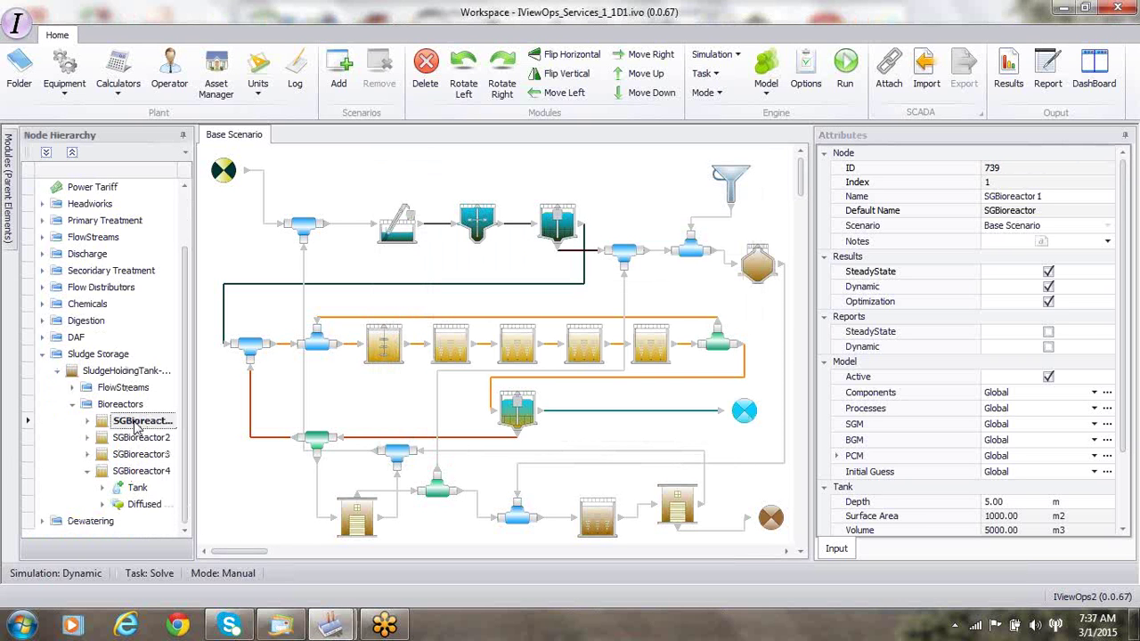
left_click(87, 422)
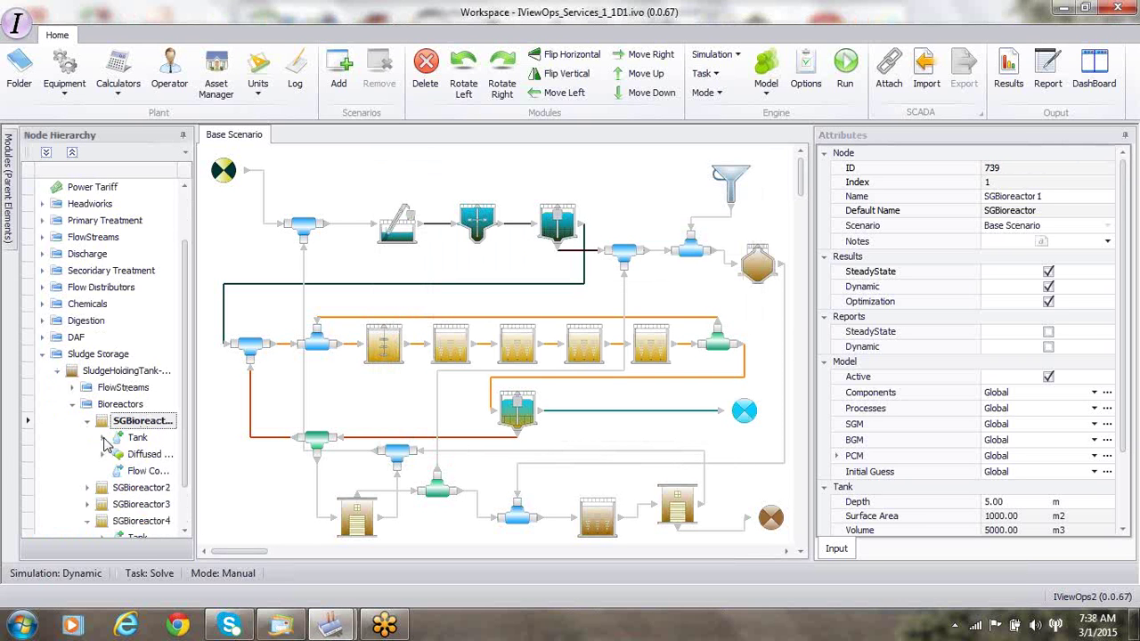
left_click(103, 437)
left_click(157, 454)
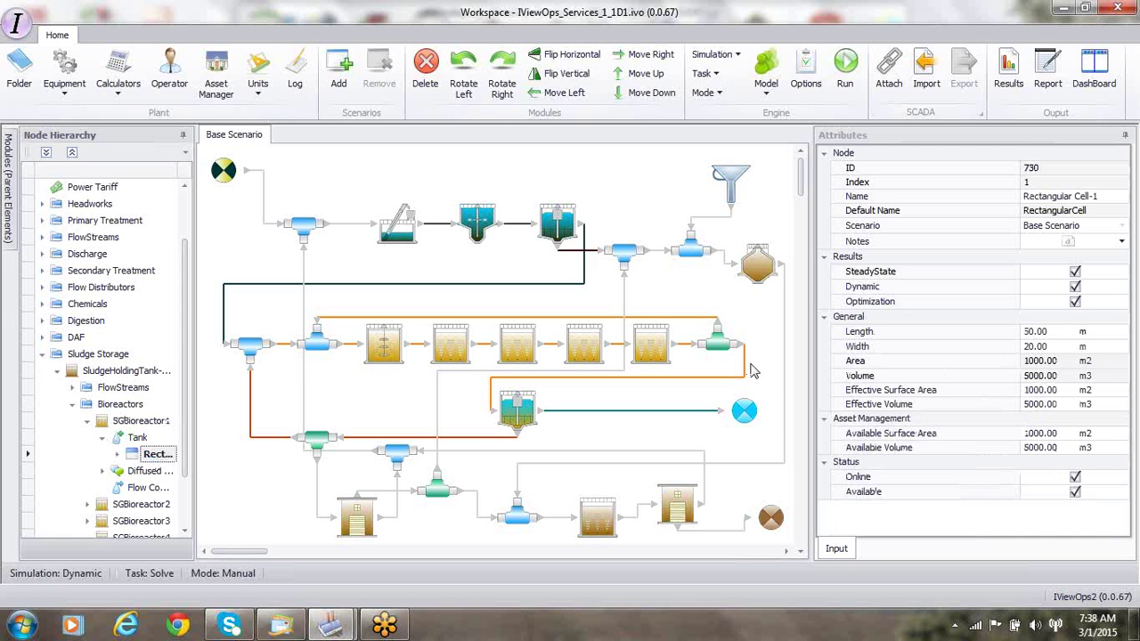
left_click(1056, 333)
key("BackSpace")
key("BackSpace")
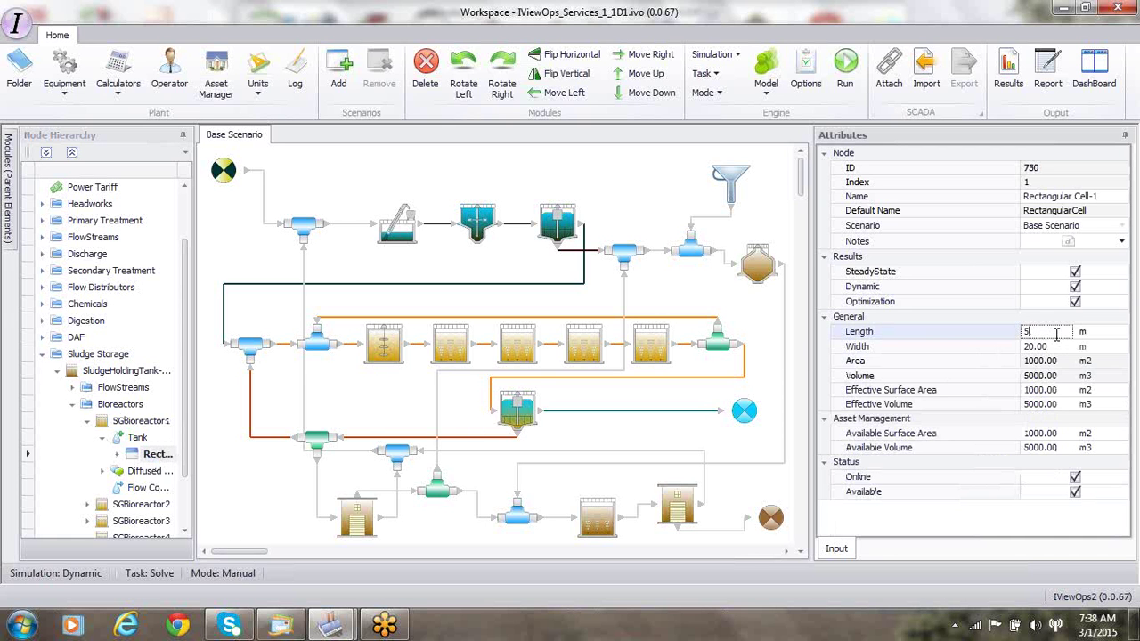
type("2,5")
key("Return")
Step: Set the width of SGBioreactor1's rectangular cell to 5 m
left_click(1031, 348)
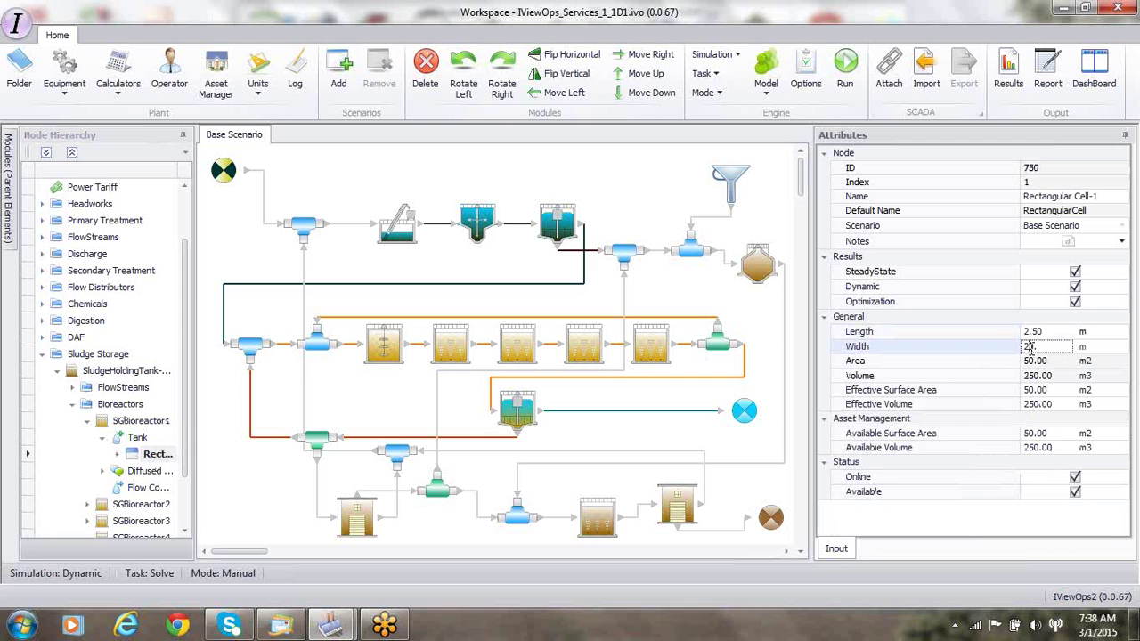
key("BackSpace")
key("BackSpace")
type("50.0")
key("Return")
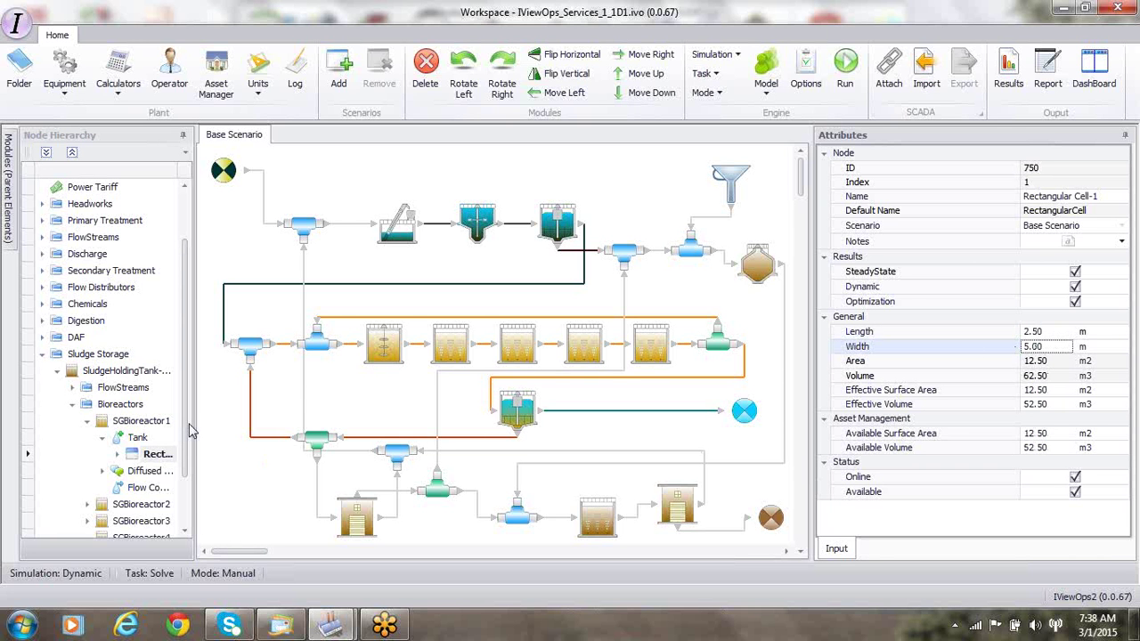
Step: Turn off SGBioreactor1's diffused aeration by setting its On/Off Controller default value to 0
left_click(125, 374)
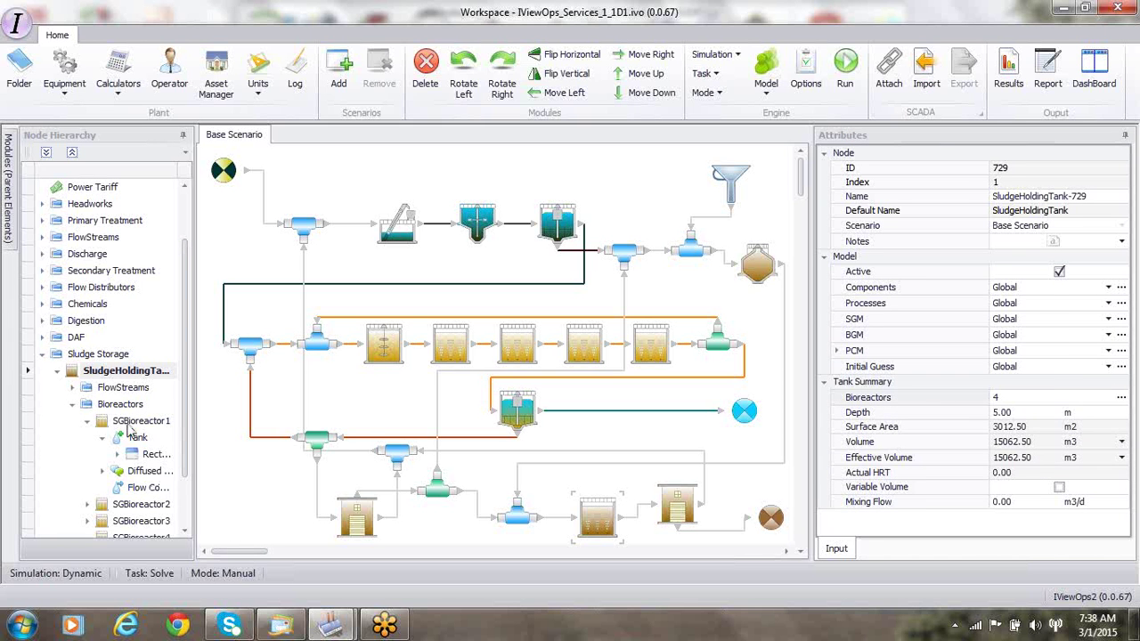
left_click(133, 422)
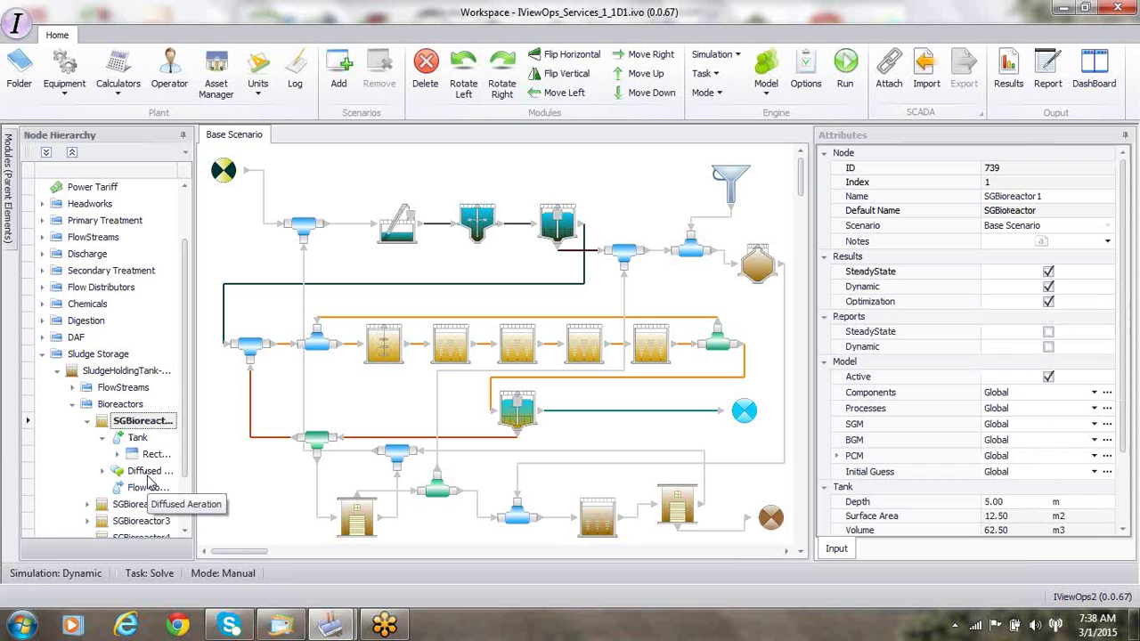
left_click_drag(1123, 407, 1125, 486)
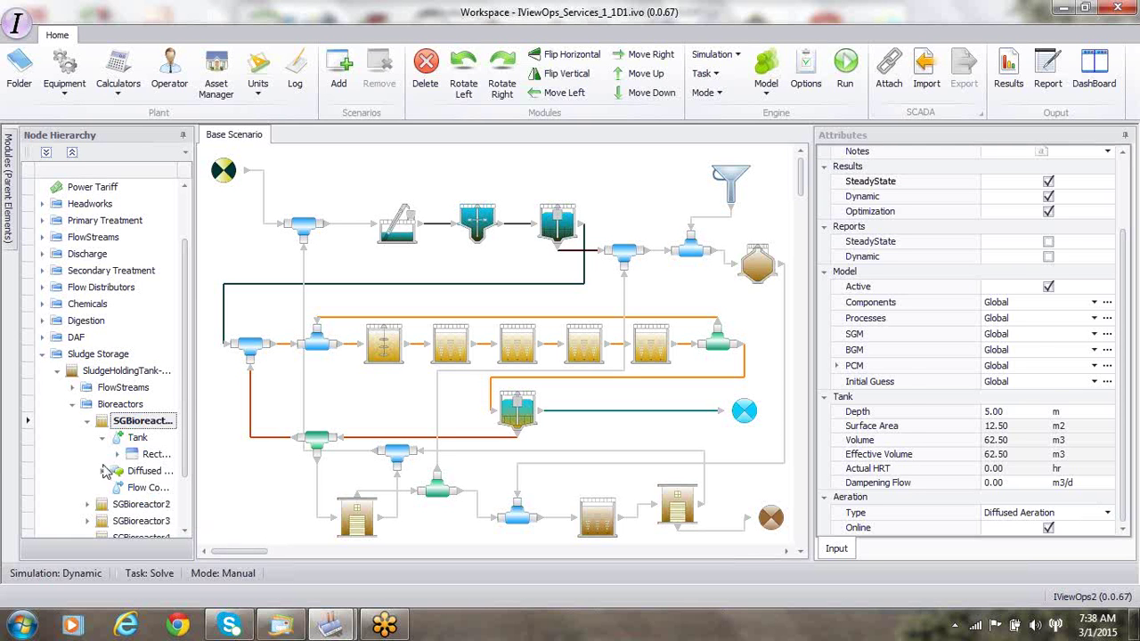
left_click(102, 471)
left_click(153, 489)
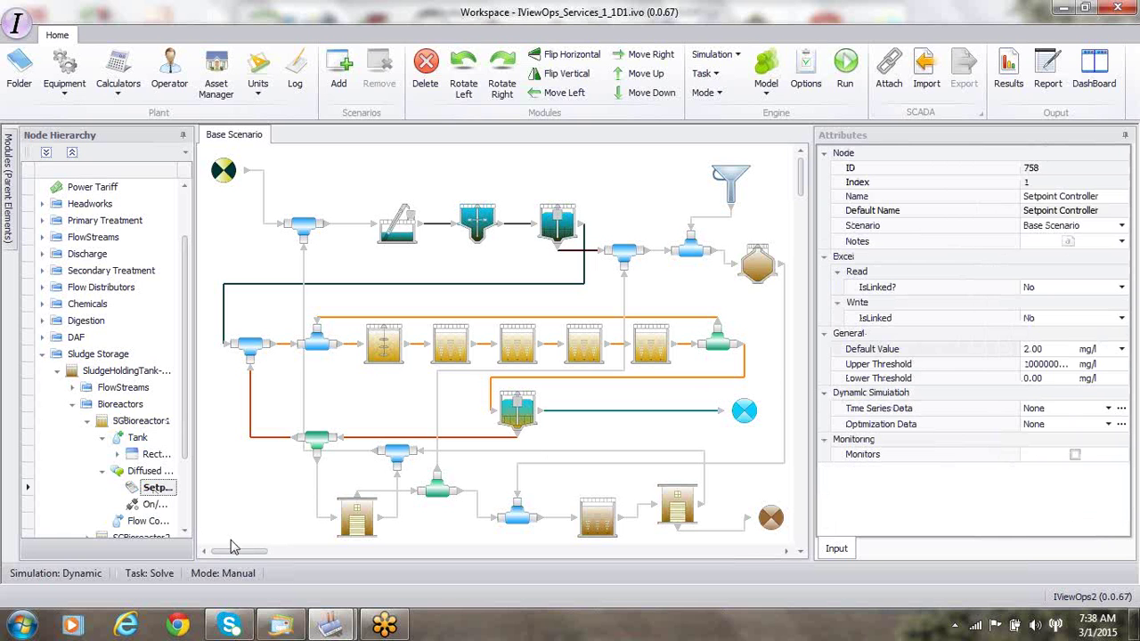
left_click(153, 505)
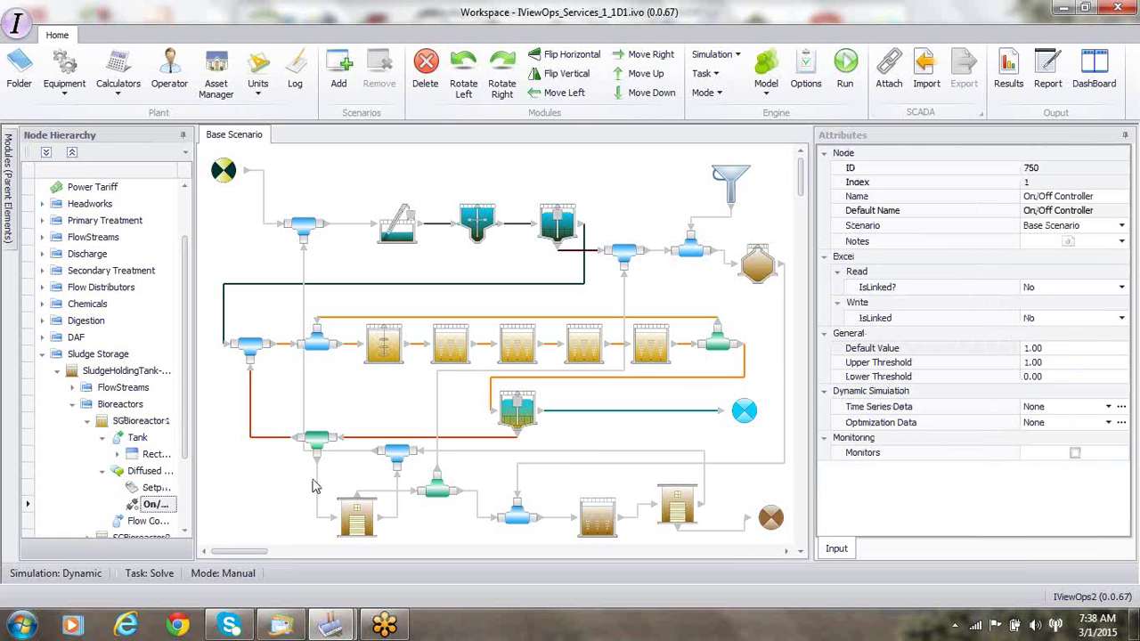
left_click(1057, 349)
type("0")
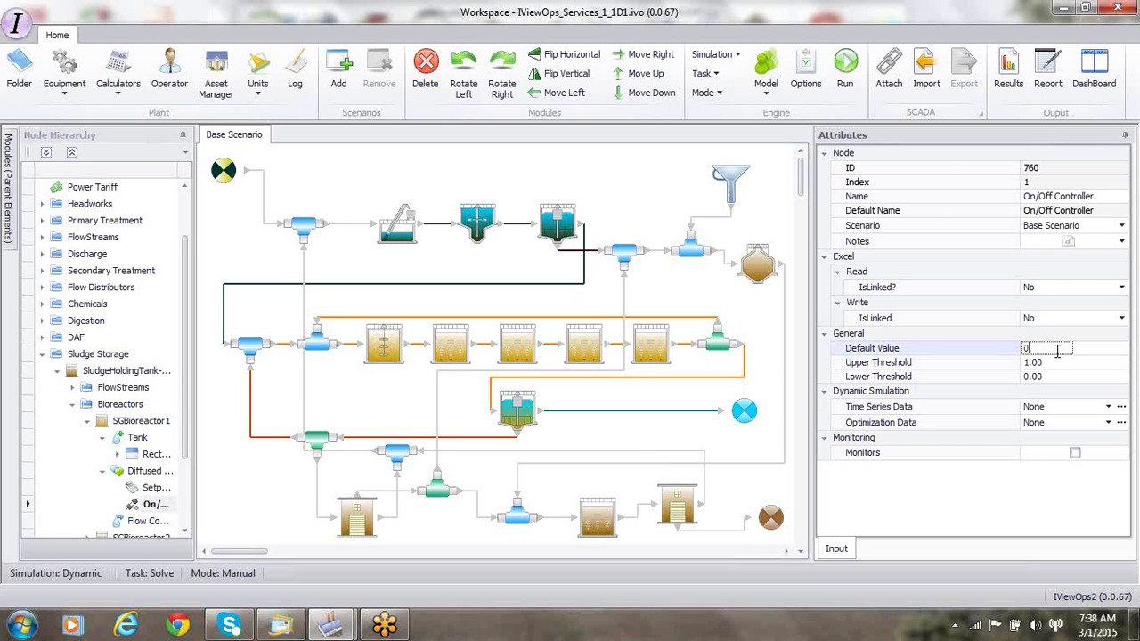
type(".30")
Step: Check SGBioreactor1's aeration status, the available aeration types and the diffused aeration Setpoint Controller
left_click(139, 422)
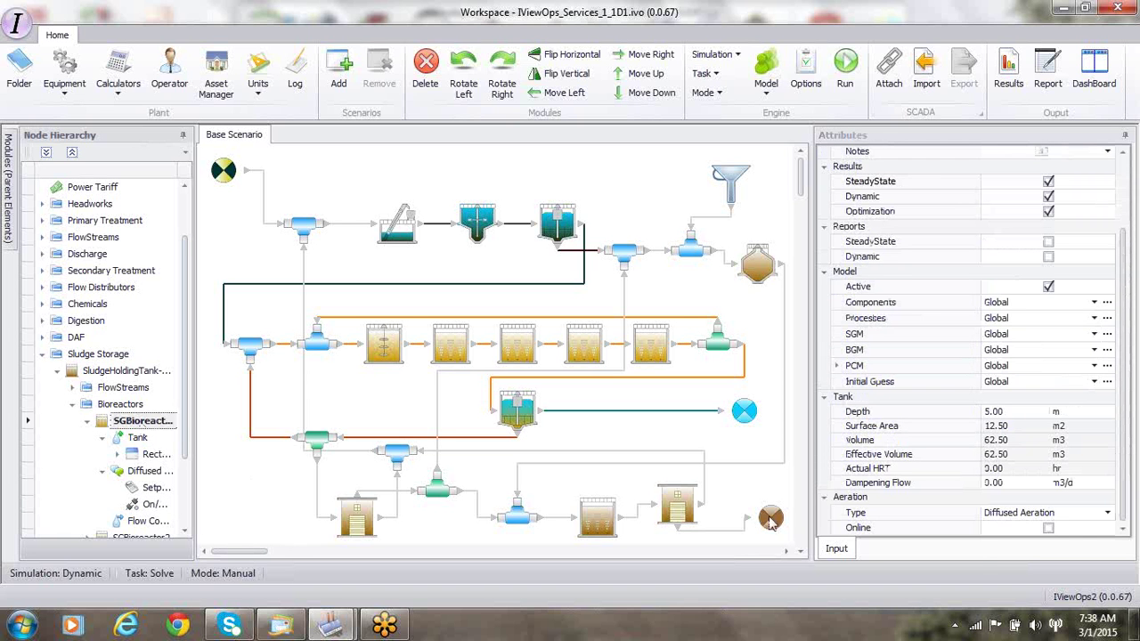
left_click(1108, 514)
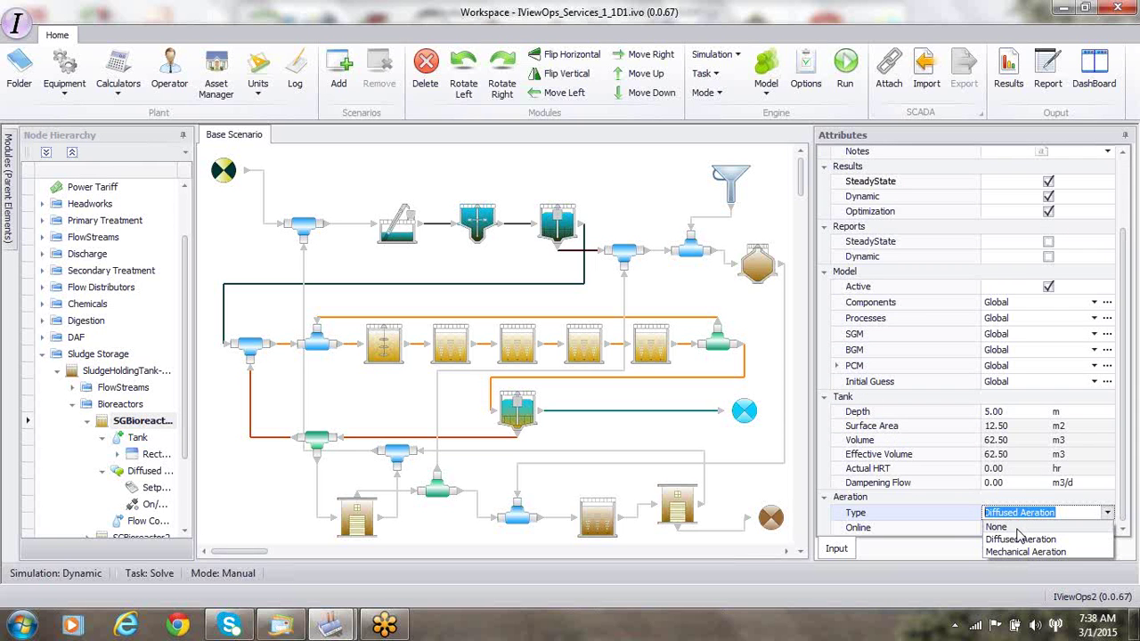
left_click(155, 489)
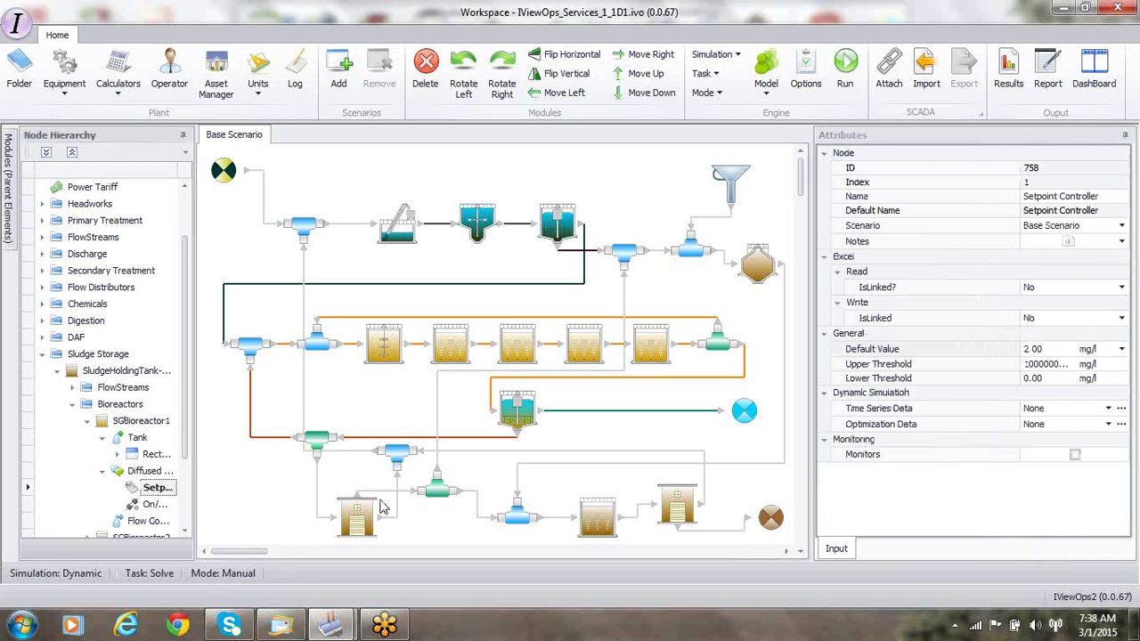
left_click_drag(187, 453, 187, 465)
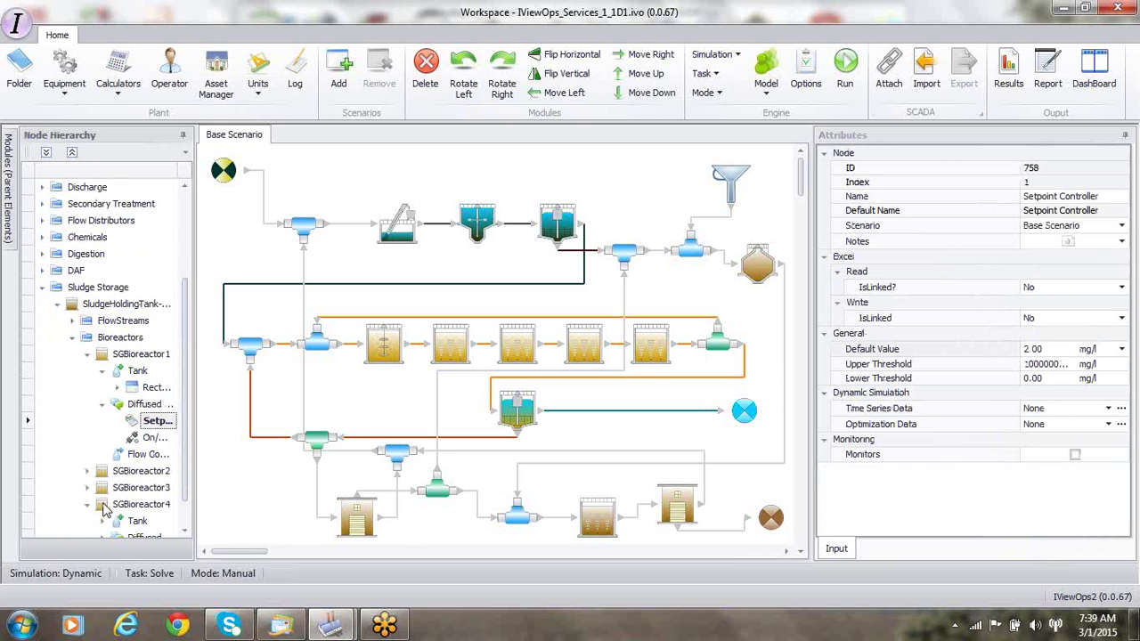
Step: Rename the dewatering unit downstream of the sludge holding tank as Dewatering-System
left_click(684, 504)
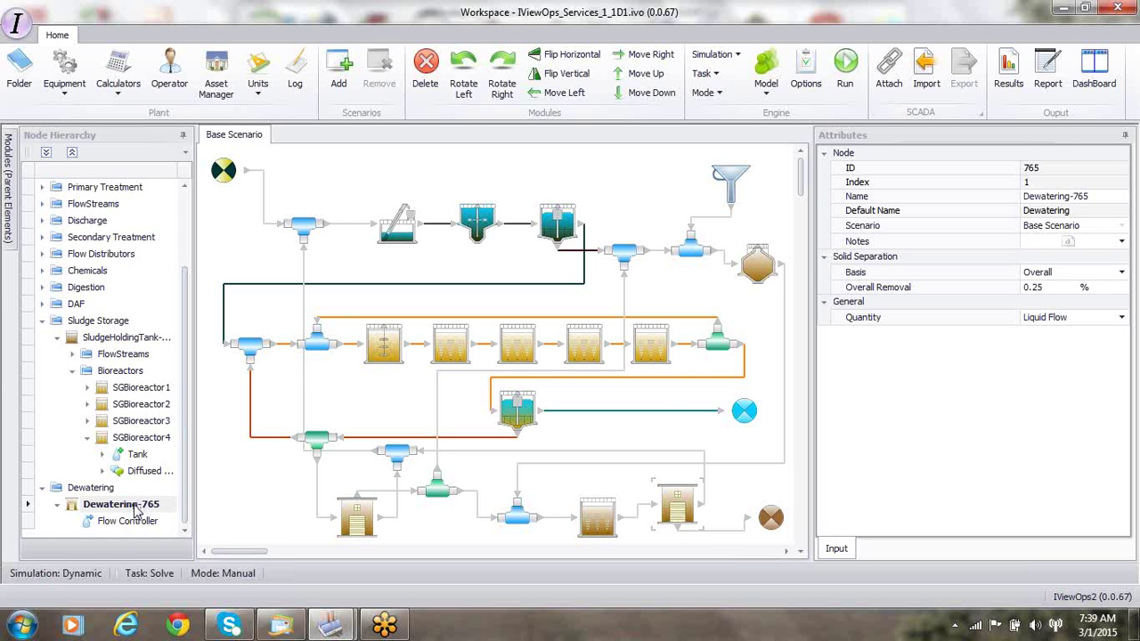
left_click(1095, 196)
key("BackSpace")
key("BackSpace")
key("BackSpace")
type("System")
key("Return")
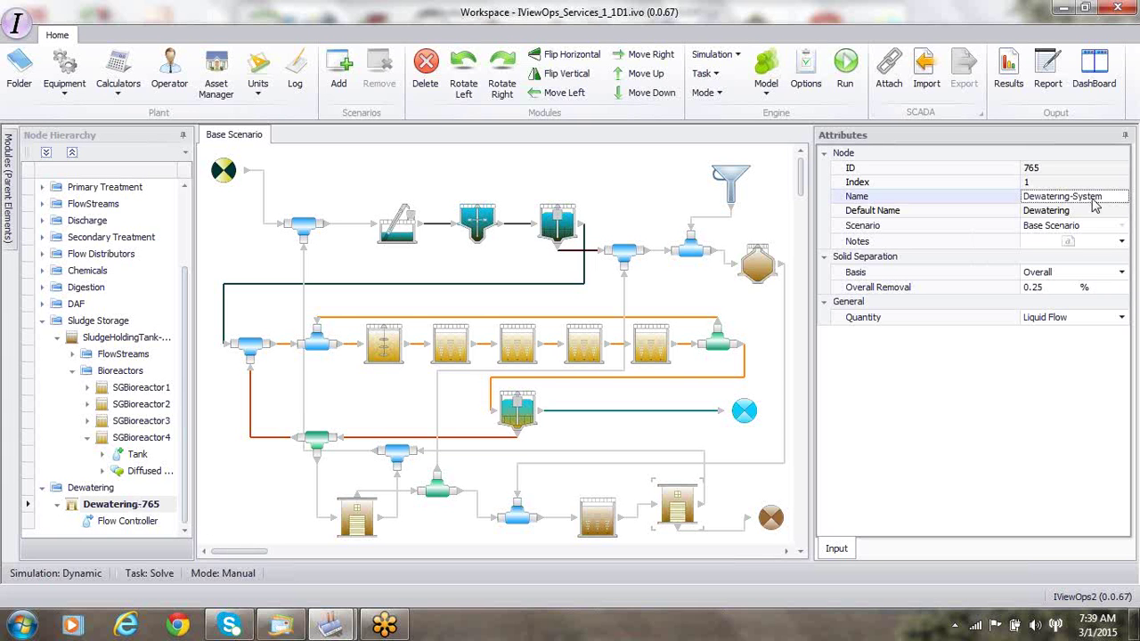
Step: Set Dewatering-System's overall solids removal to 97.5%
left_click(1049, 288)
key("BackSpace")
key("BackSpace")
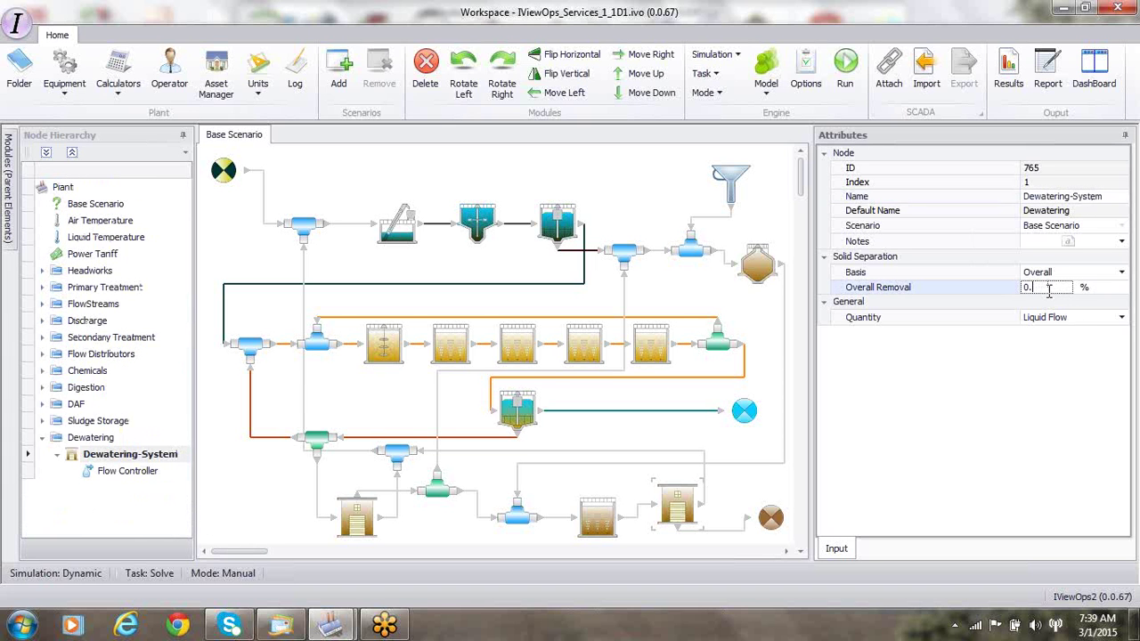
type("97.50")
Step: Define Dewatering-System's flow quantity as Percentage and set its Flow Controller default value to 7.5%
left_click(1122, 317)
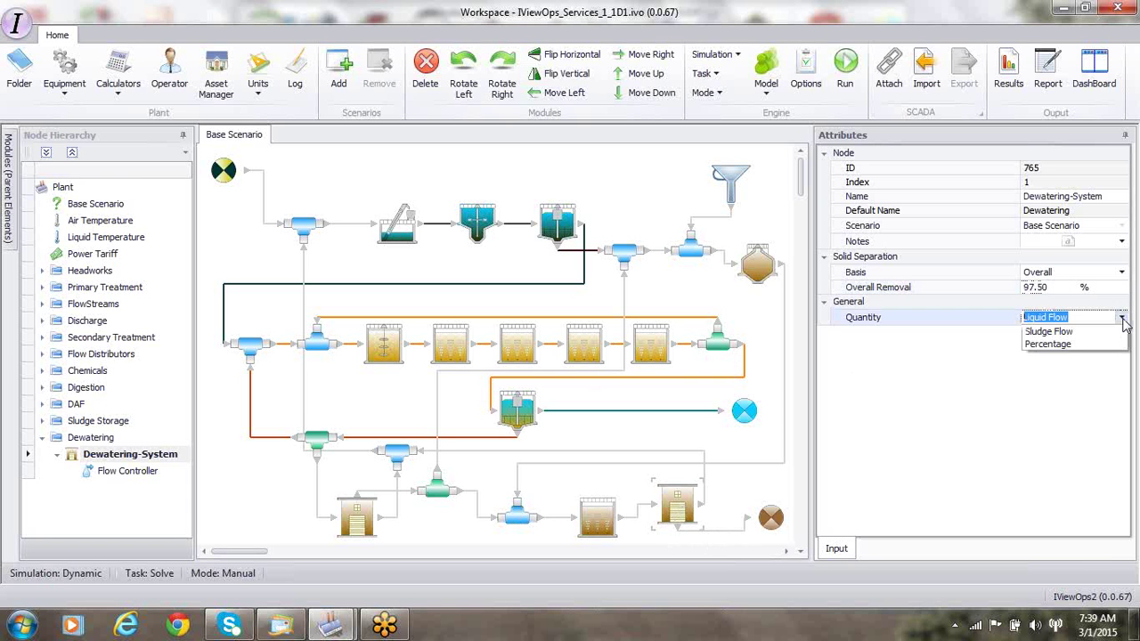
left_click(1063, 346)
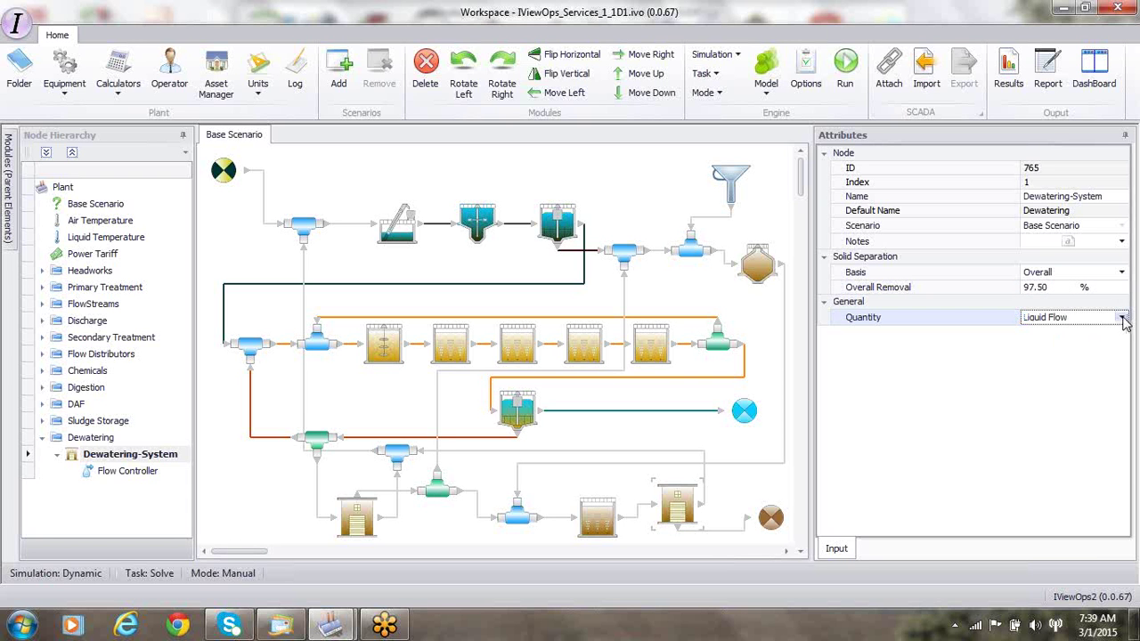
left_click(1122, 318)
left_click(1078, 347)
left_click(138, 472)
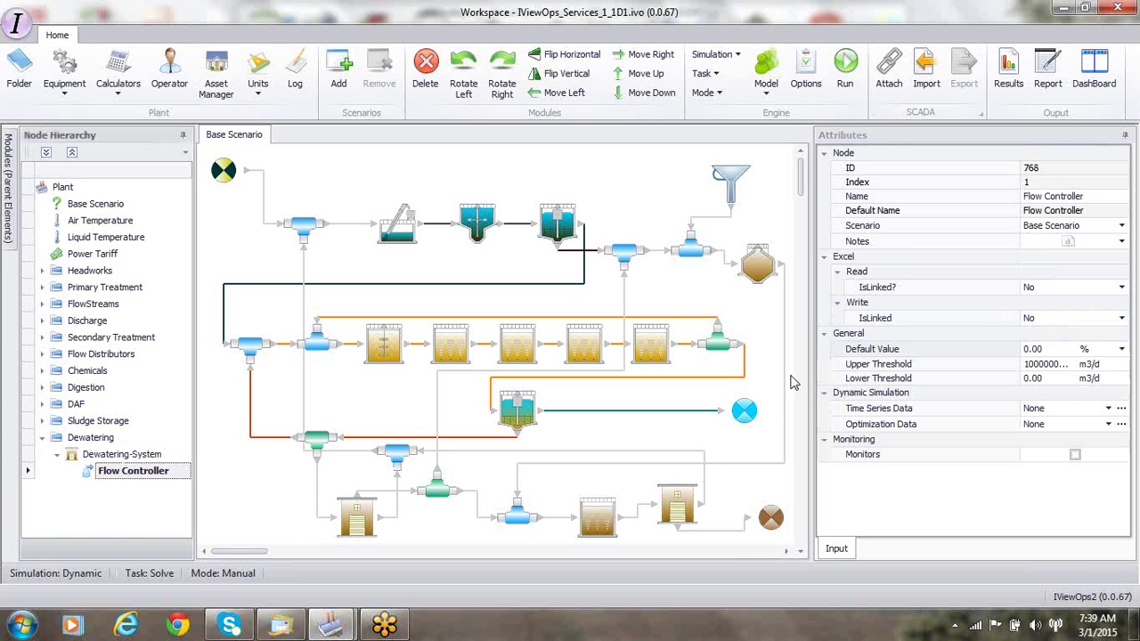
left_click(1048, 350)
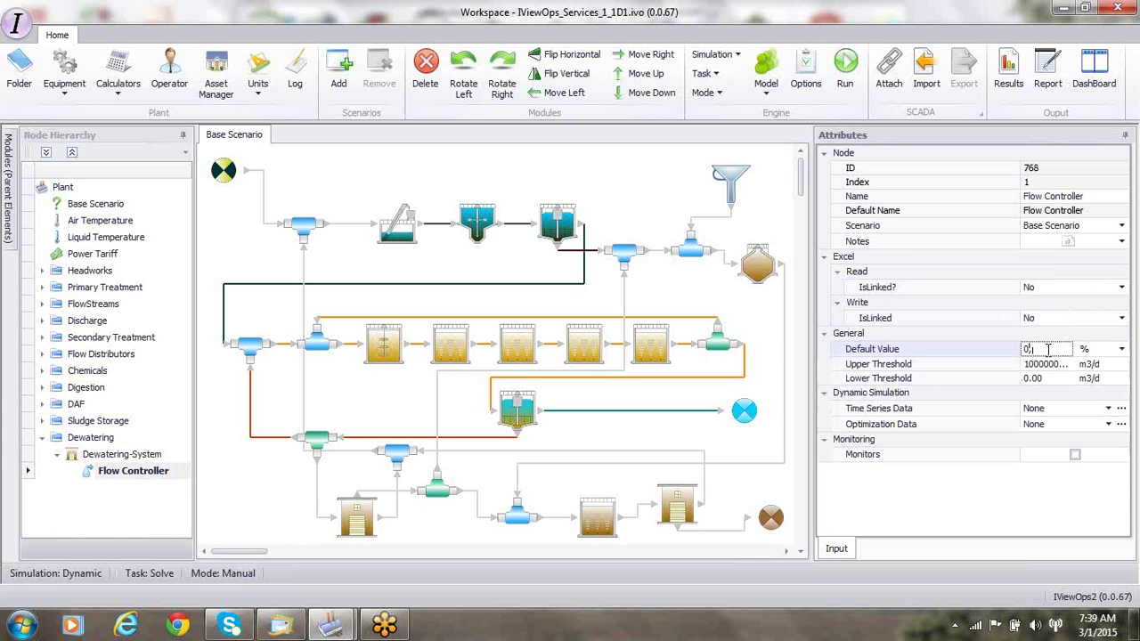
type("7.50")
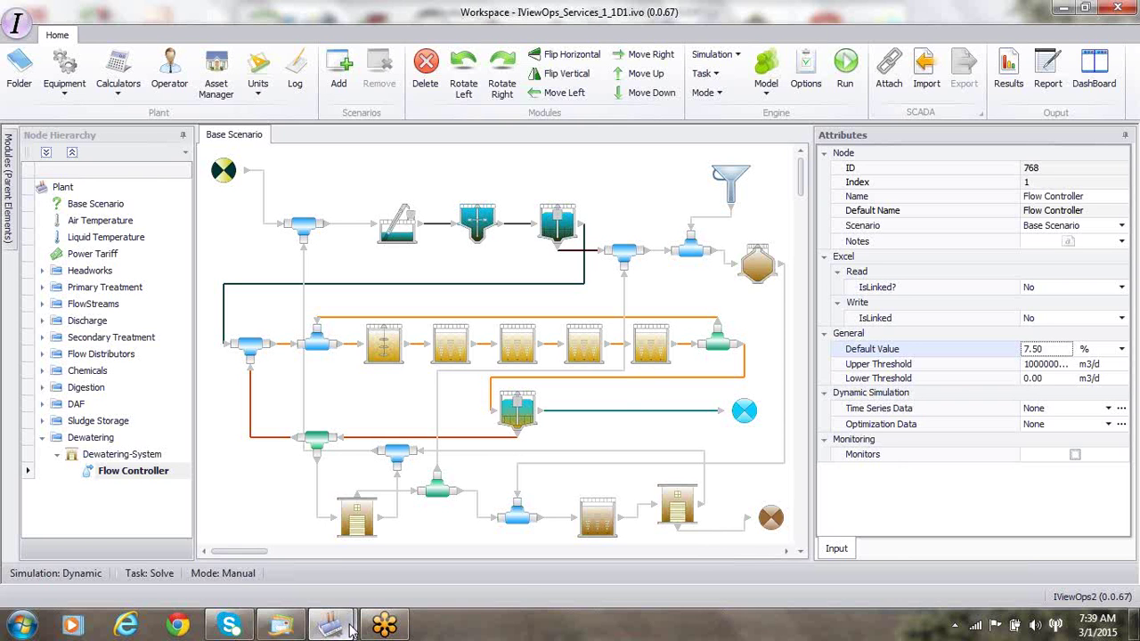
Step: Switch to the other open workspace, IViewOps_Services_1_1D1E_WAStoDig.ivo
mouse_move(352, 628)
left_click(409, 573)
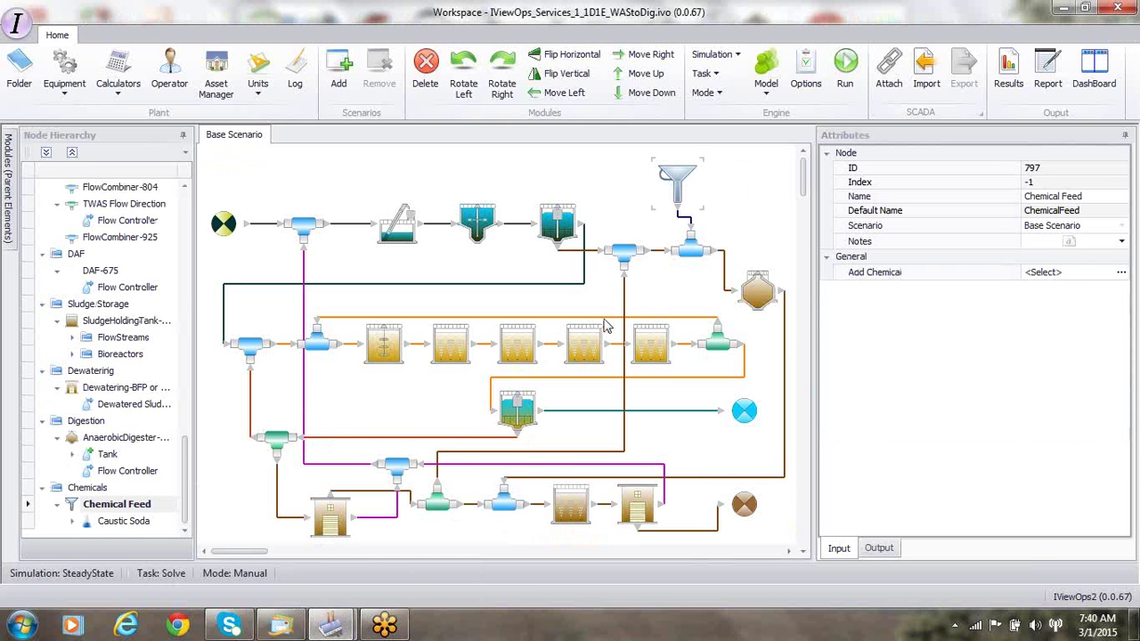
Step: Compare the SPCO2 setting of the anaerobic digester with that of the Aerobic 3 System, keeping the aerobic tank's SPCO2 on Global
left_click(744, 301)
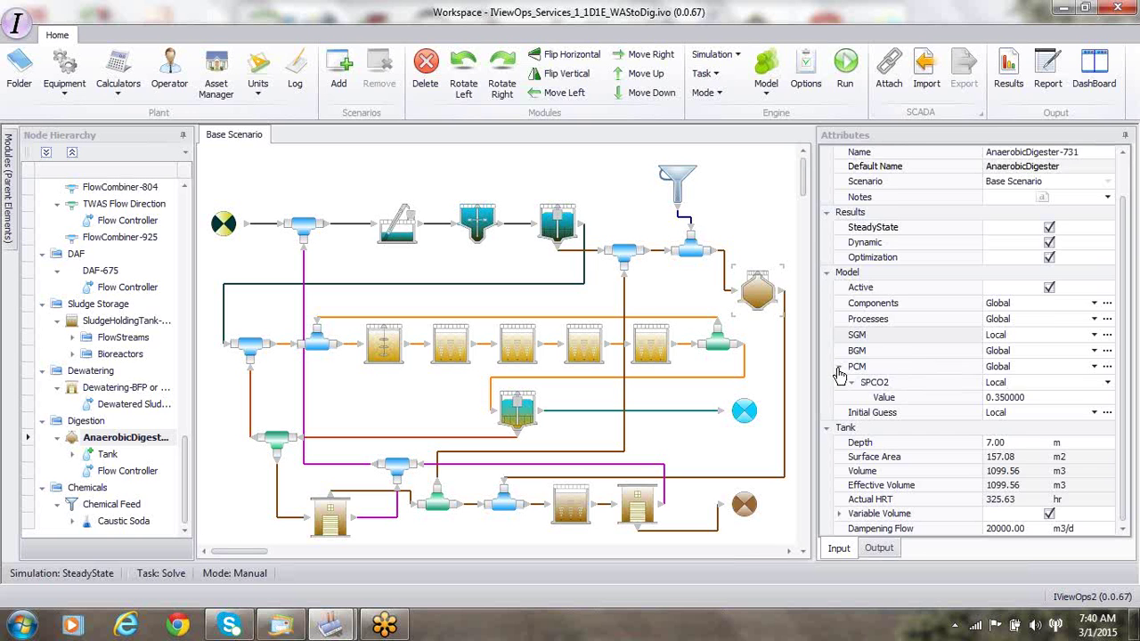
scroll(839, 375, "up", 1)
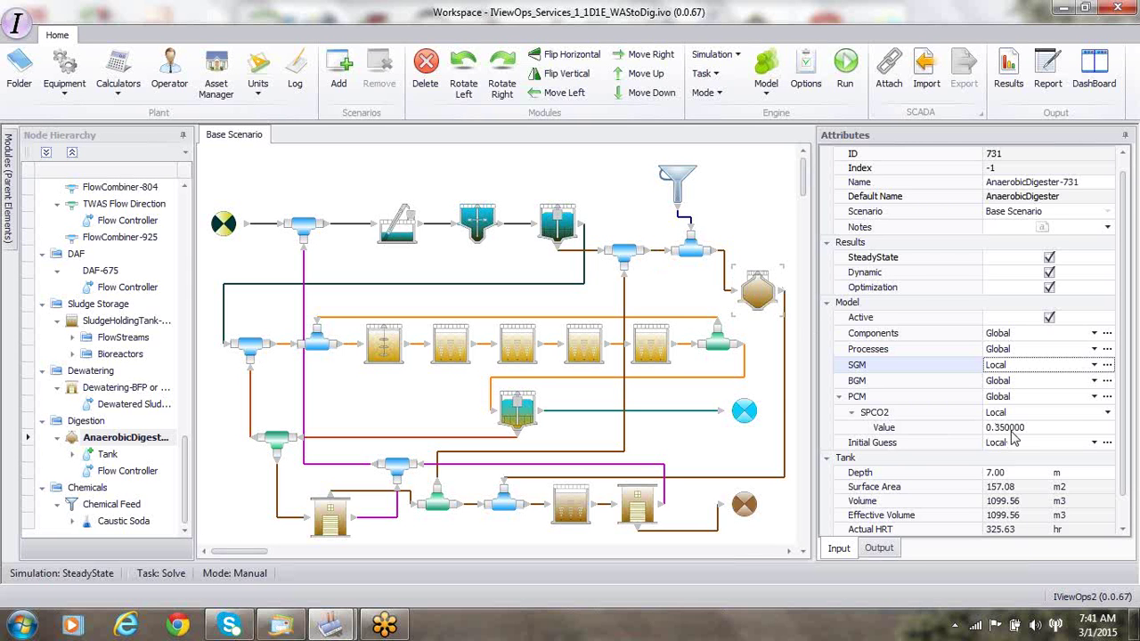
left_click(663, 352)
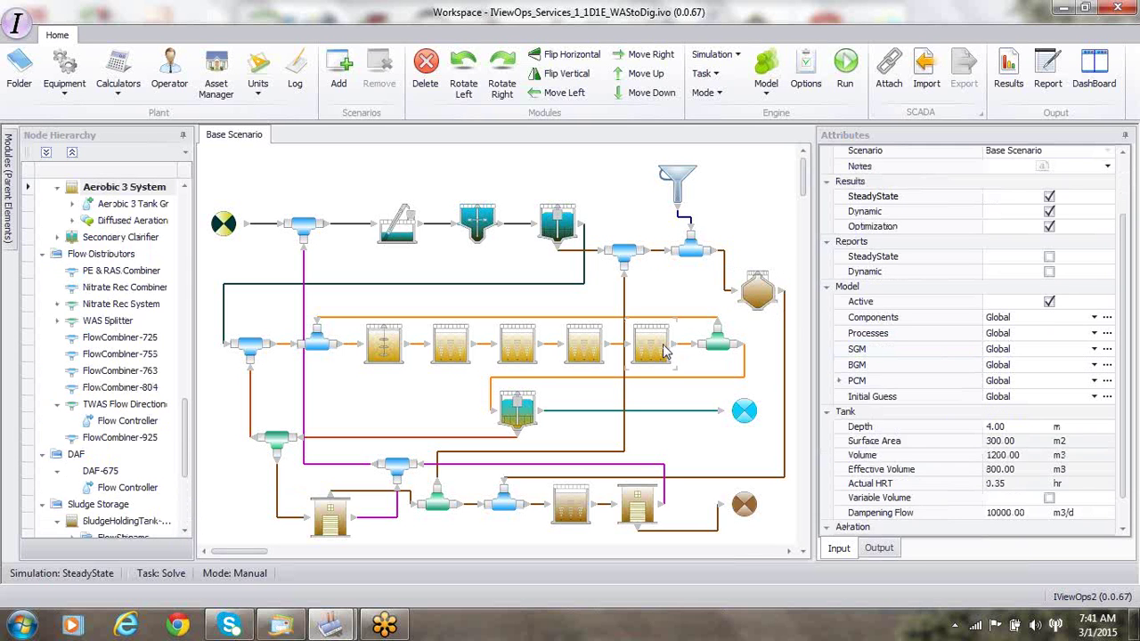
left_click(838, 382)
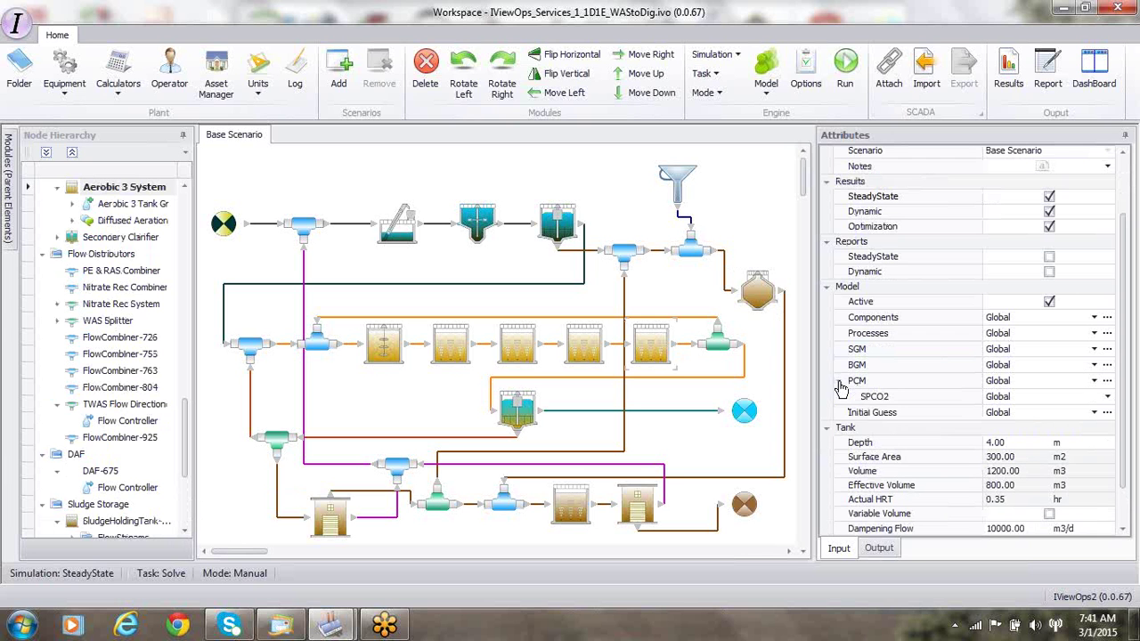
left_click(1109, 403)
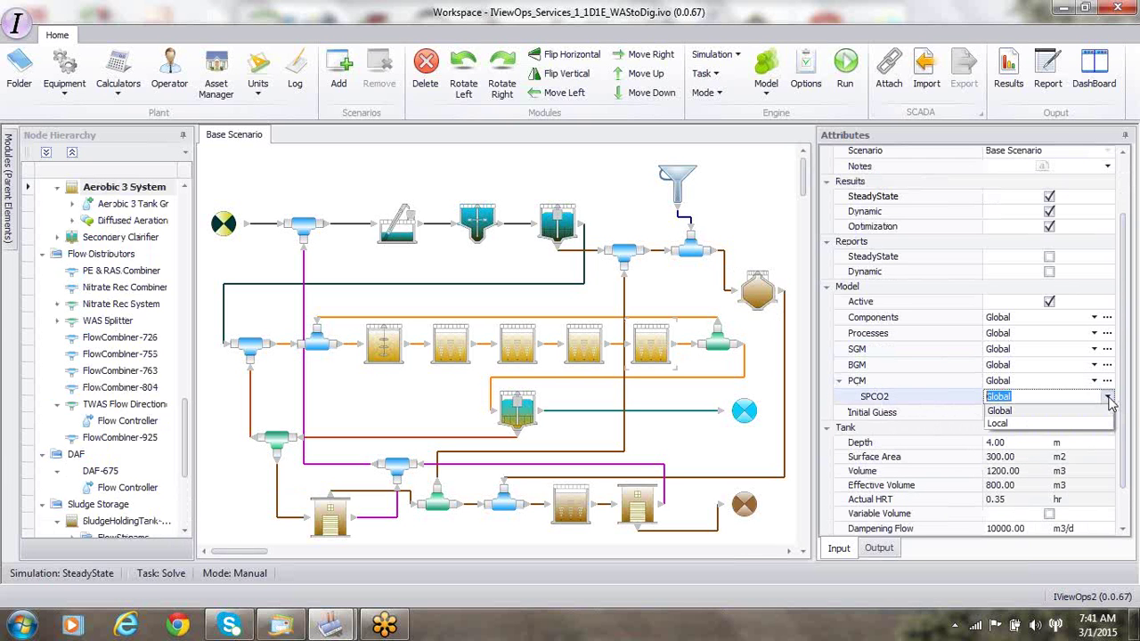
left_click(1004, 414)
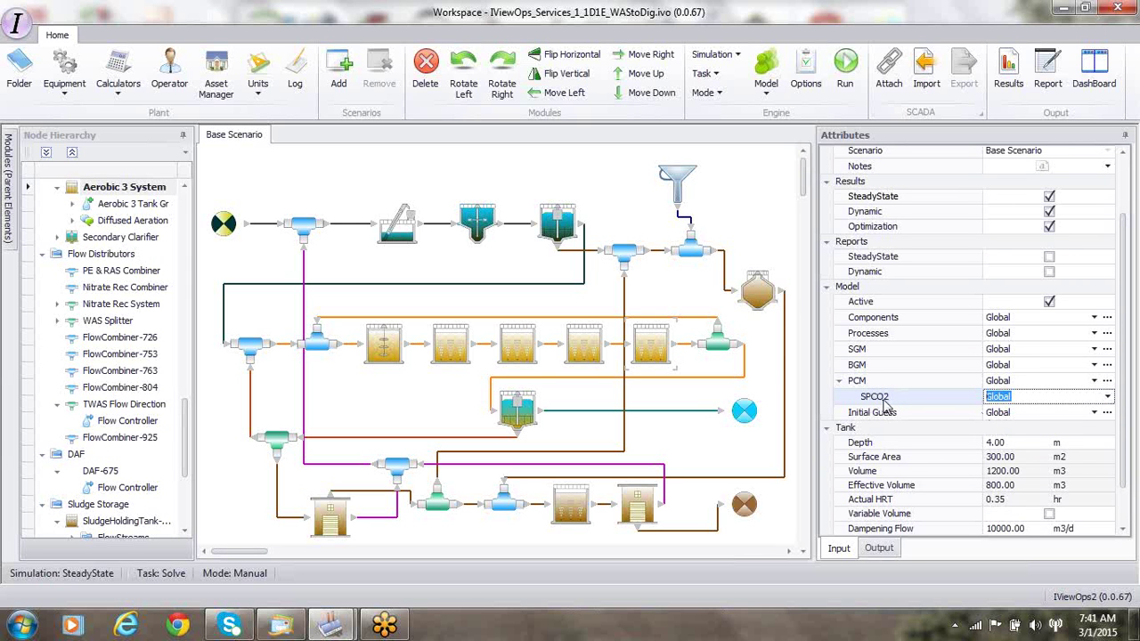
Step: Review the plant-wide PCM parameters and the model constant for the partial pressure of CO2
left_click(771, 103)
mouse_move(795, 160)
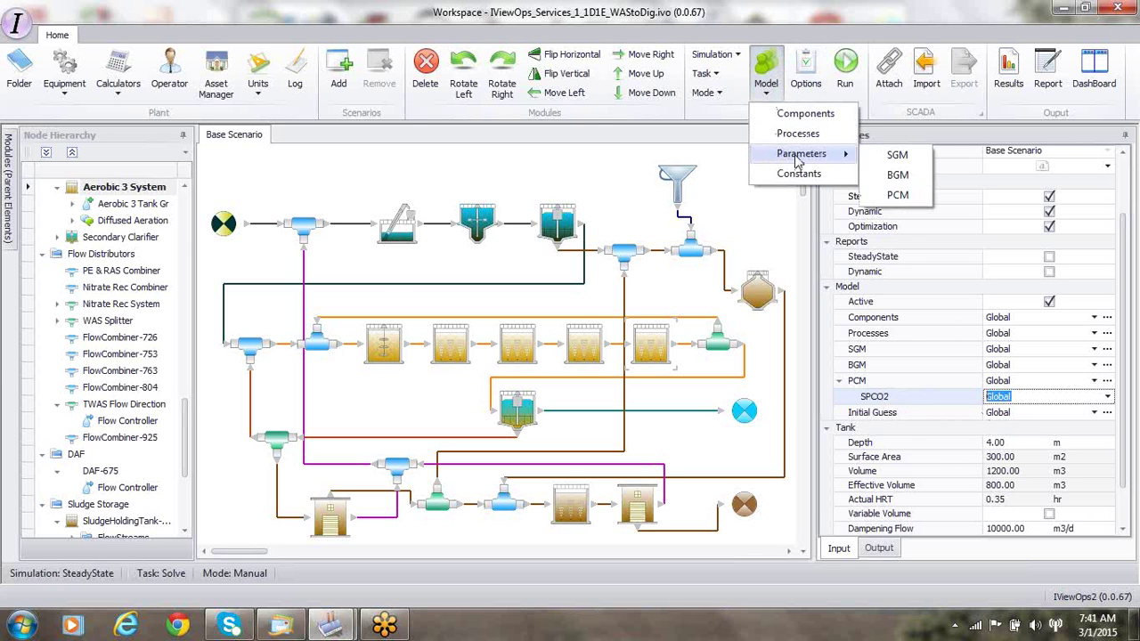
left_click(895, 196)
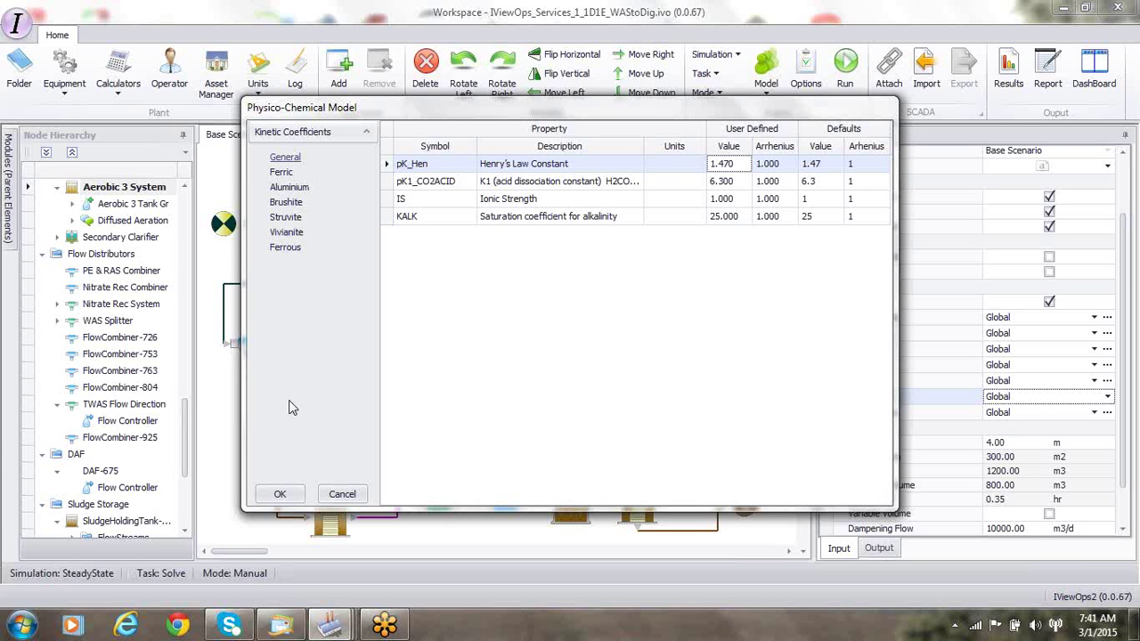
left_click(280, 494)
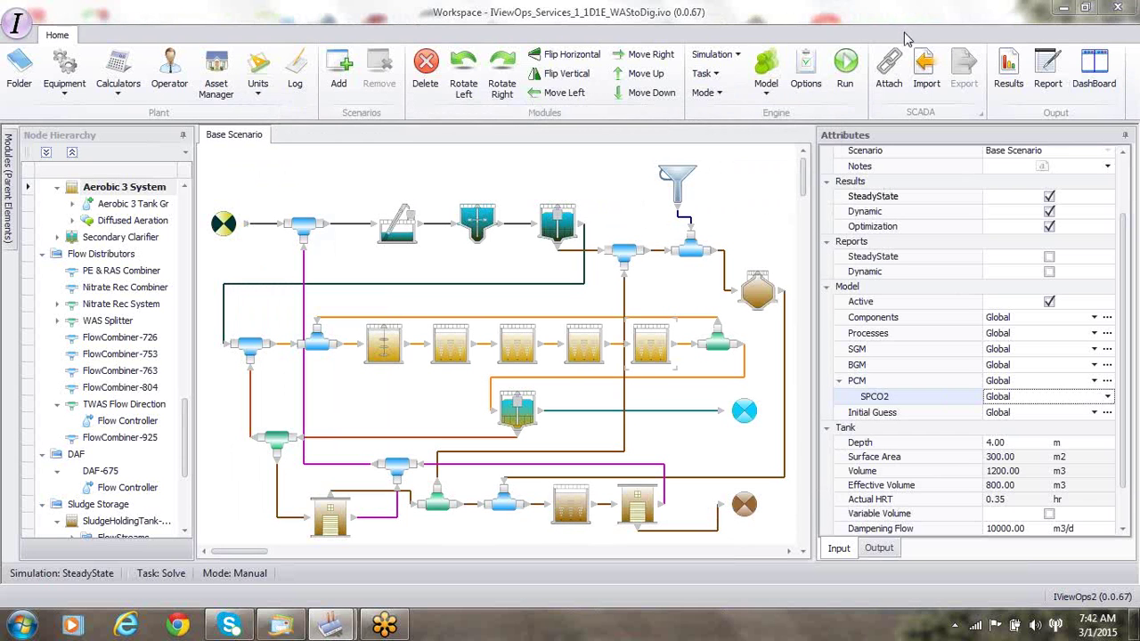
left_click(764, 98)
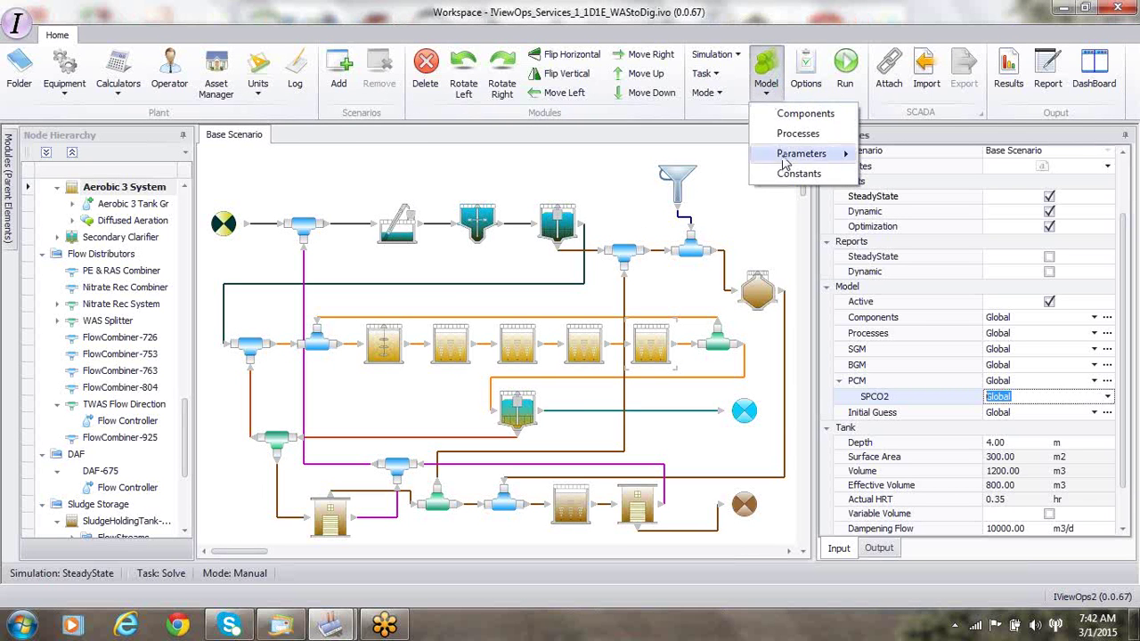
left_click(782, 171)
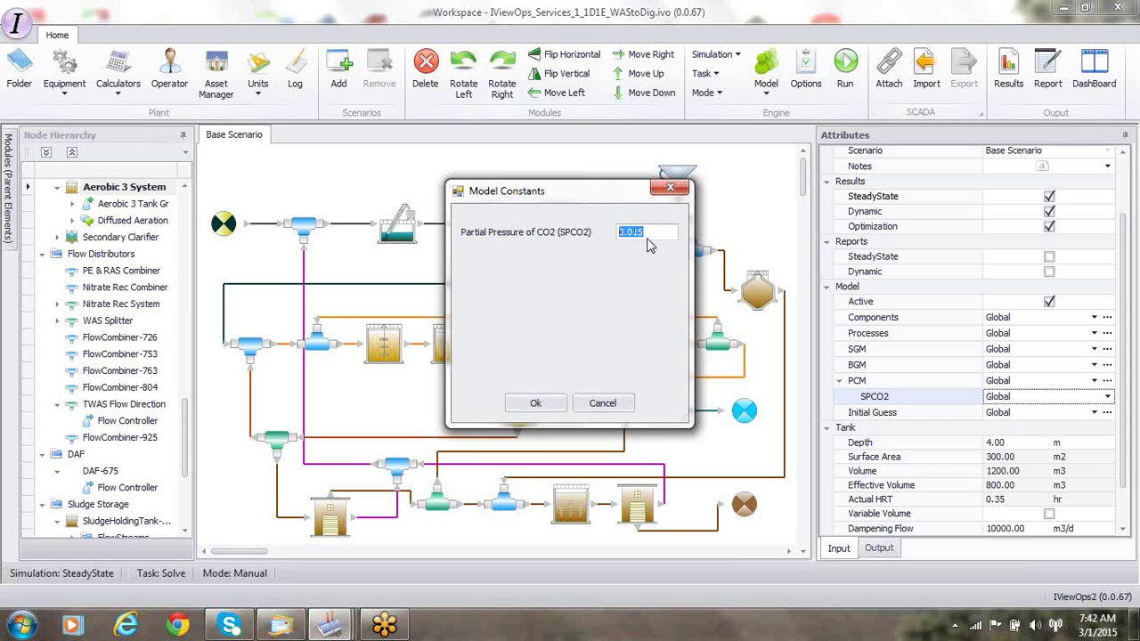
left_click(677, 189)
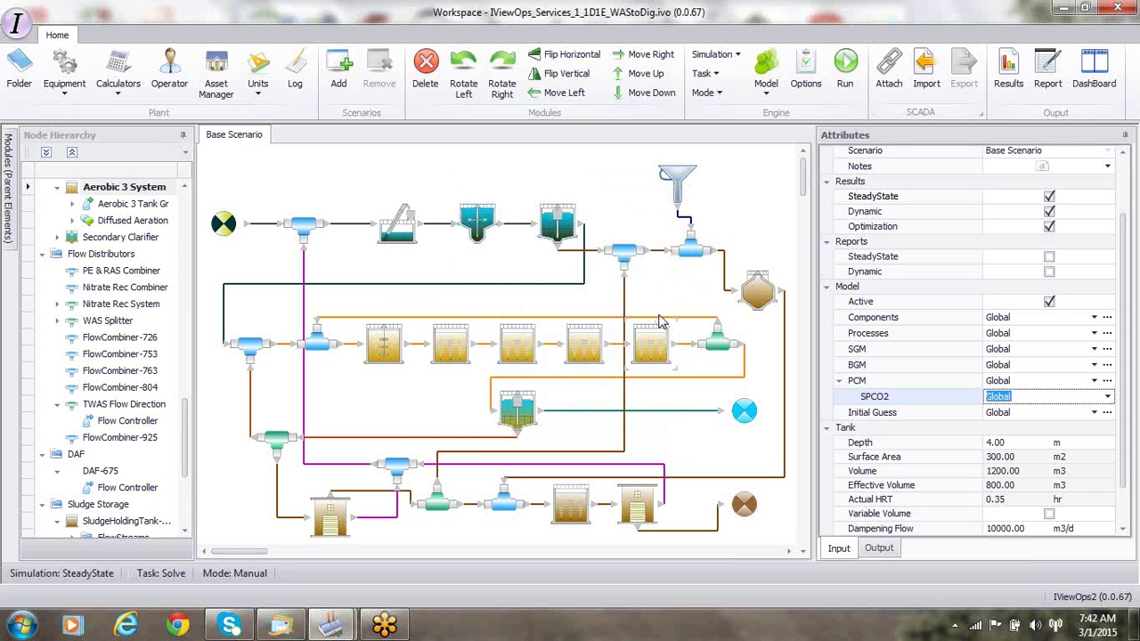
Step: Compare the liquid temperature defined for the anaerobic digester's tank with the plant-level liquid temperature
left_click(758, 291)
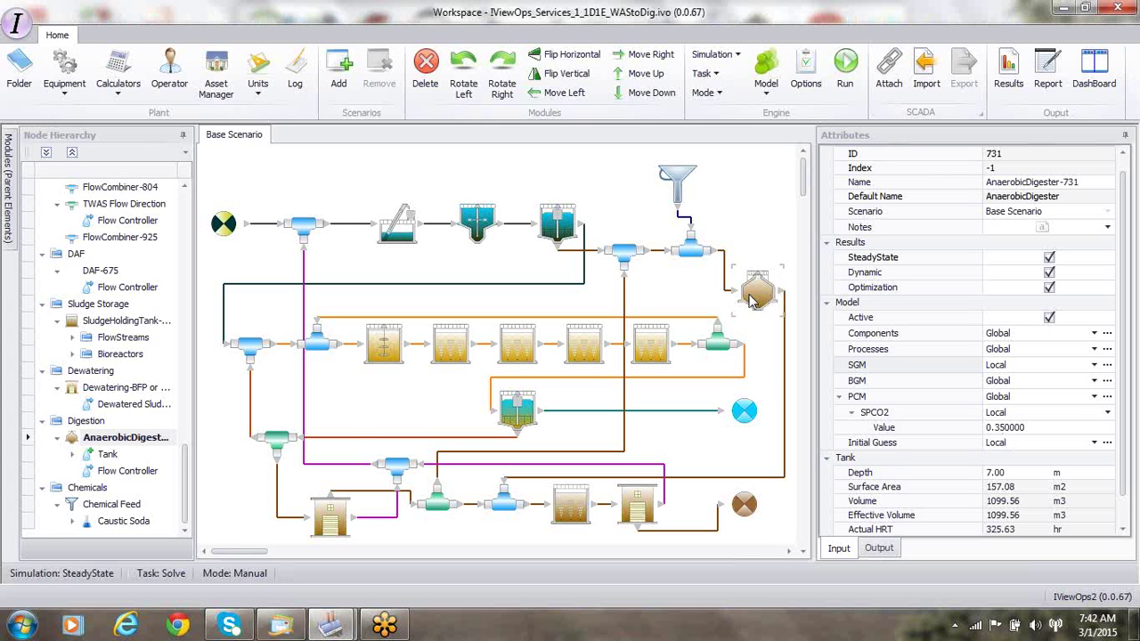
left_click(73, 455)
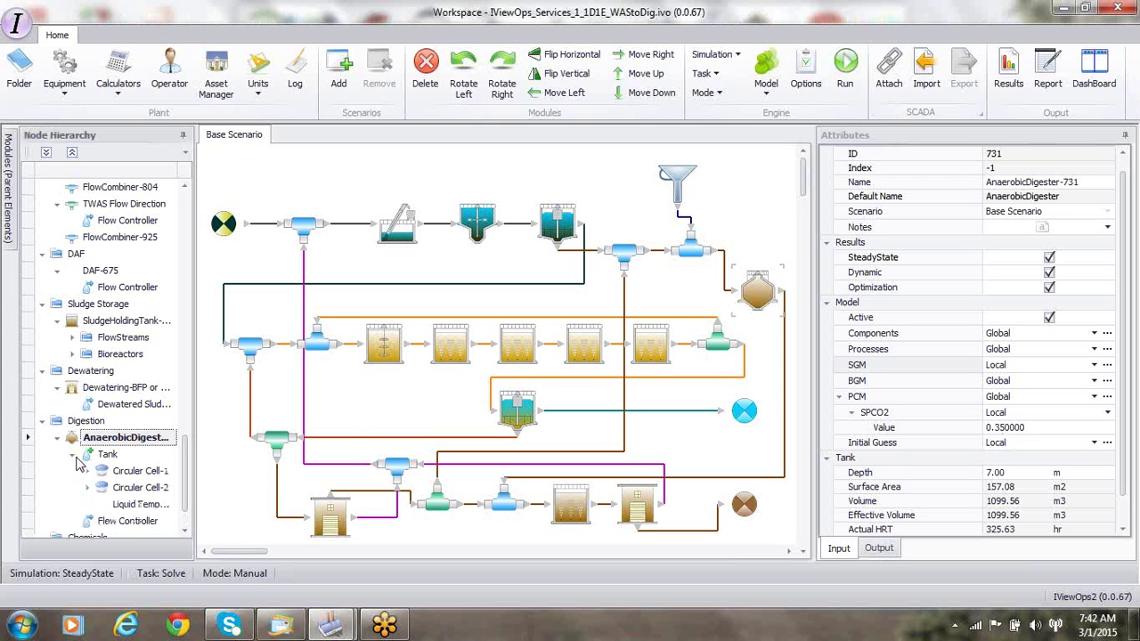
left_click(134, 506)
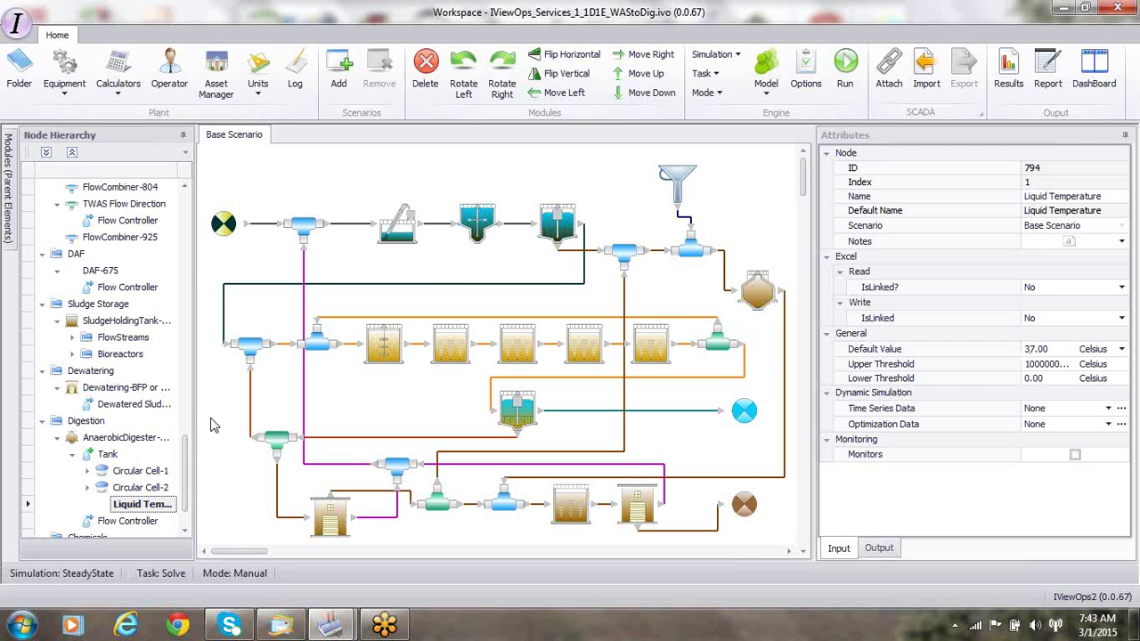
left_click_drag(187, 440, 181, 186)
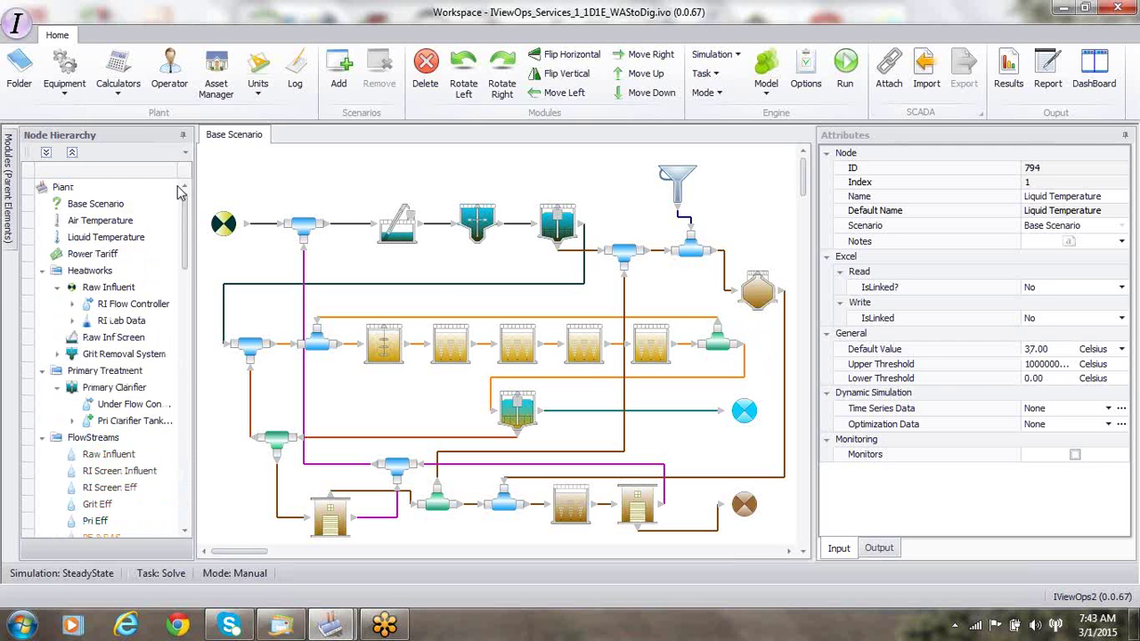
left_click(116, 237)
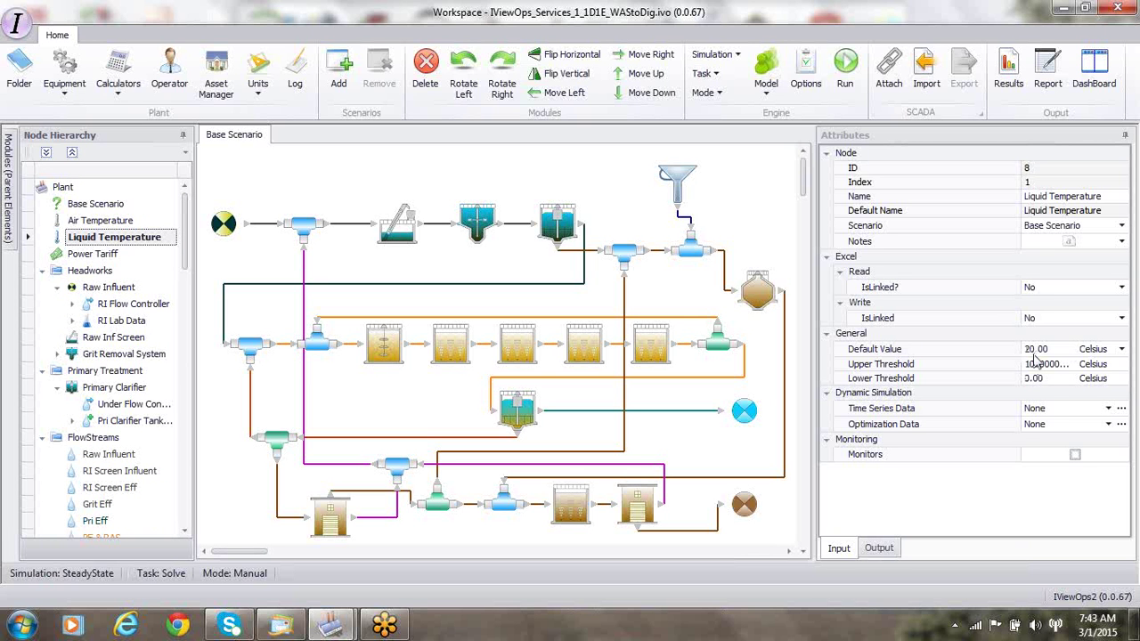
Step: Review which soluble and particulate model components are active, down to the brushite, struvite and vivianite precipitates
left_click(756, 304)
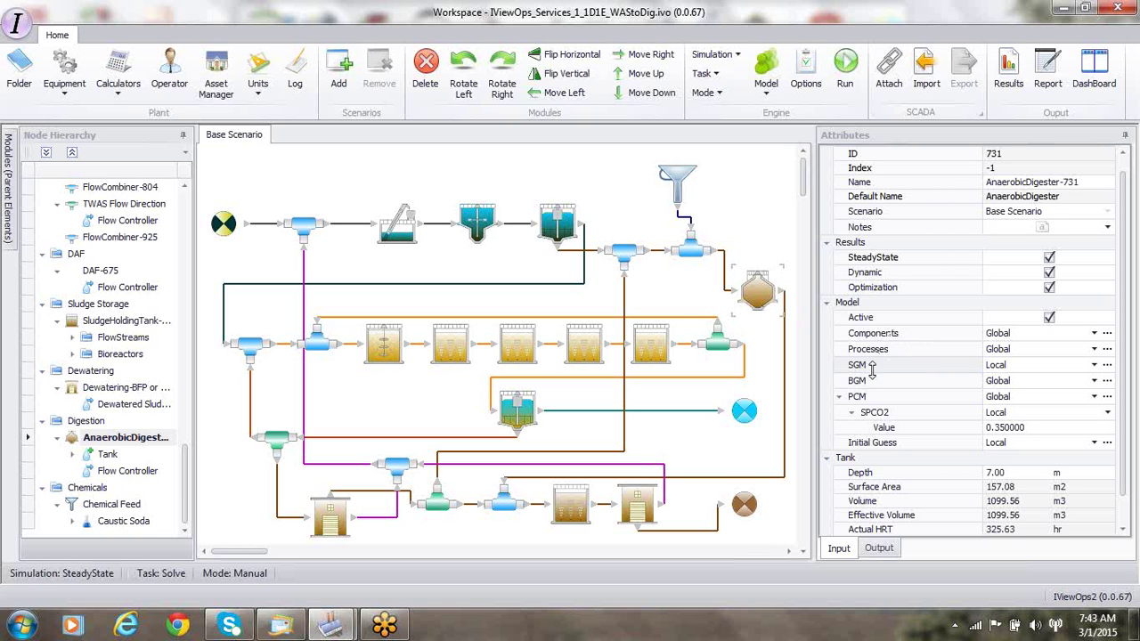
left_click(767, 96)
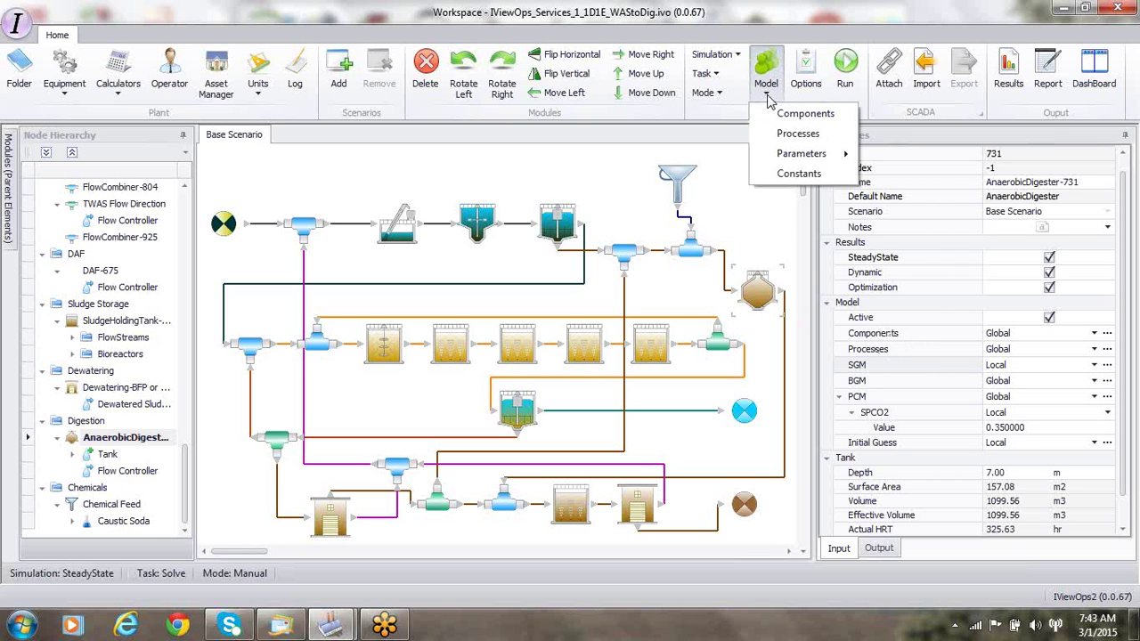
left_click(781, 114)
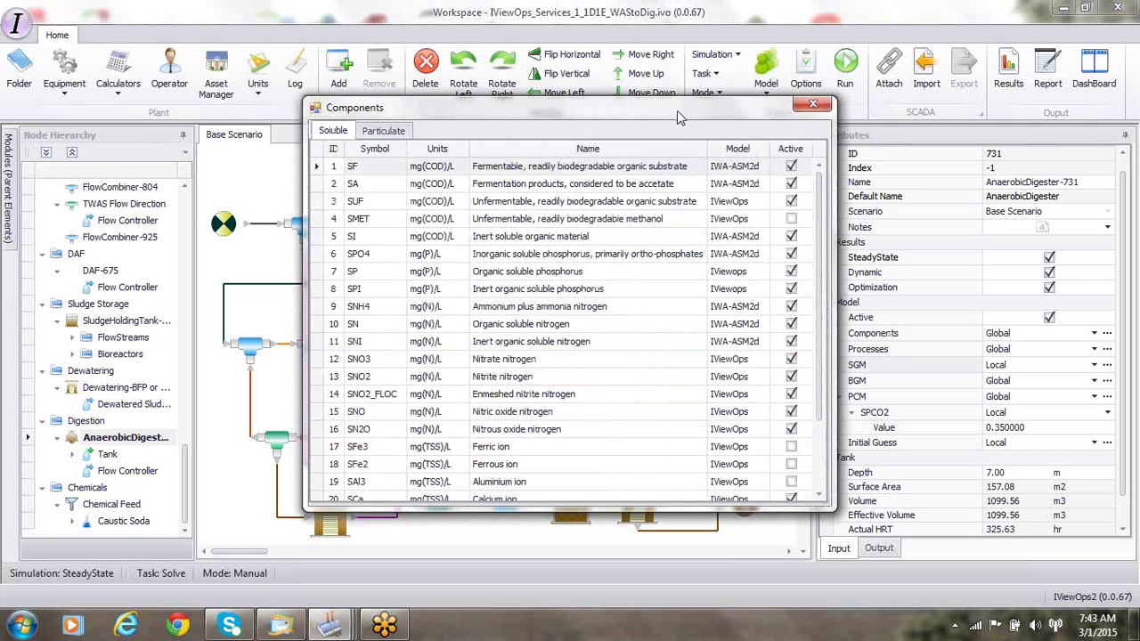
left_click_drag(723, 98, 728, 129)
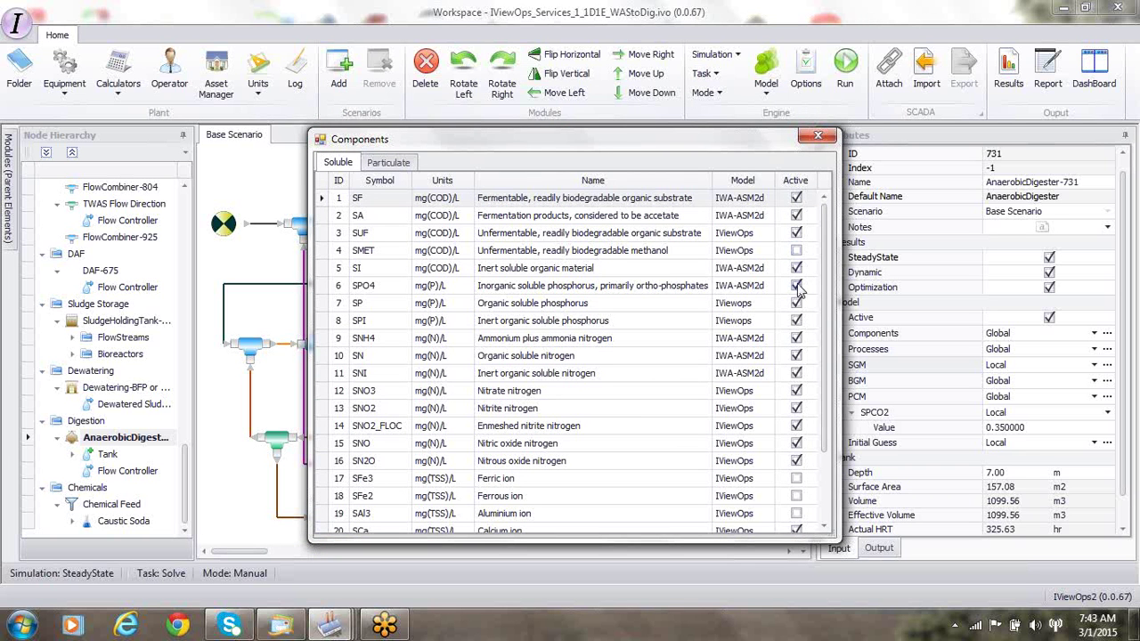
left_click_drag(824, 445, 824, 502)
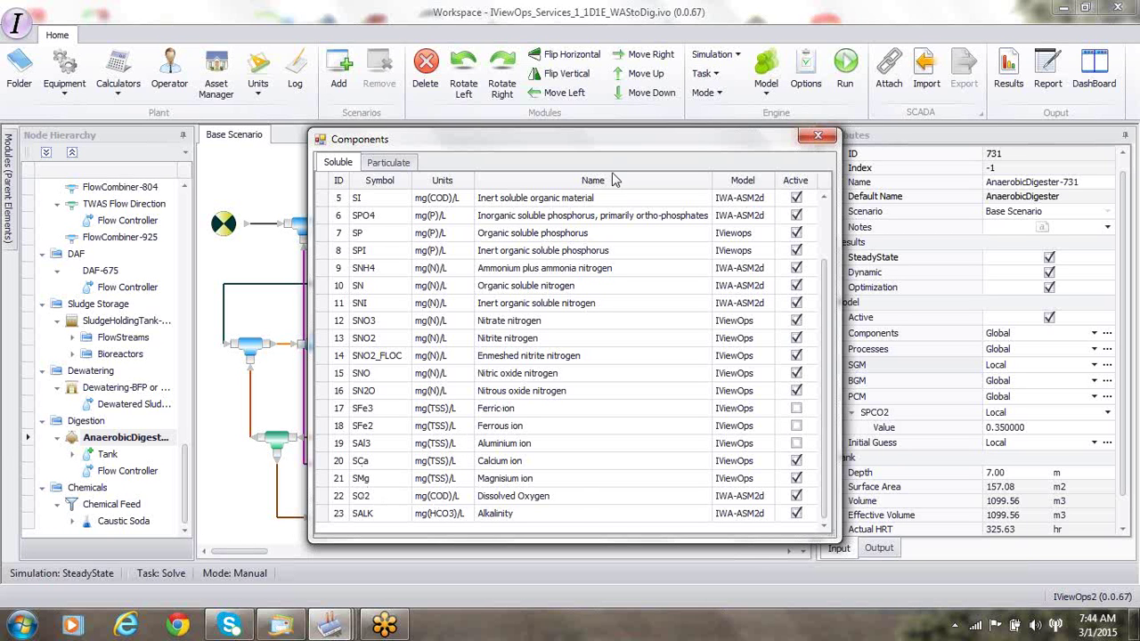
left_click(399, 168)
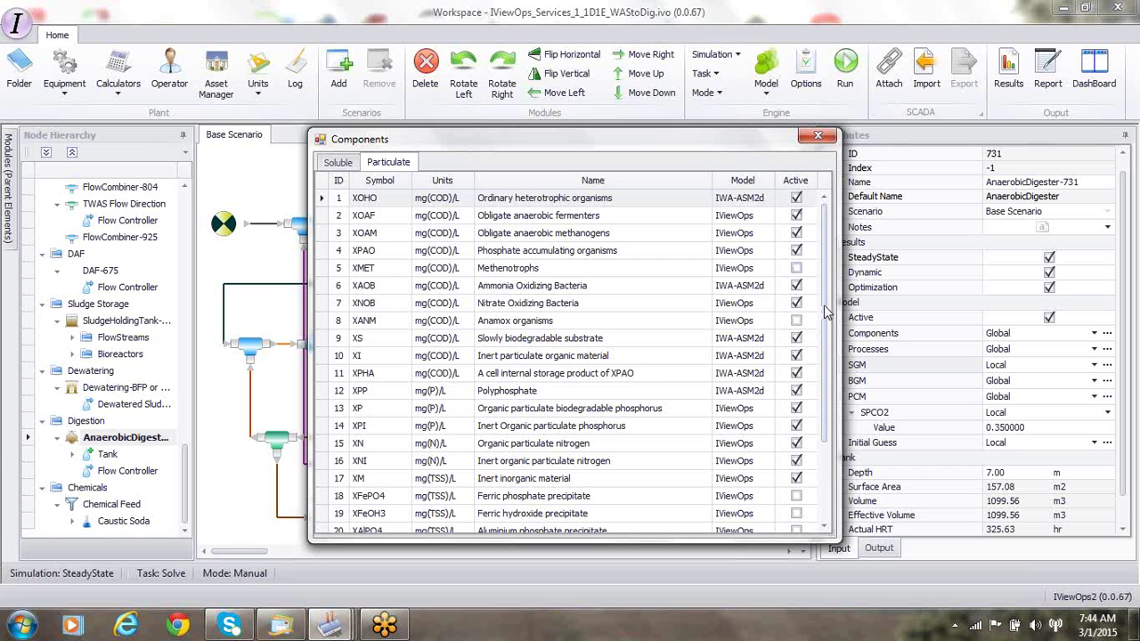
left_click_drag(826, 312, 831, 389)
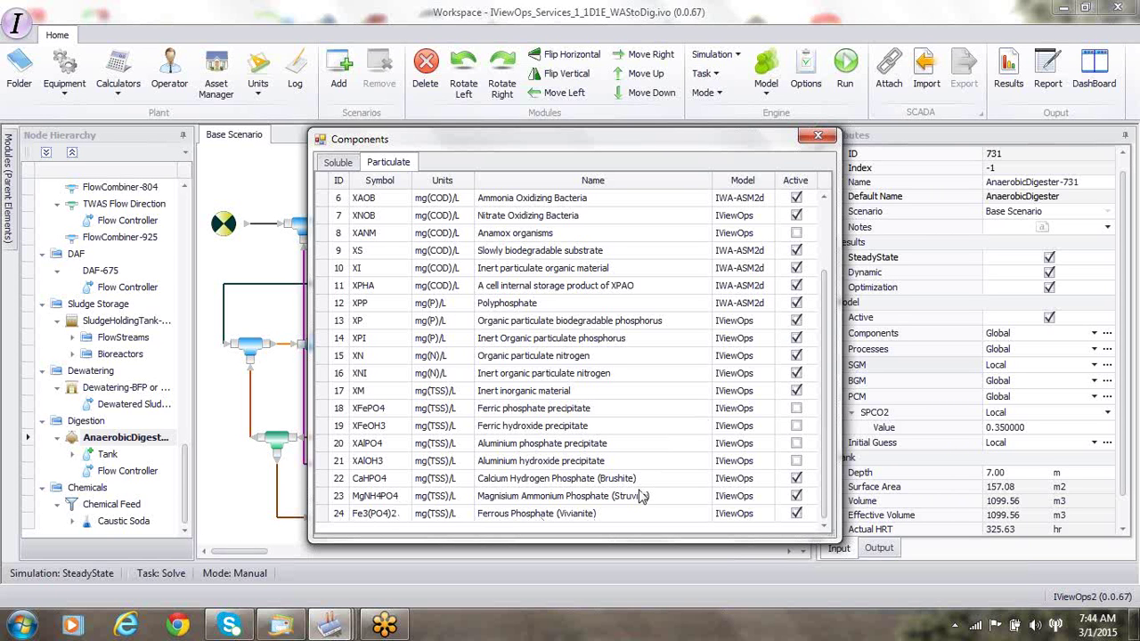
left_click(818, 138)
Step: Review the active model processes, switching the struvite precipitation process off and back on
left_click(766, 71)
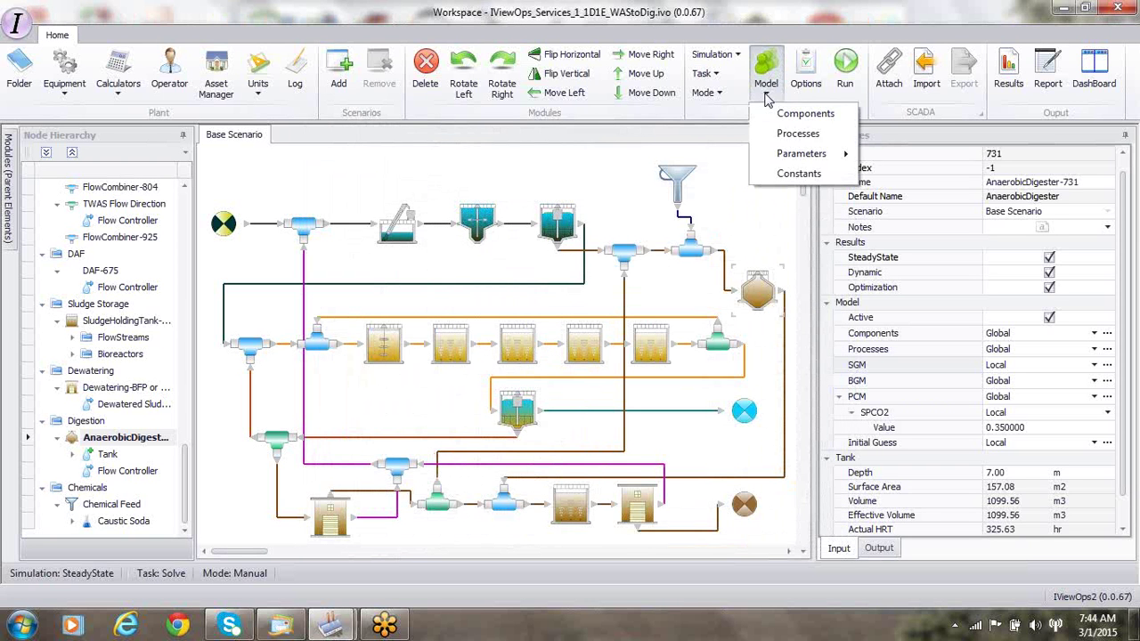
left_click(780, 135)
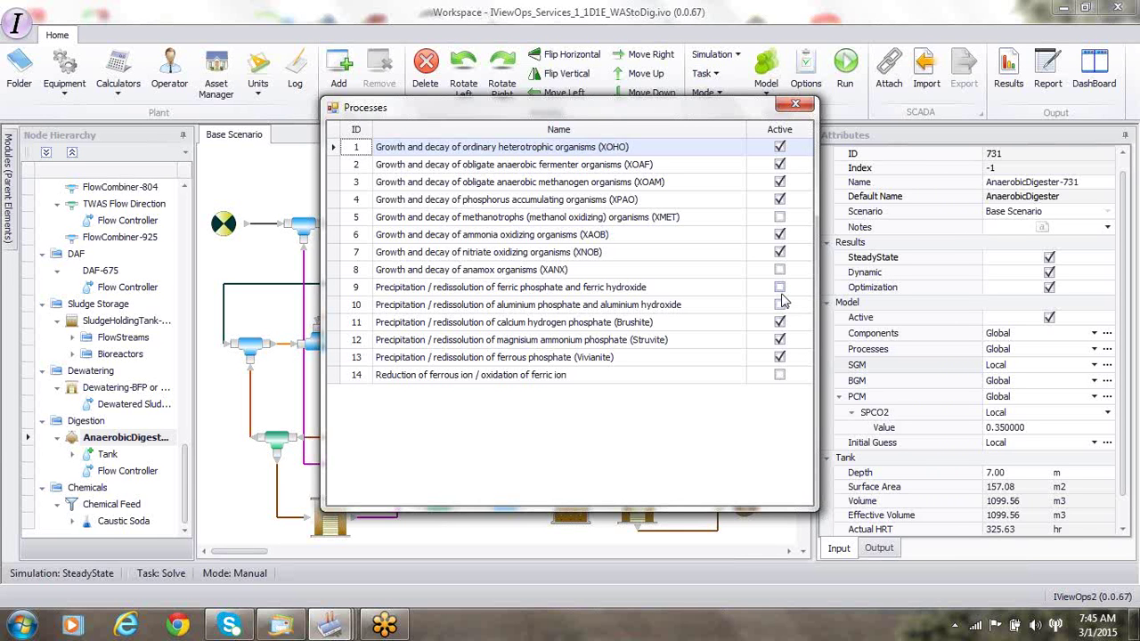
left_click(781, 340)
left_click(780, 339)
left_click(793, 105)
Step: Look at the plant-wide parameter sets and the digester's own Suspended Growth Model parameters, leaving them unchanged
left_click(766, 81)
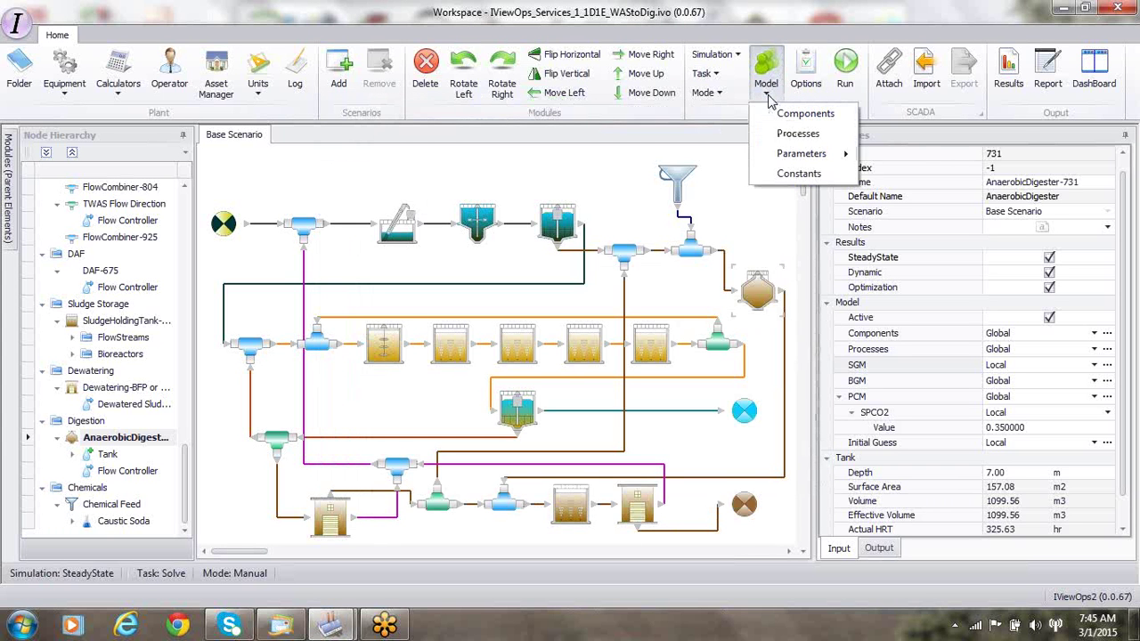
mouse_move(780, 159)
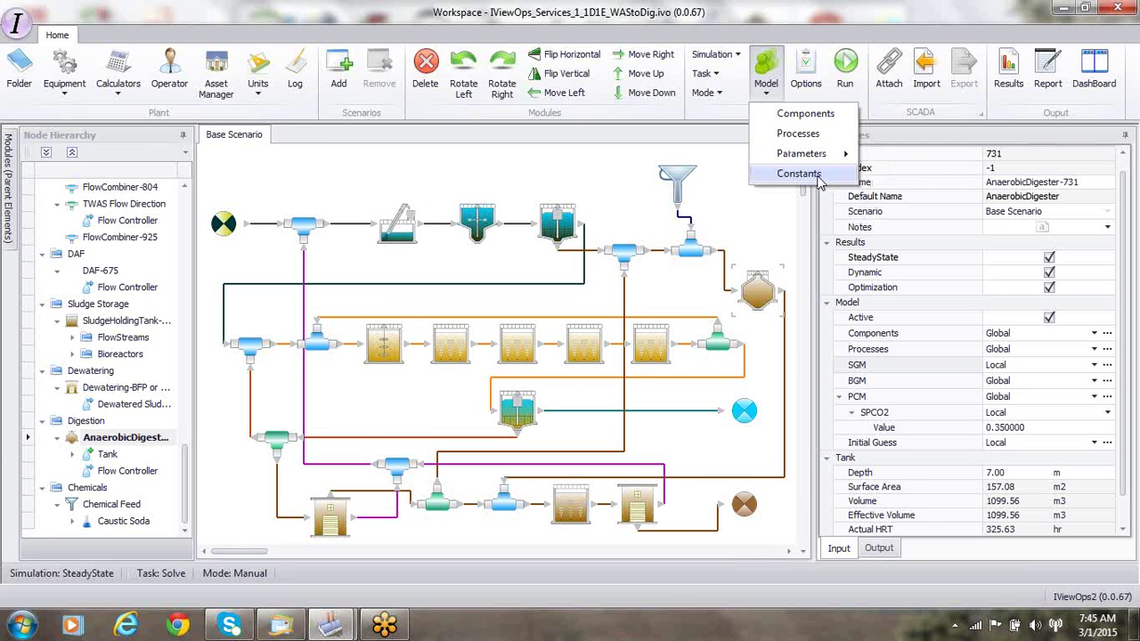
mouse_move(815, 163)
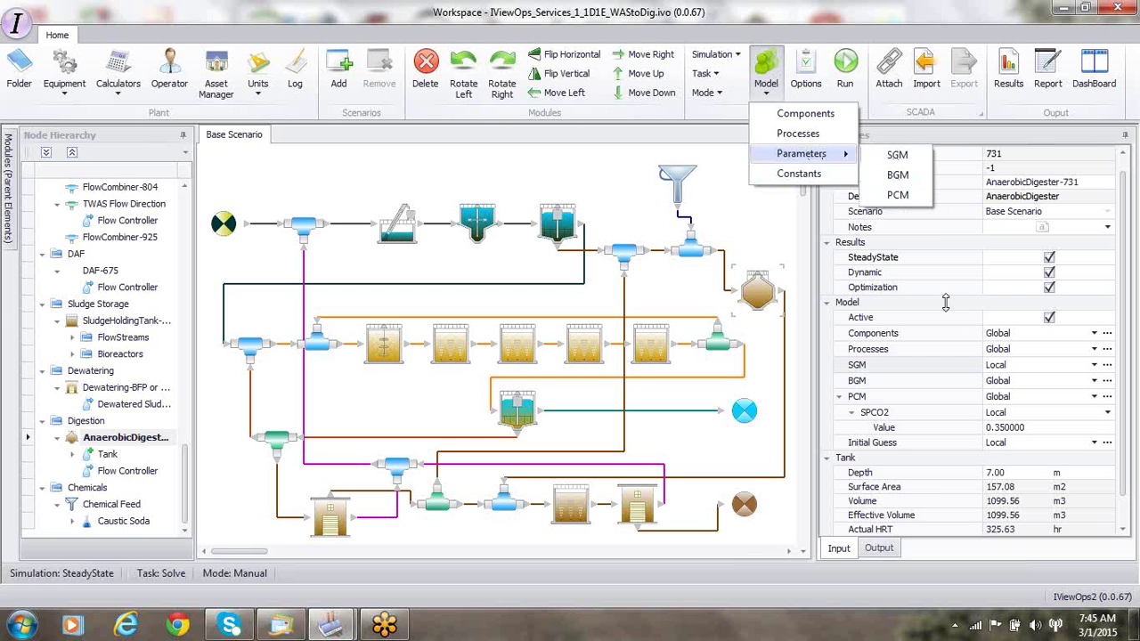
left_click(1109, 364)
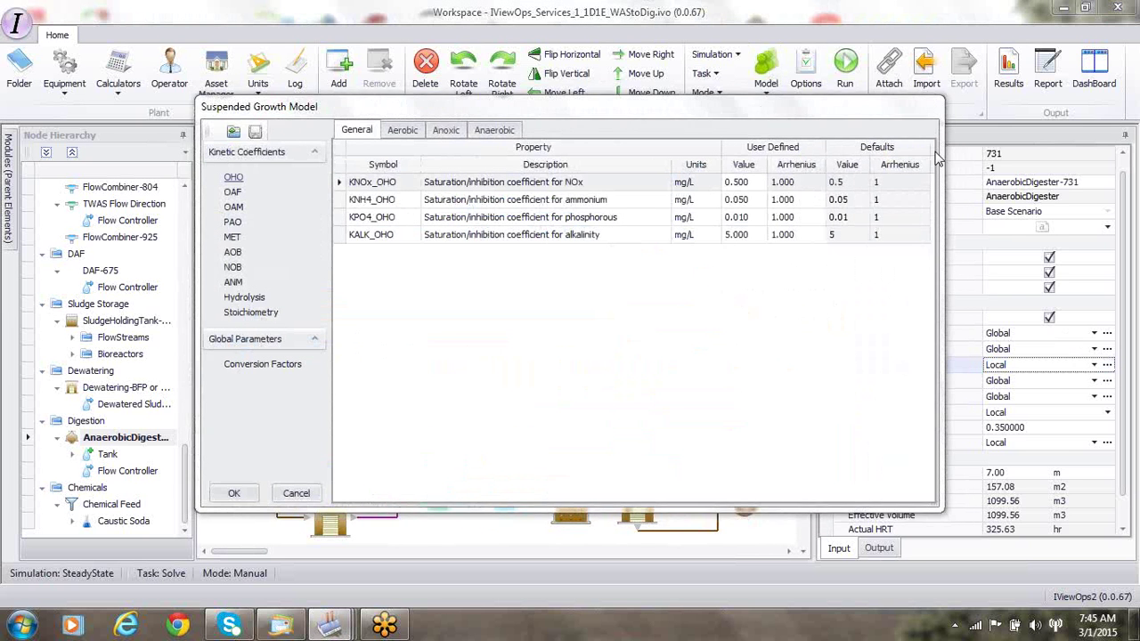
left_click(296, 495)
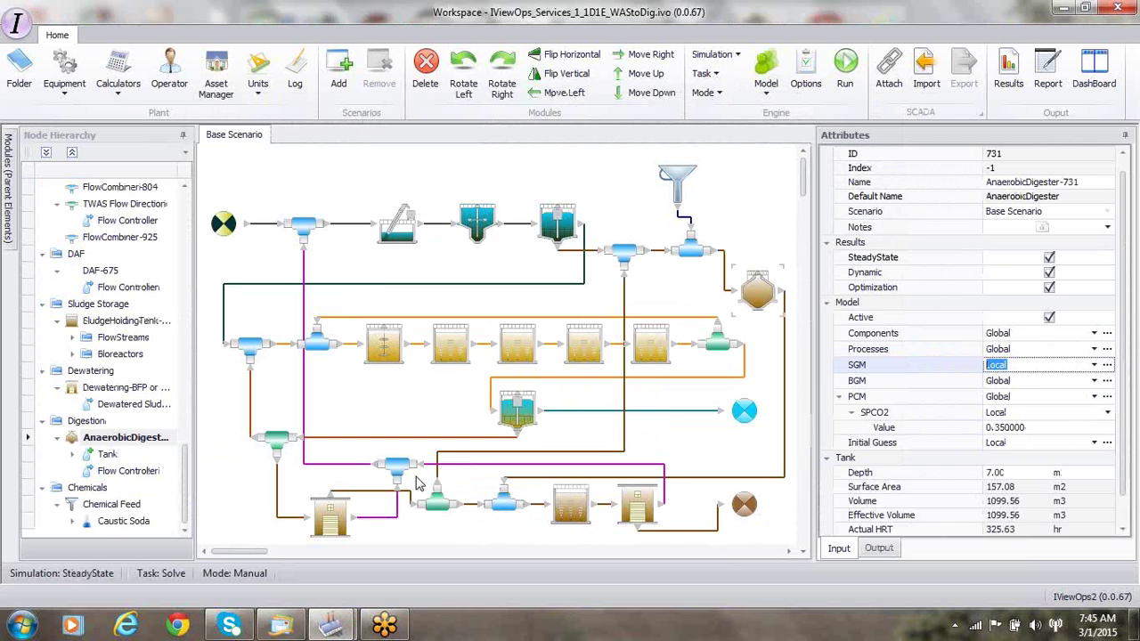
Step: Keep the digester's SGM parameters local and review the anaerobic kinetic coefficients of the OAF and OAM organisms against their defaults
left_click(1095, 366)
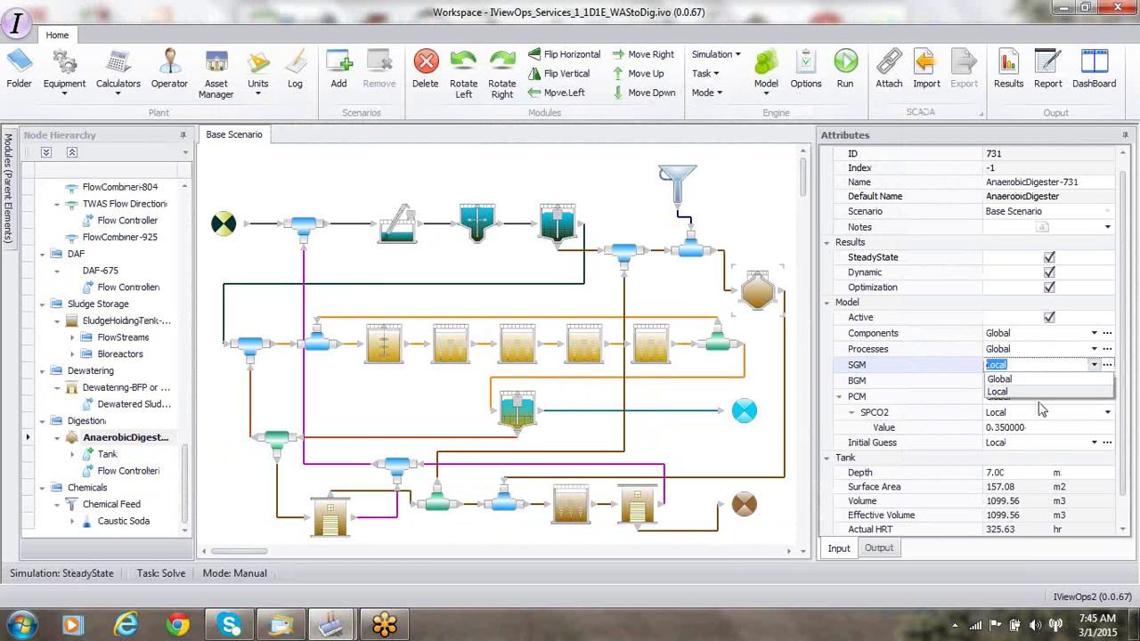
left_click(997, 393)
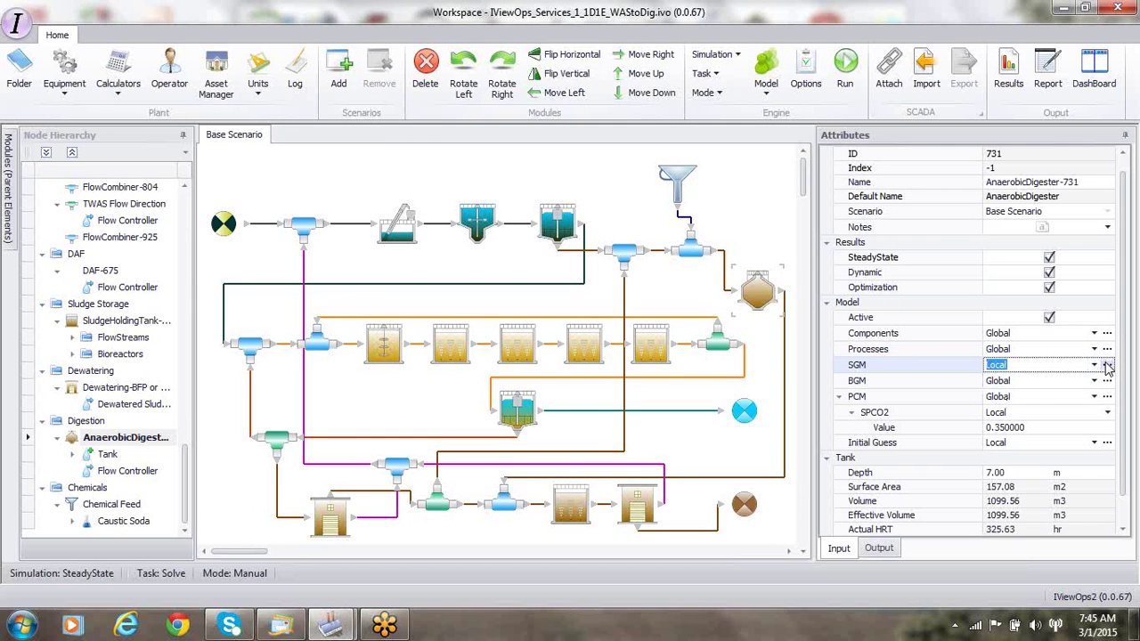
left_click(1107, 365)
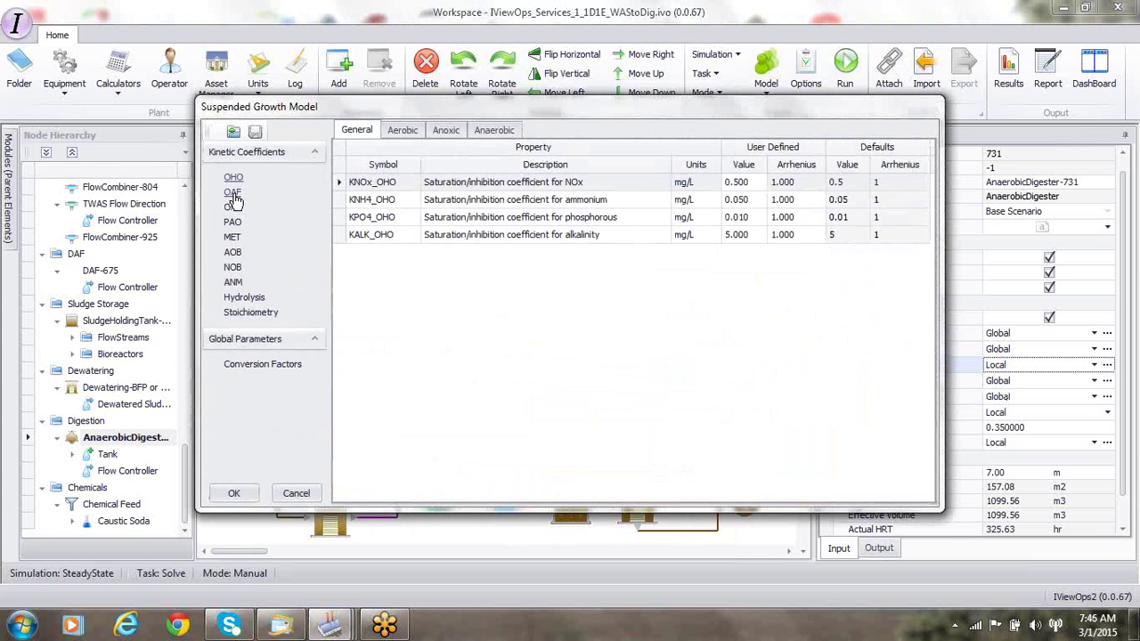
left_click(233, 193)
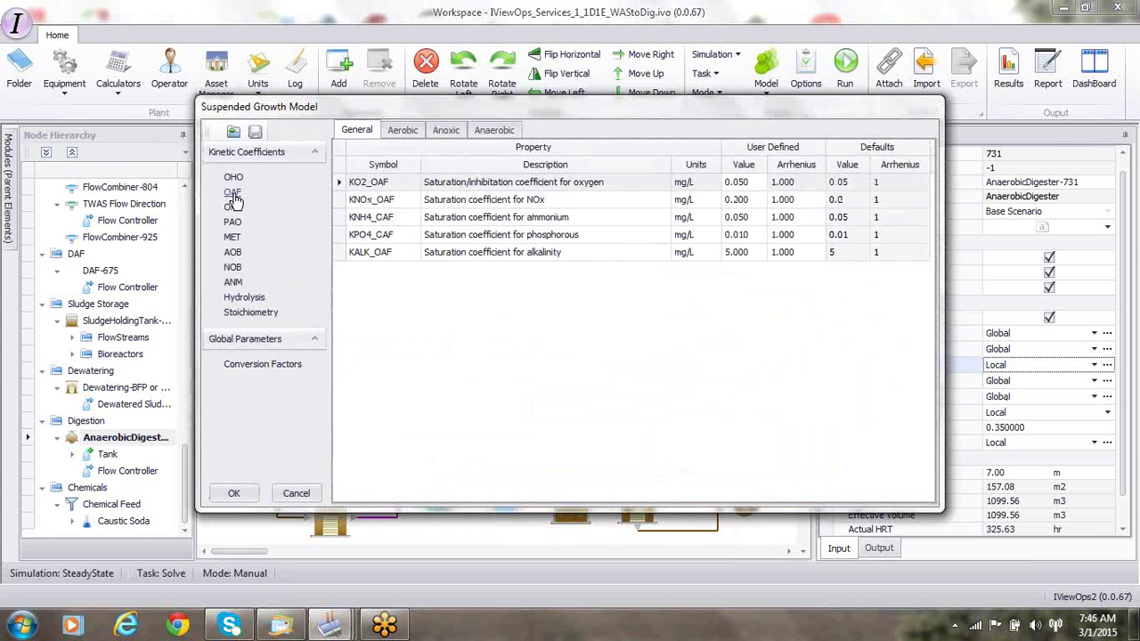
left_click(486, 133)
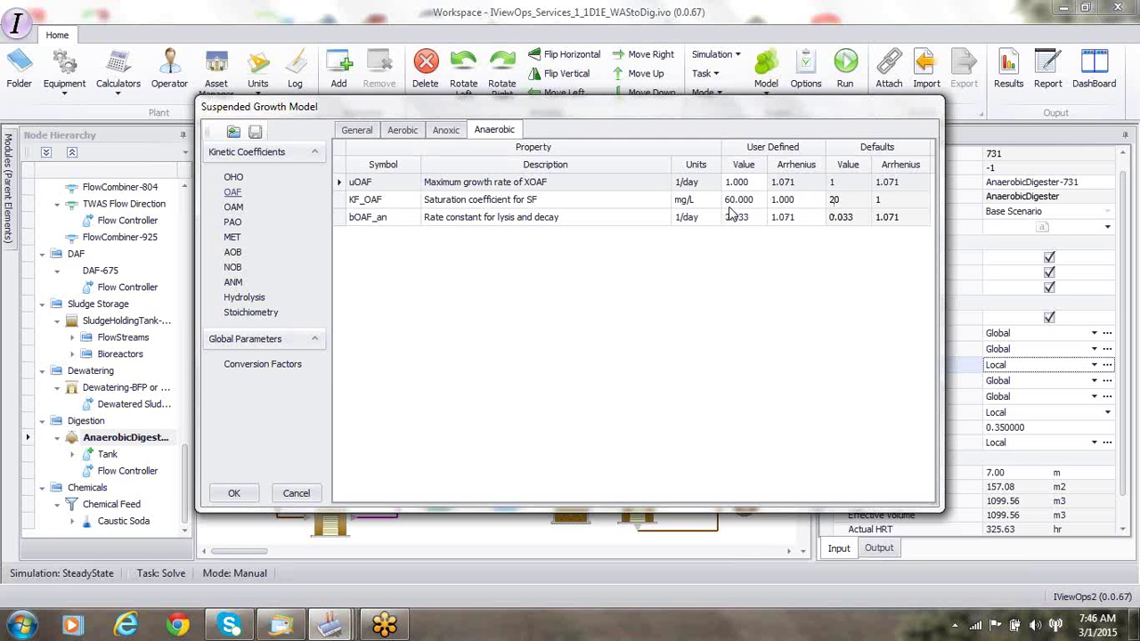
left_click(234, 209)
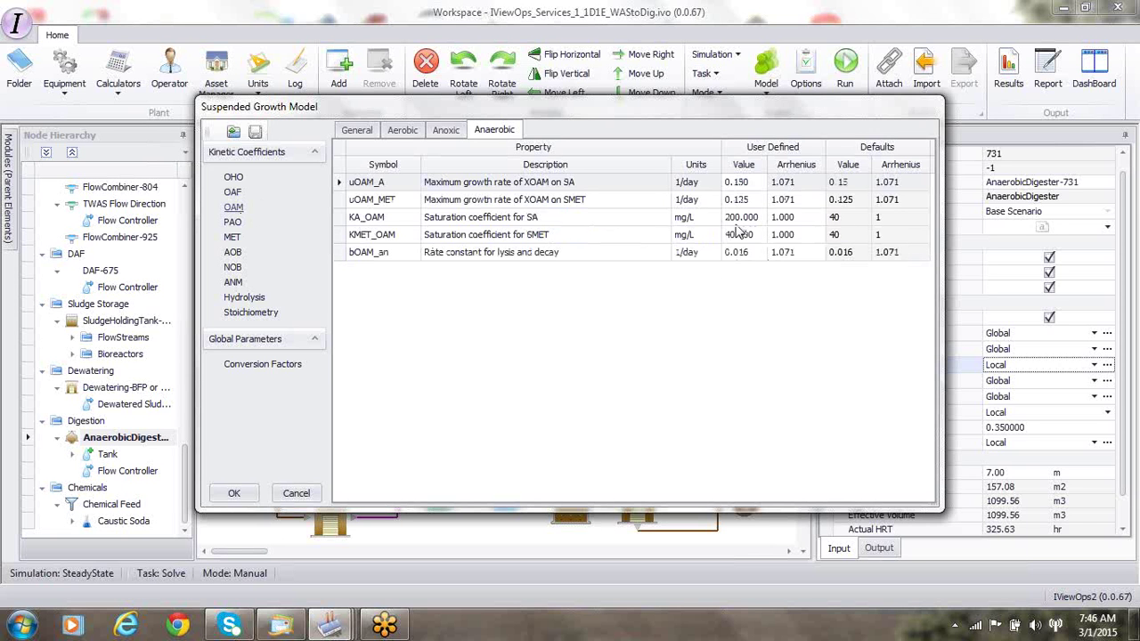
Step: Review the digester's anaerobic hydrolysis rate constants and its stoichiometry coefficients, down to the inert COD fraction and the K/P ratio
left_click(250, 300)
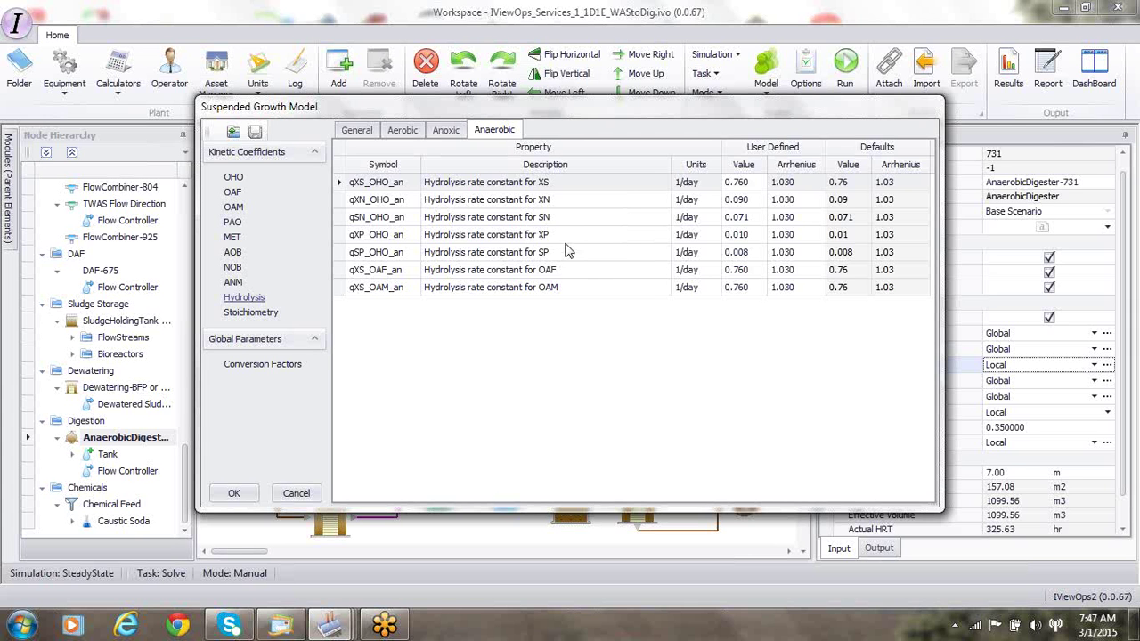
left_click(261, 317)
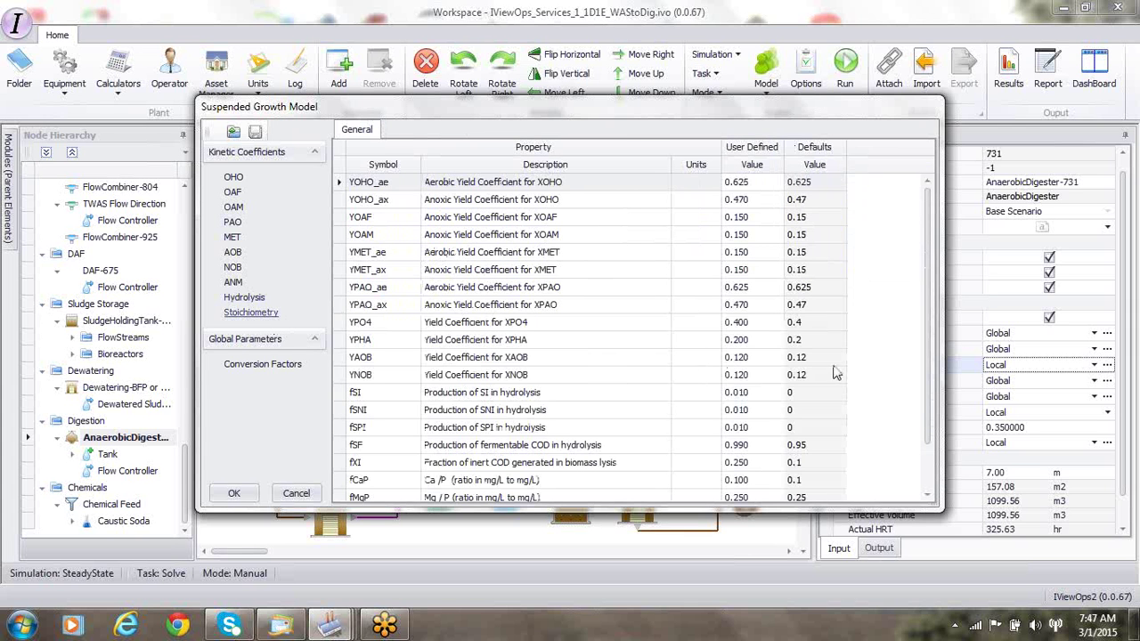
left_click_drag(935, 420, 933, 452)
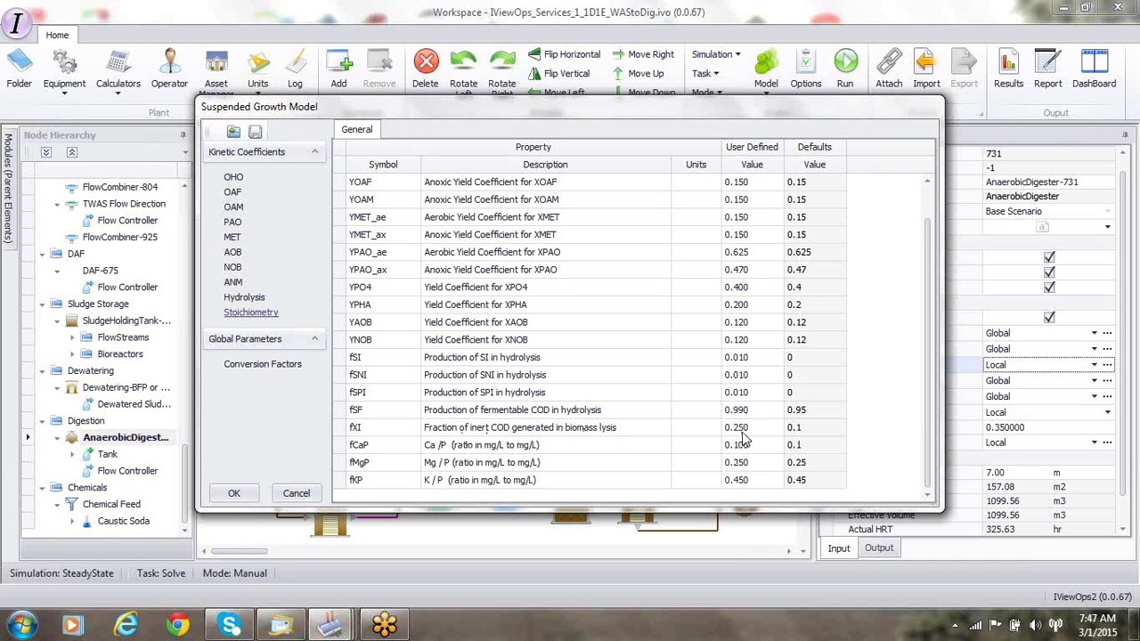
left_click(243, 496)
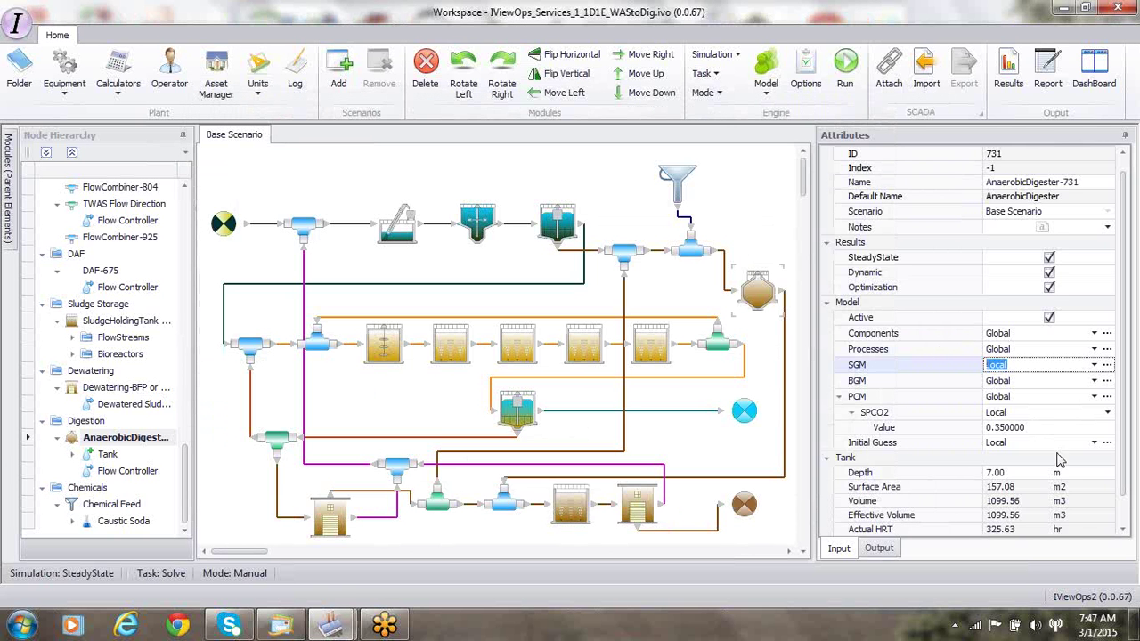
Step: Review the anaerobic digester's local initial guess concentrations and its tank settings down to the dampening flow
left_click(1107, 444)
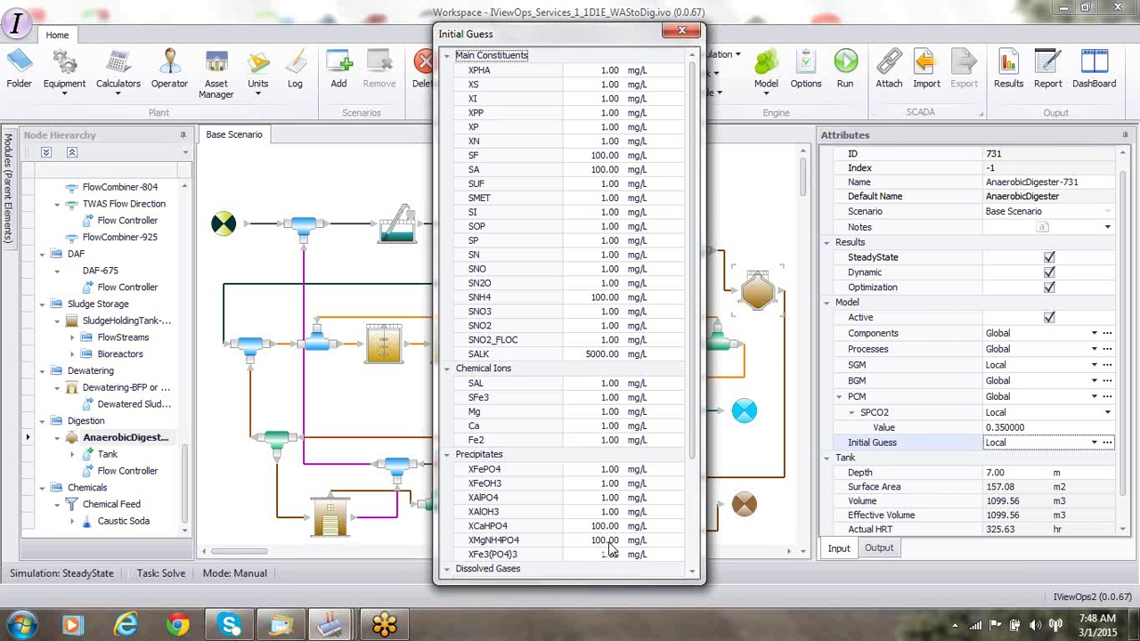
left_click(682, 34)
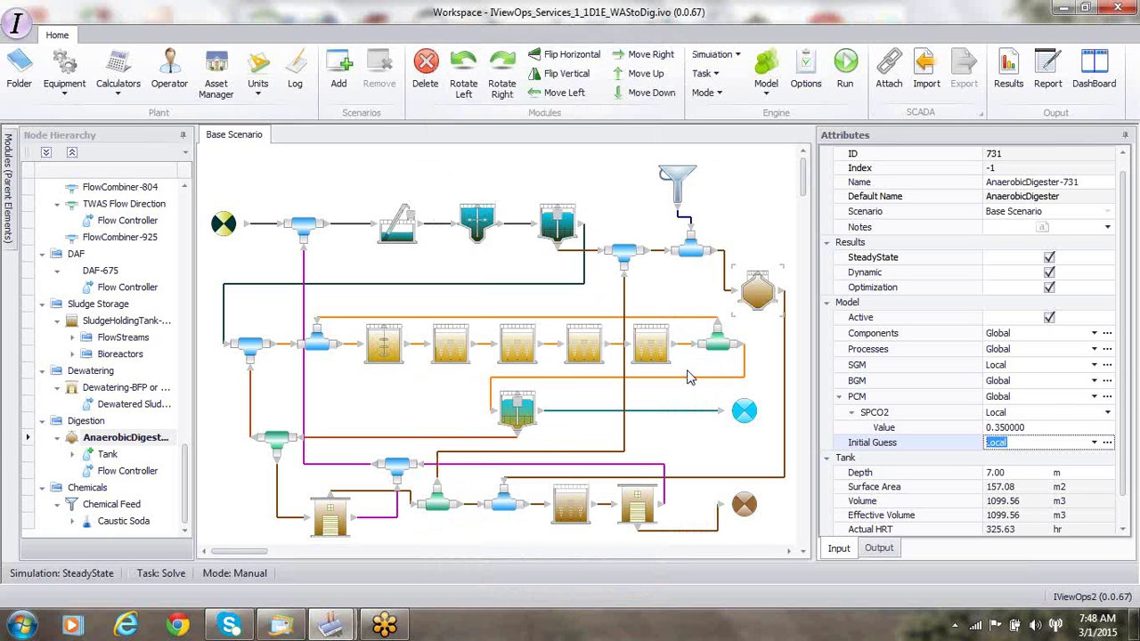
scroll(1124, 396, "down", 1)
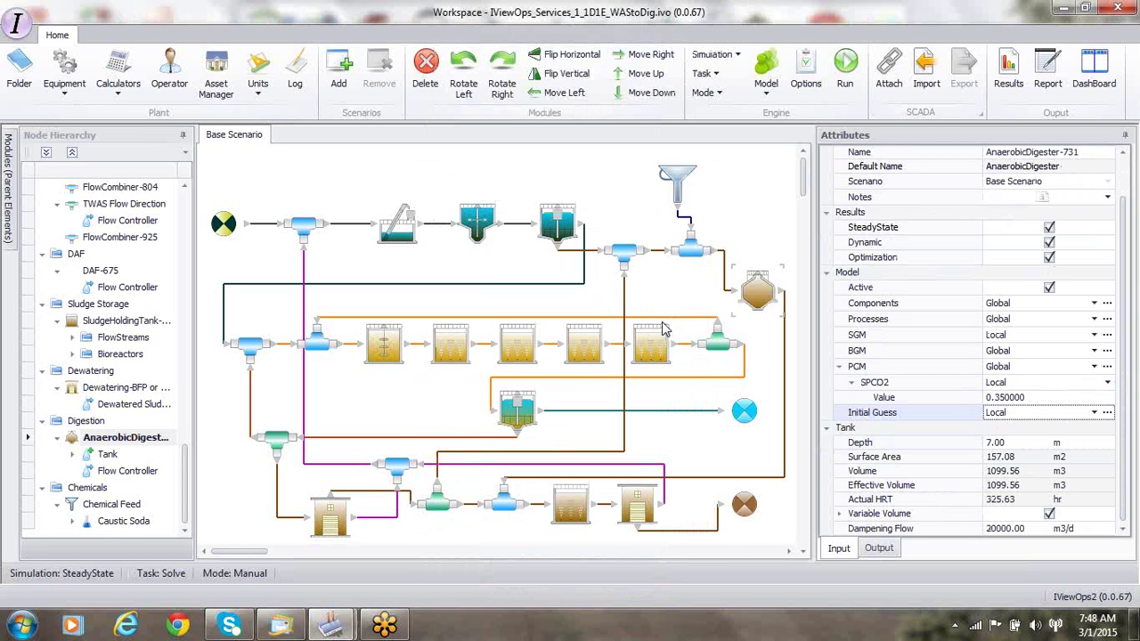
left_click(754, 300)
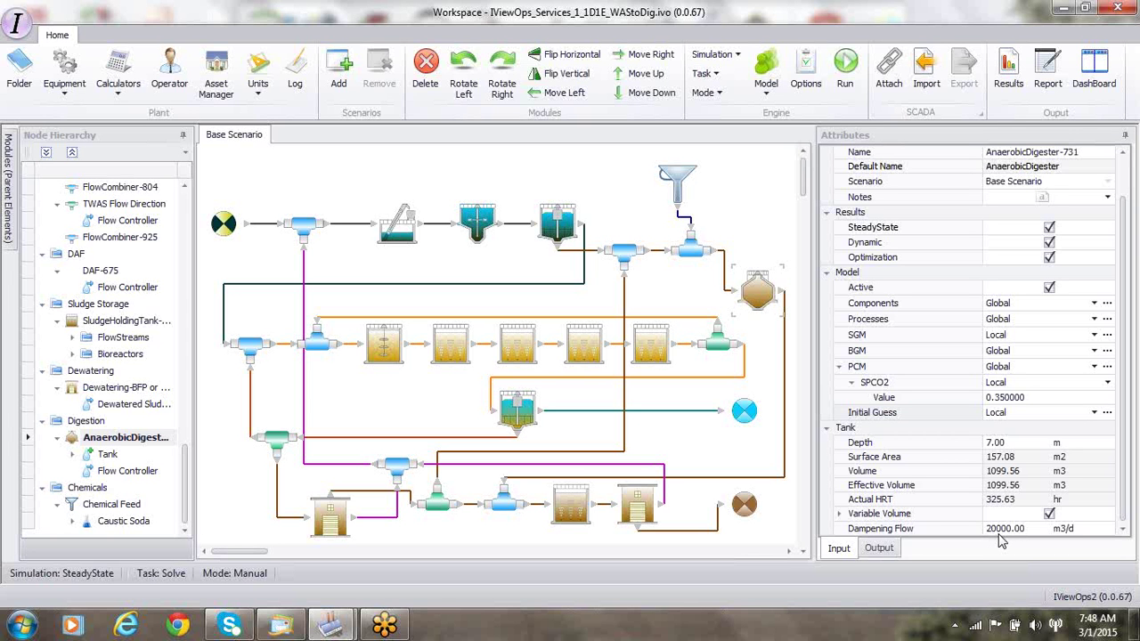
Step: Examine the microorganism concentrations in the digester influent and primary sludge streams, and check the primary clarifier's settings
left_click(725, 281)
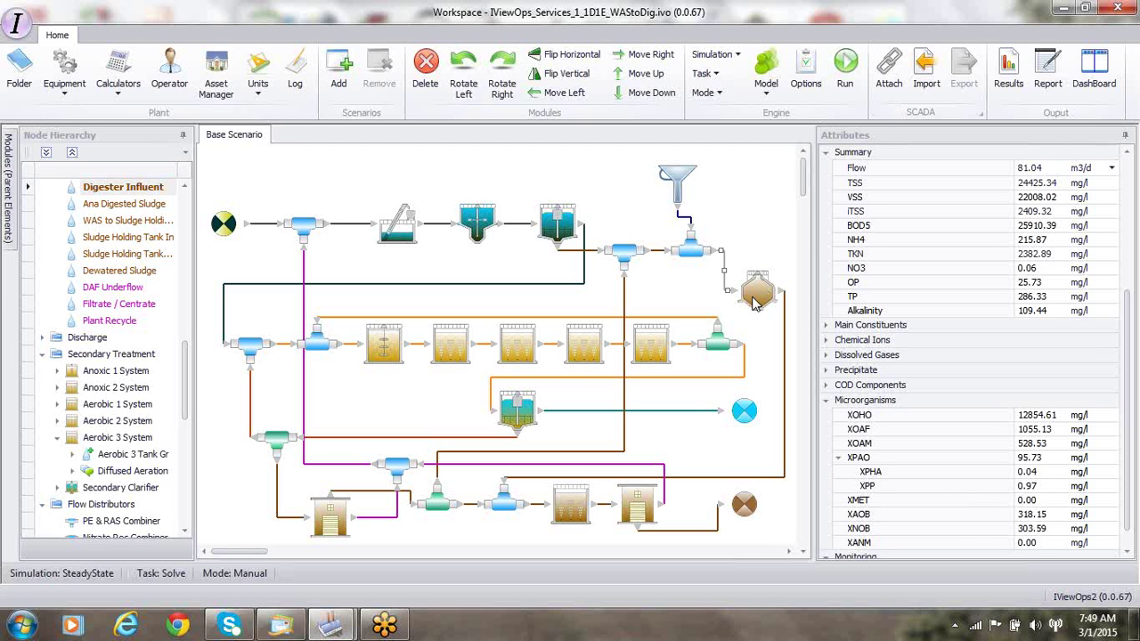
left_click(561, 230)
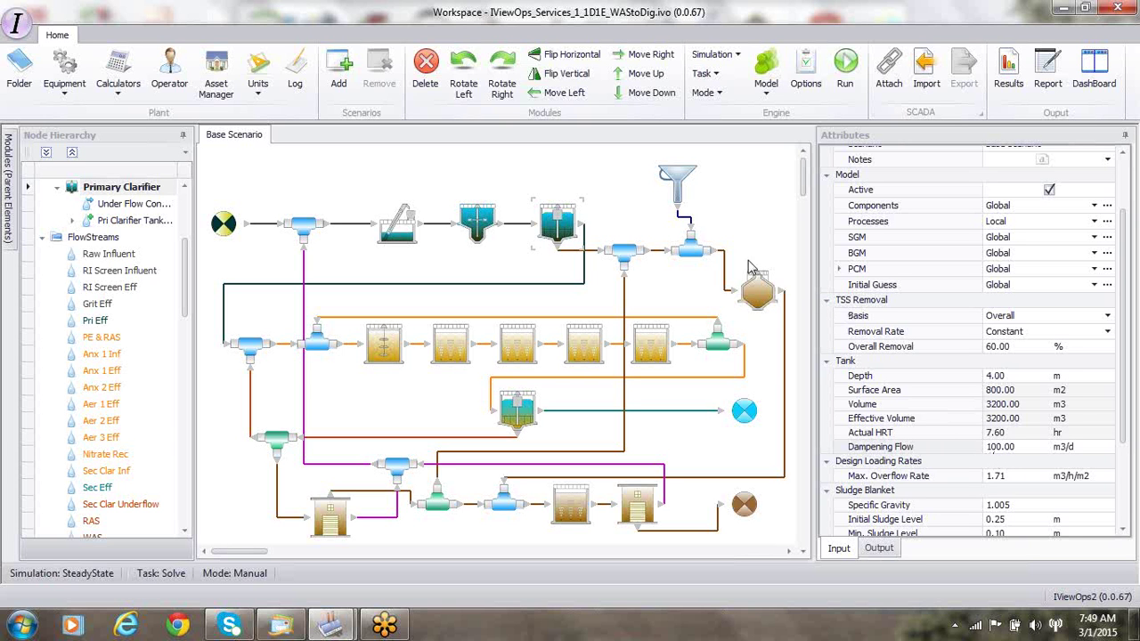
left_click(590, 251)
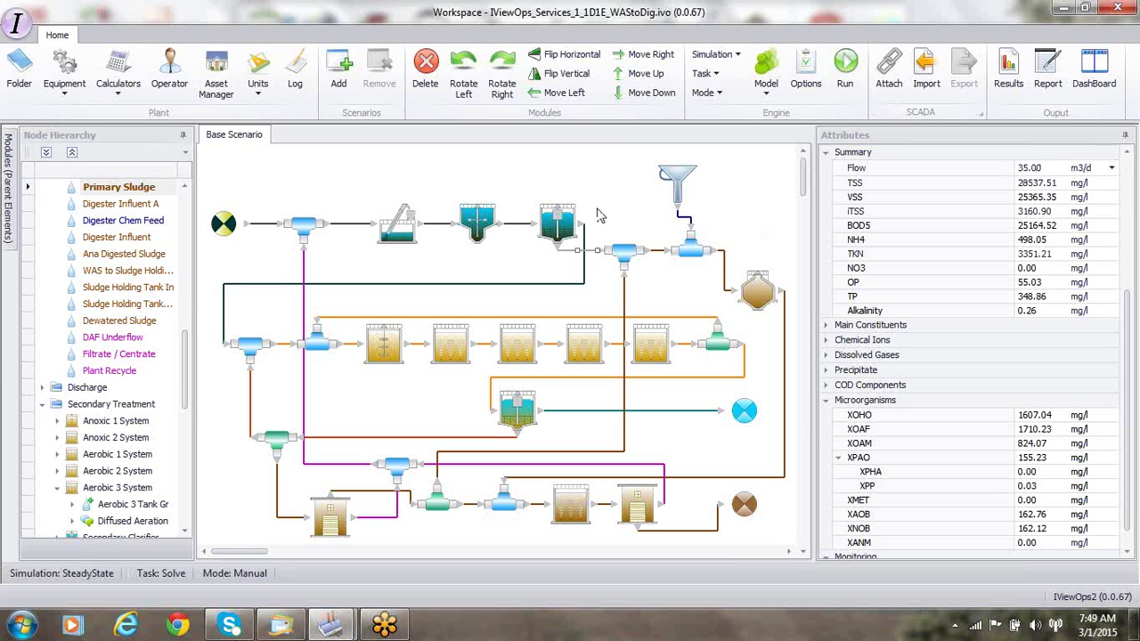
Step: Review the primary clarifier's local process list, including the growth and decay of ordinary heterotrophic organisms (XOHO)
left_click(566, 229)
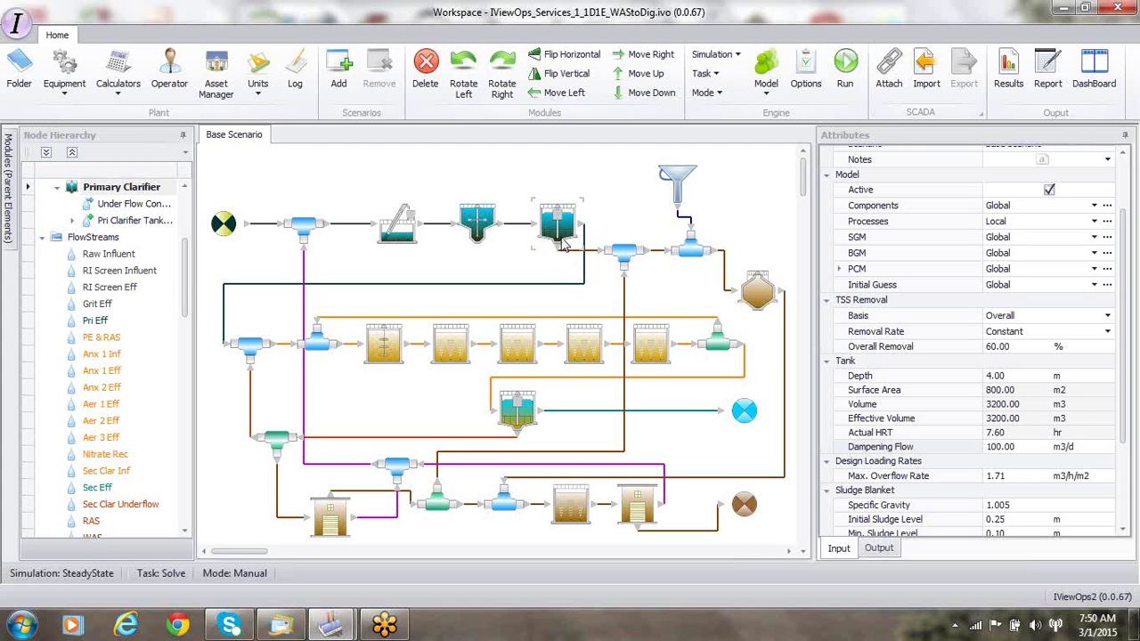
left_click(1107, 222)
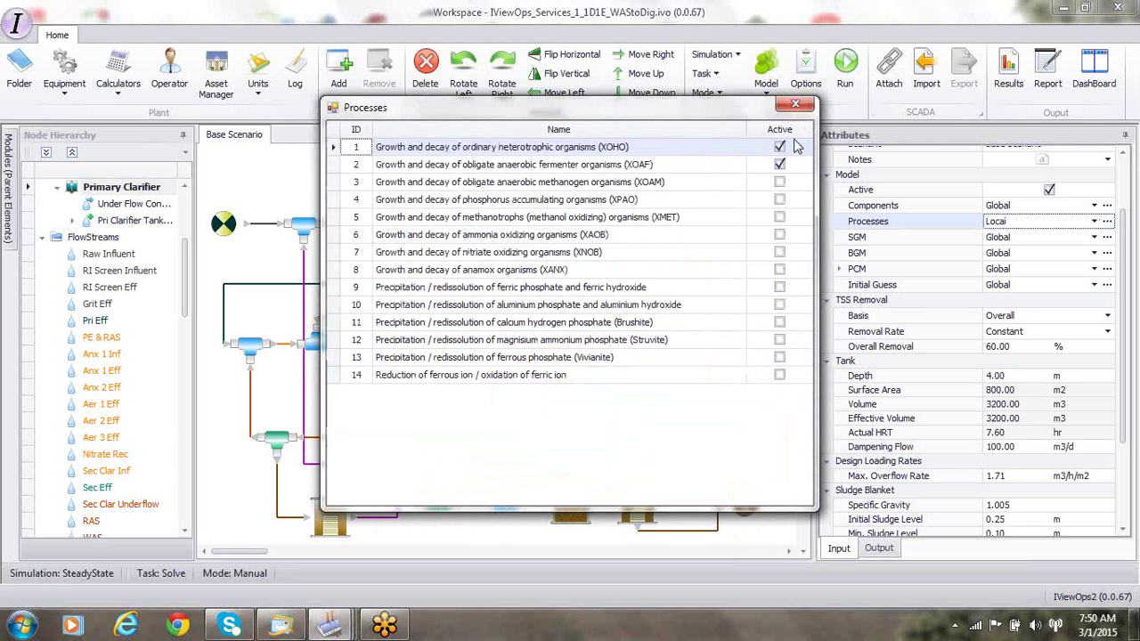
left_click(780, 148)
left_click(795, 104)
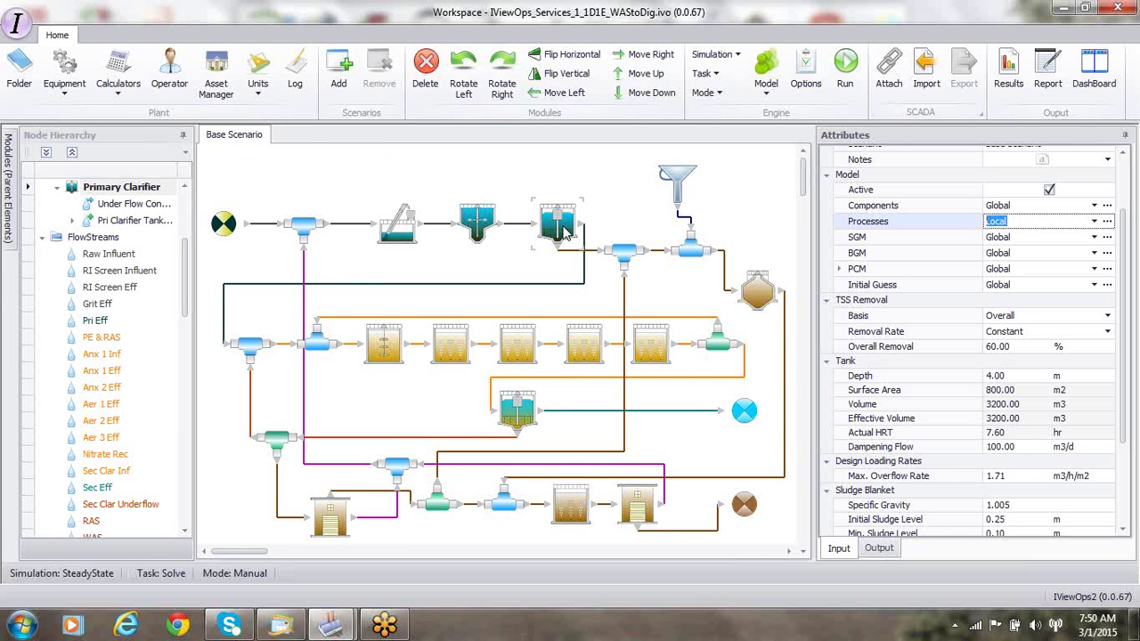
Step: Check the TWAS flow divider and the digester, and examine the microorganism concentrations in the raw influent's lab data
left_click(440, 507)
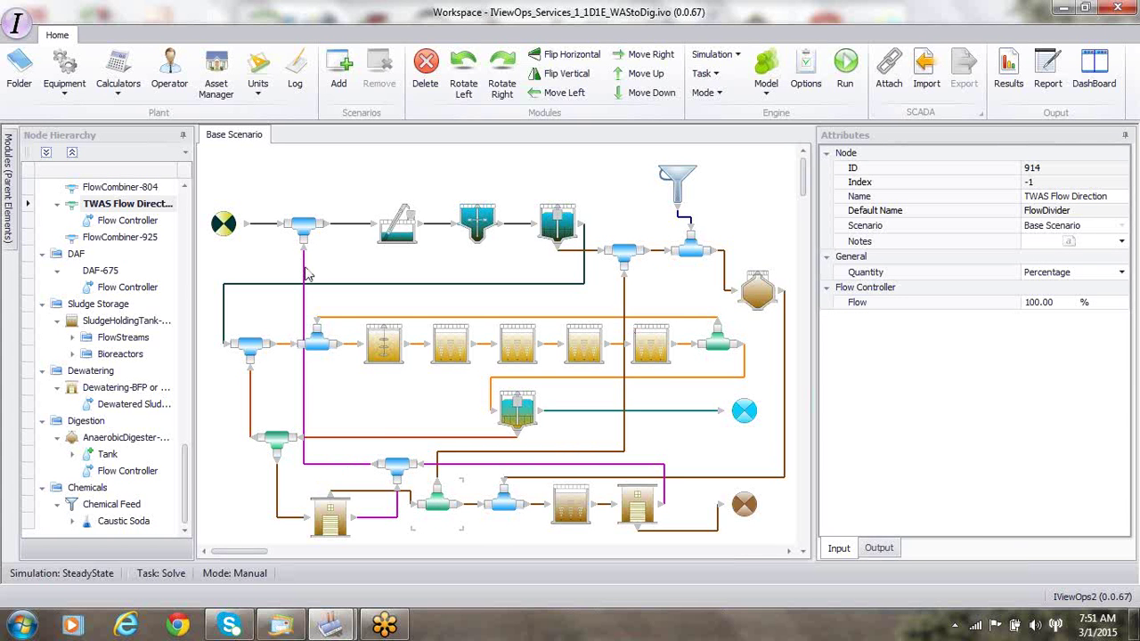
left_click(758, 294)
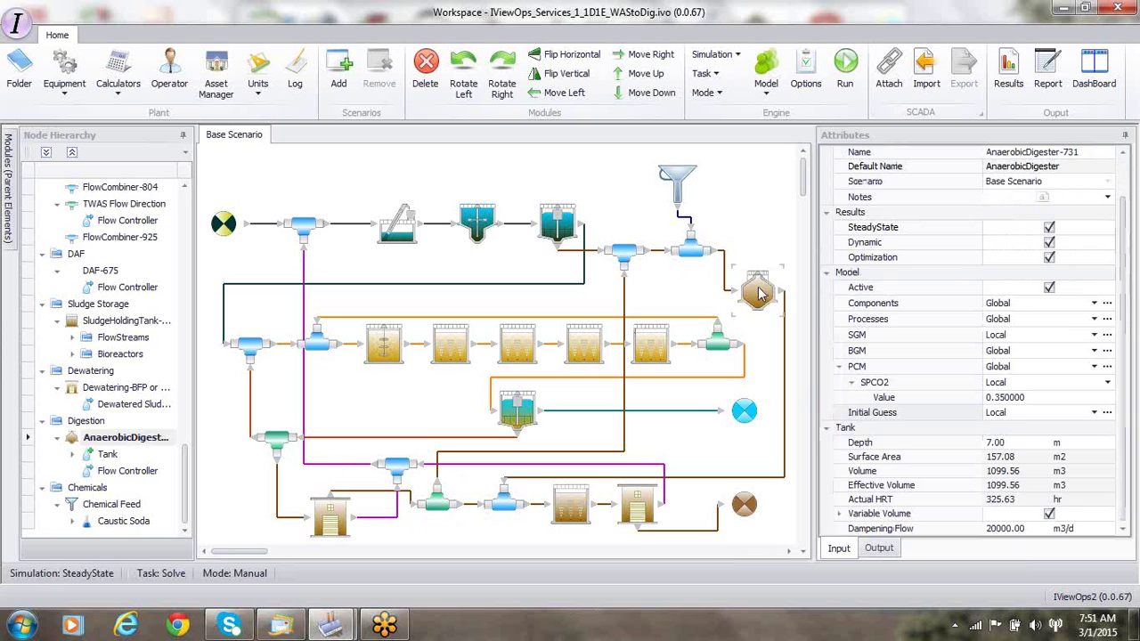
left_click(230, 227)
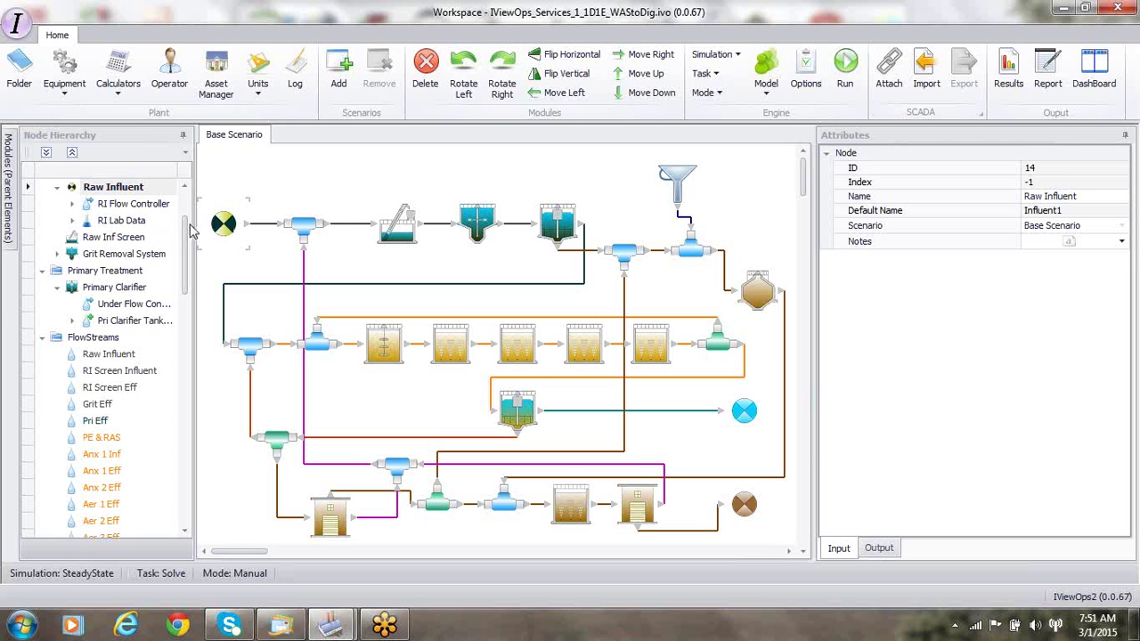
left_click(134, 222)
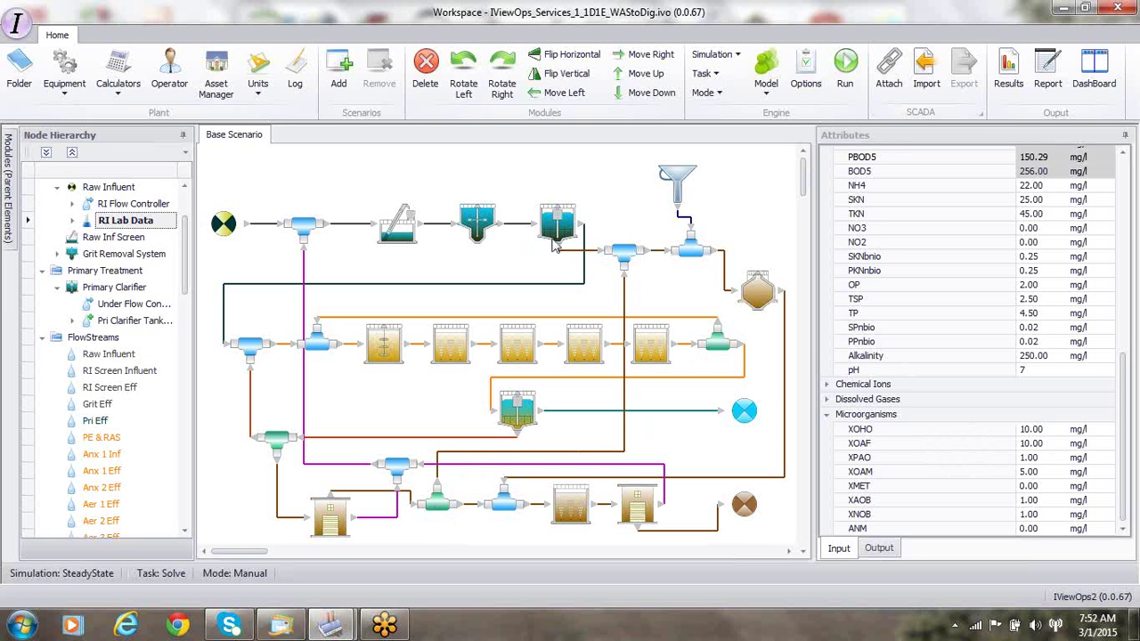
Step: Compare the microorganism concentrations in the grit effluent, plant recycle and primary sludge streams
left_click(522, 227)
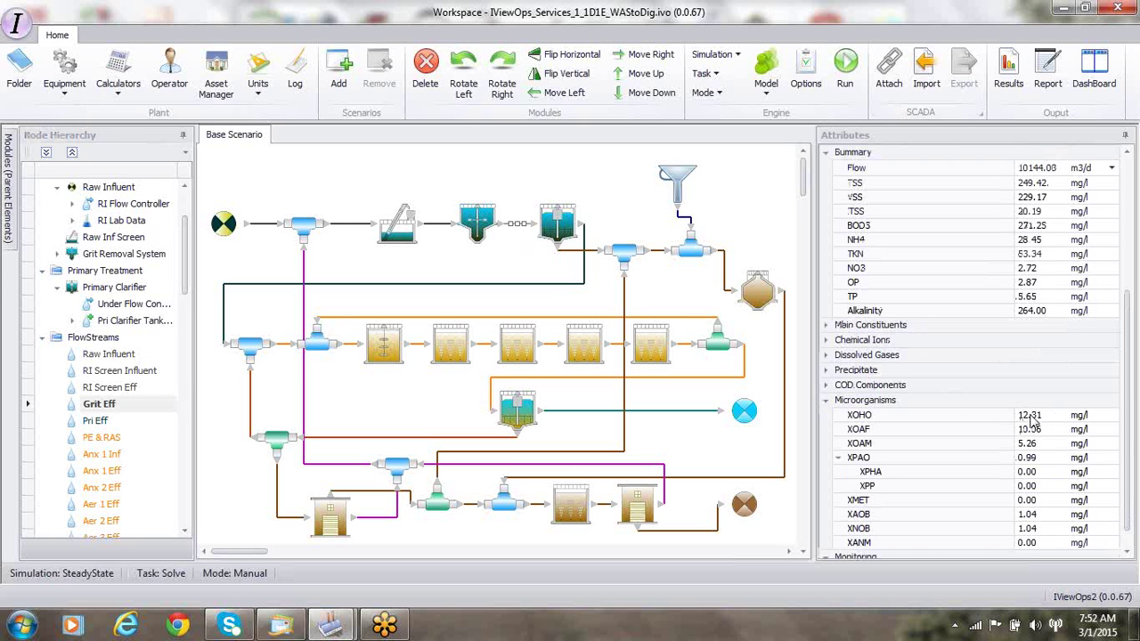
left_click(303, 324)
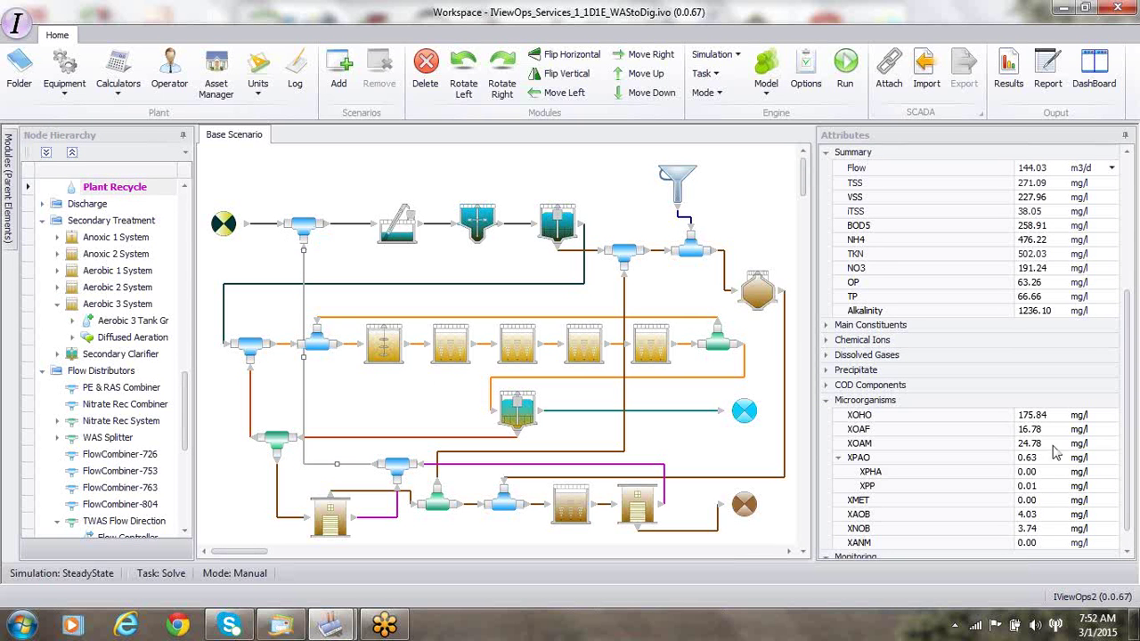
left_click(525, 228)
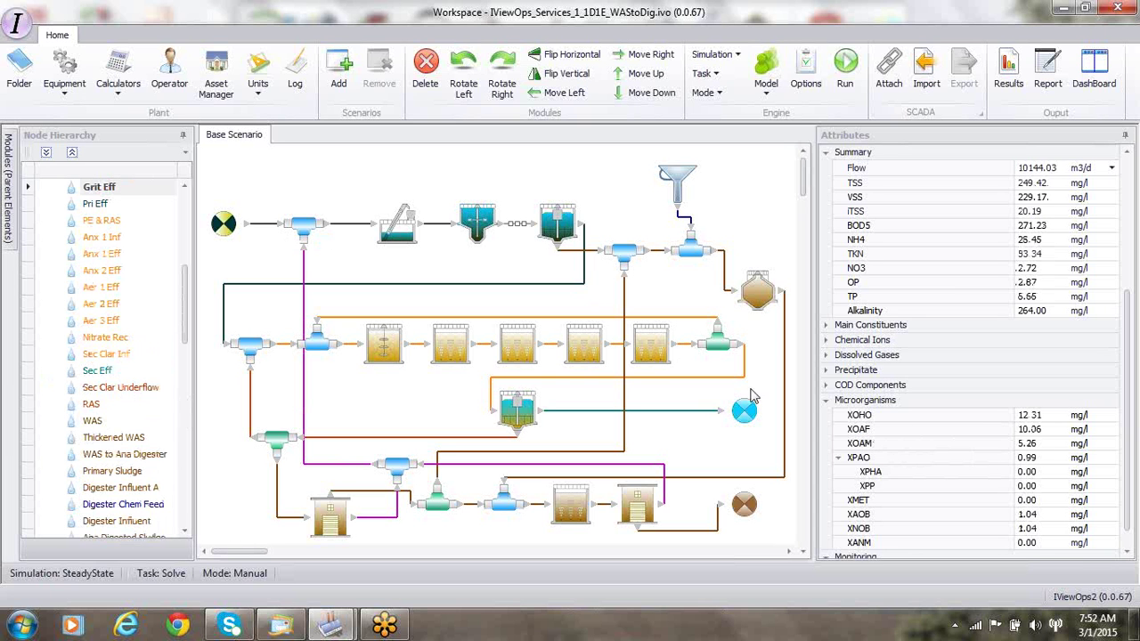
left_click(595, 258)
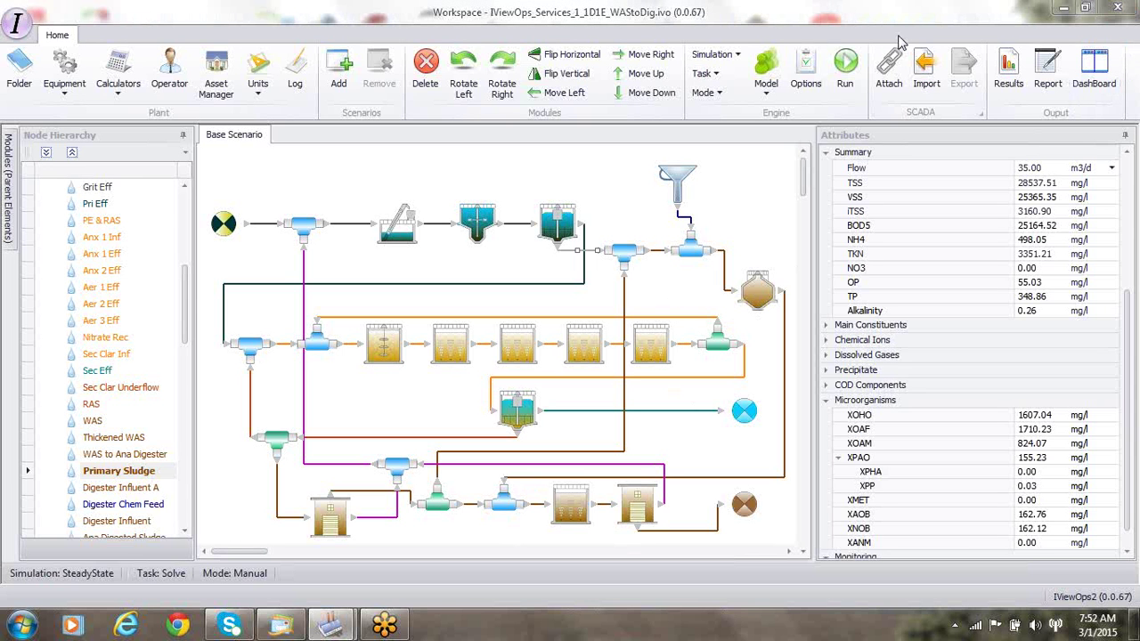
Step: Enable the use of a new initial guess in the solver's steady-state options
left_click(806, 76)
left_click(388, 170)
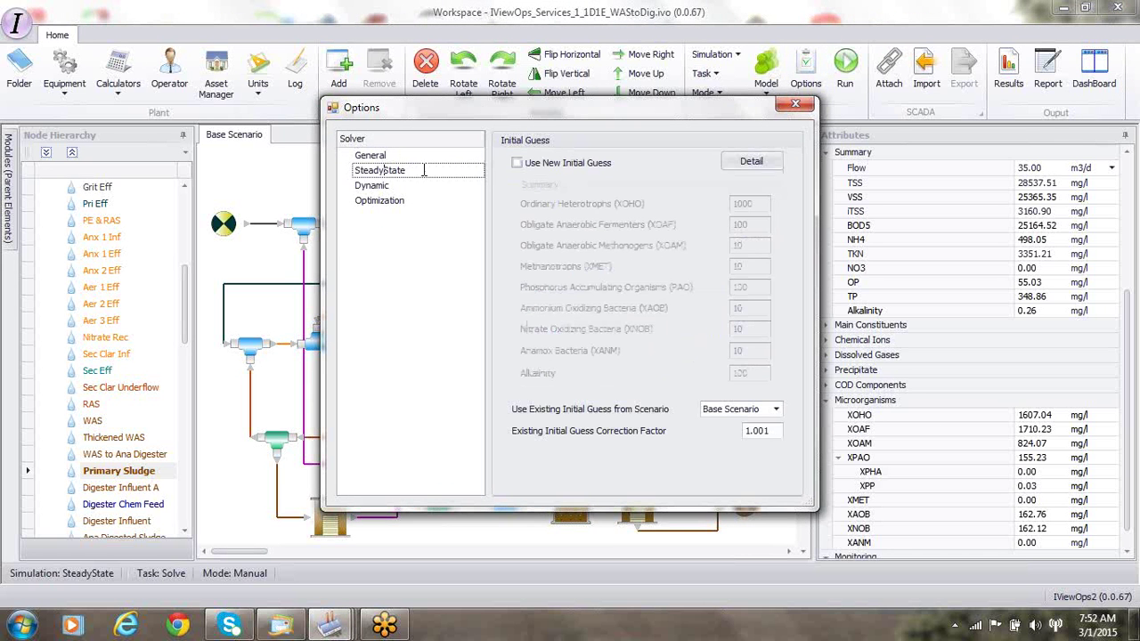
left_click(516, 163)
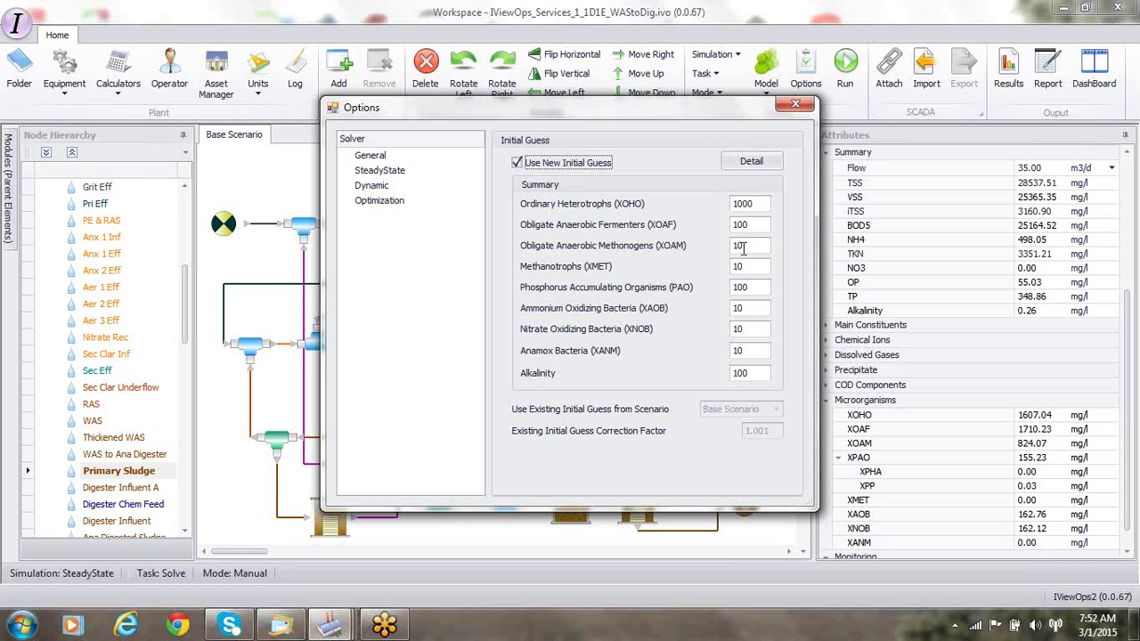
left_click(795, 105)
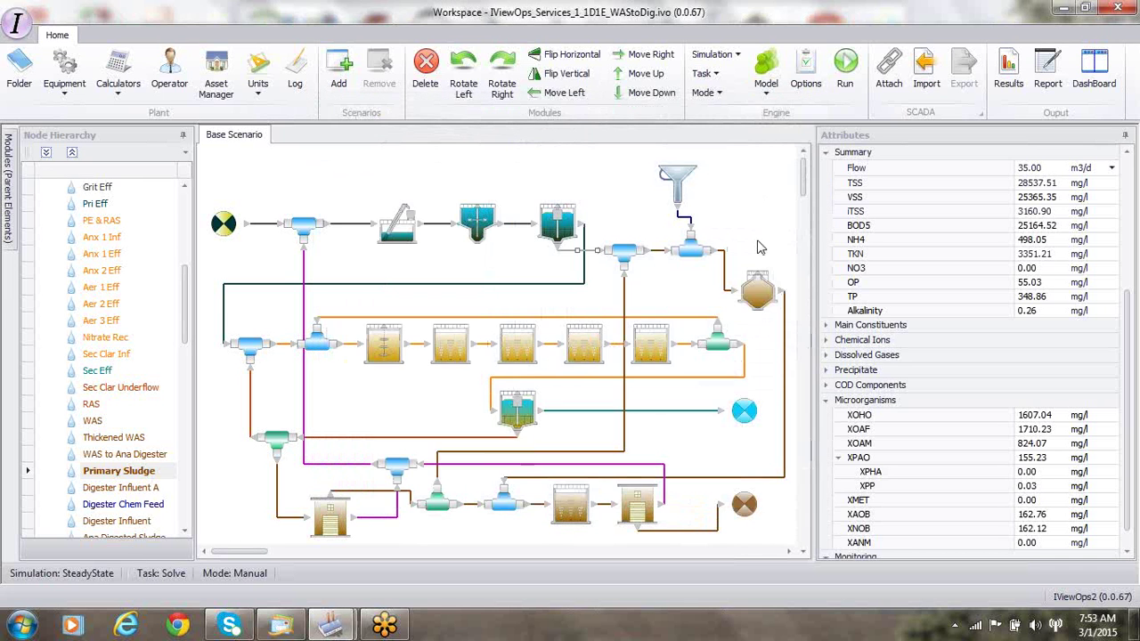
Step: Check the microorganism concentrations in the anaerobic digester's local initial guess
left_click(757, 294)
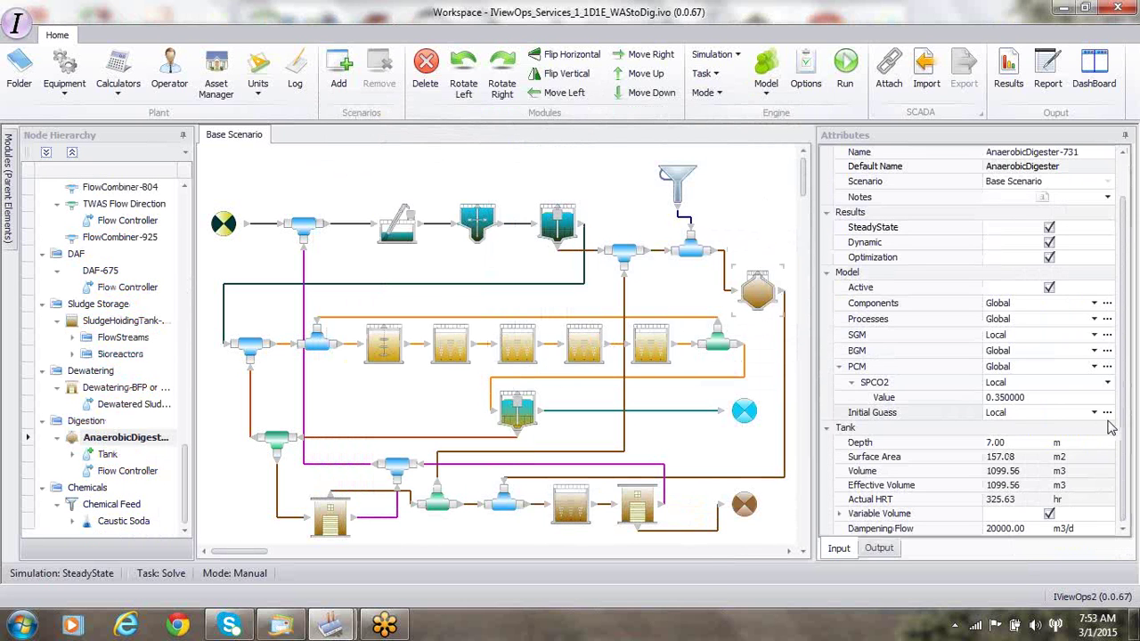
left_click(1109, 413)
left_click(1109, 412)
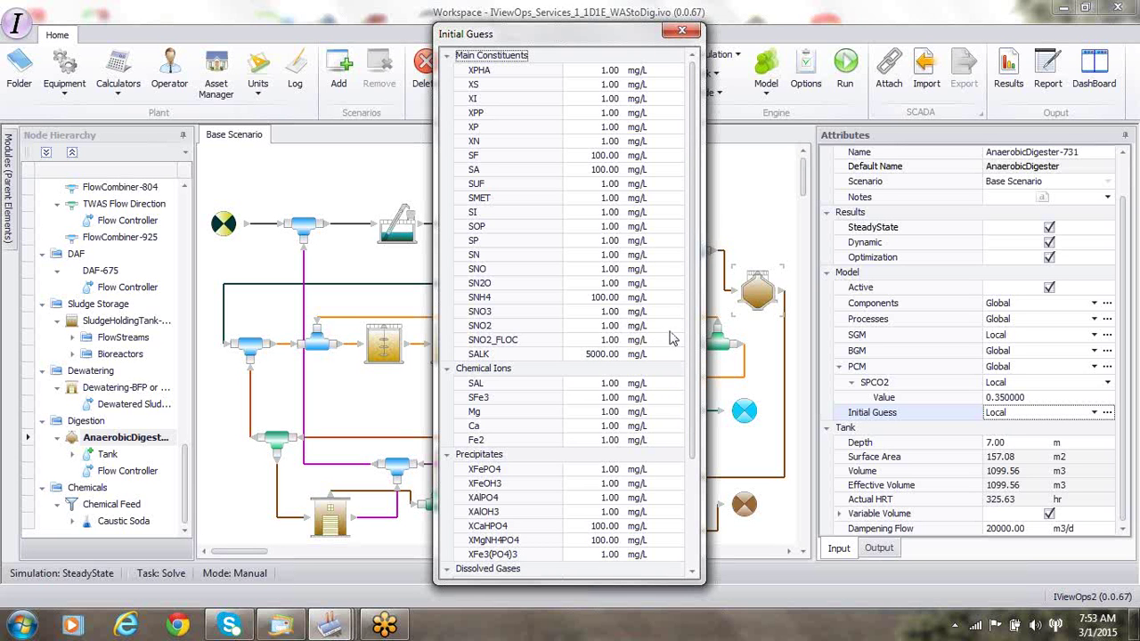
left_click_drag(693, 340, 698, 454)
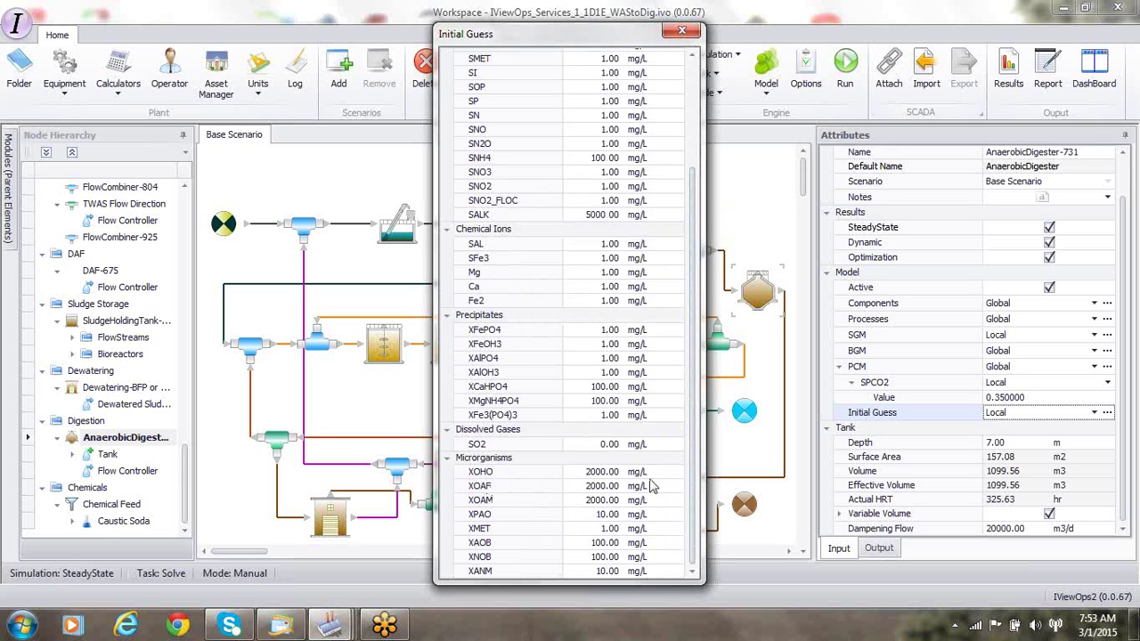
left_click(682, 32)
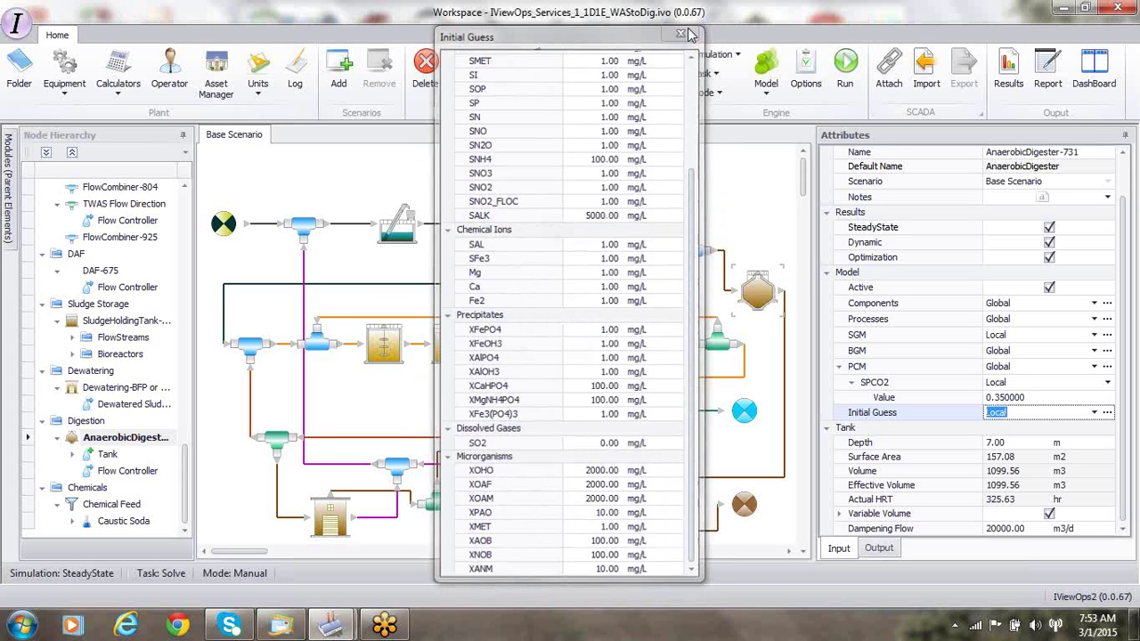
Step: Check in the solver's steady-state options that a new initial guess is in use
left_click(767, 100)
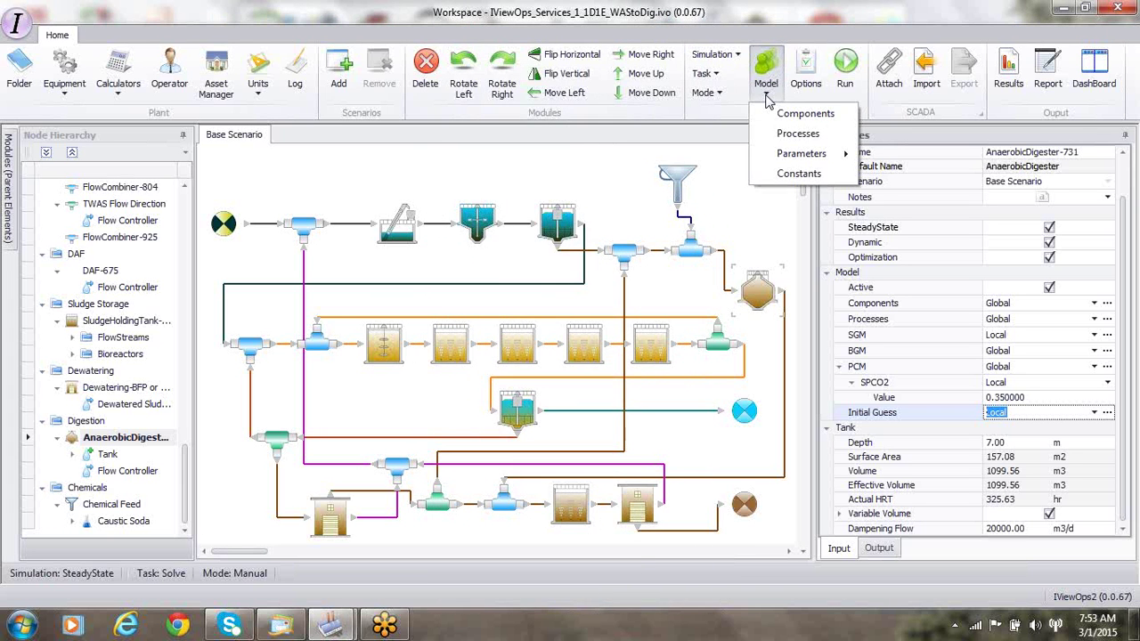
left_click(808, 80)
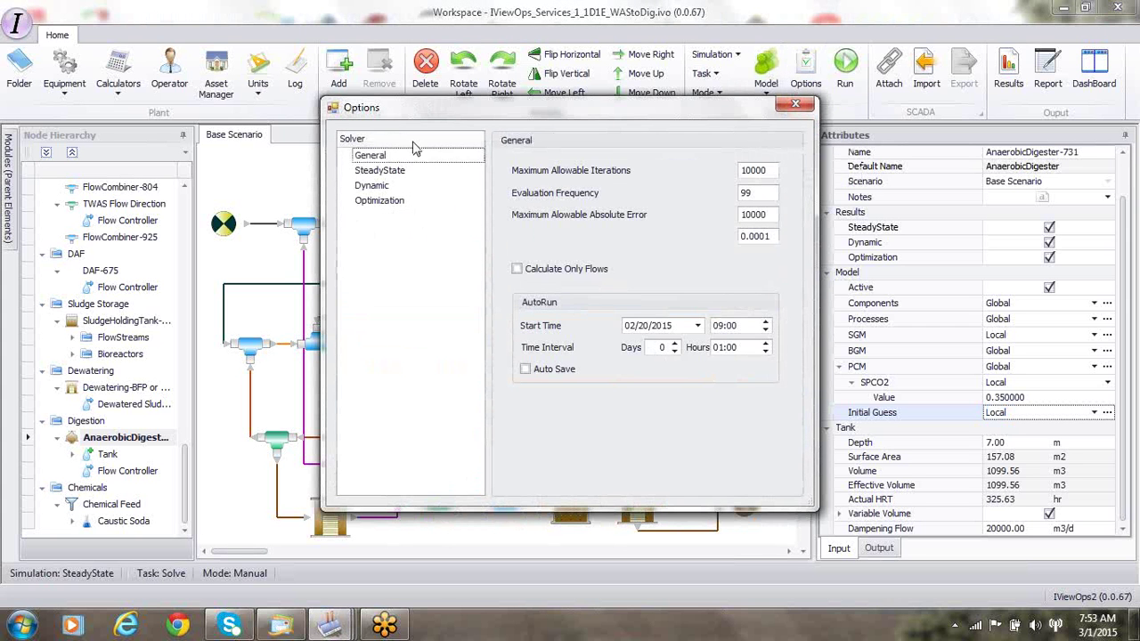
left_click(381, 170)
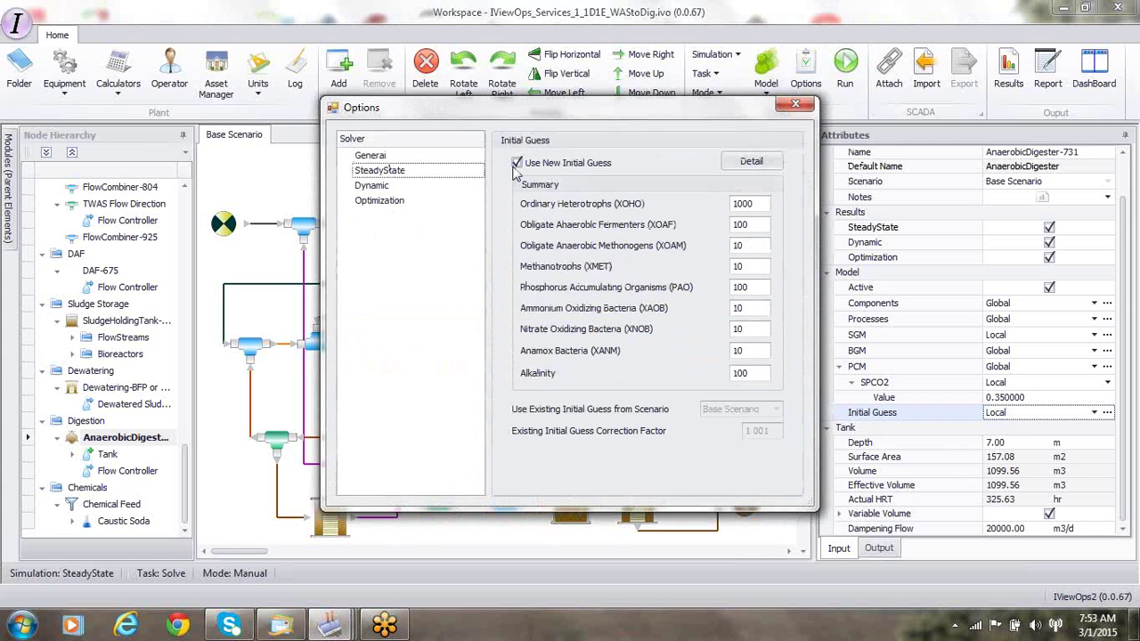
left_click(795, 107)
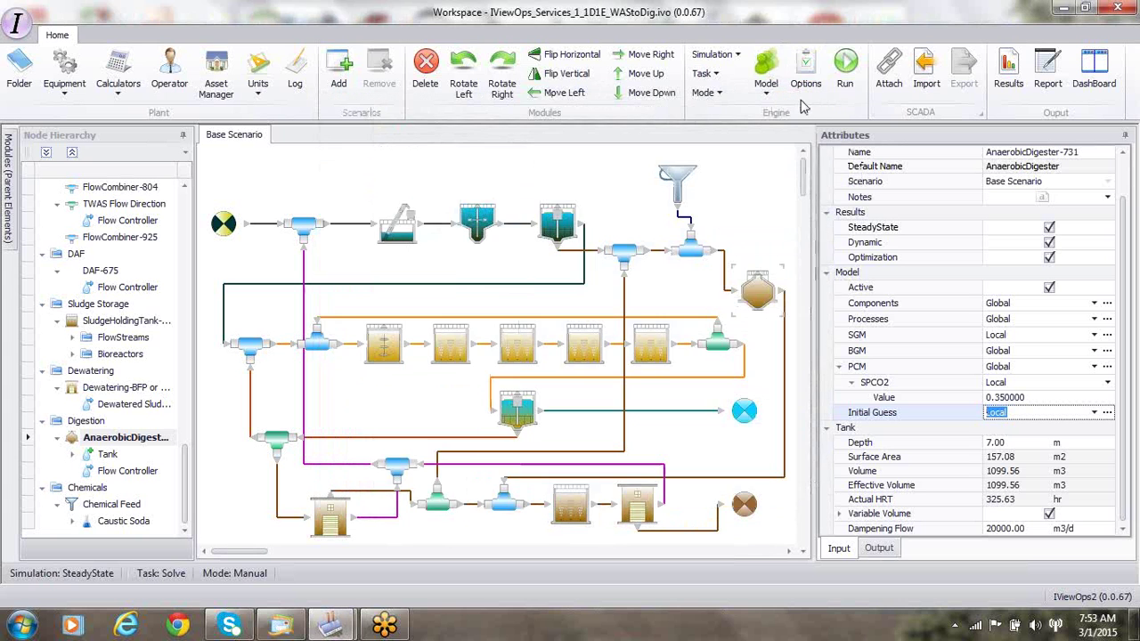
Step: Try to solve the base scenario at steady state with the primary clarifier model active
left_click(846, 64)
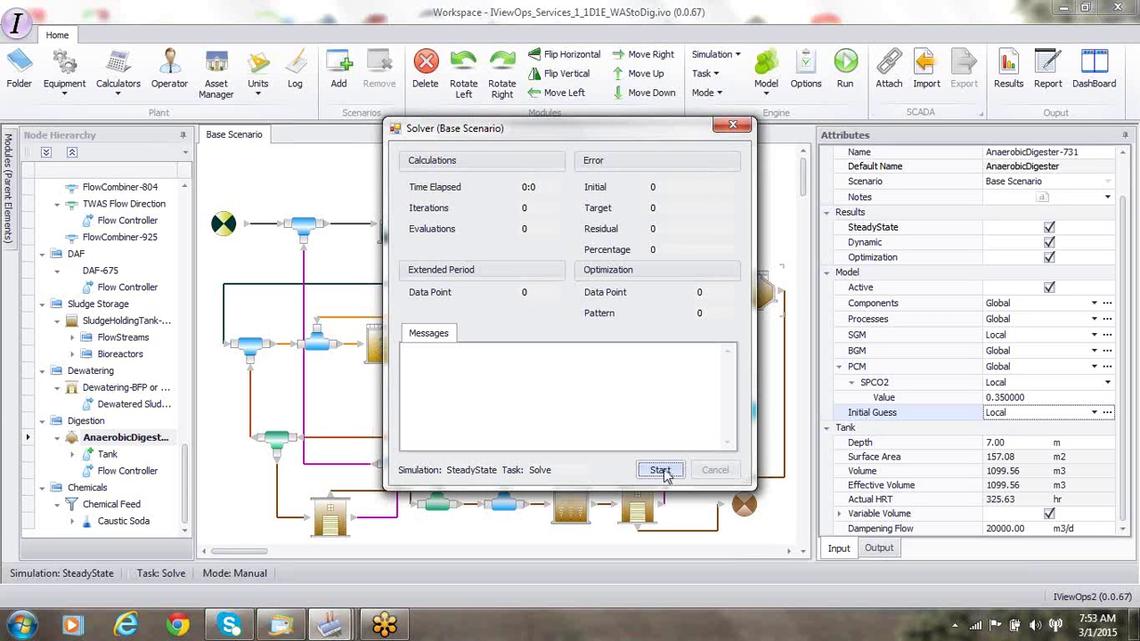
left_click(661, 472)
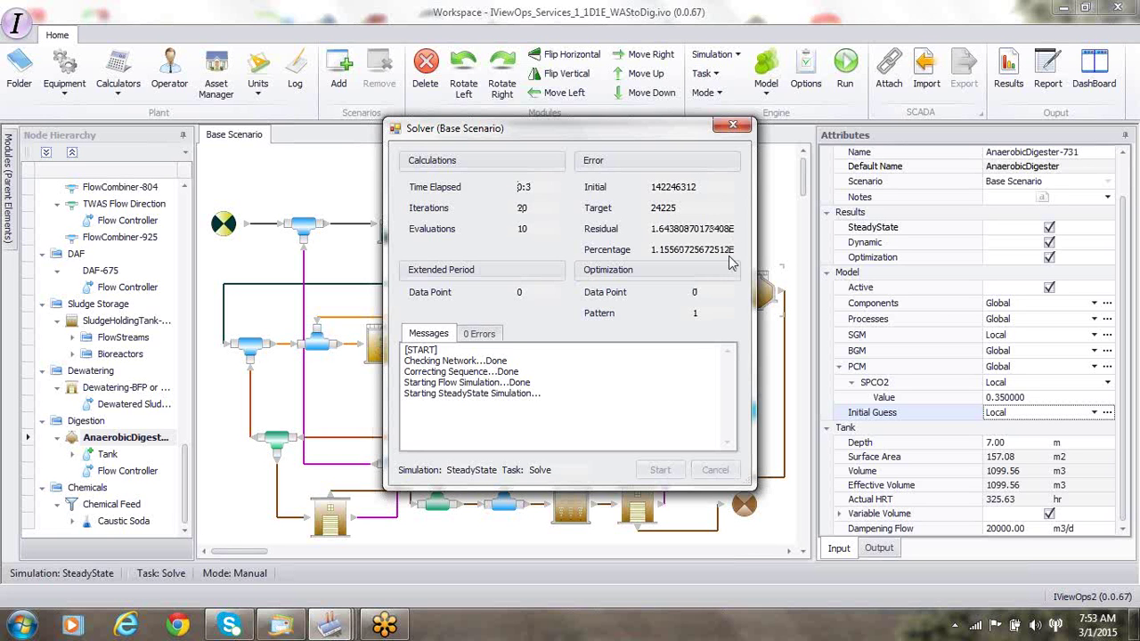
left_click(732, 127)
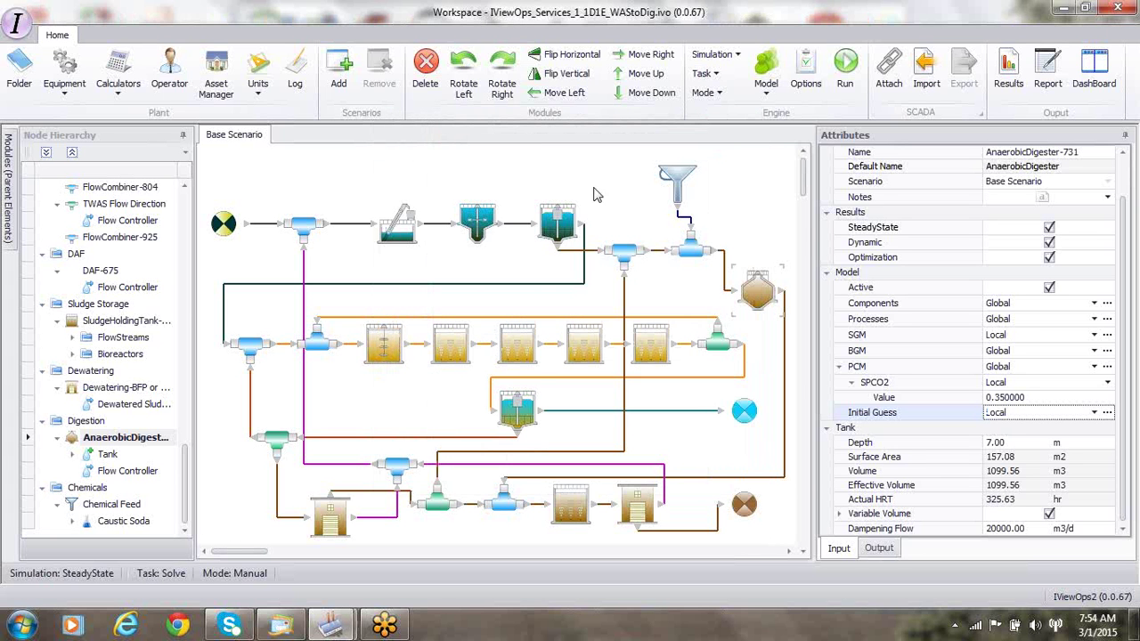
Step: Deactivate the primary clarifier's model and solve the base scenario at steady state
left_click(563, 226)
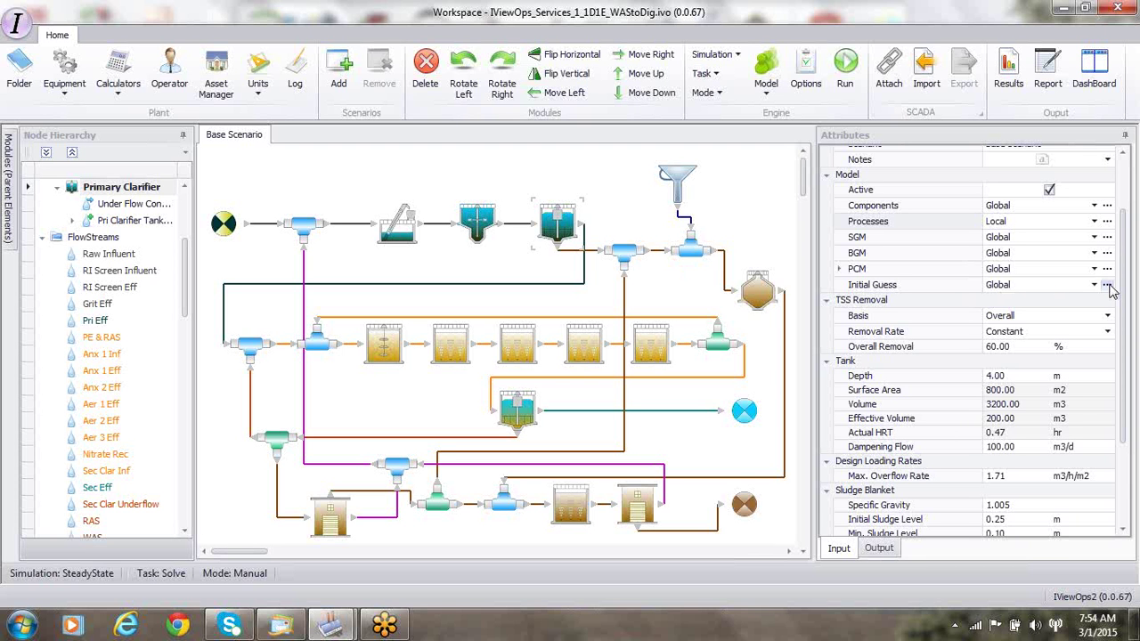
left_click(1050, 192)
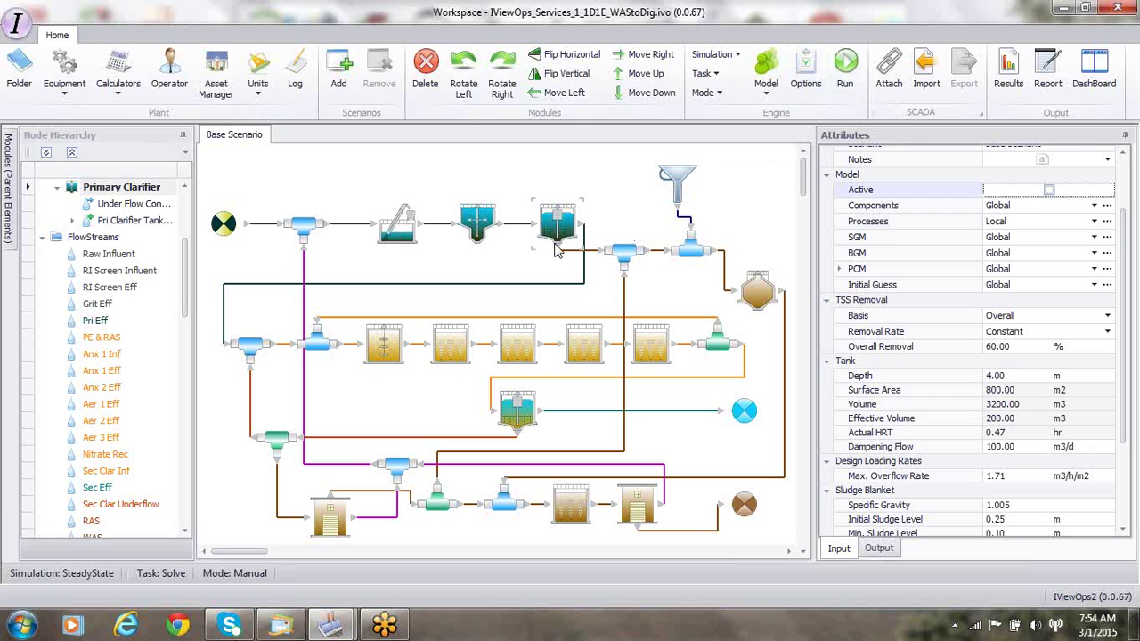
left_click(845, 71)
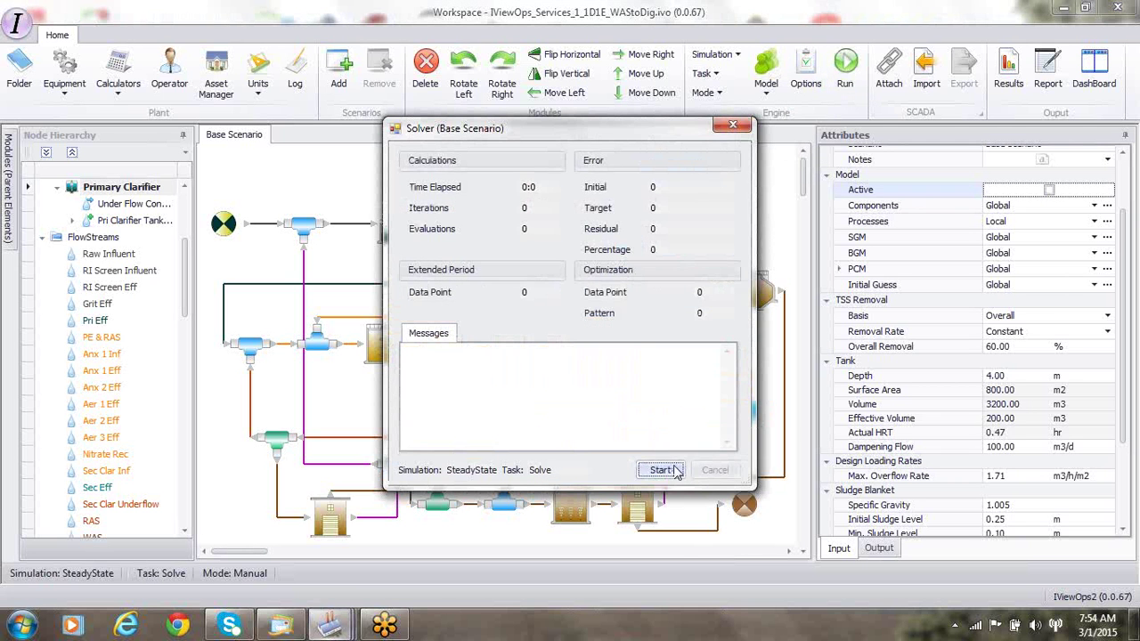
left_click(661, 470)
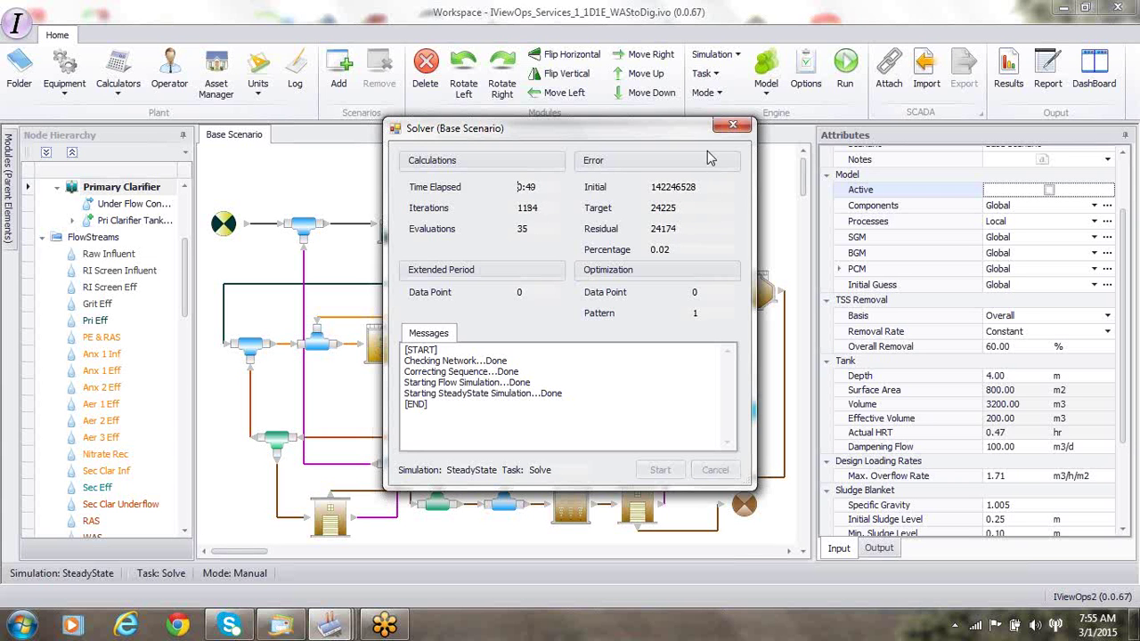
left_click(732, 126)
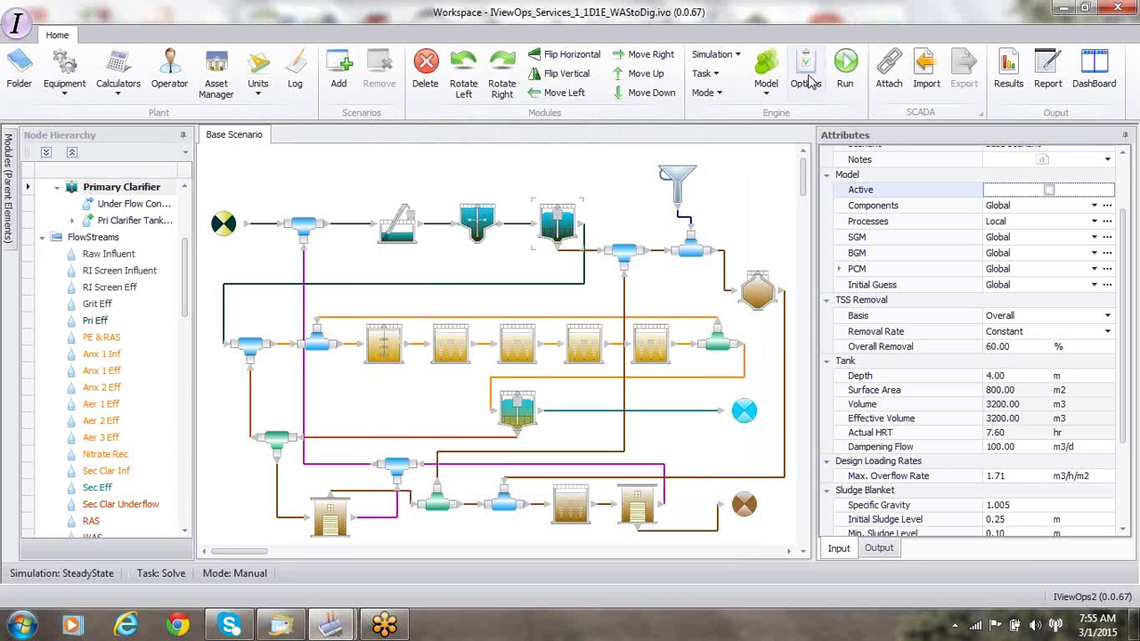
Step: Turn off the new initial guess in the solver's steady-state options so the existing Base Scenario guess is used
left_click(806, 73)
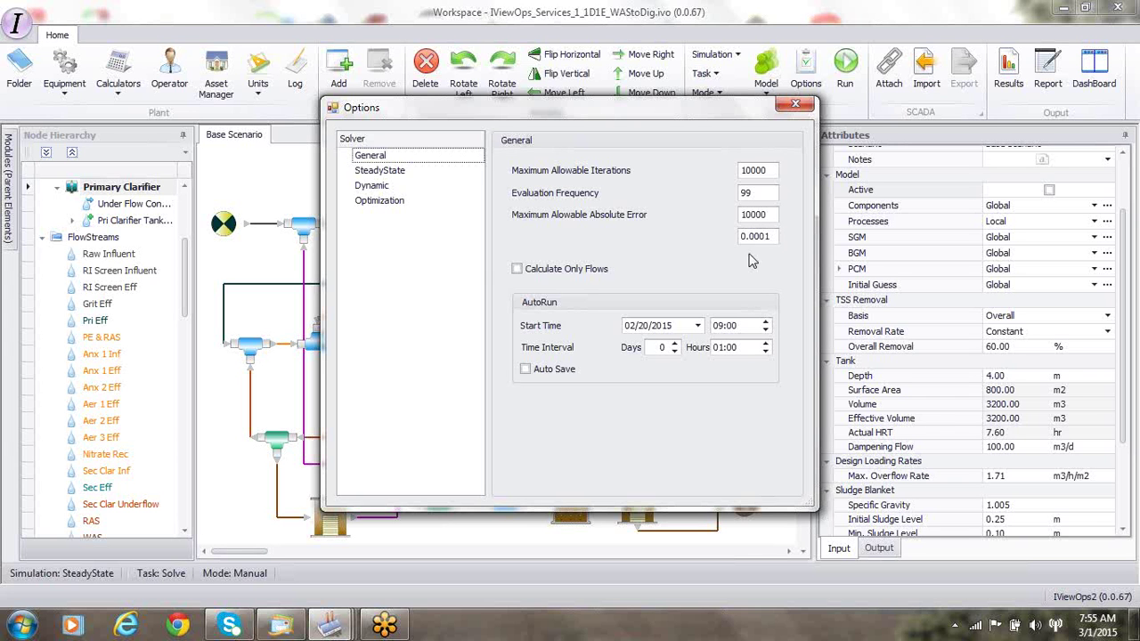
left_click(795, 106)
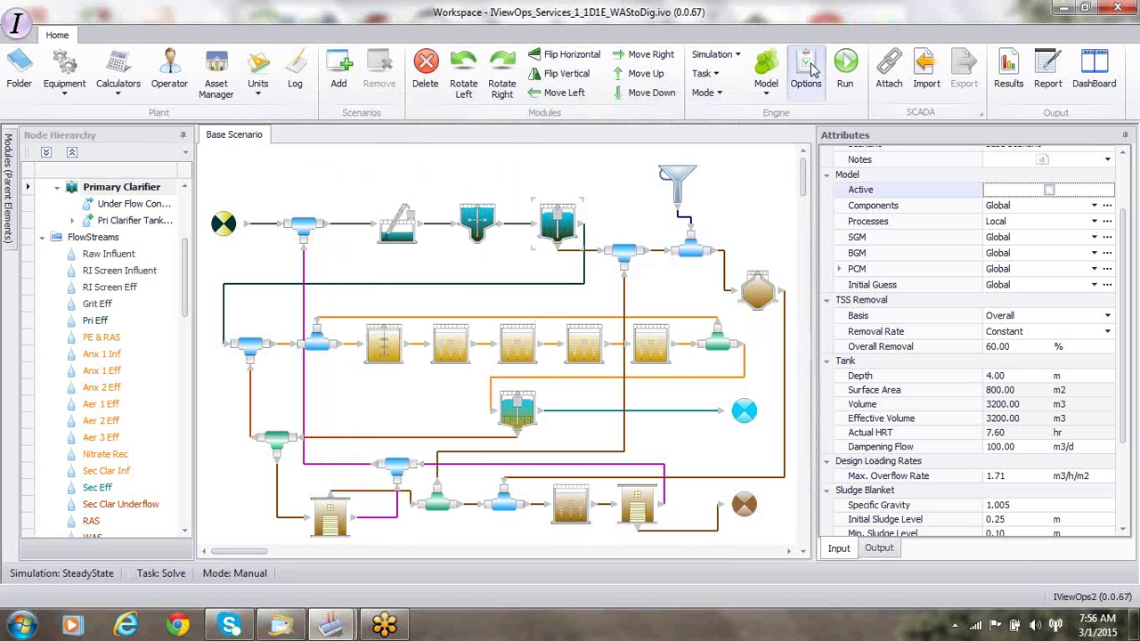
left_click(807, 76)
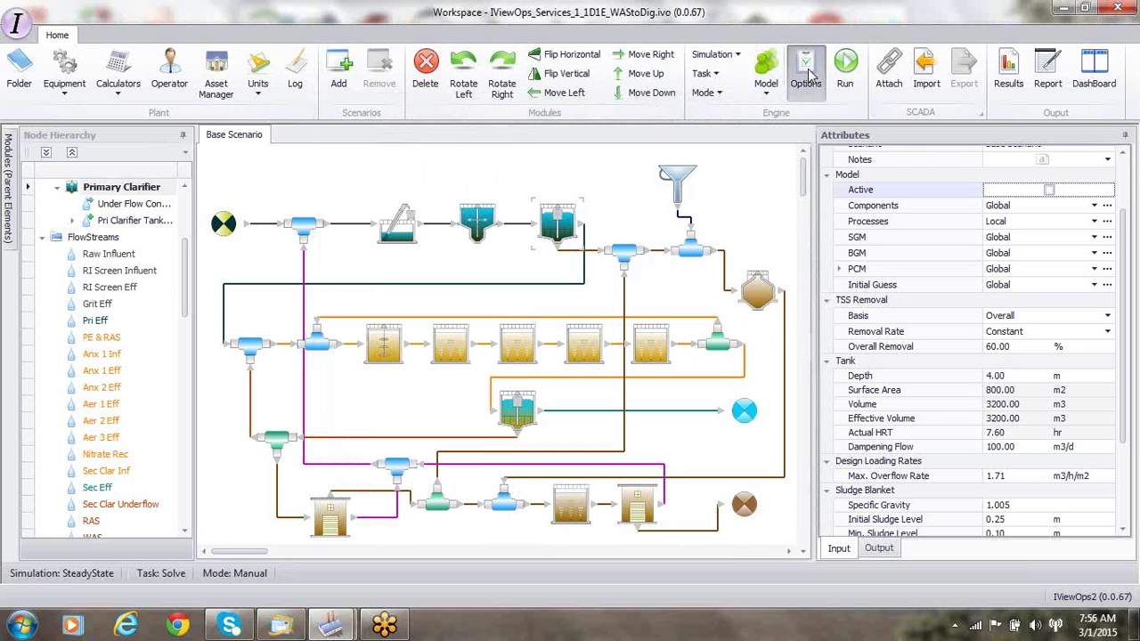
left_click(391, 171)
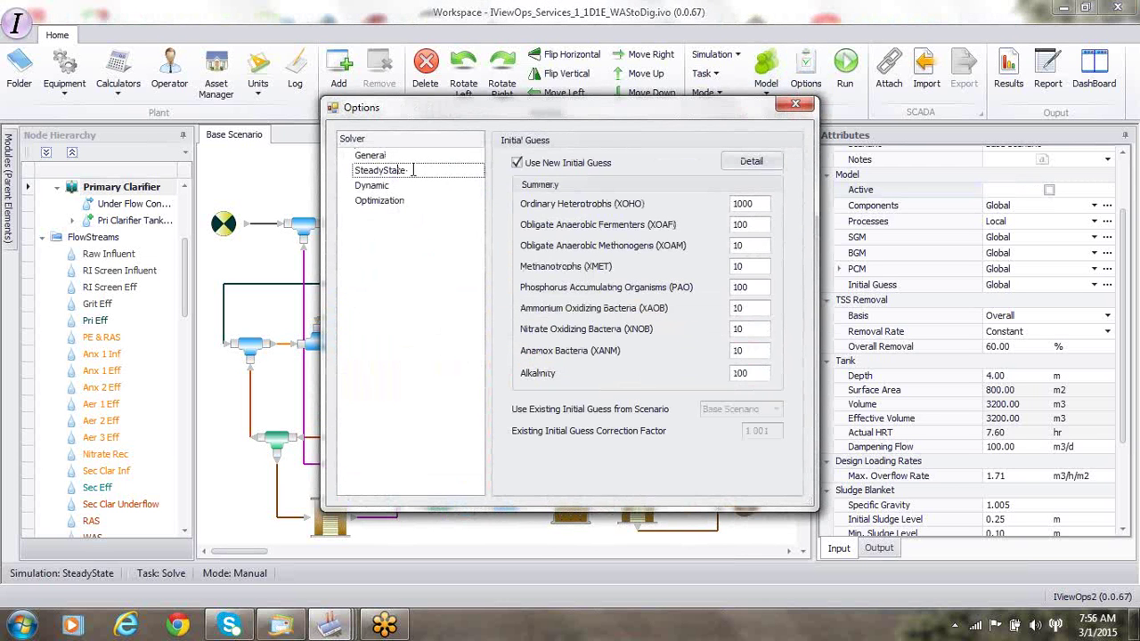
left_click(517, 164)
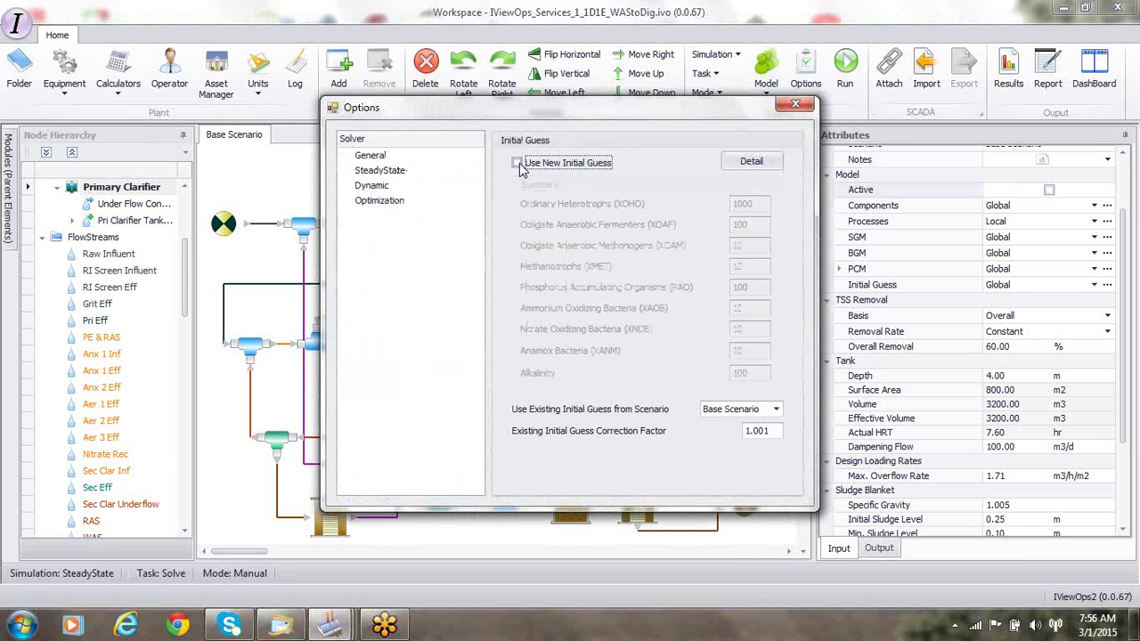
left_click(796, 107)
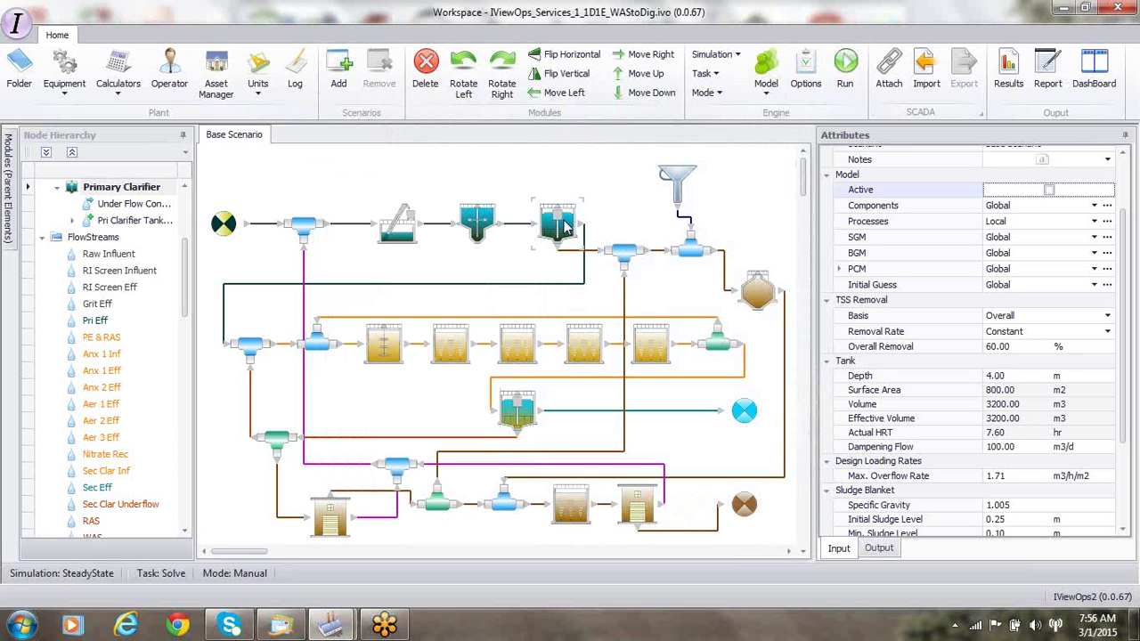
Step: Reactivate the primary clarifier's model, and check the primary sludge stream and the clarifier's active growth and decay processes
left_click(1050, 190)
left_click(574, 256)
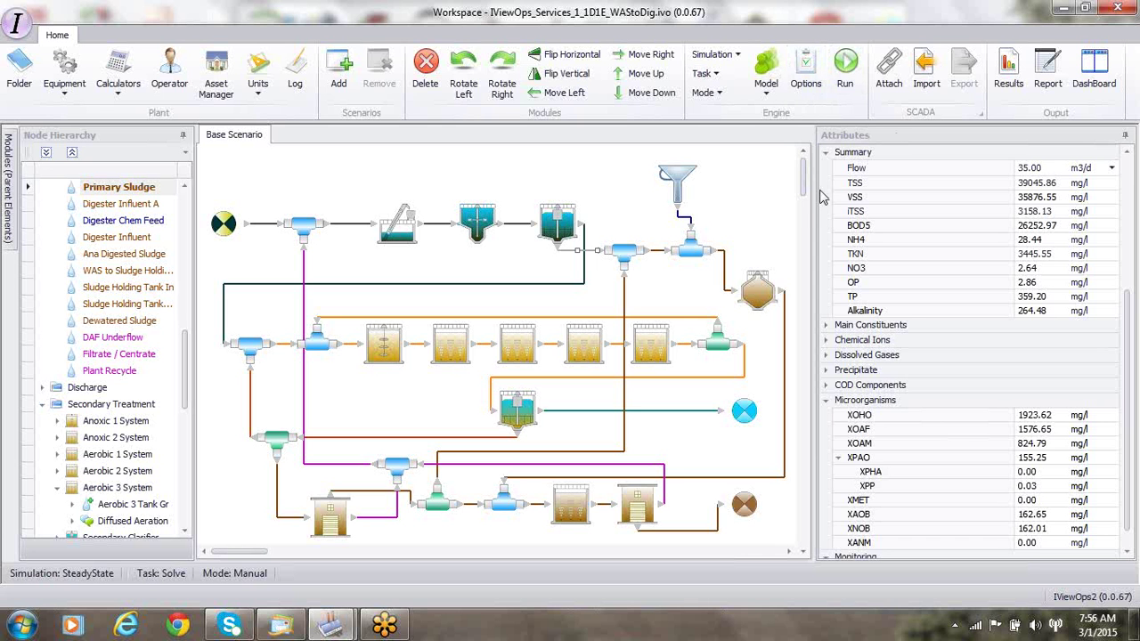
left_click(566, 227)
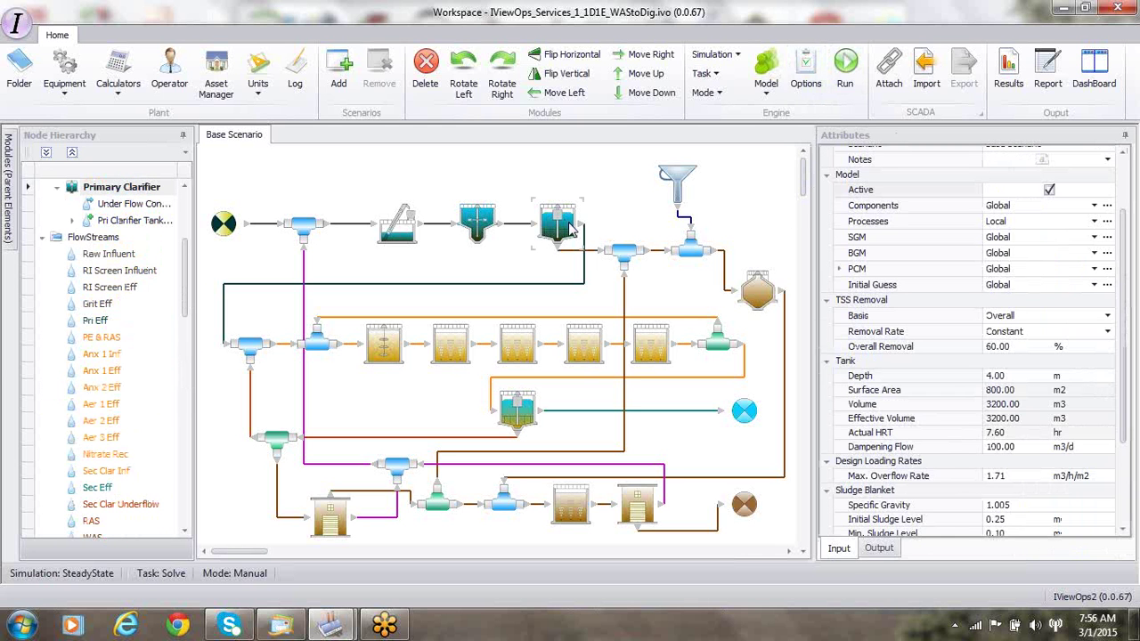
left_click(1108, 223)
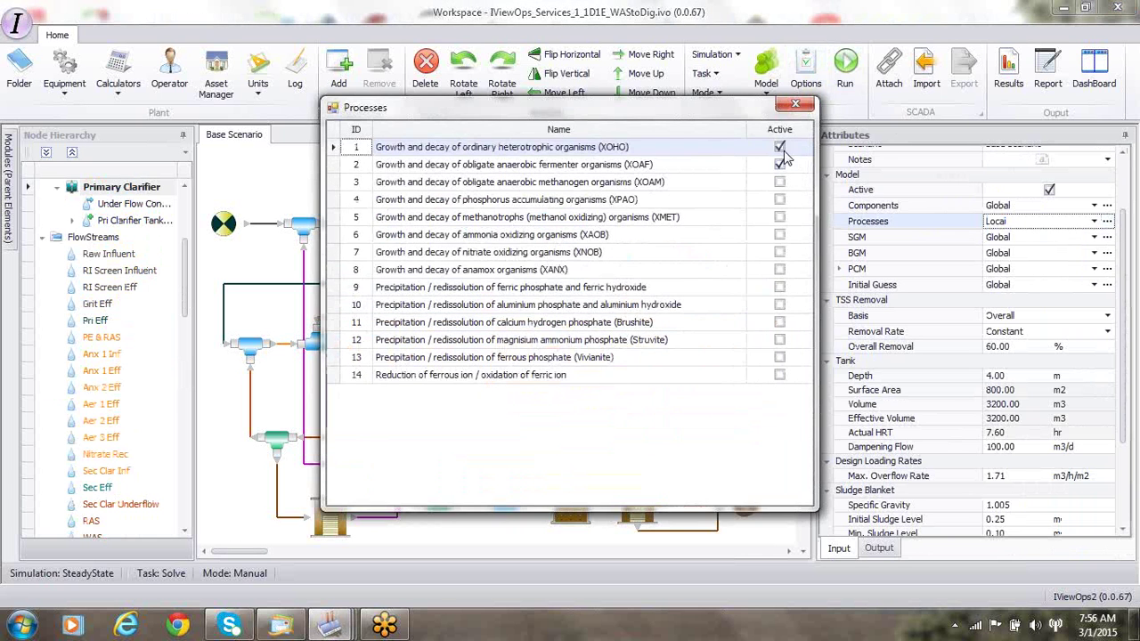
left_click(796, 104)
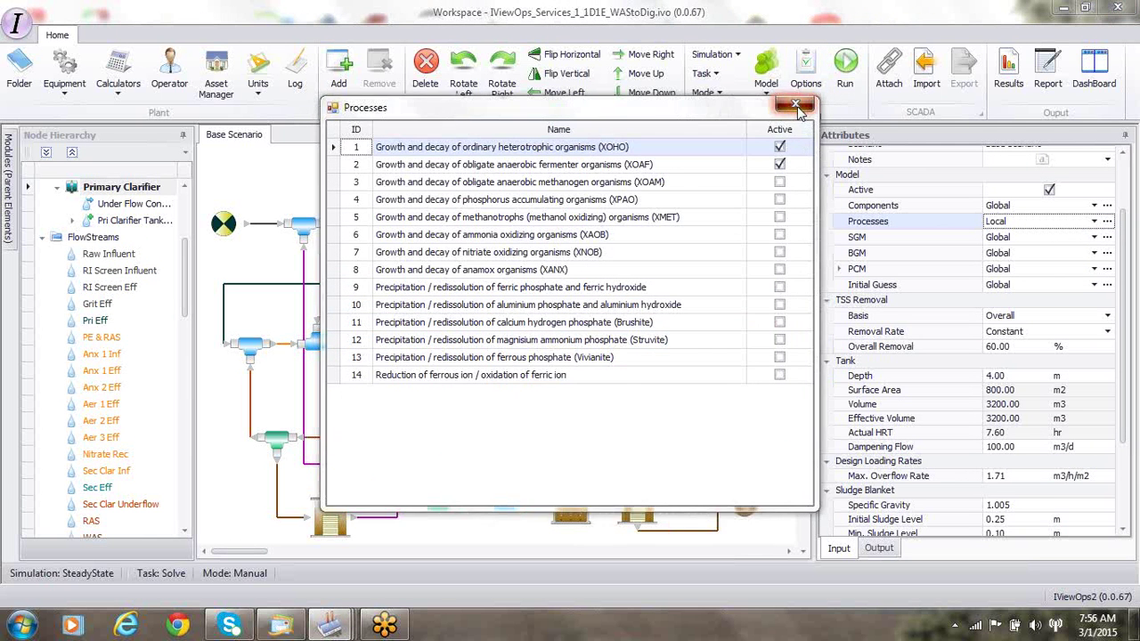
Step: Solve the base scenario at steady state from the existing initial guess with the primary clarifier model active
left_click(846, 66)
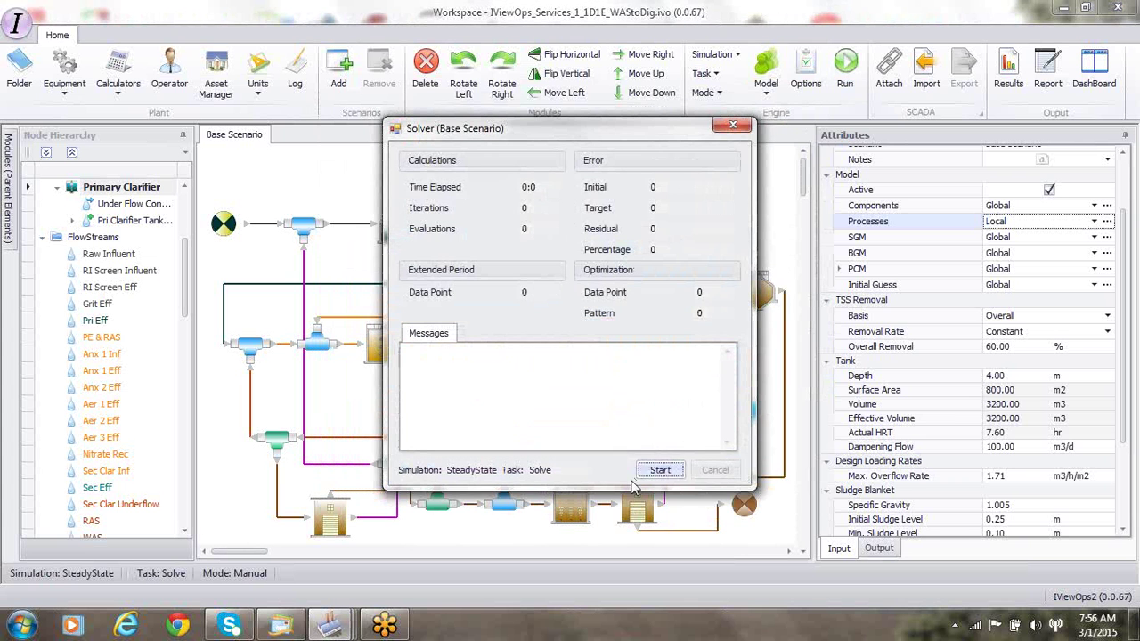
left_click(659, 472)
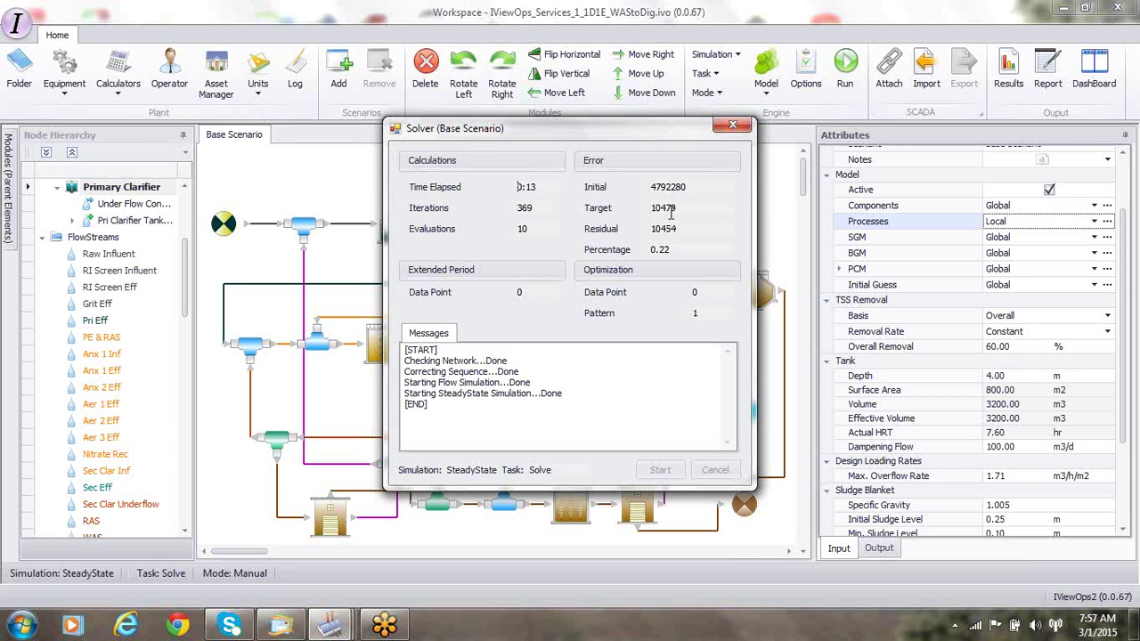
left_click(732, 128)
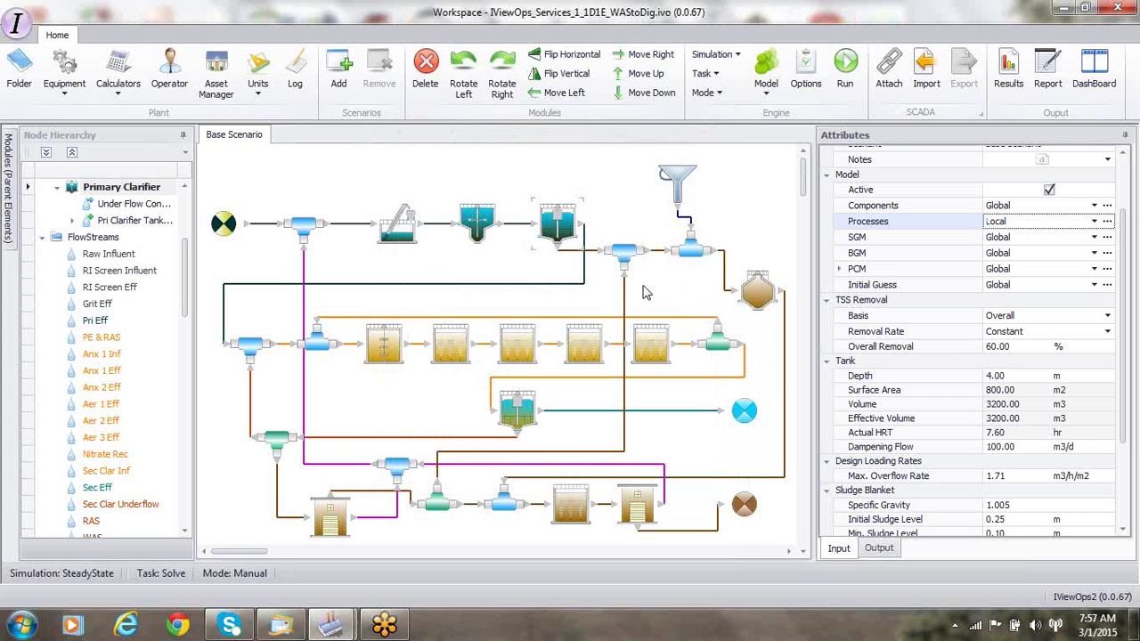
Step: Compare the microorganism concentrations in the digested sludge, Aer 3 effluent, WAS, thickened WAS and its two outlets, and check the digester chemical feed
left_click(784, 368)
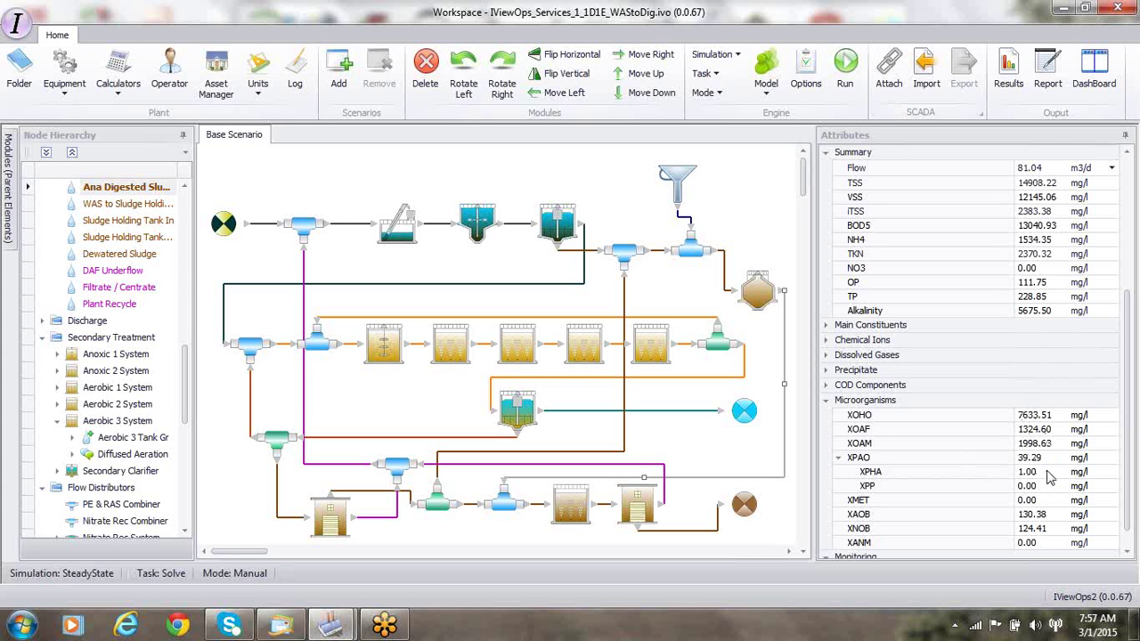
left_click(687, 348)
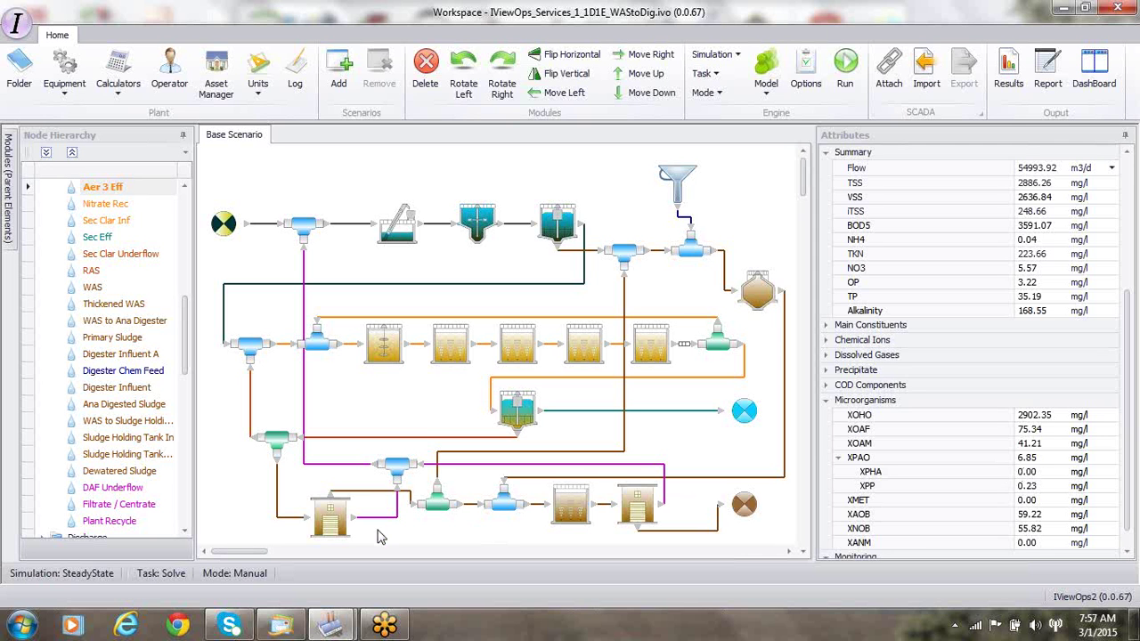
left_click(276, 507)
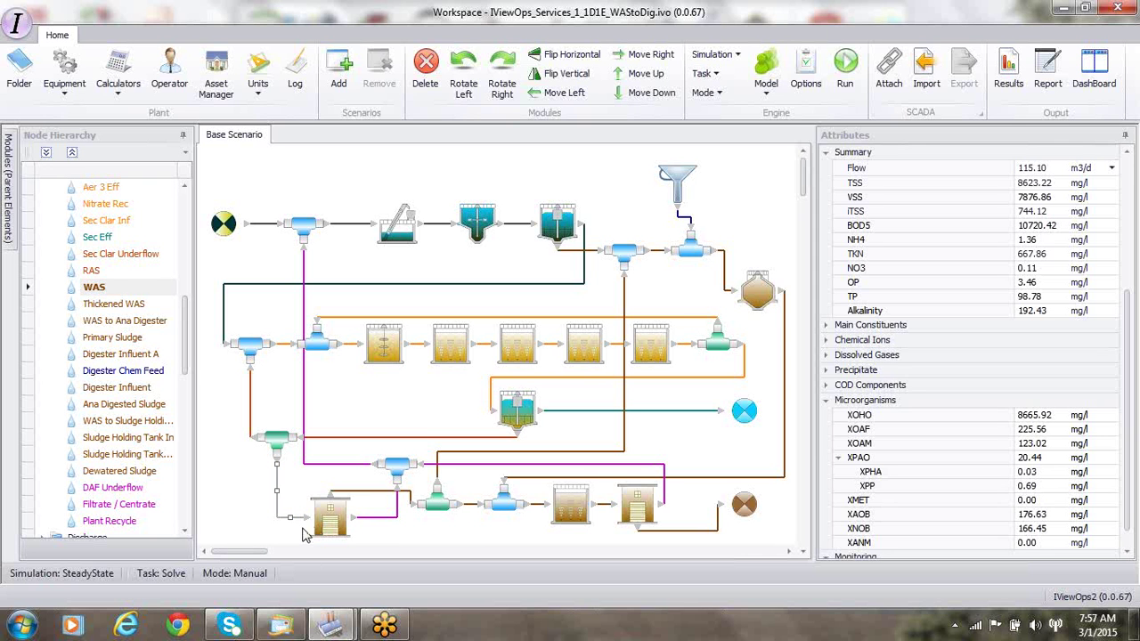
left_click(372, 498)
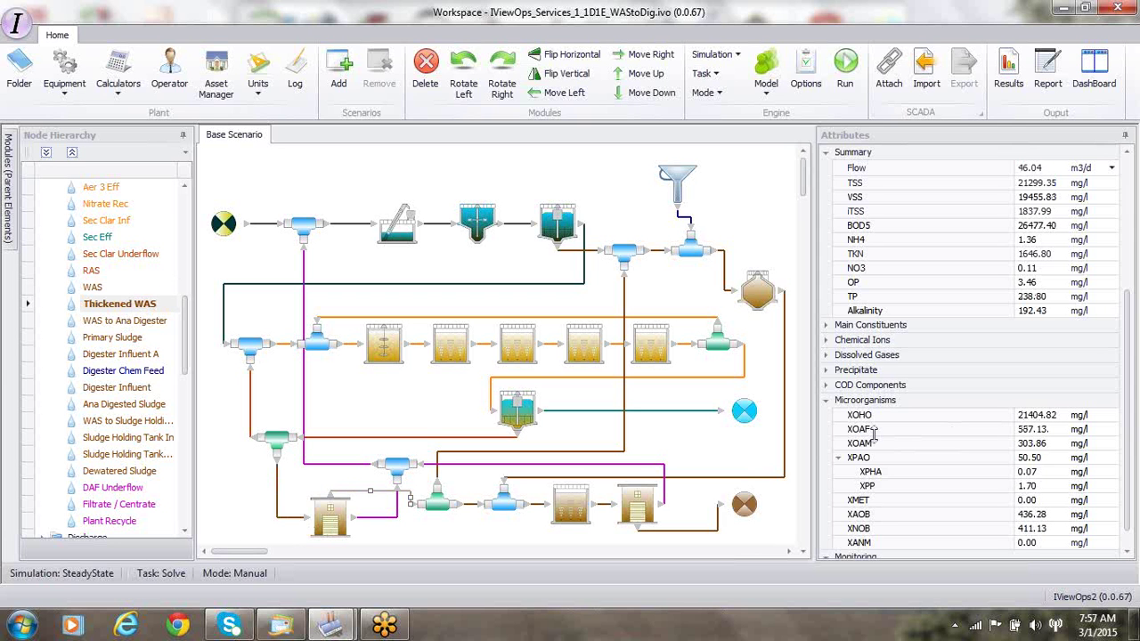
left_click(473, 505)
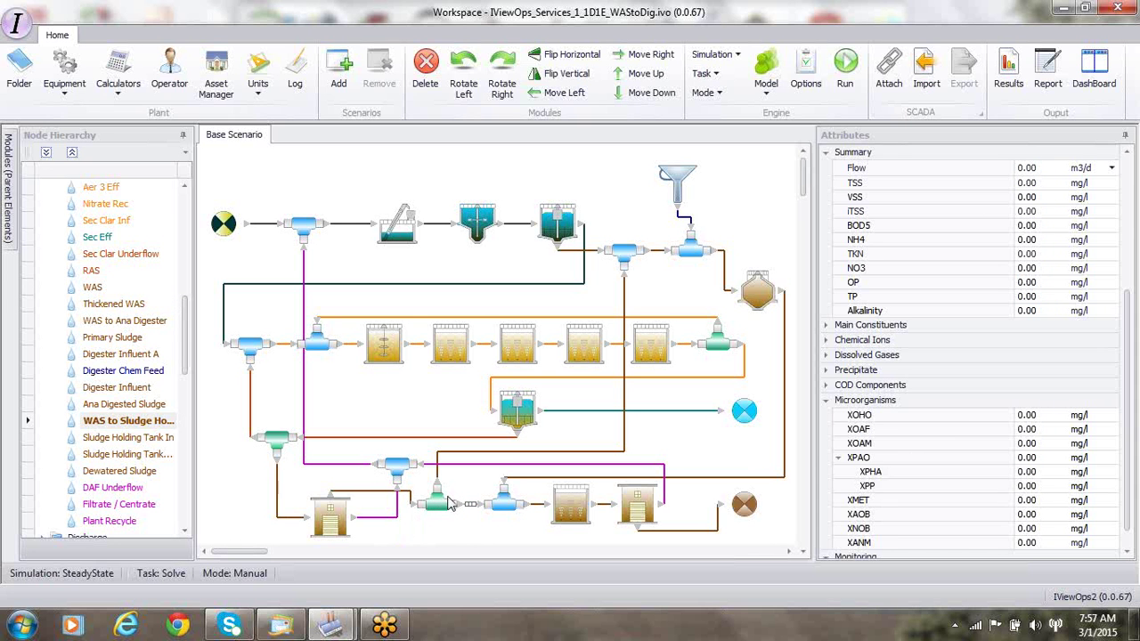
left_click(477, 453)
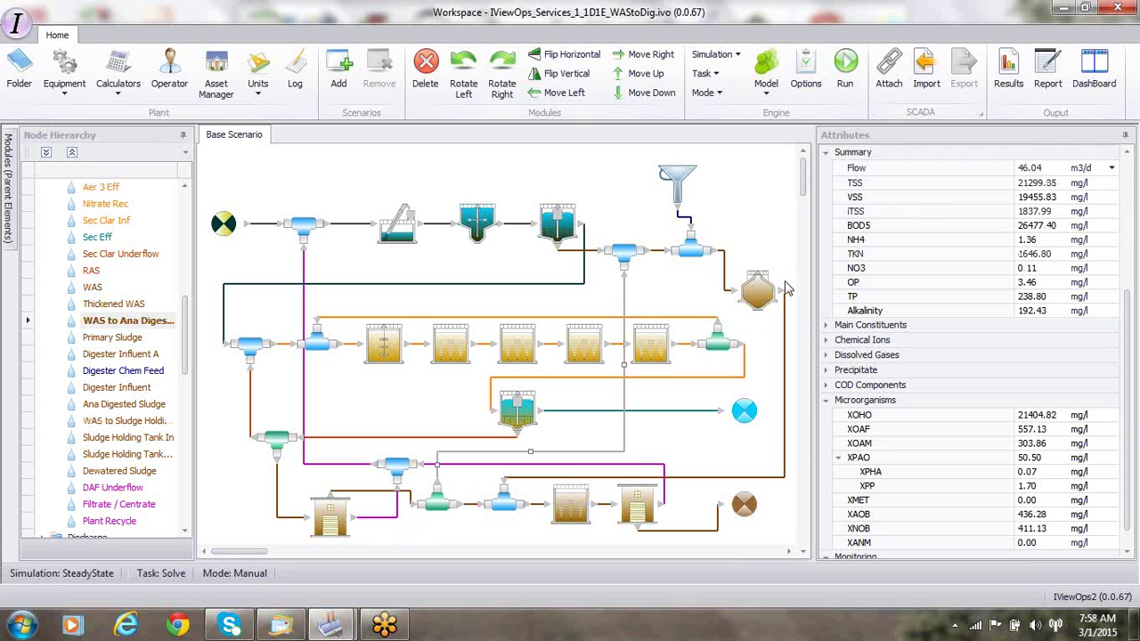
left_click(684, 222)
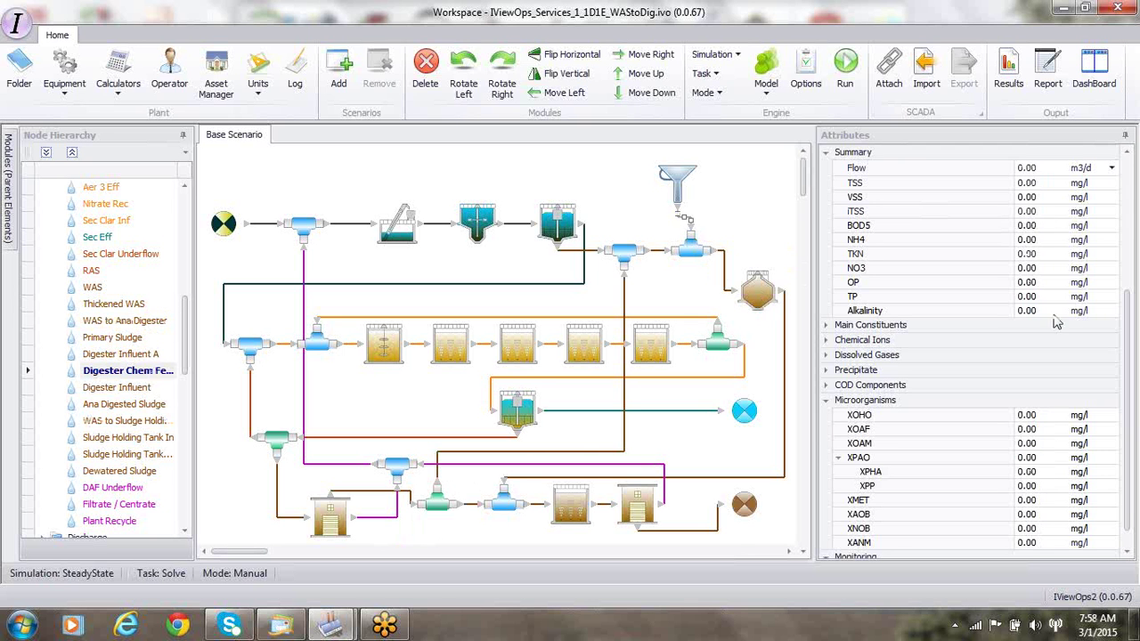
scroll(1128, 309, "up", 3)
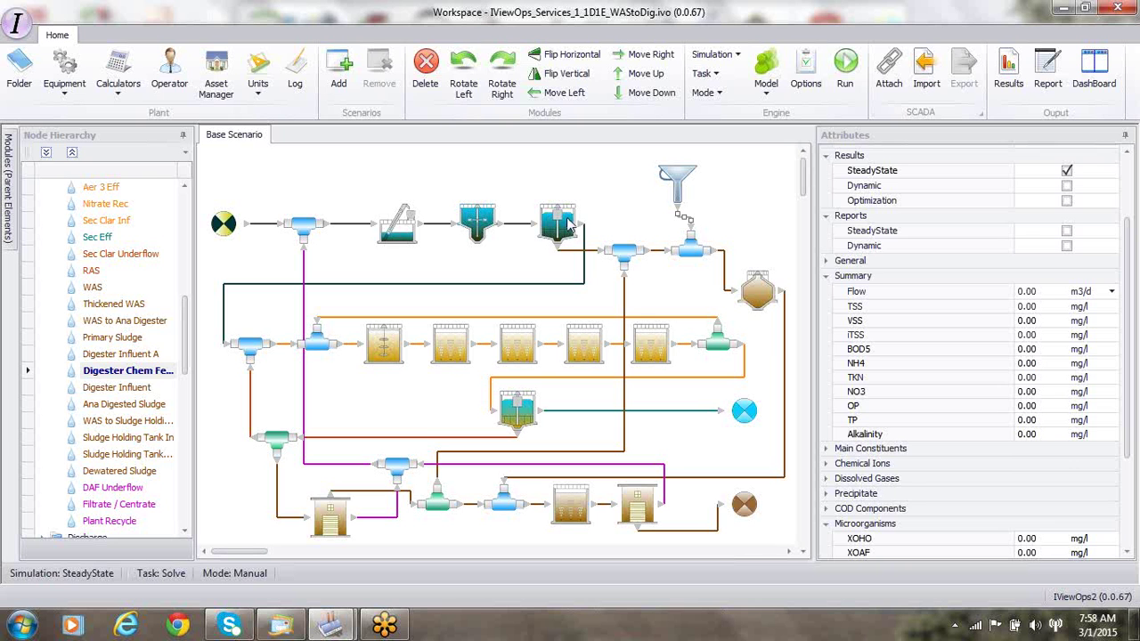
Step: Examine the sludge holding tank's attributes and list its bioreactors in the node hierarchy
left_click(572, 510)
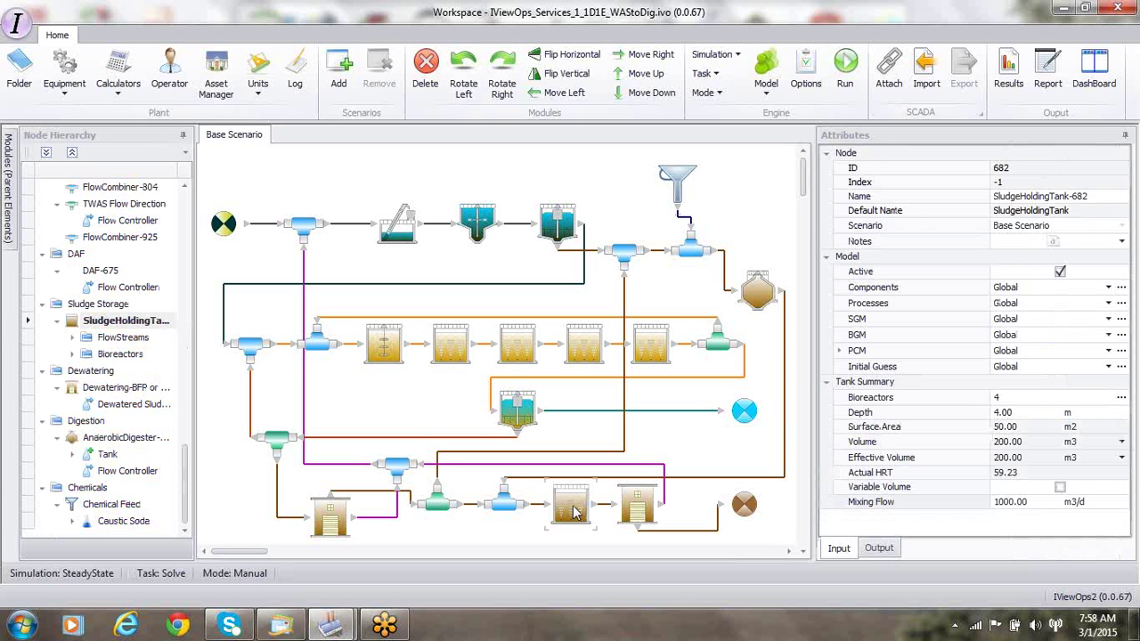
left_click(72, 354)
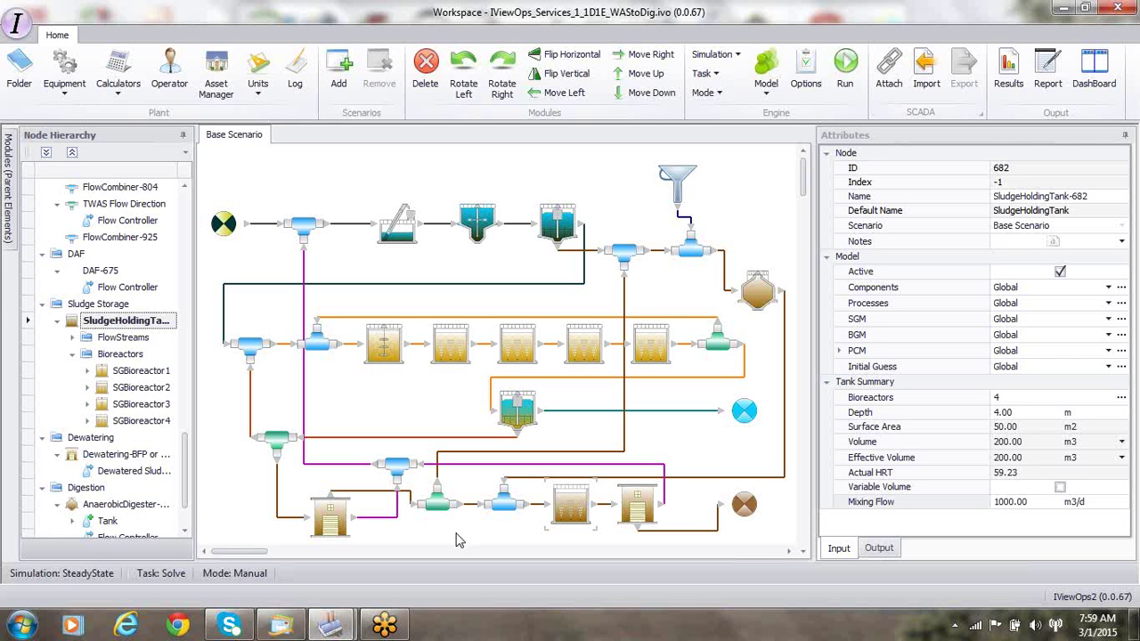
Step: Examine the setpoint controller of the diffused aeration in the sludge holding tank's second bioreactor
left_click(86, 388)
left_click(102, 421)
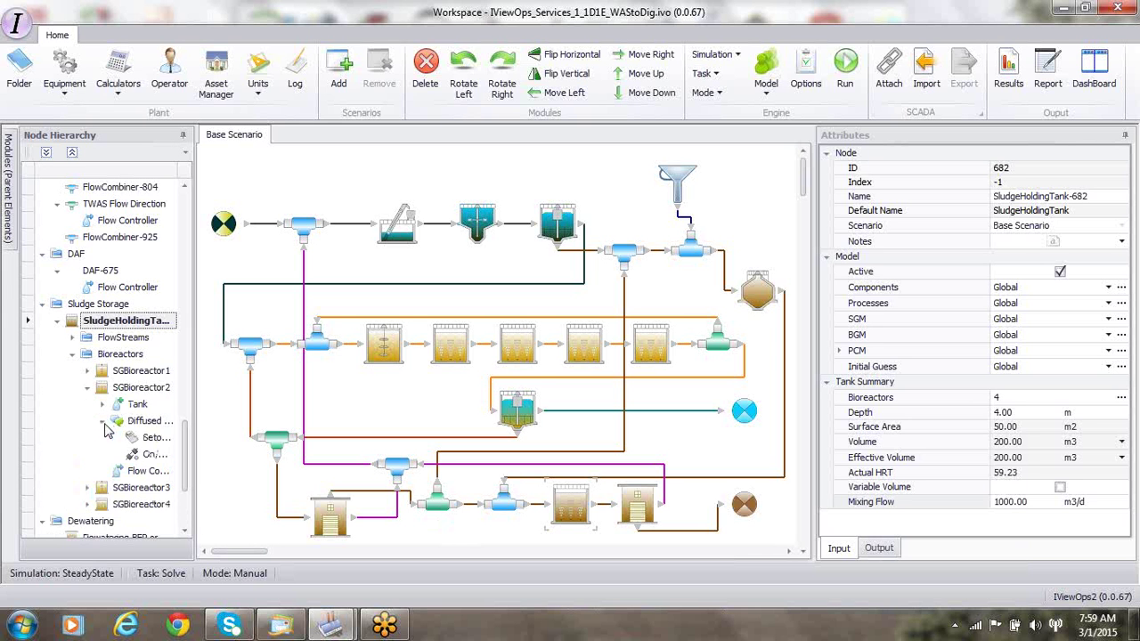
left_click(153, 439)
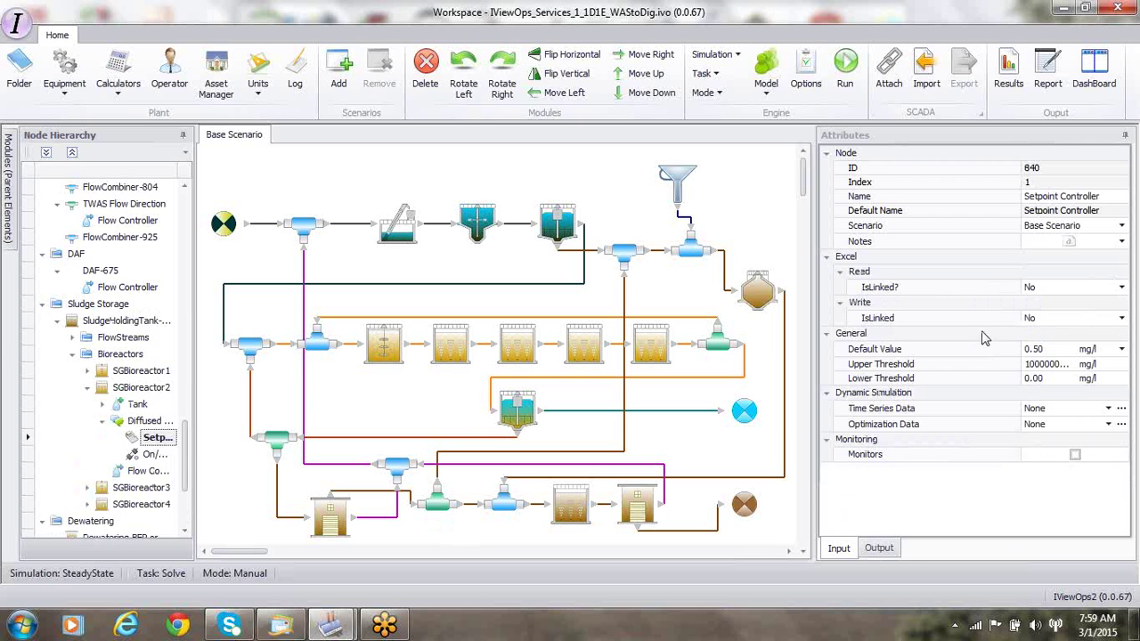
Step: Compare the summary concentrations of the sludge holding tank's inlet and outlet streams, and check the dewatered sludge stream
left_click(538, 505)
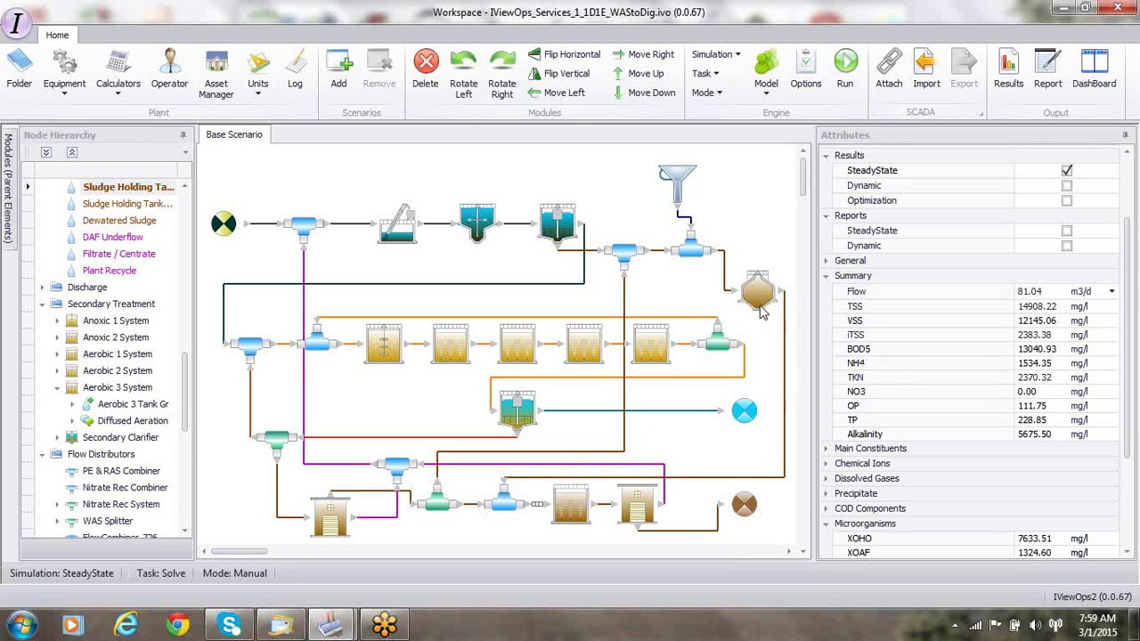
left_click(604, 510)
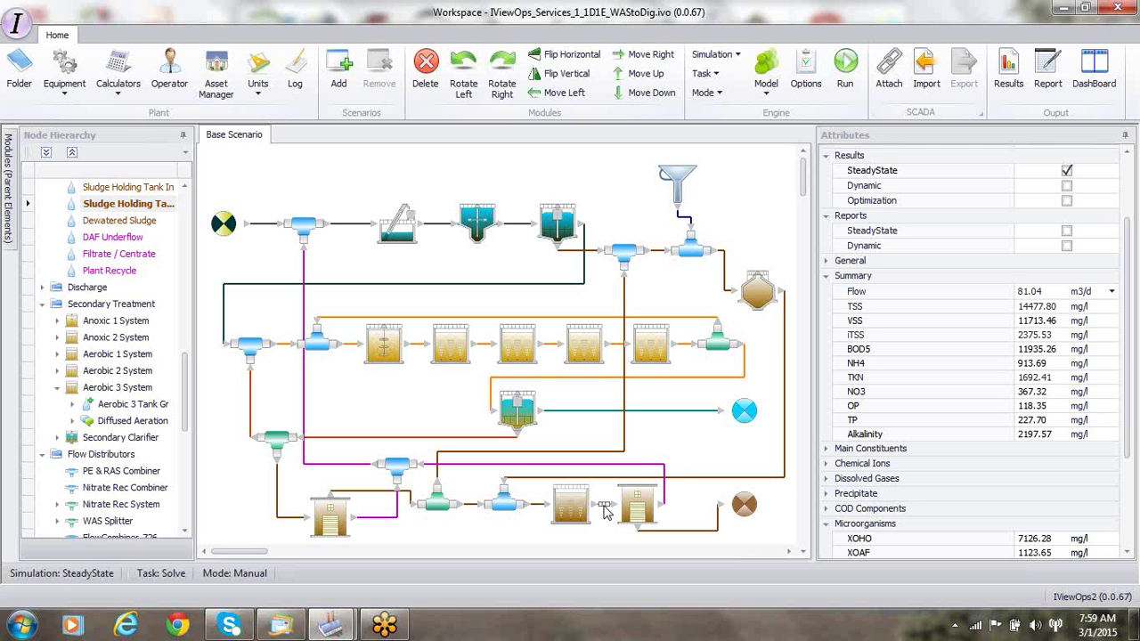
left_click(537, 509)
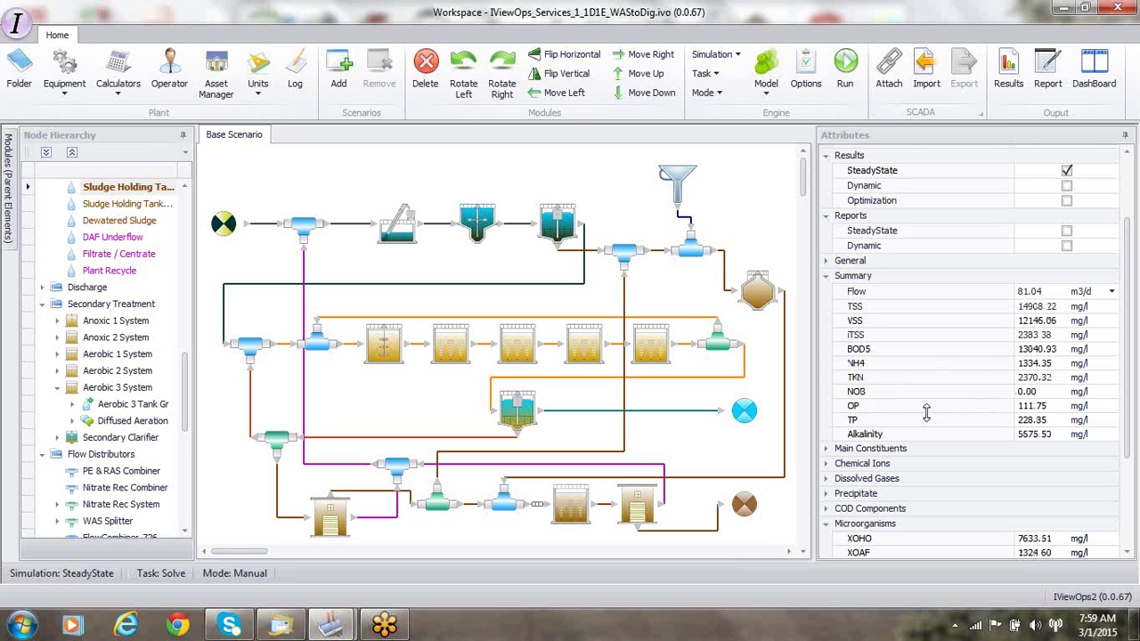
left_click(606, 510)
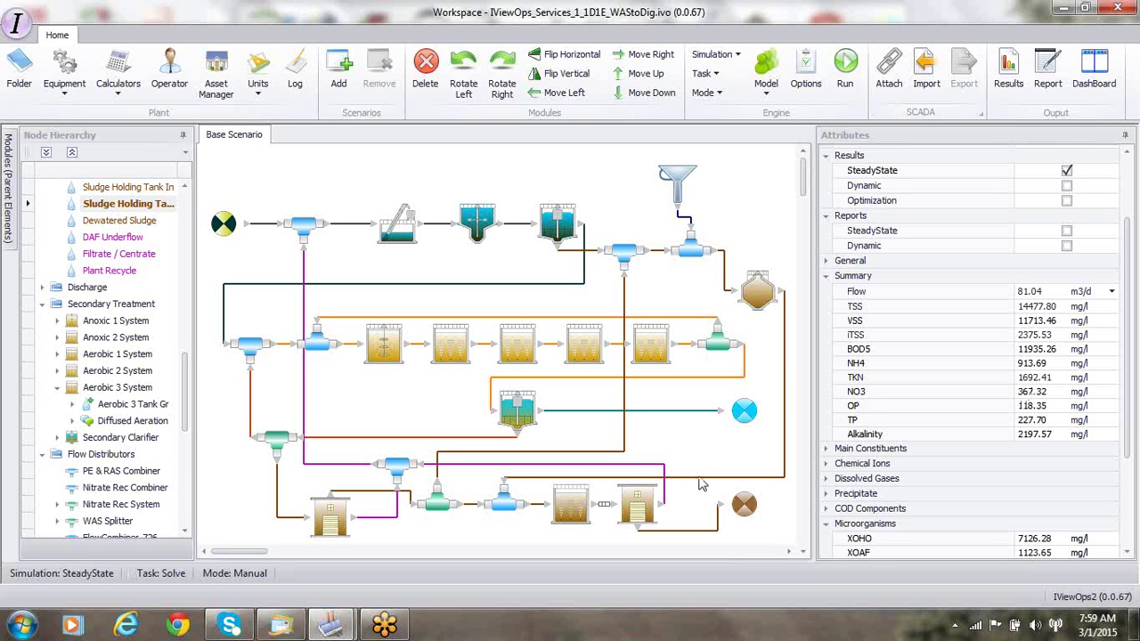
left_click(540, 510)
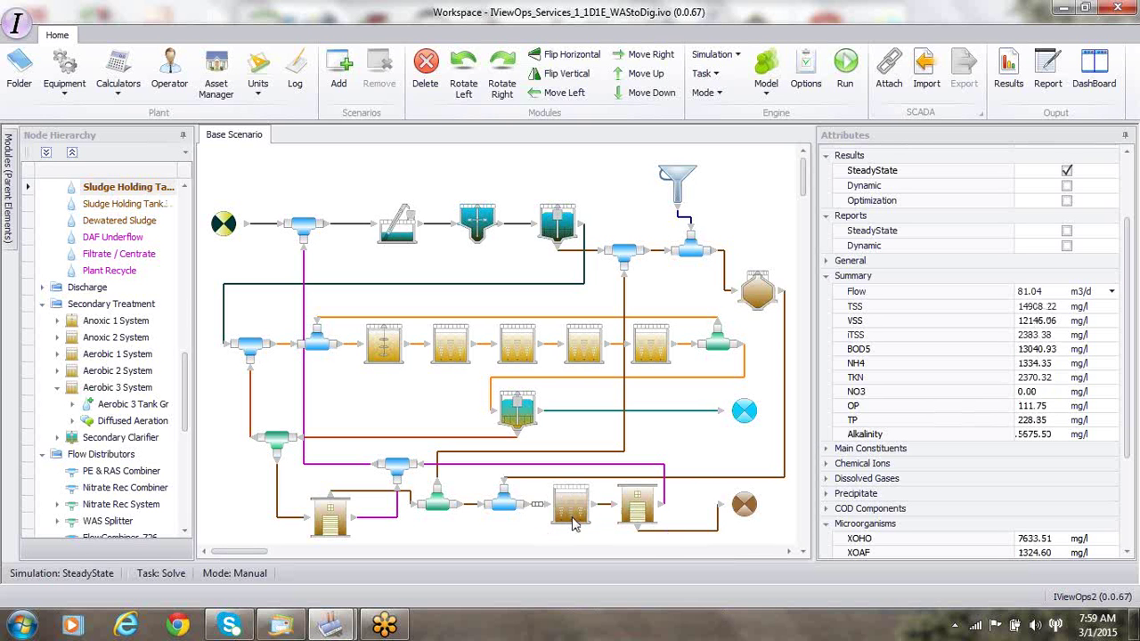
left_click(606, 509)
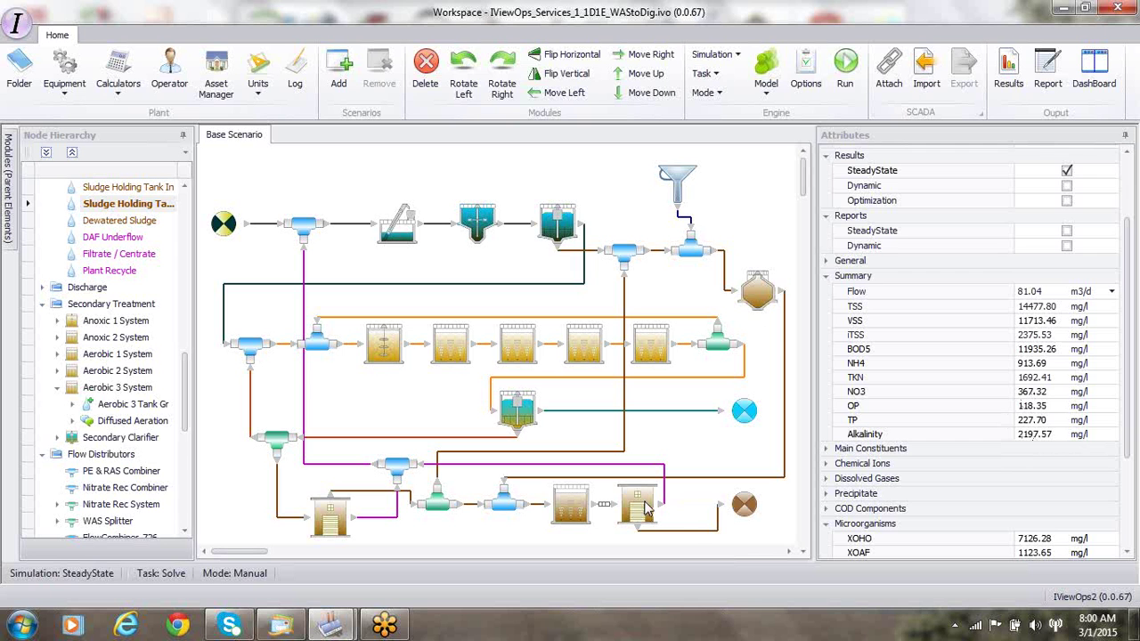
left_click(688, 533)
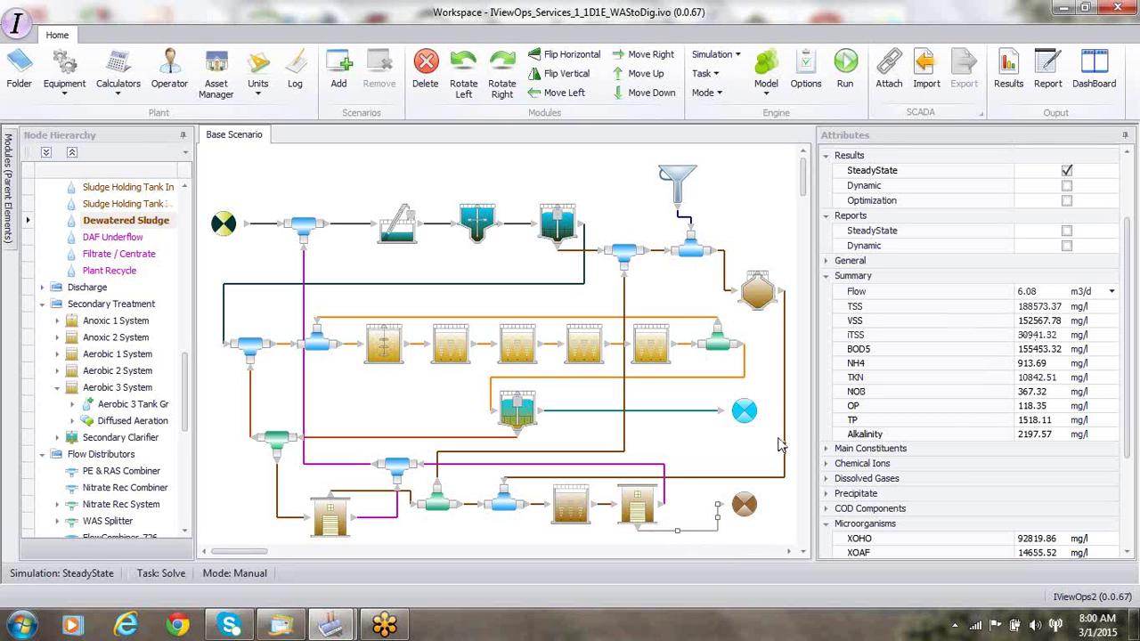
Step: Set the default value of the dewatering unit's dewatered sludge flow controller to 7.00 %
left_click(645, 505)
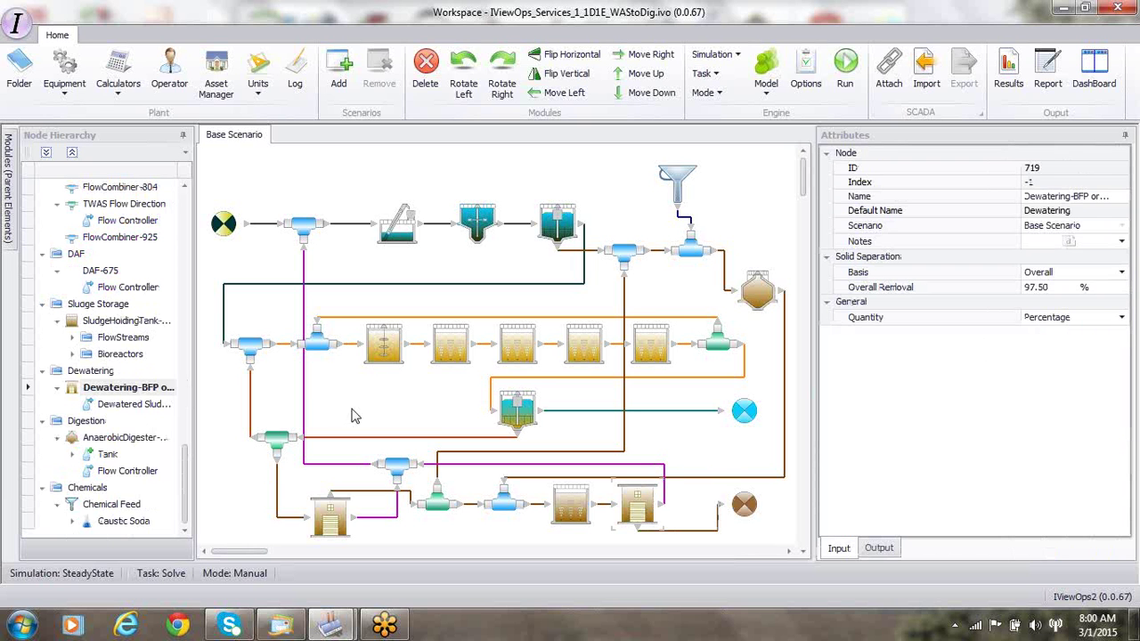
left_click(147, 406)
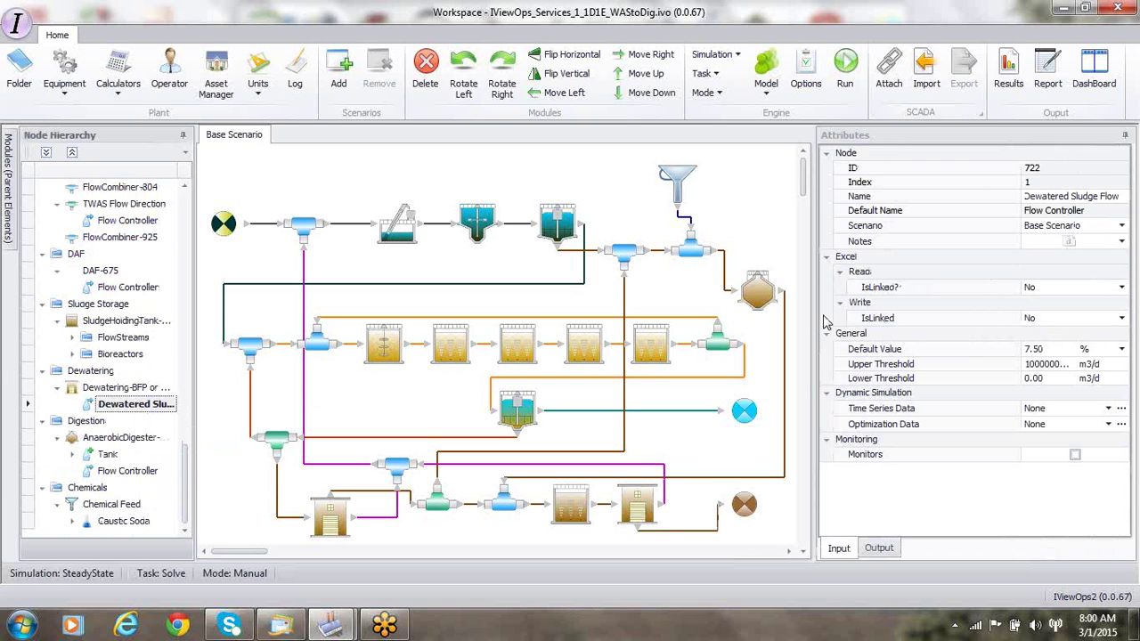
left_click(1049, 349)
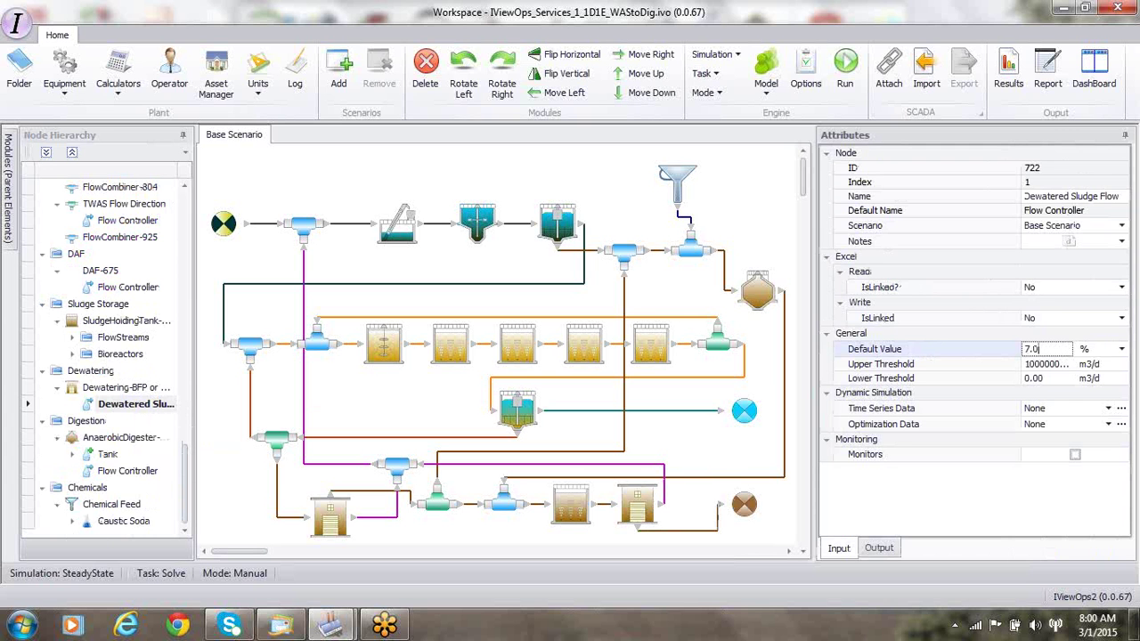
type("0")
key("Return")
Step: Set the dewatering unit's overall solids removal to 98.50 %, and check the filtrate/centrate and DAF underflow streams
left_click(666, 473)
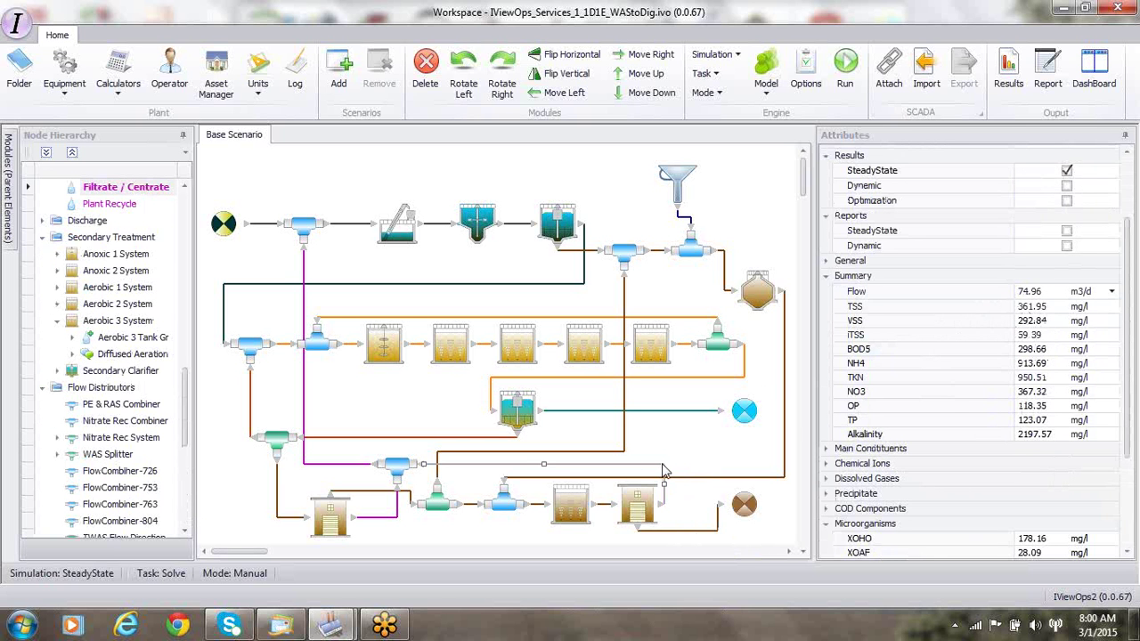
left_click(648, 508)
left_click(1054, 287)
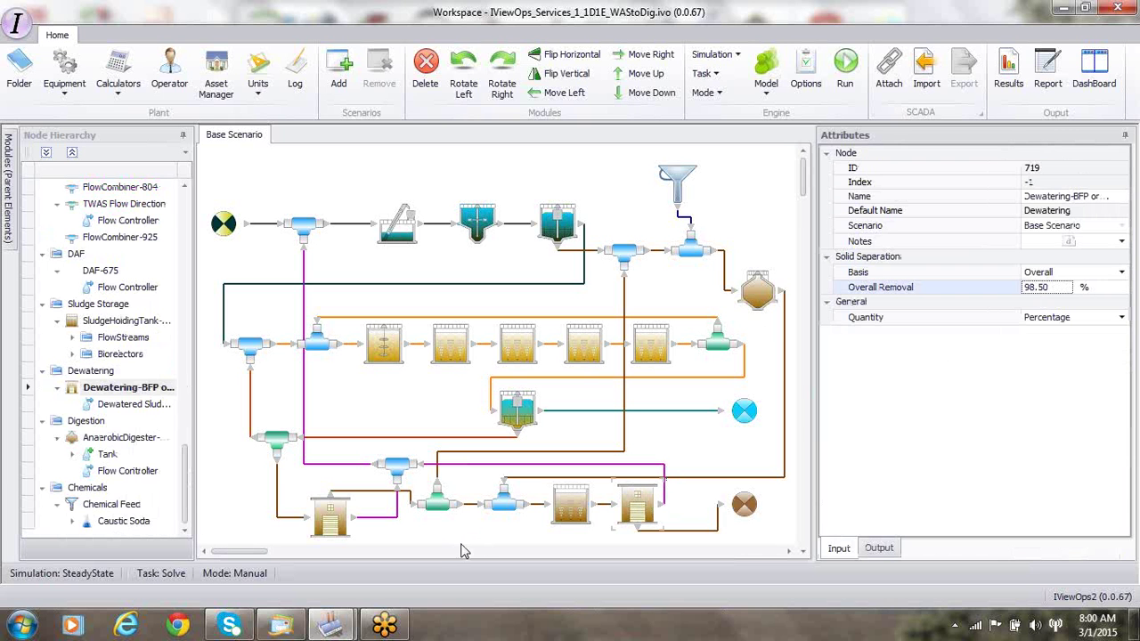
left_click(381, 521)
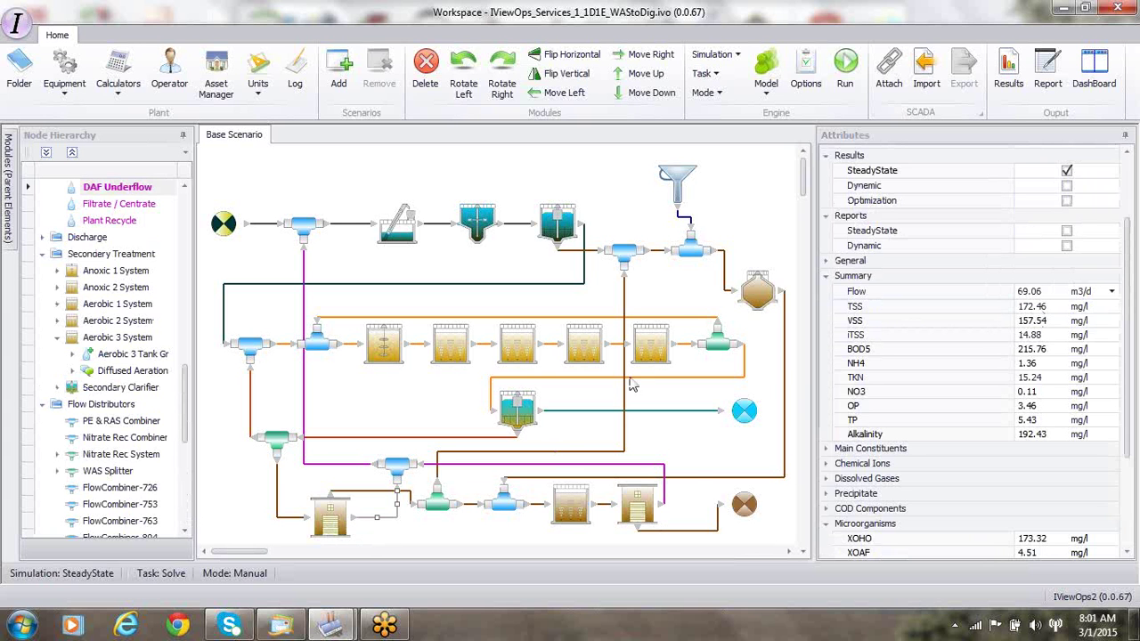
Step: Solve the base scenario at steady state with the updated dewatering settings and close the solver
left_click(847, 68)
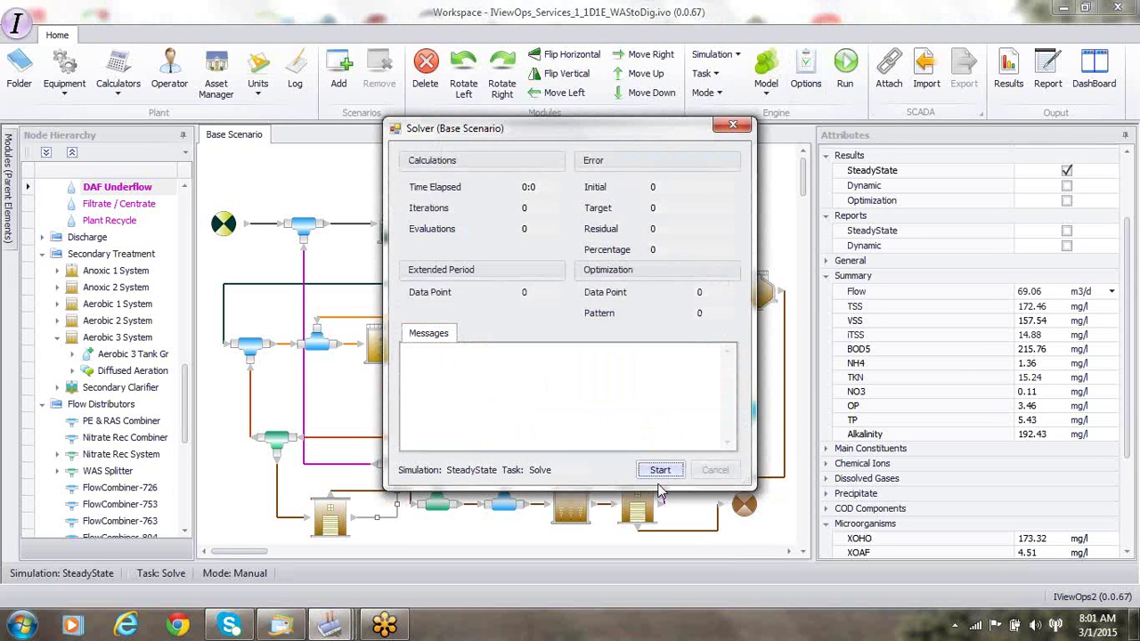
left_click(659, 471)
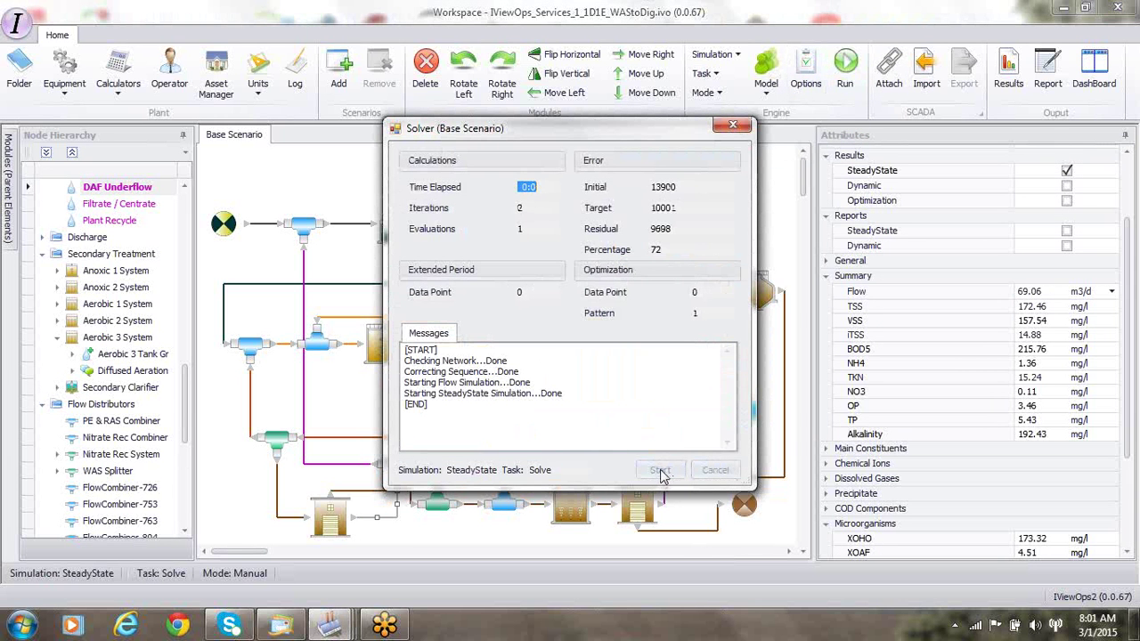
left_click(732, 124)
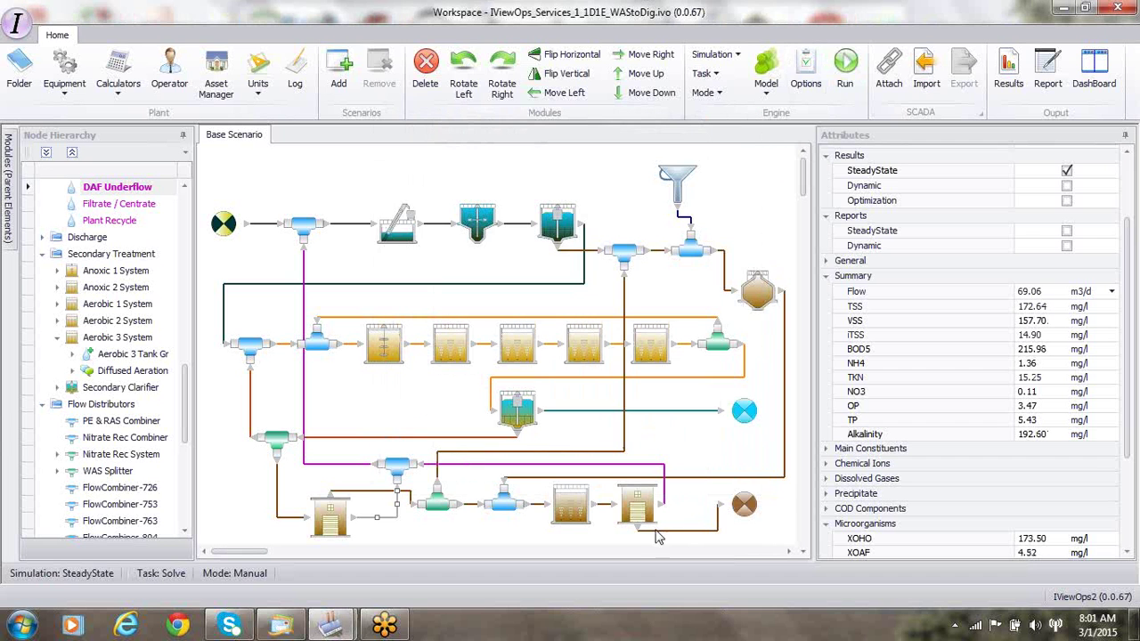
Step: Review the recalculated summaries of the dewatered sludge, filtrate/centrate and secondary effluent streams
left_click(686, 532)
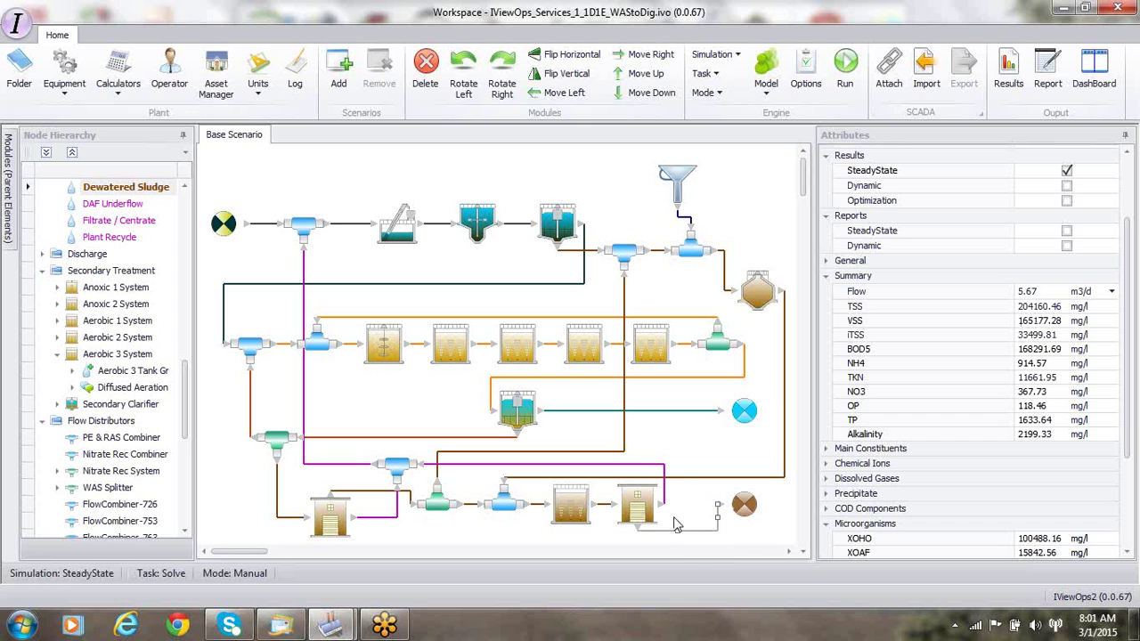
left_click(665, 472)
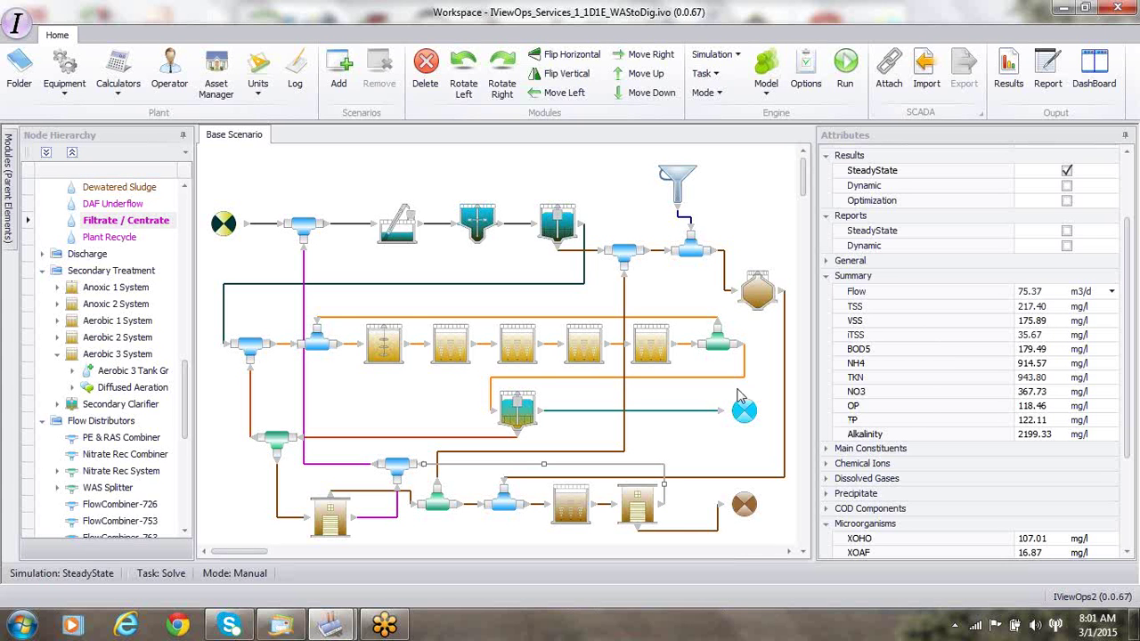
left_click(683, 415)
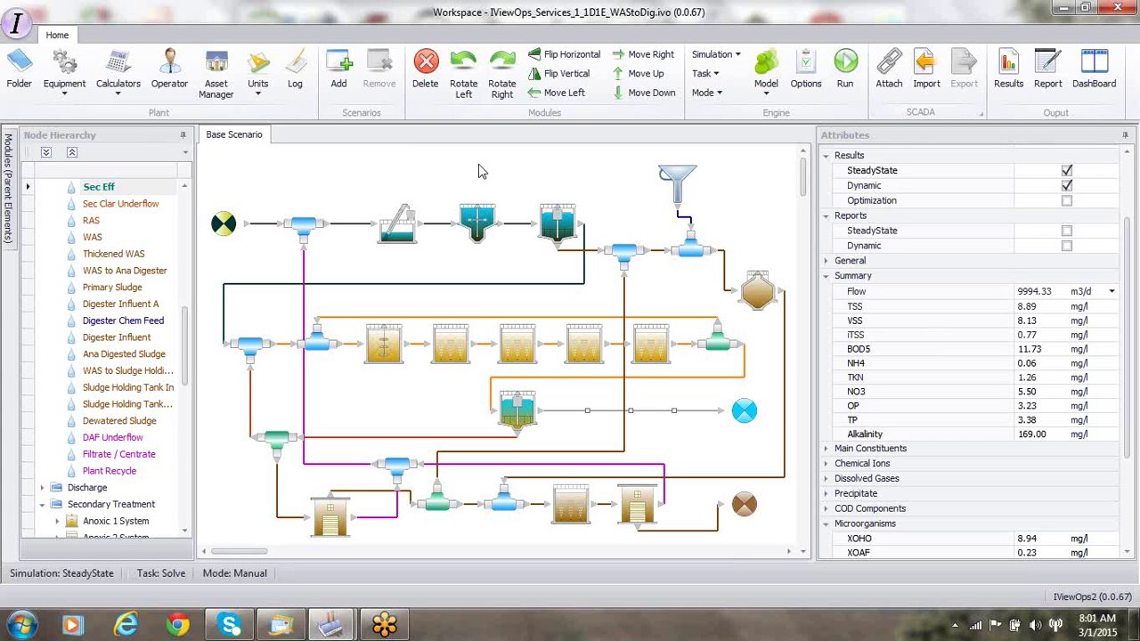
Step: Save the workspace under its existing file name
left_click(18, 25)
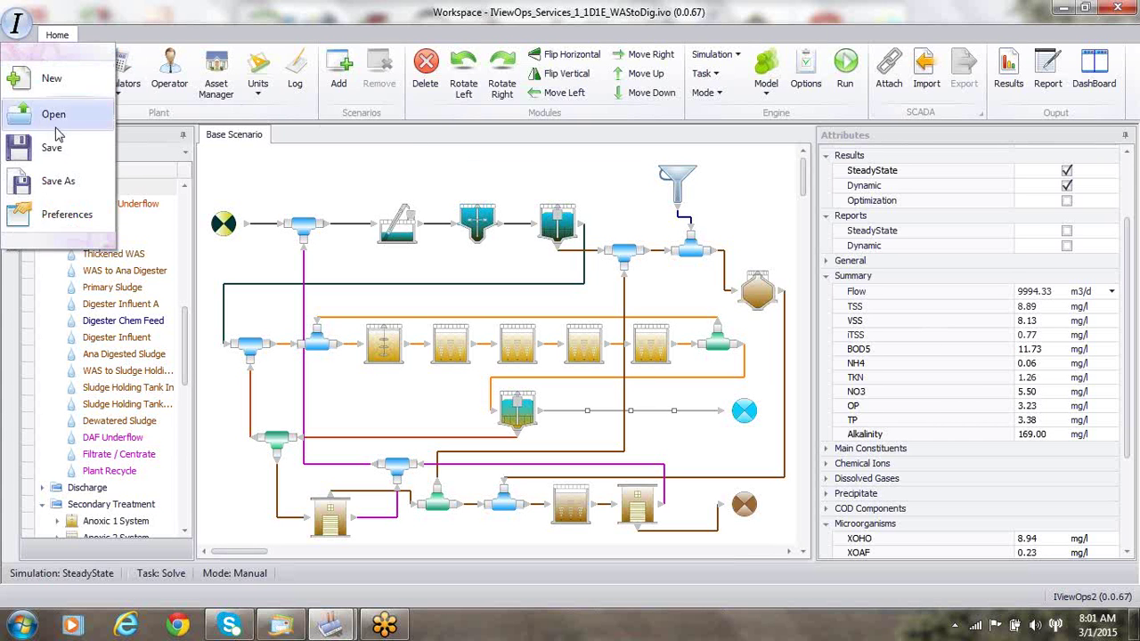
left_click(51, 146)
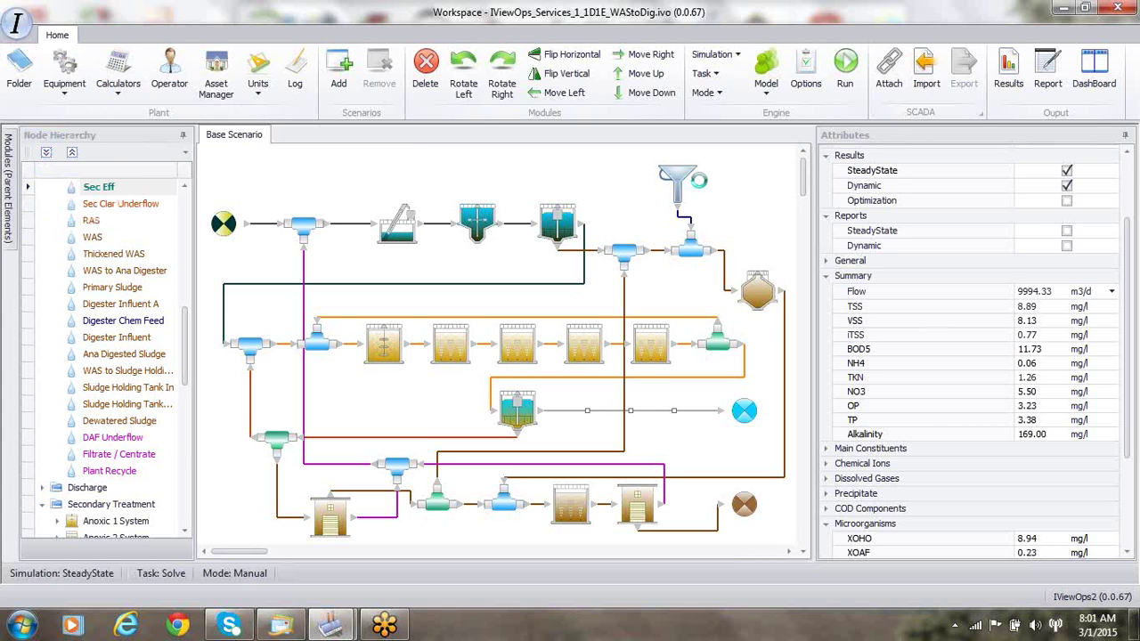